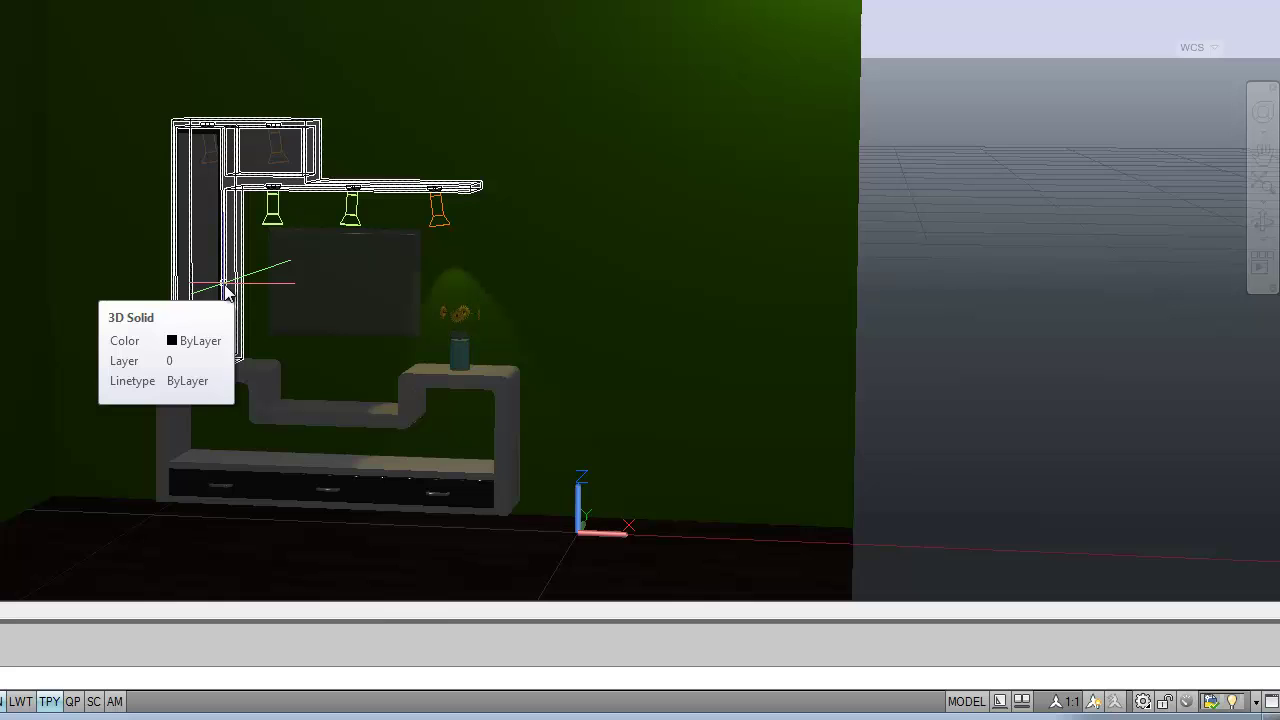
Step: Examine the finished TV area model, including its wall unit, spotlights and lit room corners, from several distances and angles
{"action": "scroll", "coordinate": [226, 290], "scroll_direction": "down", "scroll_amount": 5}
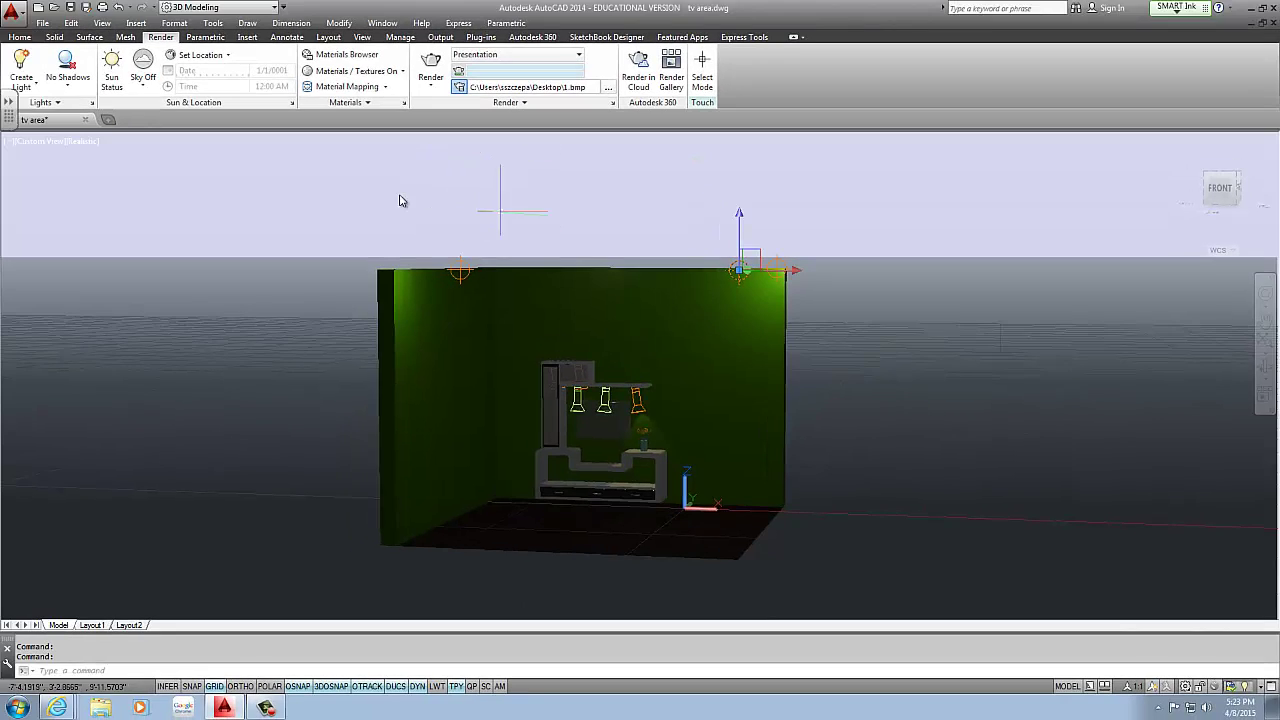
{"action": "middle_click_drag", "start_coordinate": [686, 338], "coordinate": [663, 280]}
{"action": "key", "text": "Escape"}
{"action": "scroll", "coordinate": [534, 408], "scroll_direction": "up", "scroll_amount": 4}
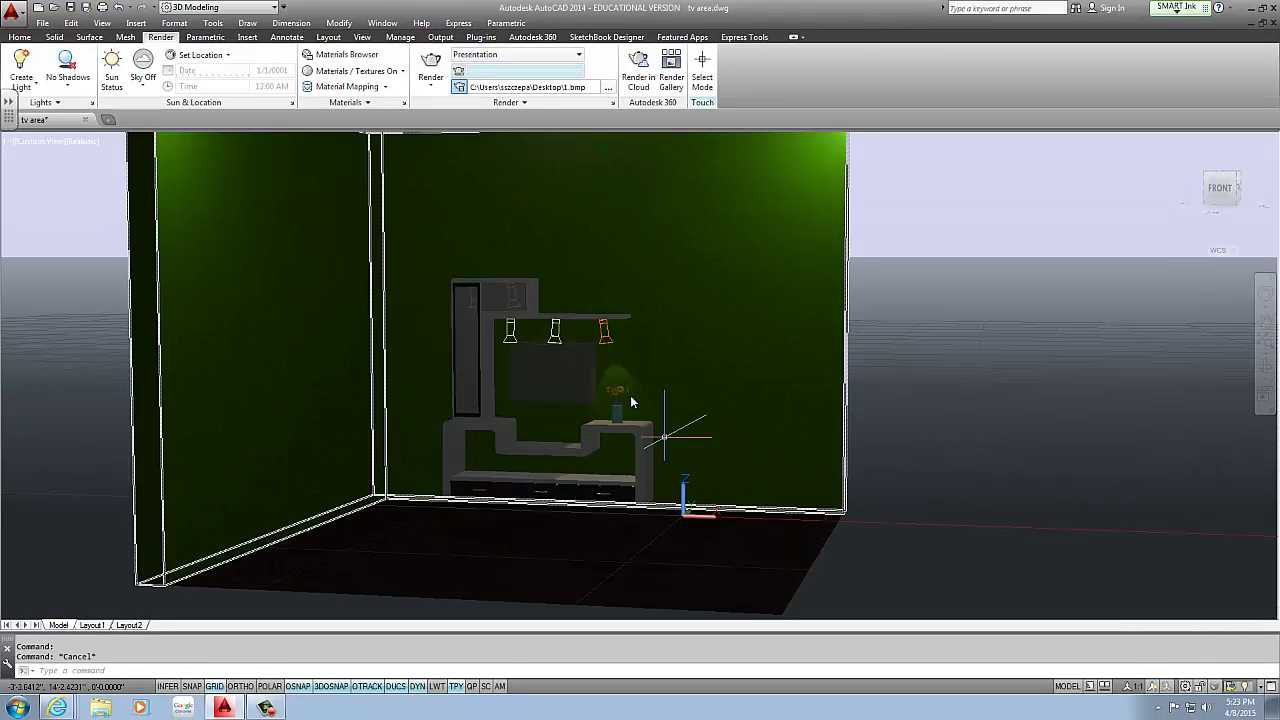
{"action": "middle_click_drag", "start_coordinate": [451, 240], "coordinate": [505, 222]}
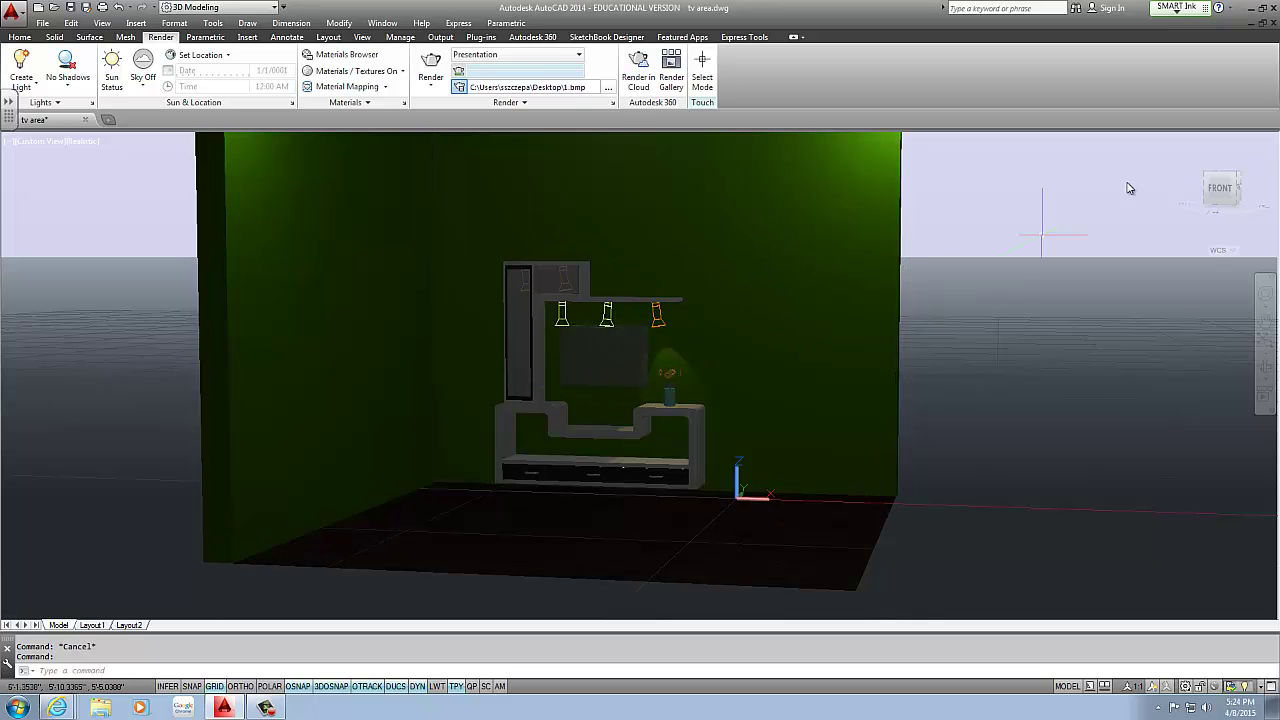
{"action": "middle_click_drag", "start_coordinate": [673, 279], "coordinate": [720, 365], "text": "shift"}
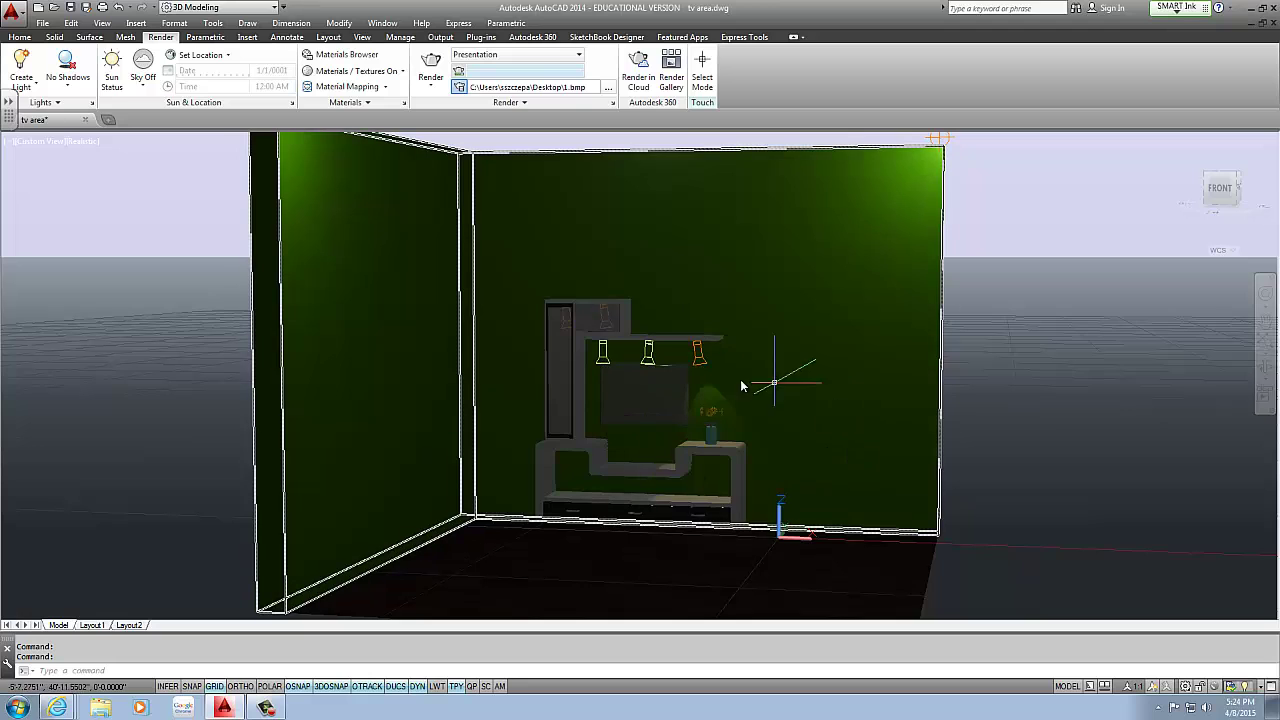
{"action": "scroll", "coordinate": [602, 355], "scroll_direction": "up", "scroll_amount": 2}
{"action": "scroll", "coordinate": [635, 324], "scroll_direction": "up", "scroll_amount": 3}
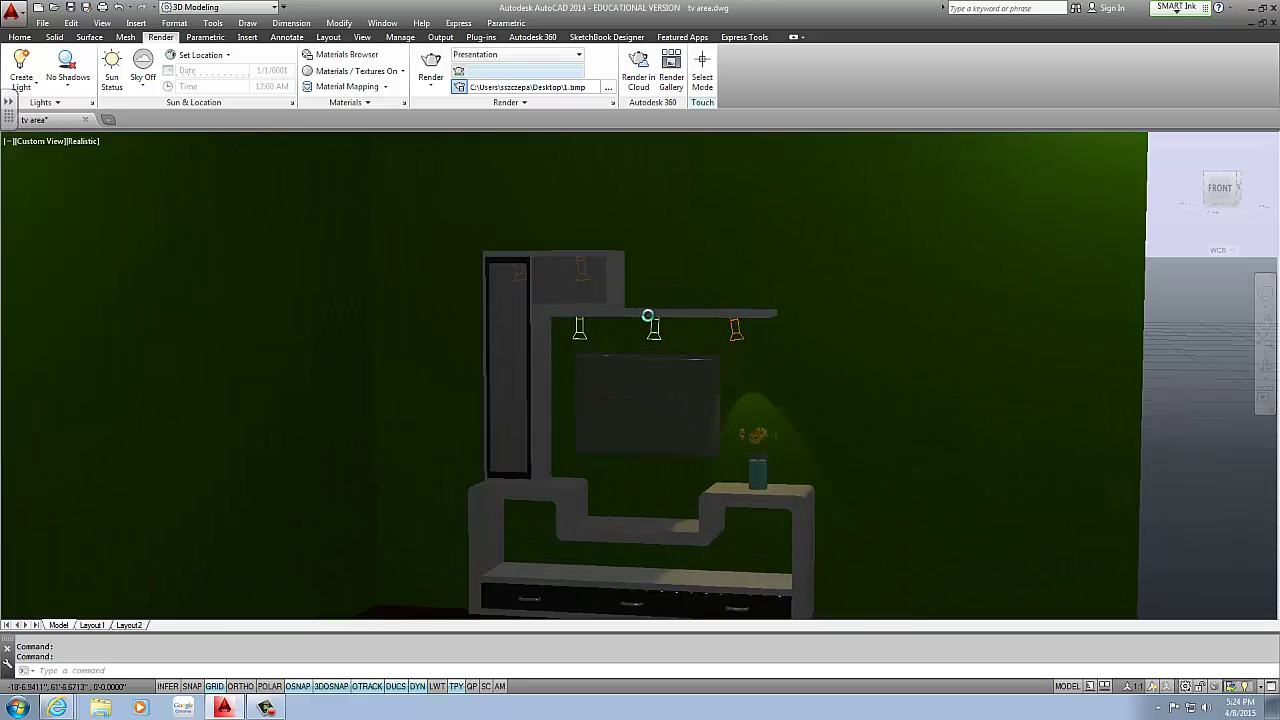
{"action": "left_click", "coordinate": [535, 488]}
{"action": "key", "text": "Escape"}
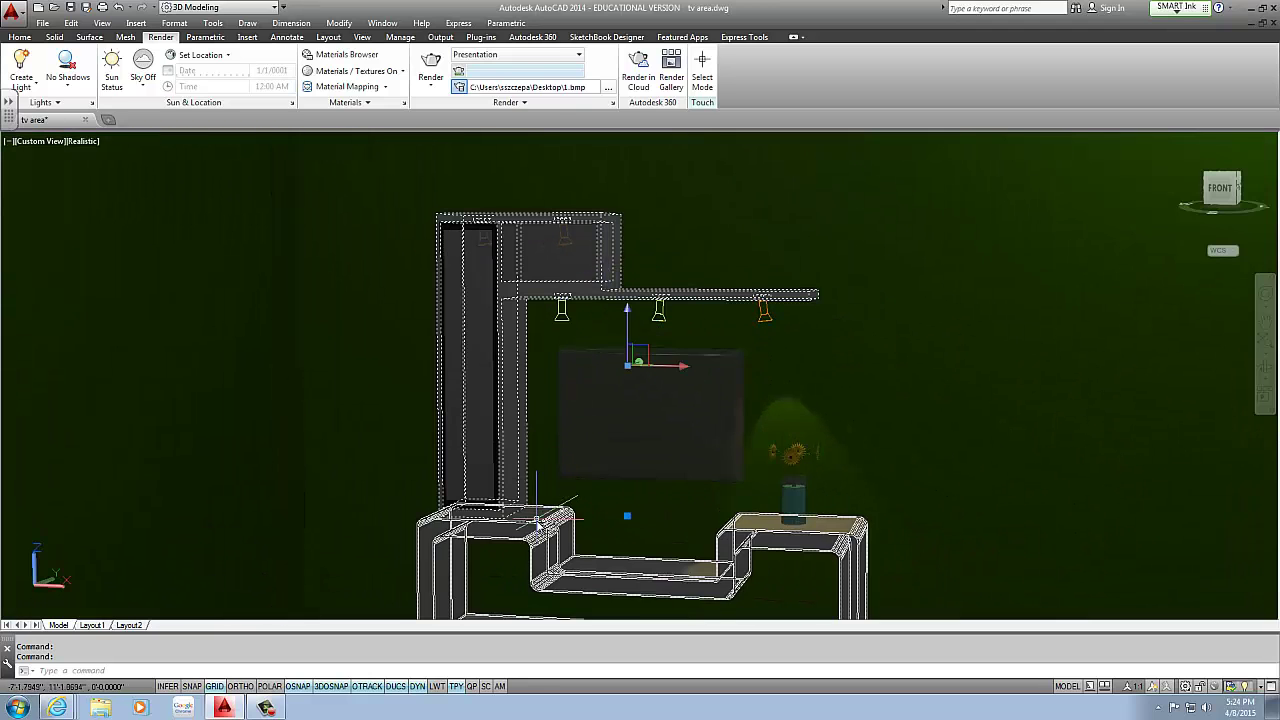
{"action": "scroll", "coordinate": [571, 457], "scroll_direction": "down", "scroll_amount": 4}
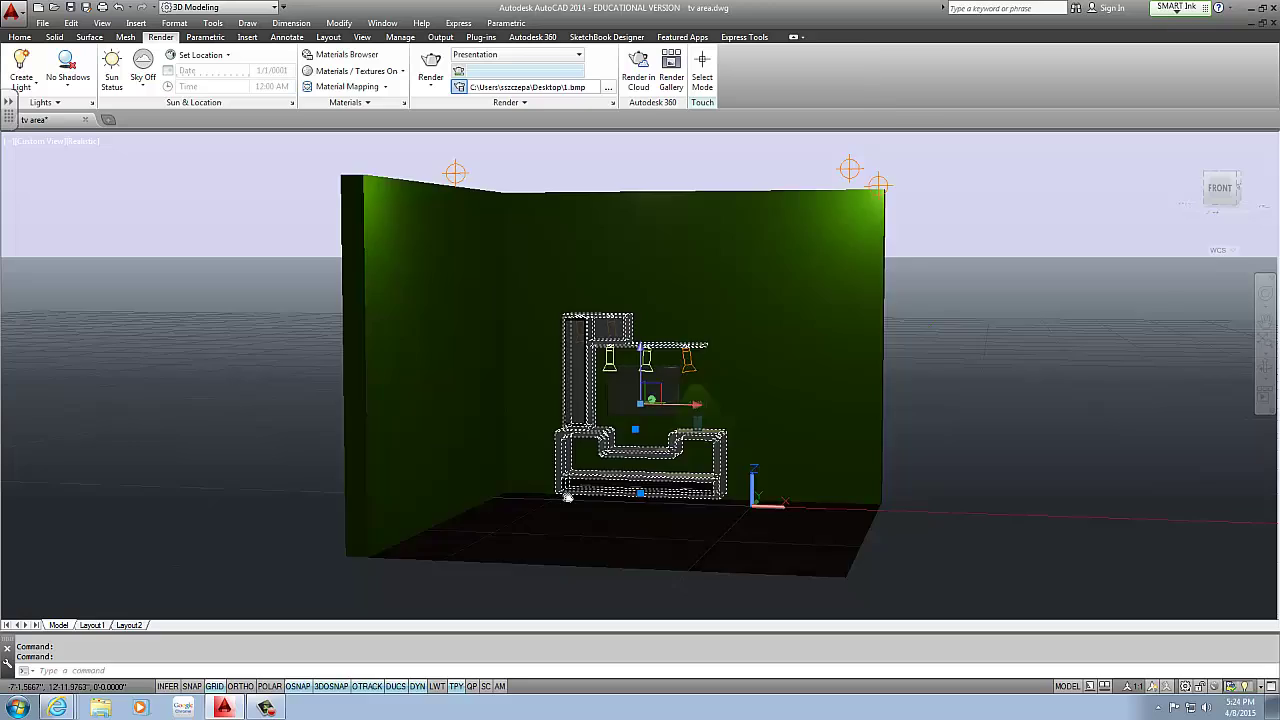
{"action": "left_click", "coordinate": [645, 450]}
{"action": "key", "text": "Escape"}
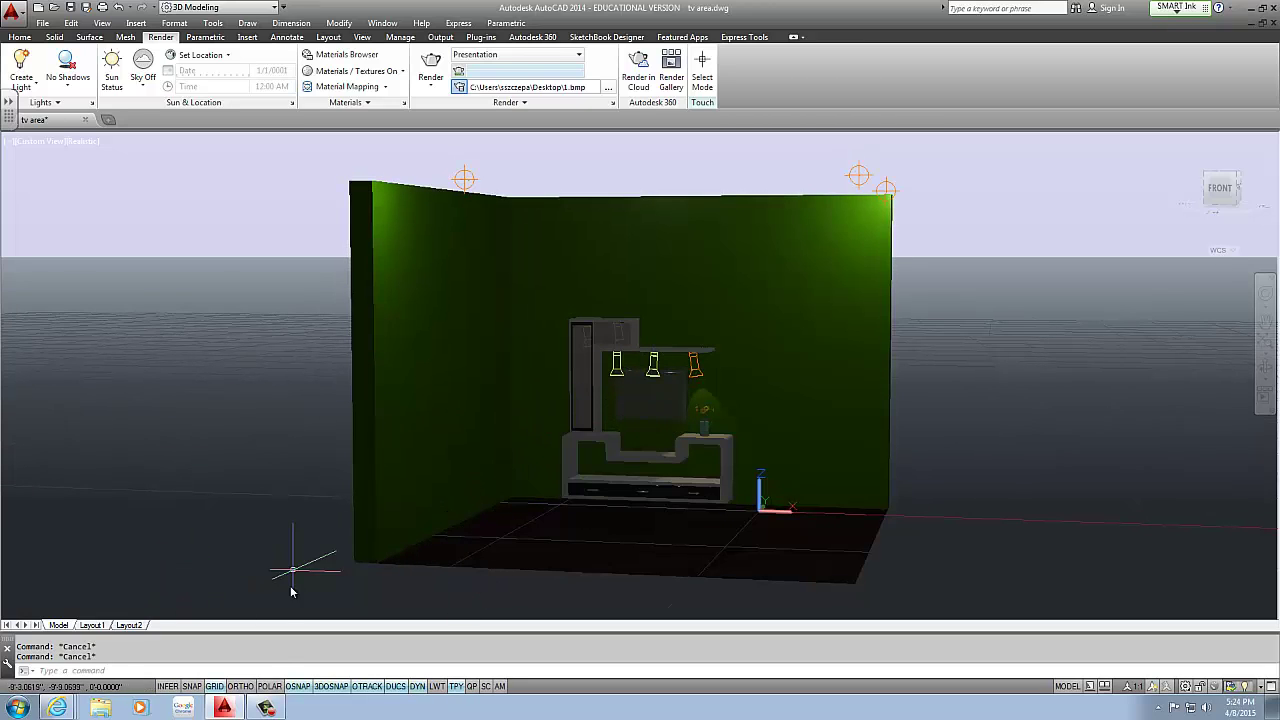
{"action": "left_click", "coordinate": [266, 707]}
{"action": "left_click", "coordinate": [1212, 648]}
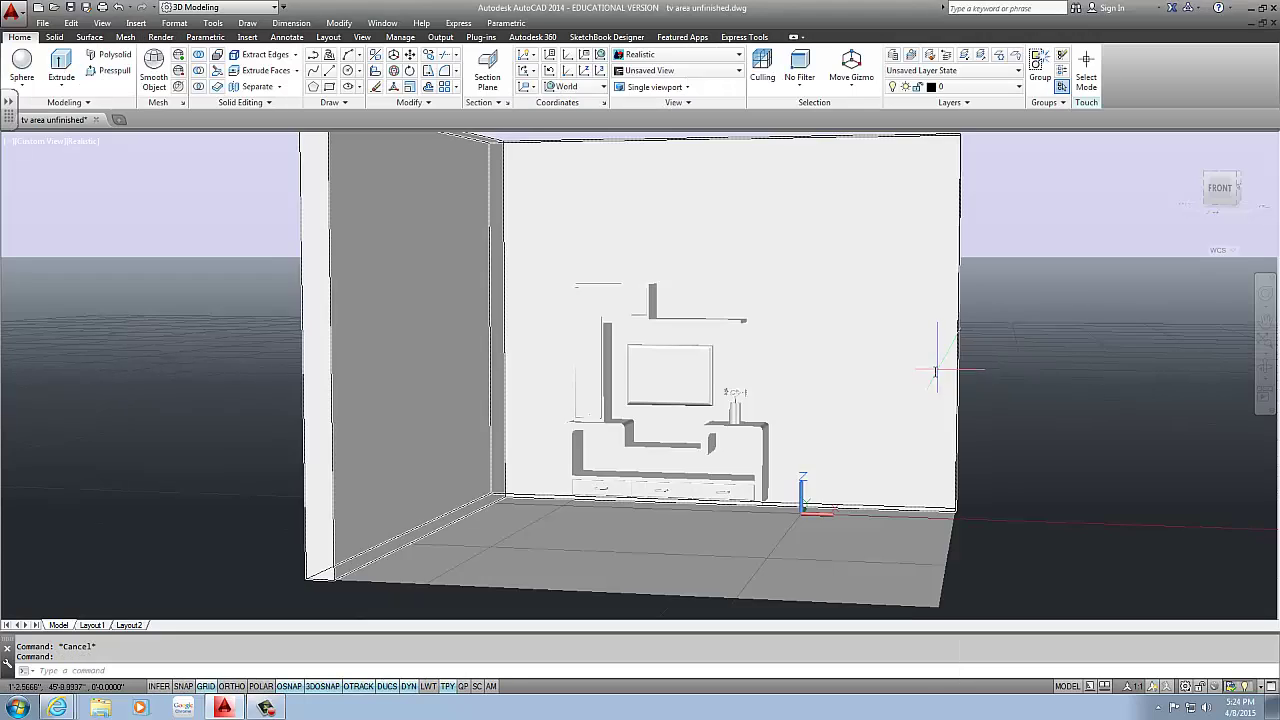
Step: Switch the unfinished room model from perspective to parallel projection and turn off the grid display
{"action": "scroll", "coordinate": [894, 380], "scroll_direction": "up", "scroll_amount": 2}
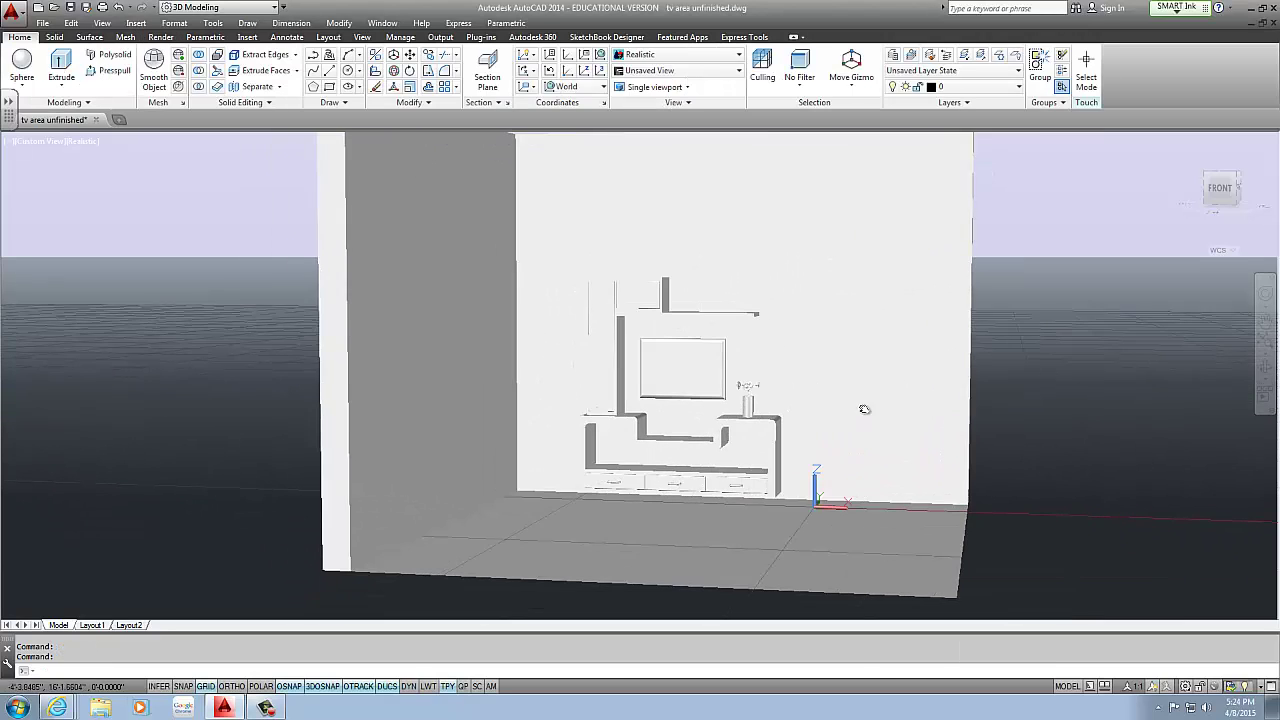
{"action": "scroll", "coordinate": [864, 409], "scroll_direction": "down", "scroll_amount": 4}
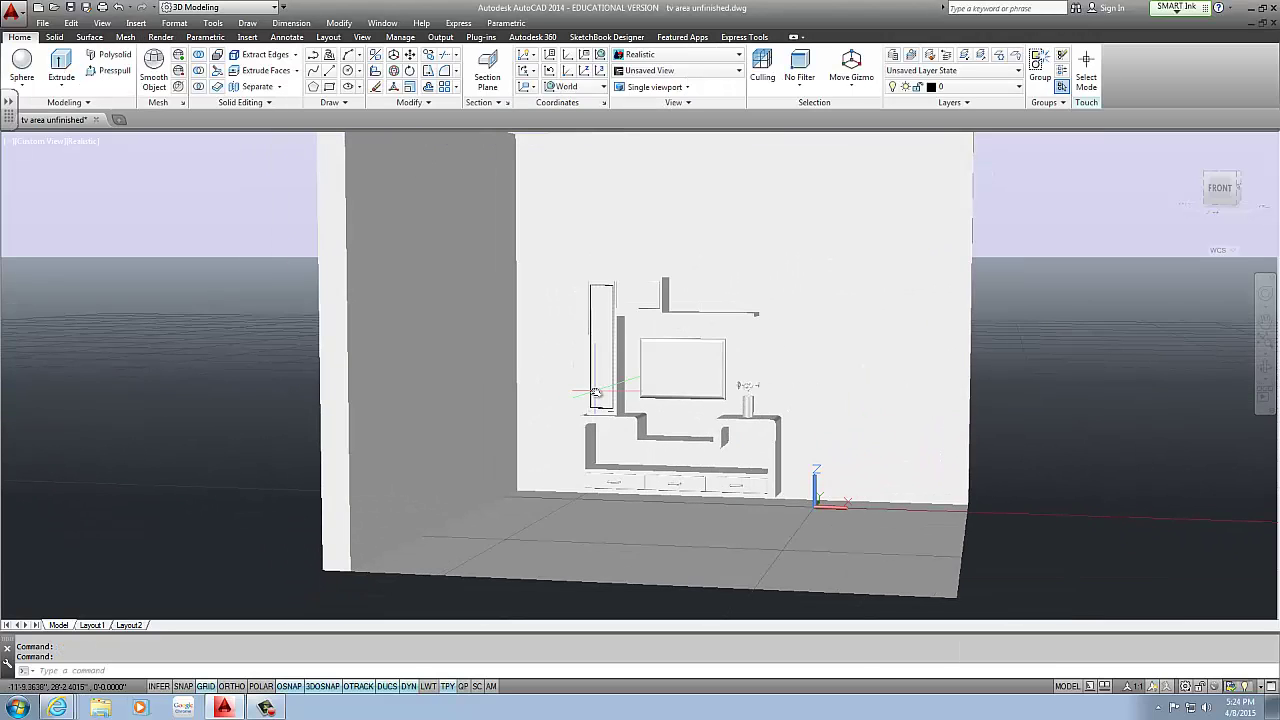
{"action": "scroll", "coordinate": [700, 371], "scroll_direction": "down", "scroll_amount": 2}
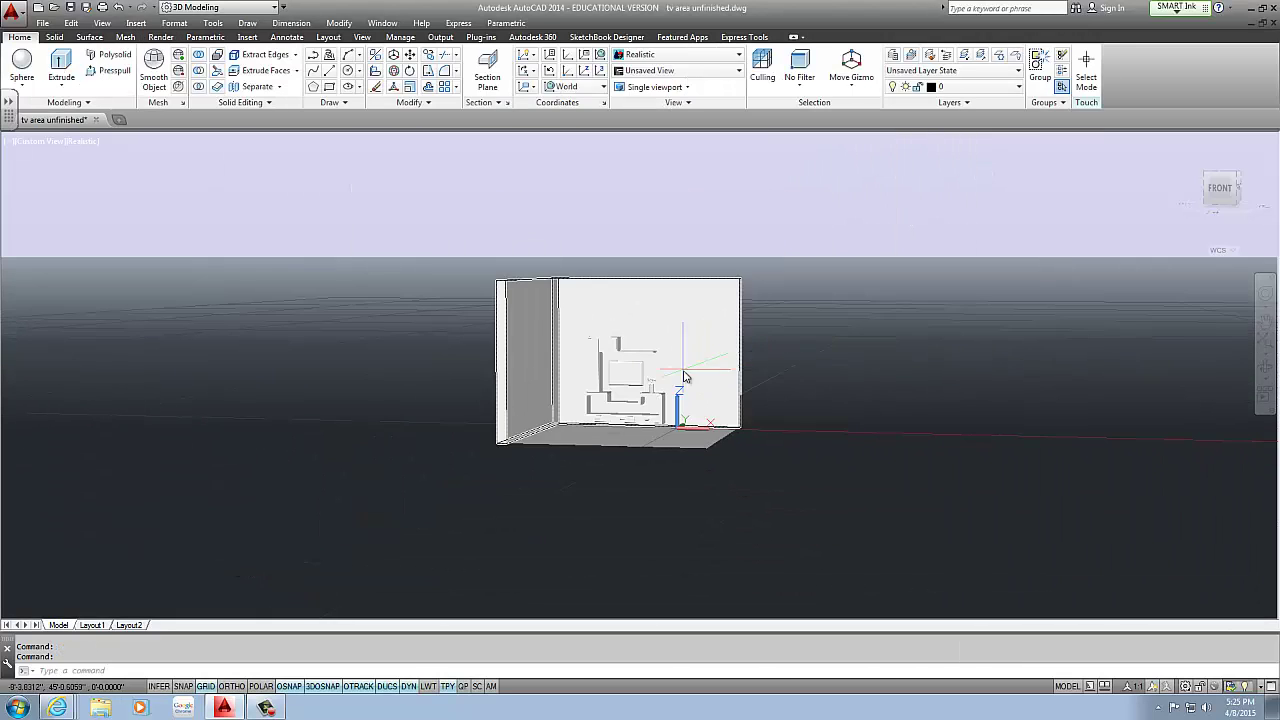
{"action": "middle_click_drag", "start_coordinate": [700, 371], "coordinate": [635, 430], "text": "shift"}
{"action": "scroll", "coordinate": [642, 424], "scroll_direction": "up", "scroll_amount": 2}
{"action": "scroll", "coordinate": [642, 424], "scroll_direction": "up", "scroll_amount": 4}
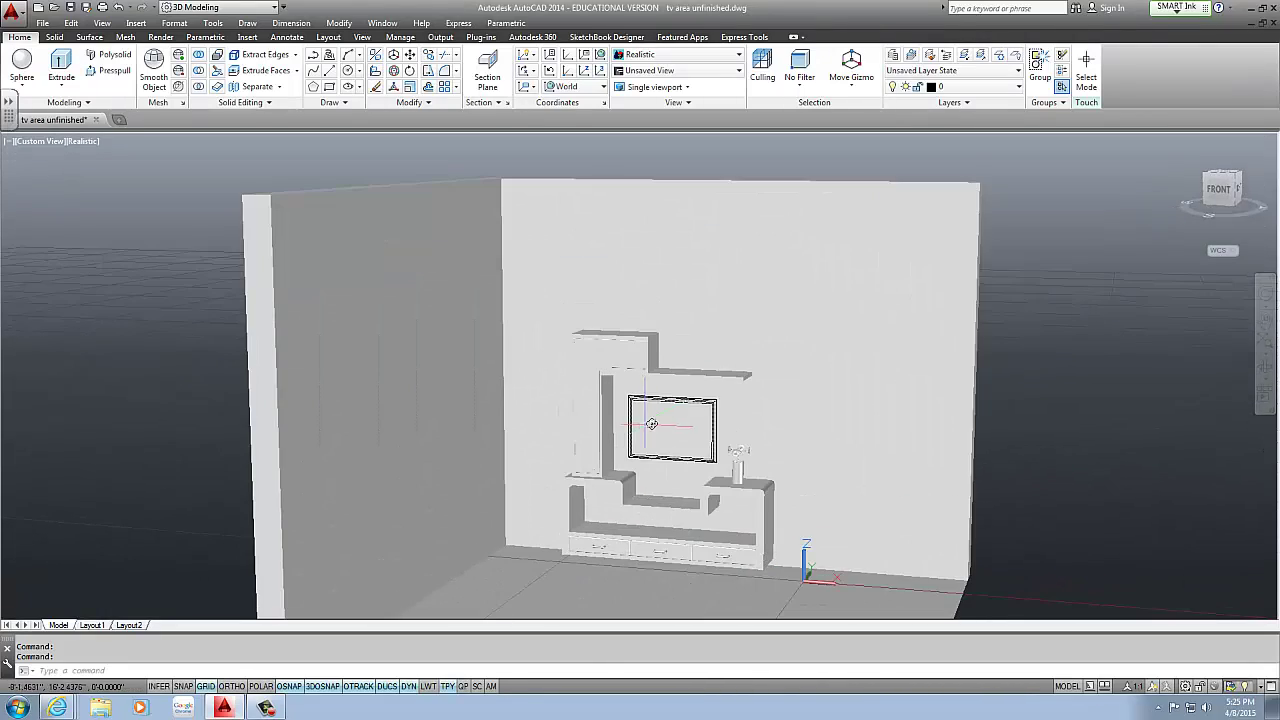
{"action": "right_click", "coordinate": [1230, 256]}
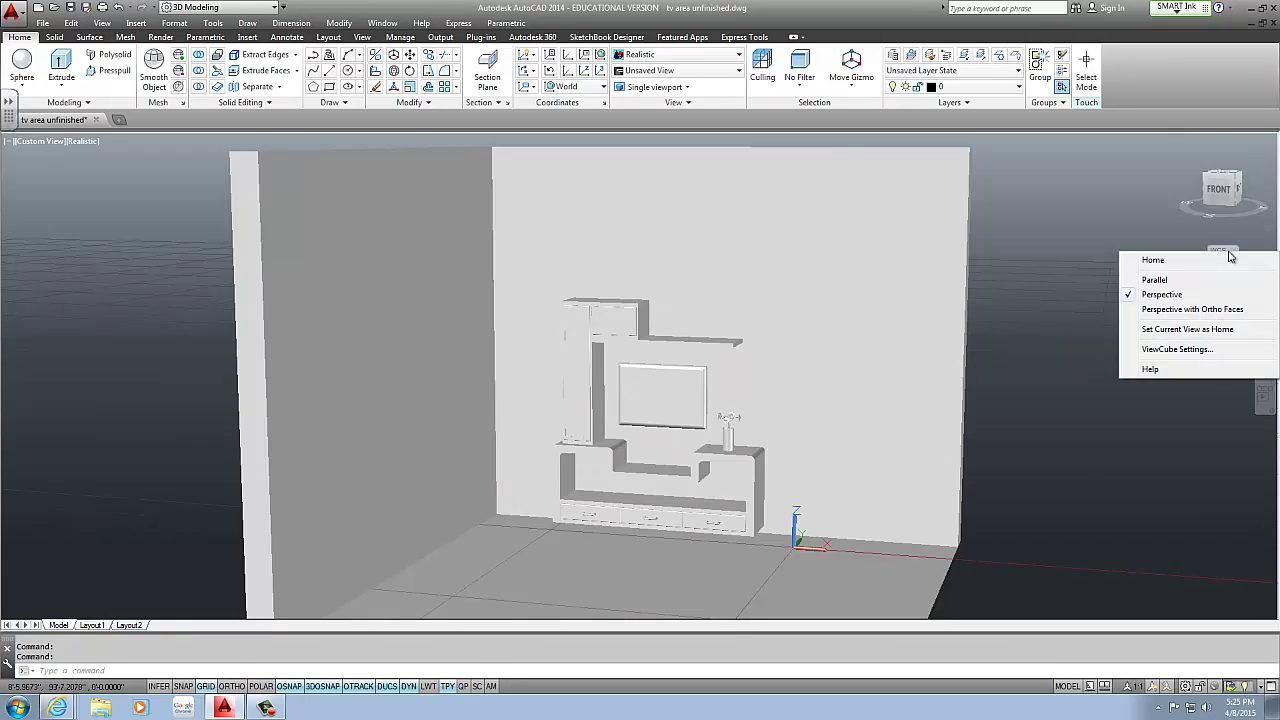
{"action": "left_click", "coordinate": [1155, 283]}
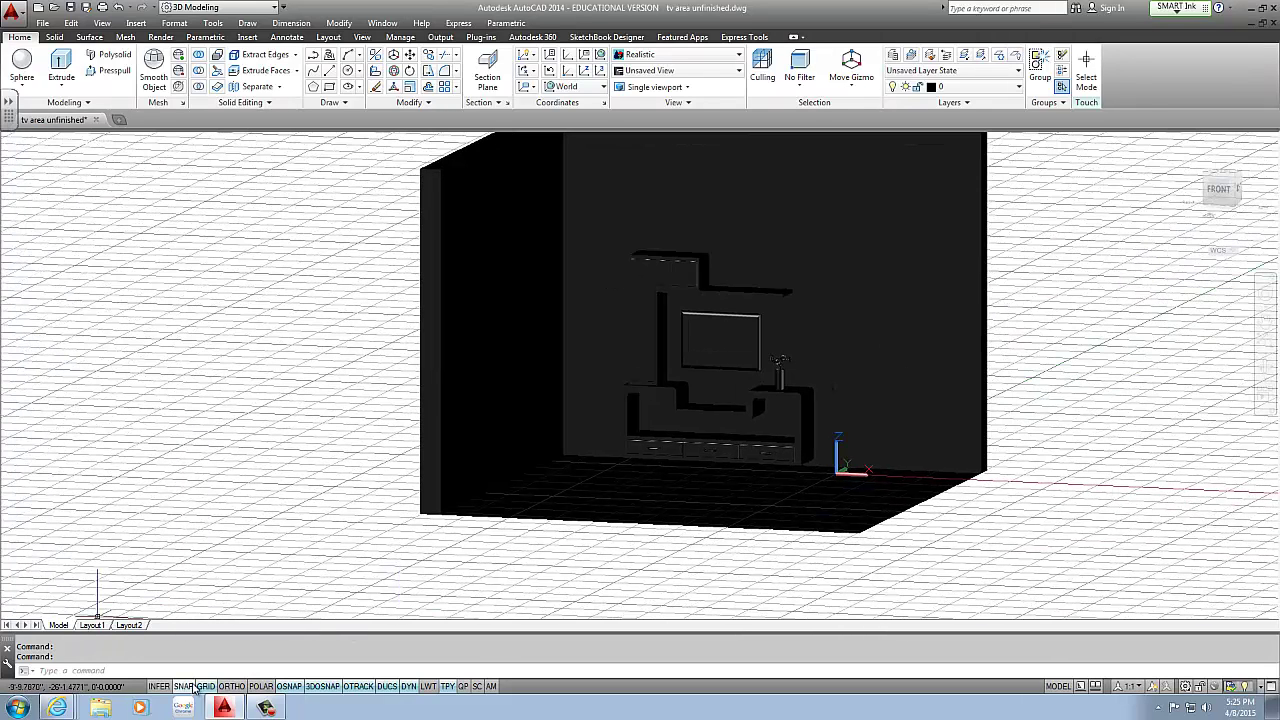
{"action": "left_click", "coordinate": [202, 688]}
{"action": "middle_click_drag", "start_coordinate": [646, 408], "coordinate": [696, 308]}
{"action": "middle_click_drag", "start_coordinate": [631, 285], "coordinate": [603, 335]}
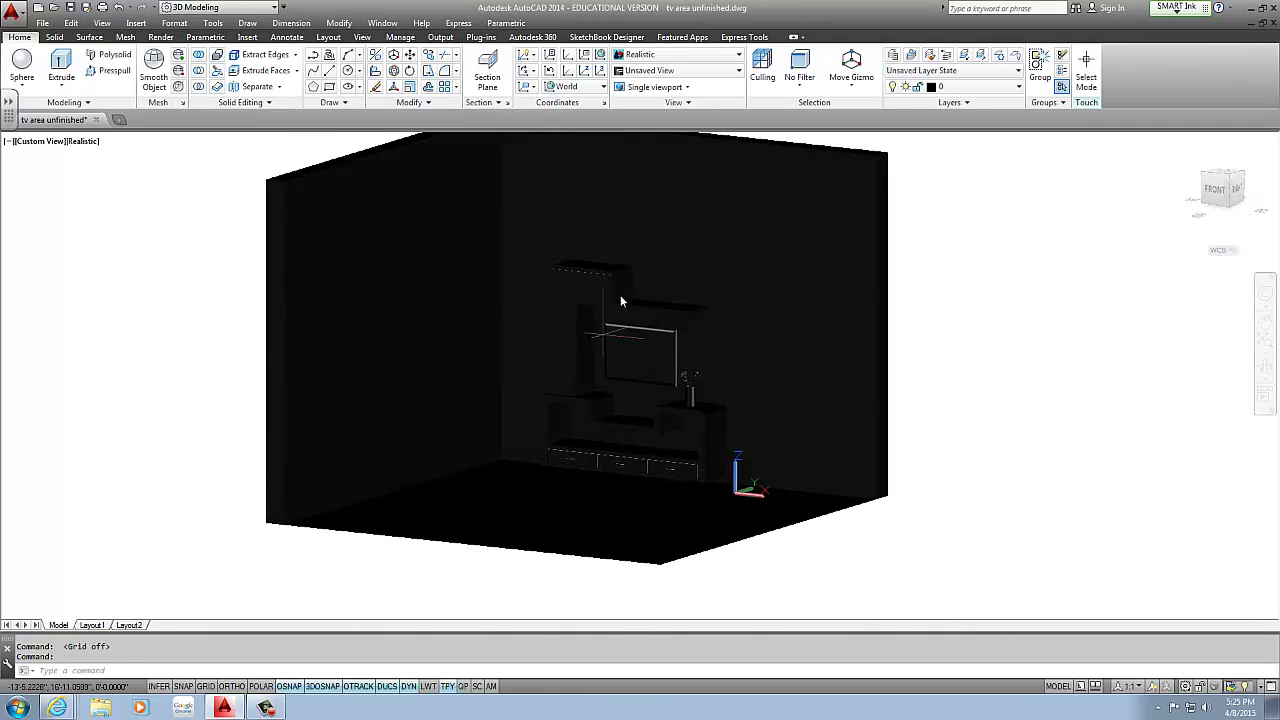
Step: Set the viewport's visual style to Conceptual
{"action": "left_click", "coordinate": [739, 54]}
{"action": "left_click", "coordinate": [655, 88]}
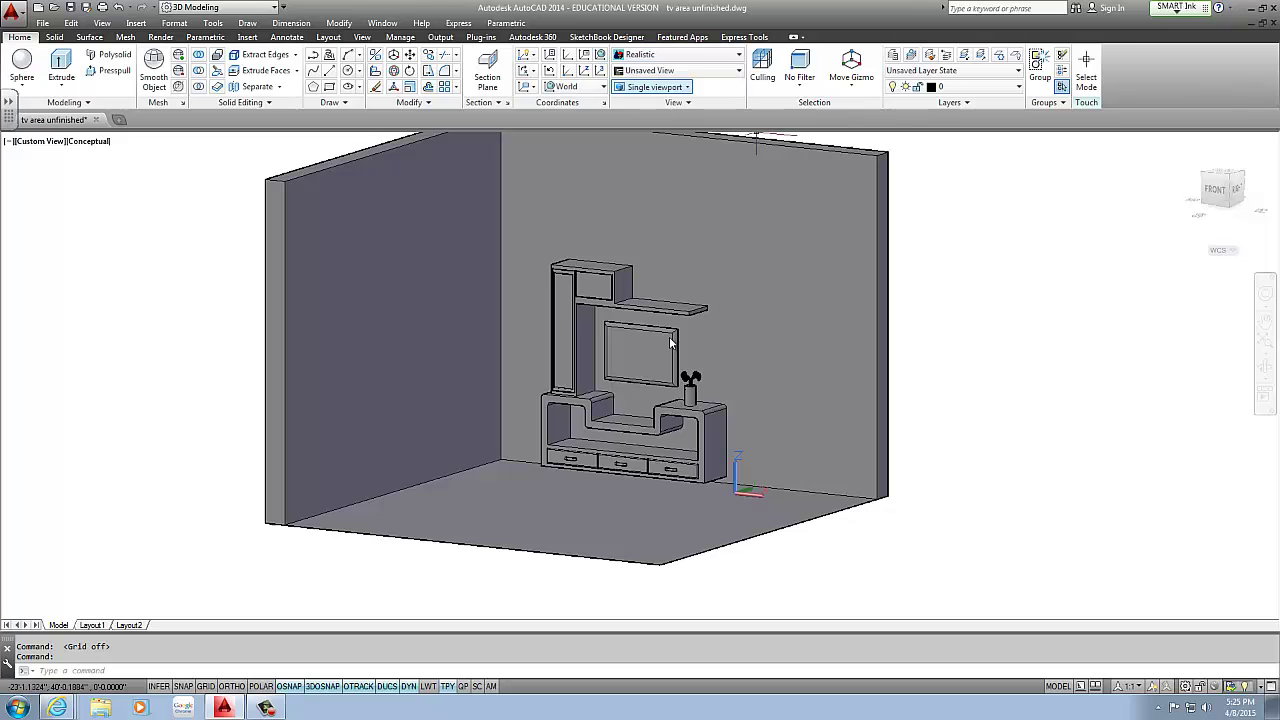
{"action": "scroll", "coordinate": [651, 370], "scroll_direction": "up", "scroll_amount": 5}
{"action": "scroll", "coordinate": [651, 370], "scroll_direction": "down", "scroll_amount": 5}
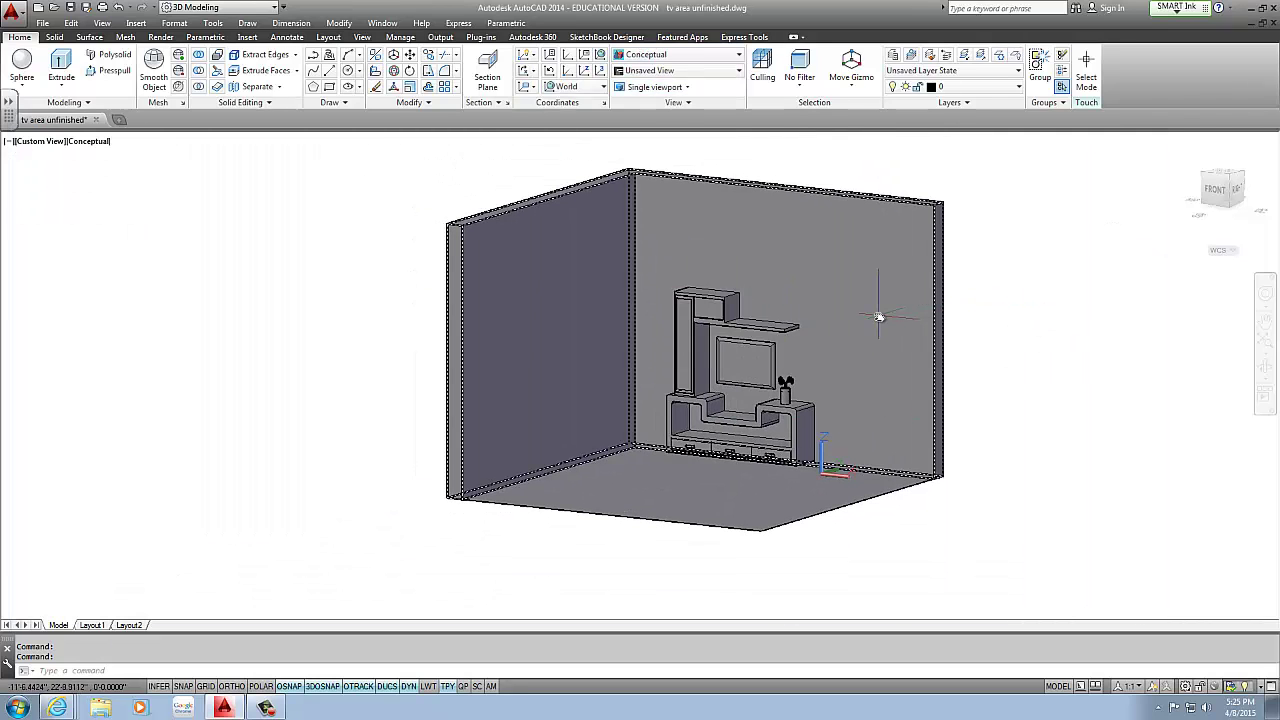
Step: Examine the tall cabinet's door frame and inset panel in the TV wall unit up close
{"action": "mouse_move", "coordinate": [879, 317]}
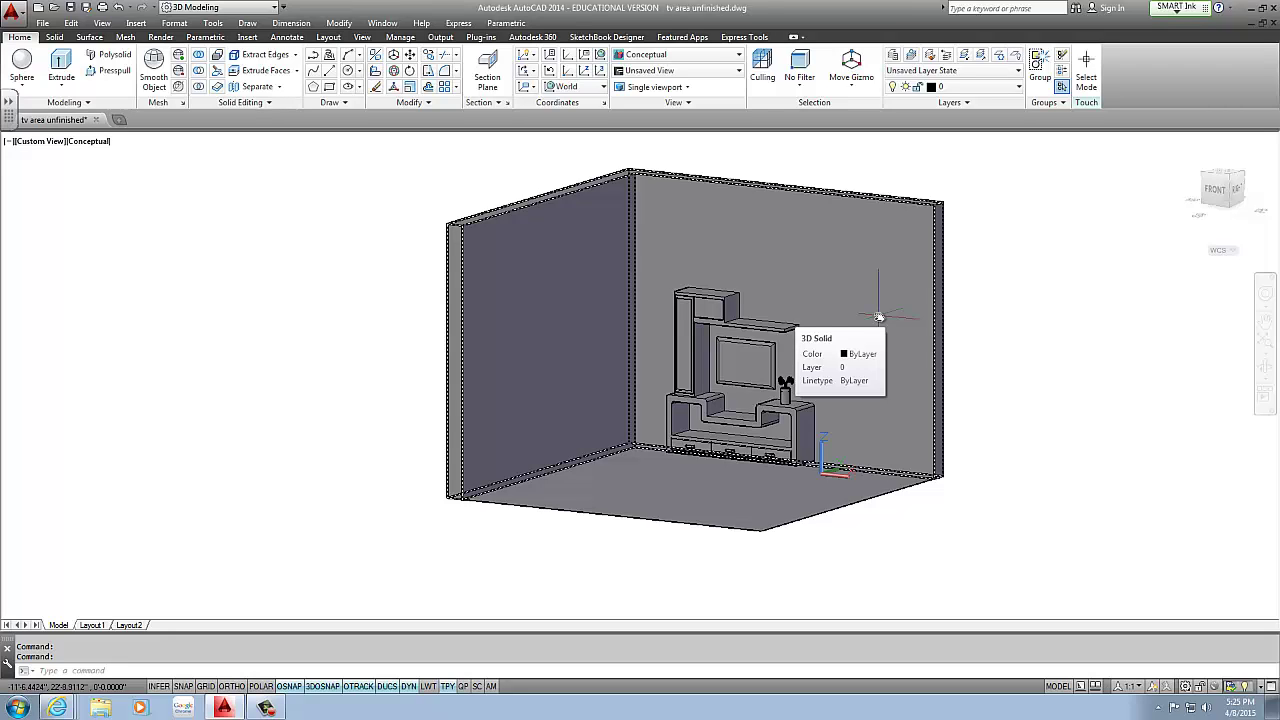
{"action": "scroll", "coordinate": [718, 321], "scroll_direction": "up", "scroll_amount": 5}
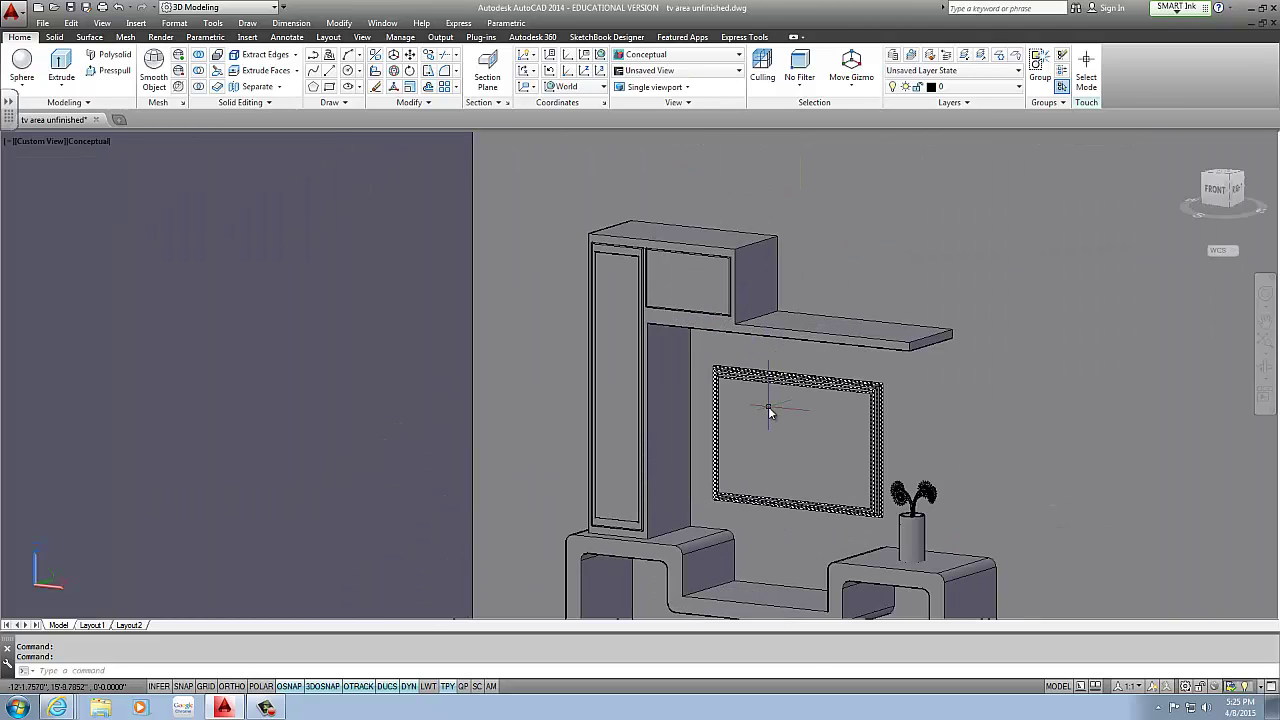
{"action": "scroll", "coordinate": [620, 250], "scroll_direction": "up", "scroll_amount": 6}
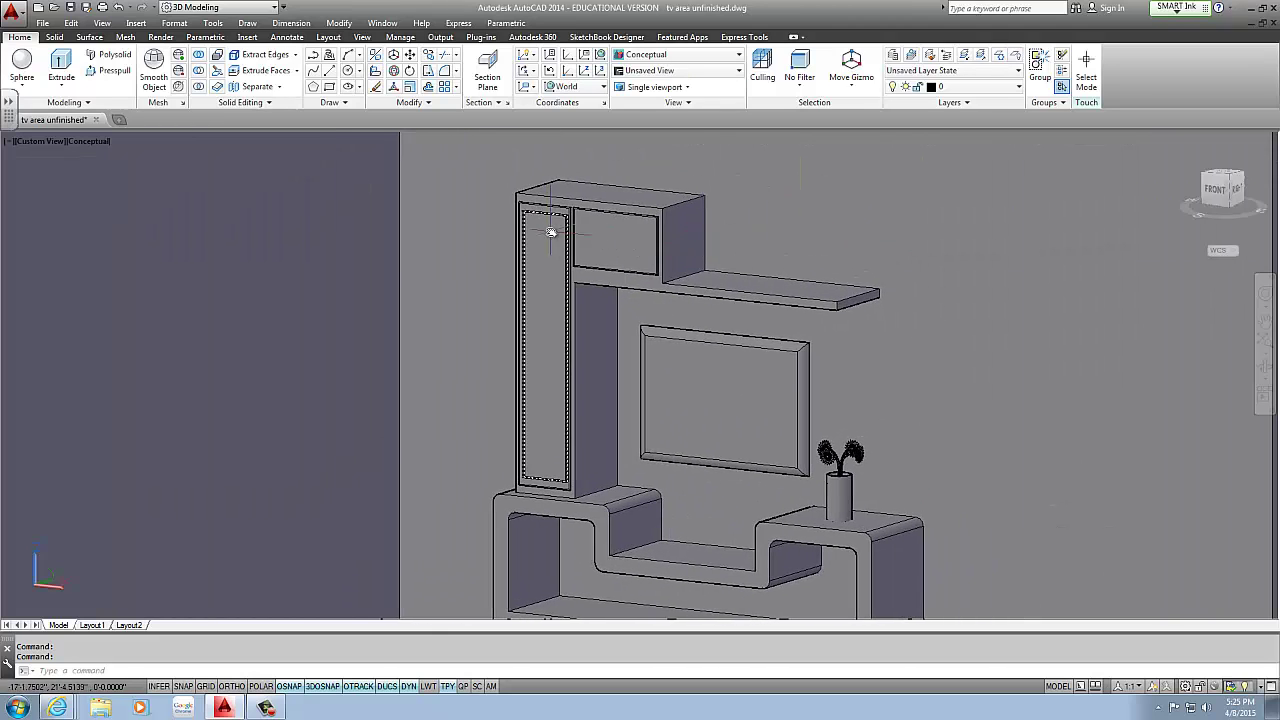
{"action": "left_click", "coordinate": [526, 256]}
{"action": "key", "text": "Escape"}
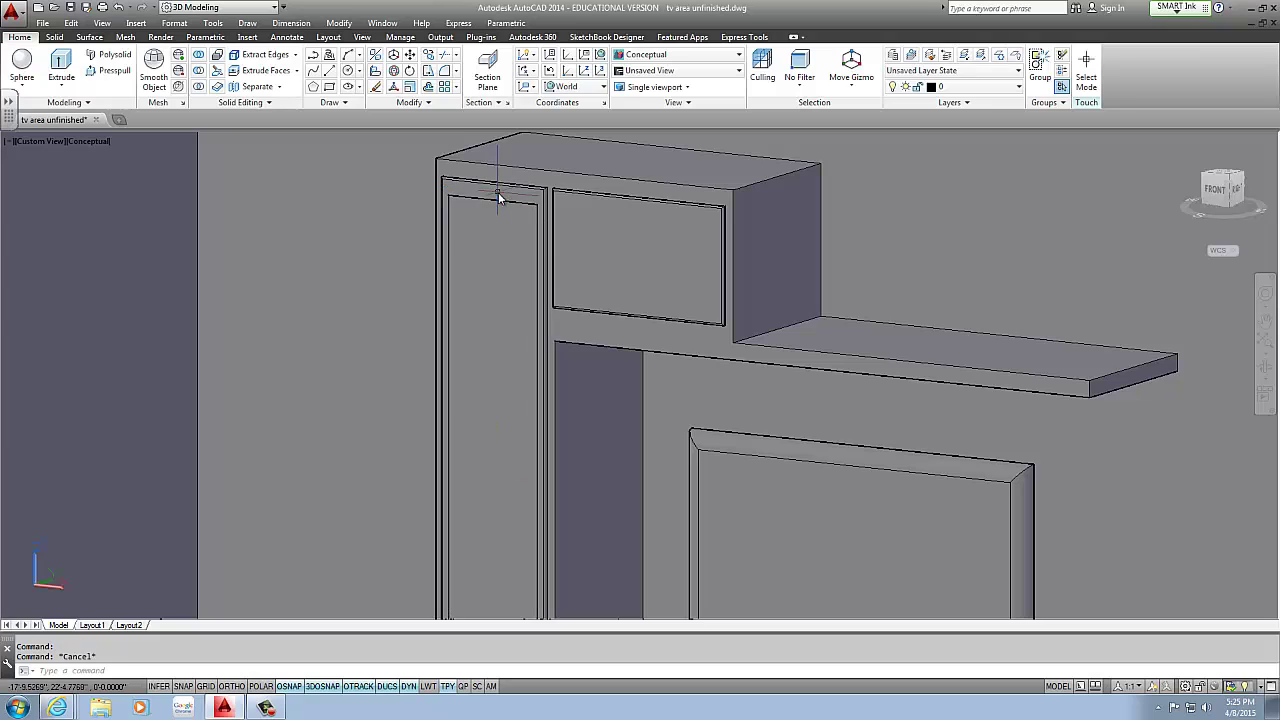
{"action": "left_click", "coordinate": [480, 212]}
{"action": "key", "text": "Escape"}
{"action": "scroll", "coordinate": [612, 247], "scroll_direction": "down", "scroll_amount": 4}
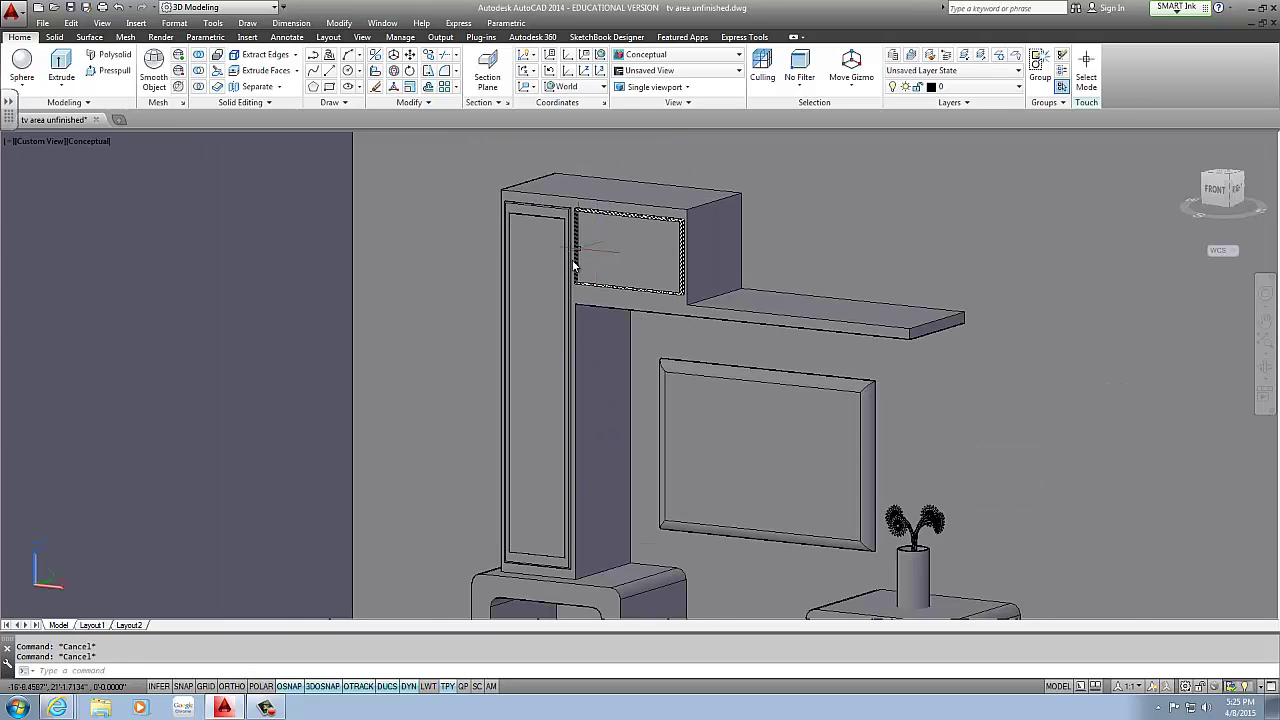
Step: Erase the tall cabinet's inset door panel to reveal the shelves, and undo the deletion
{"action": "left_click", "coordinate": [543, 307]}
{"action": "key", "text": "Delete"}
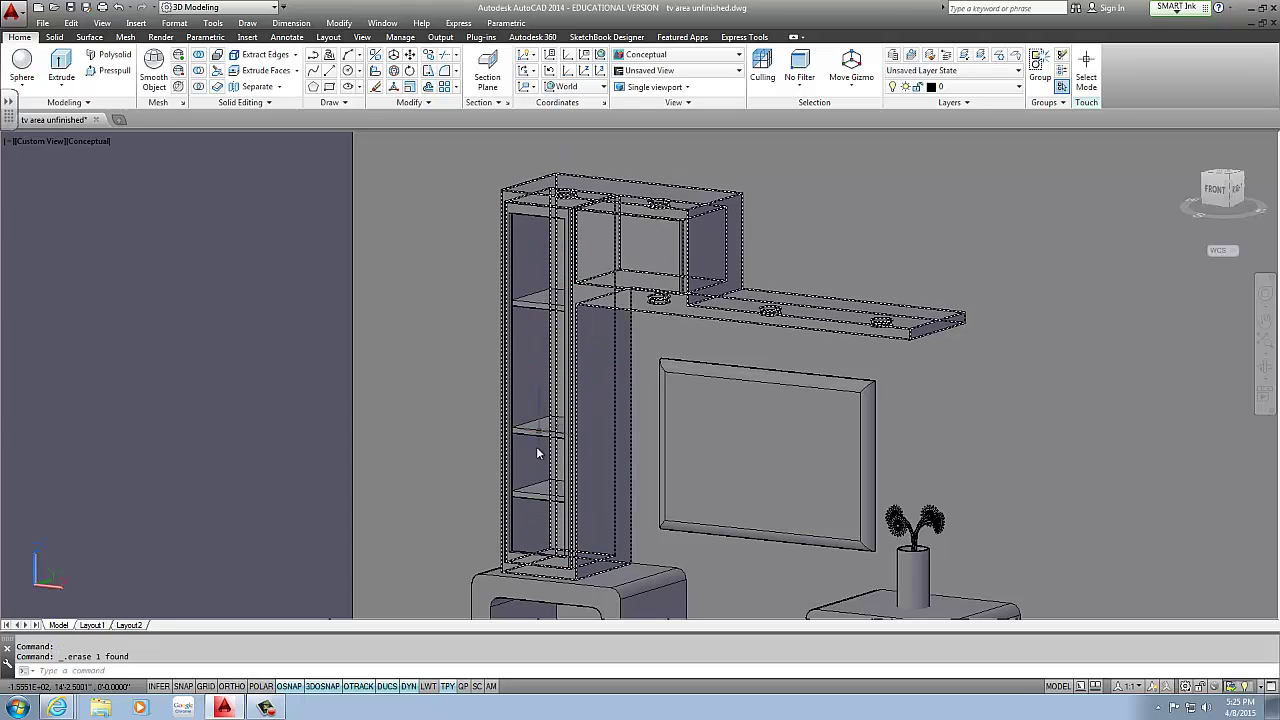
{"action": "type", "text": "u"}
{"action": "key", "text": "Return"}
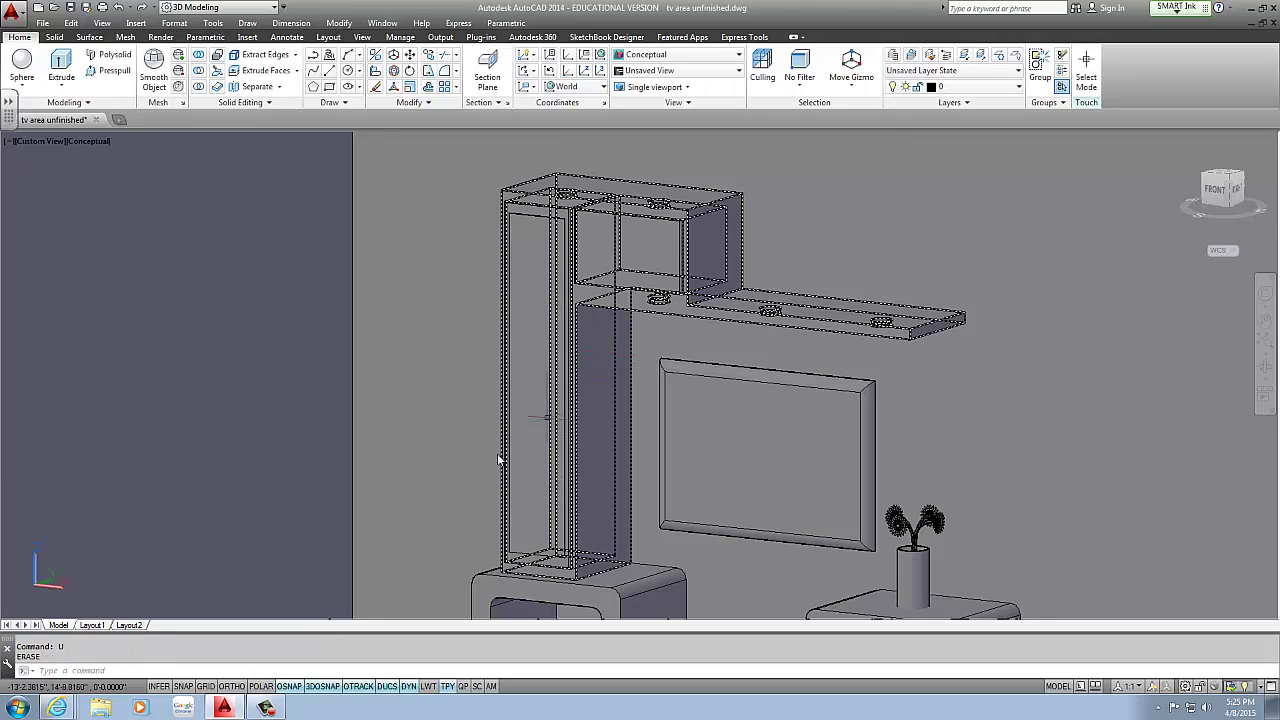
Step: Hide the tall cabinet's inset door panel with Hide Objects to expose the shelves inside
{"action": "middle_click_drag", "start_coordinate": [693, 440], "coordinate": [723, 380]}
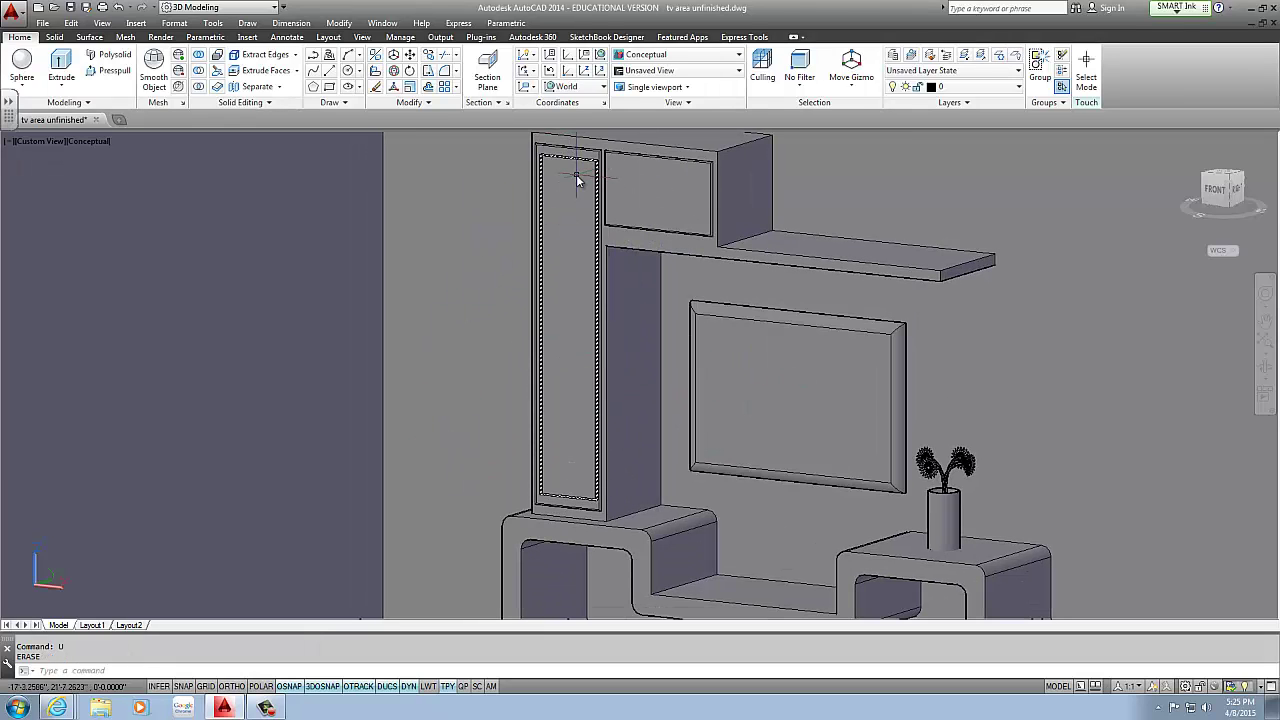
{"action": "middle_click_drag", "start_coordinate": [570, 191], "coordinate": [528, 194], "text": "shift"}
{"action": "left_click", "coordinate": [537, 212]}
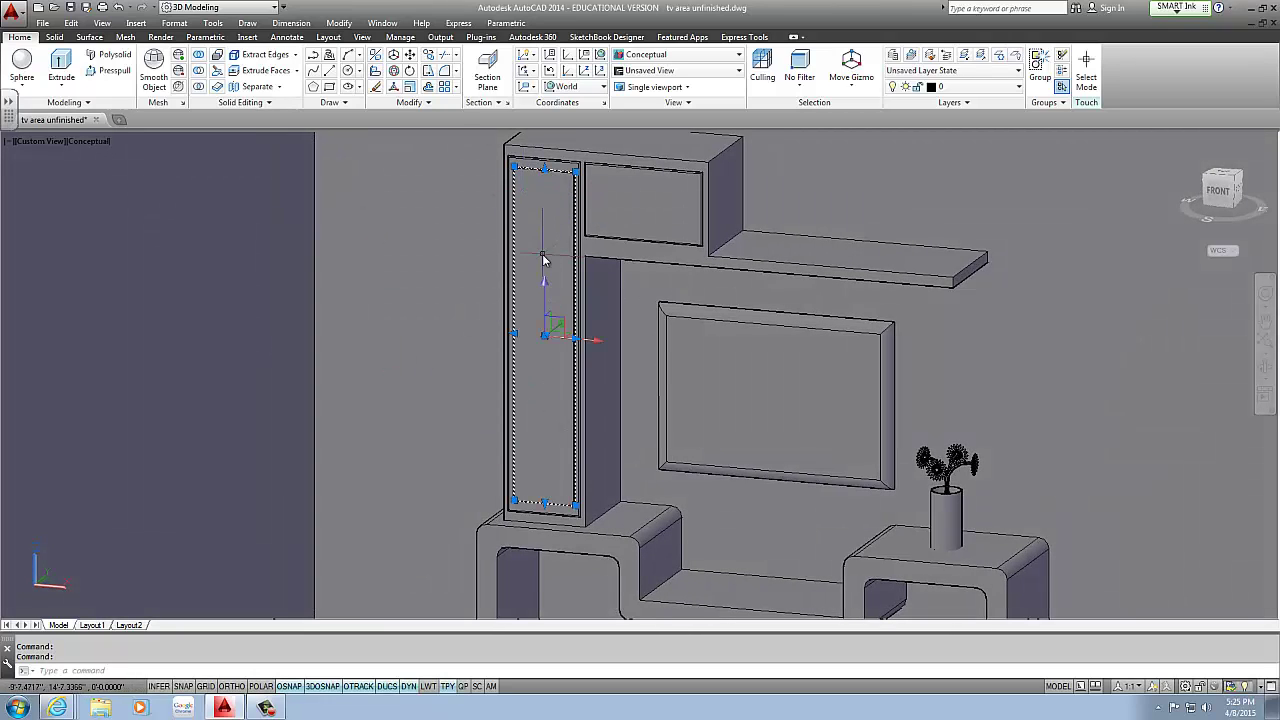
{"action": "right_click", "coordinate": [543, 256]}
{"action": "mouse_move", "coordinate": [646, 330]}
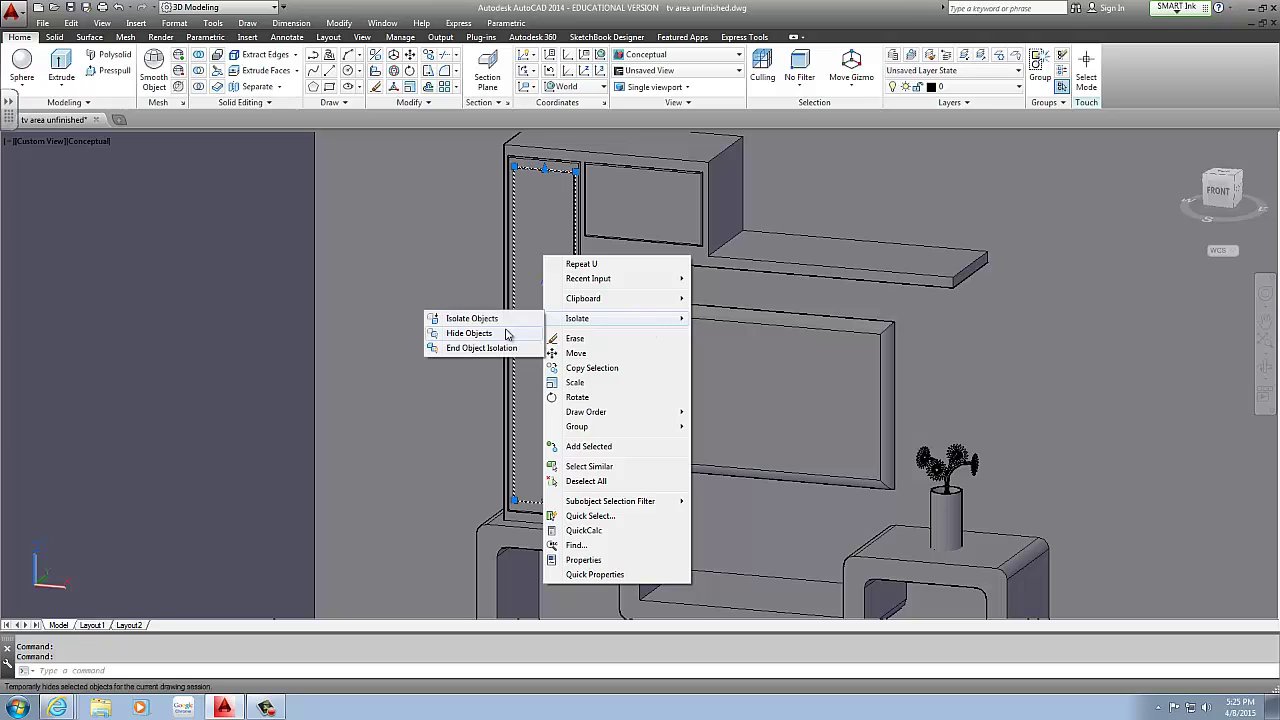
{"action": "left_click", "coordinate": [470, 333]}
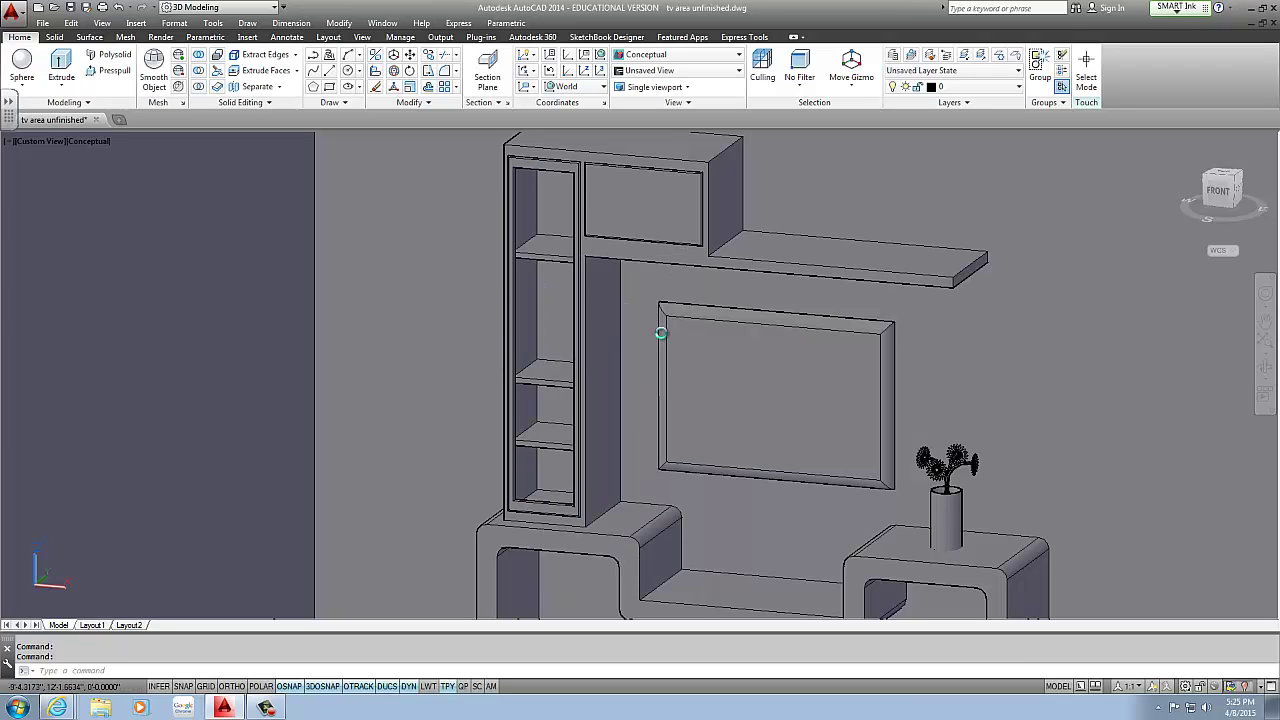
{"action": "left_click", "coordinate": [562, 475]}
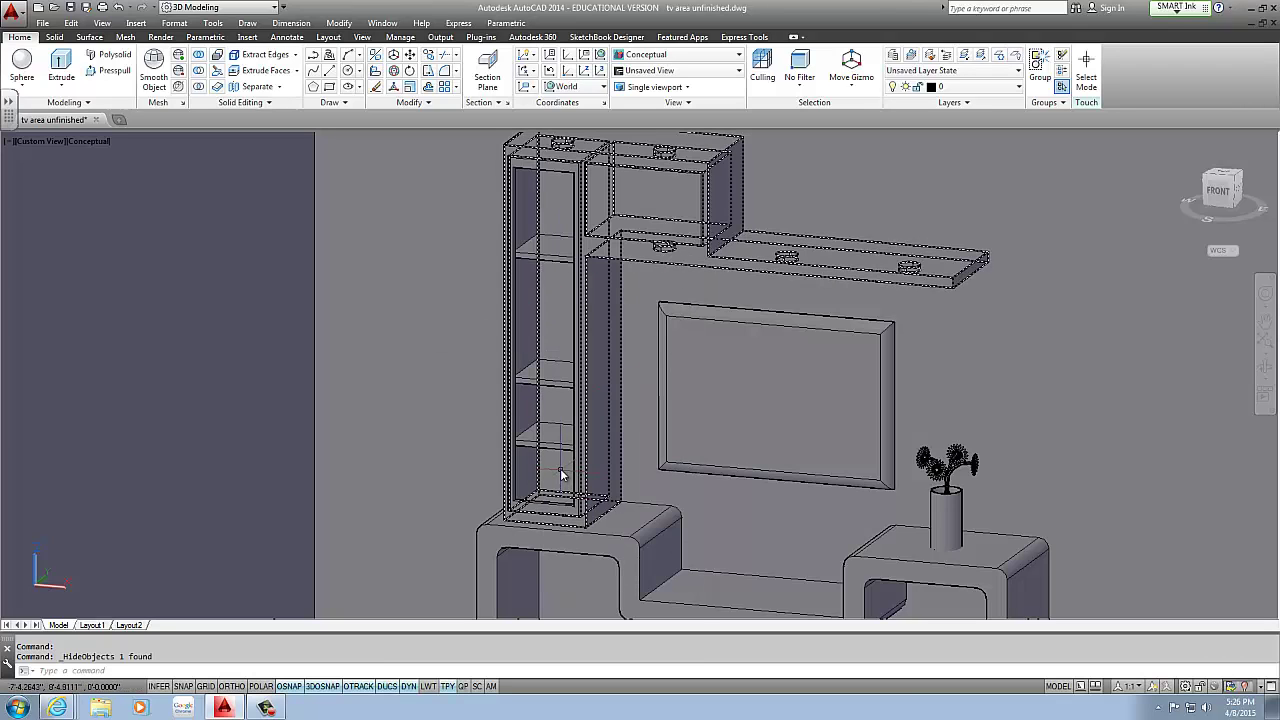
{"action": "key", "text": "Escape"}
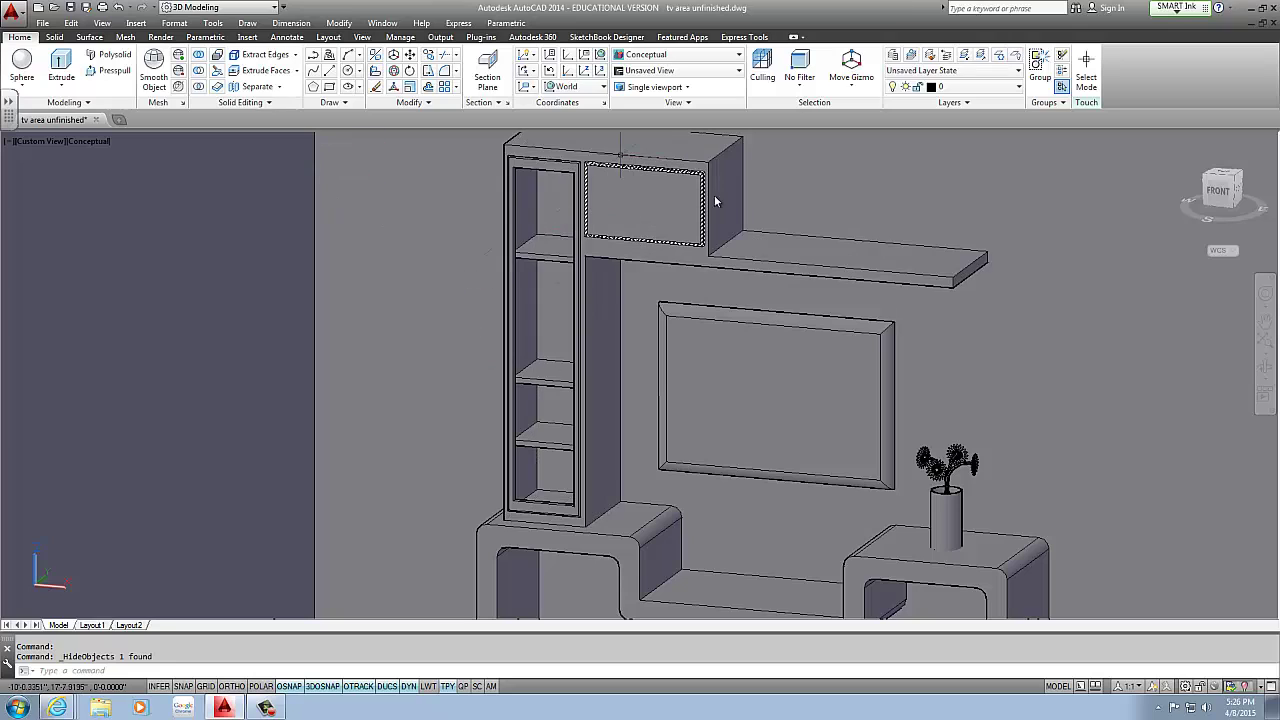
Step: End the object isolation to bring back the hidden cabinet door panel
{"action": "left_click", "coordinate": [646, 214]}
{"action": "right_click", "coordinate": [549, 209]}
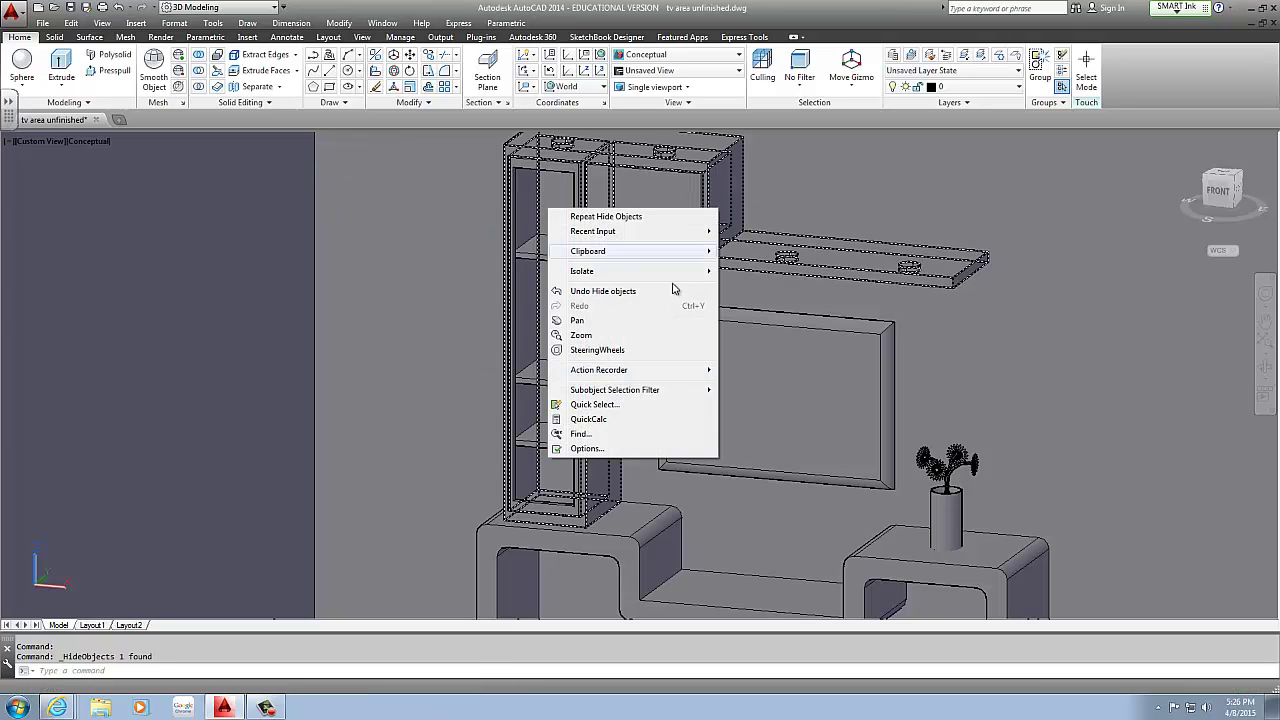
{"action": "mouse_move", "coordinate": [706, 272]}
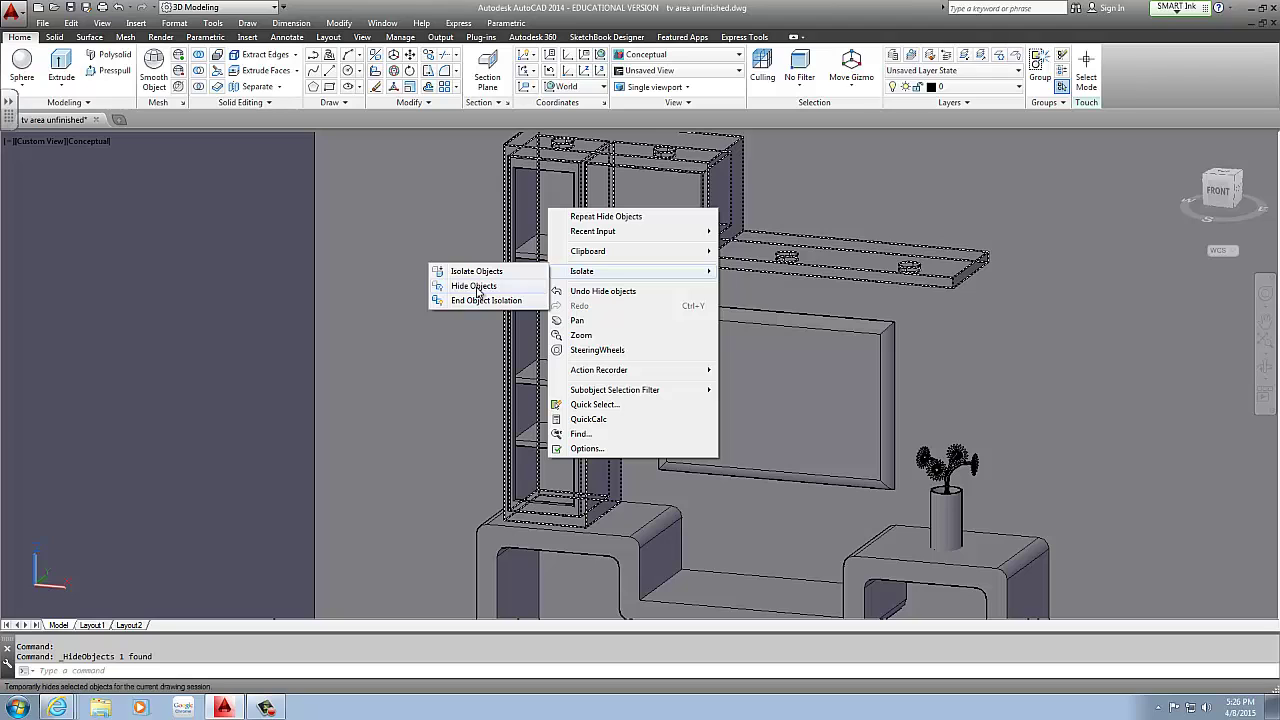
{"action": "left_click", "coordinate": [480, 307]}
{"action": "scroll", "coordinate": [660, 287], "scroll_direction": "down", "scroll_amount": 2}
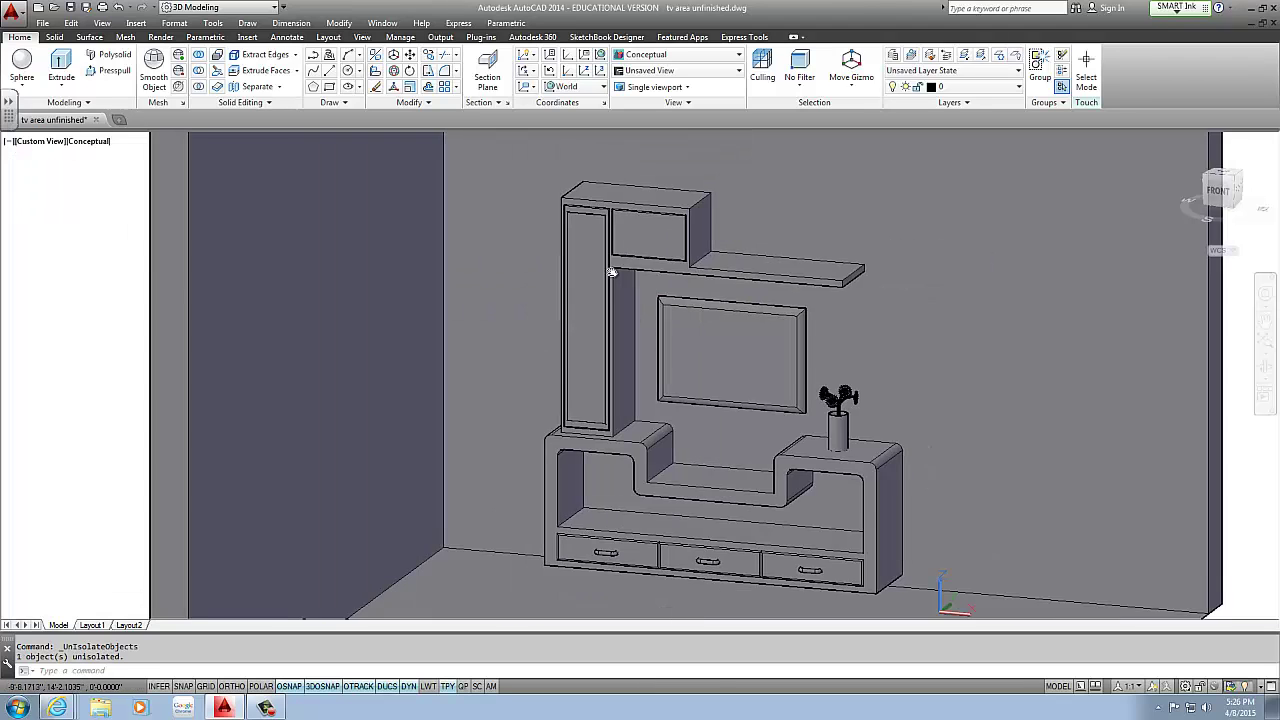
{"action": "middle_click_drag", "start_coordinate": [611, 269], "coordinate": [518, 234]}
{"action": "middle_click_drag", "start_coordinate": [854, 167], "coordinate": [635, 143]}
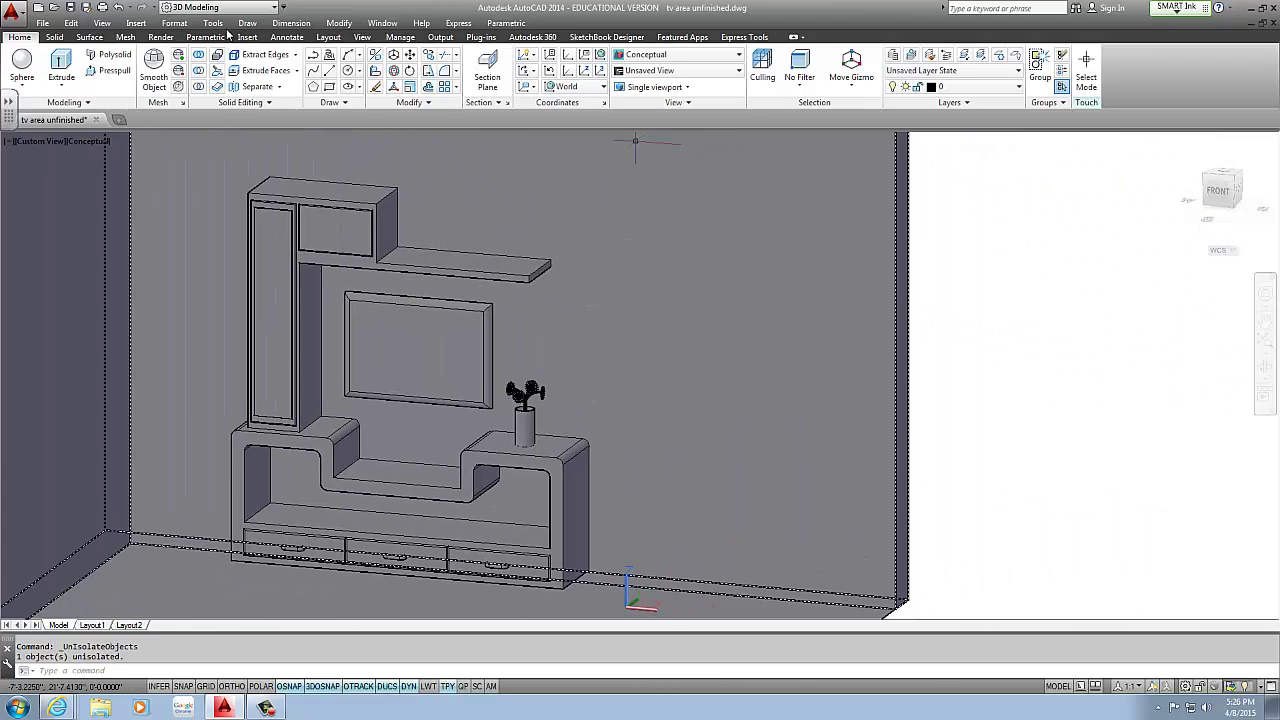
Step: Open the Materials Browser and set the render preset to Low
{"action": "left_click", "coordinate": [160, 37]}
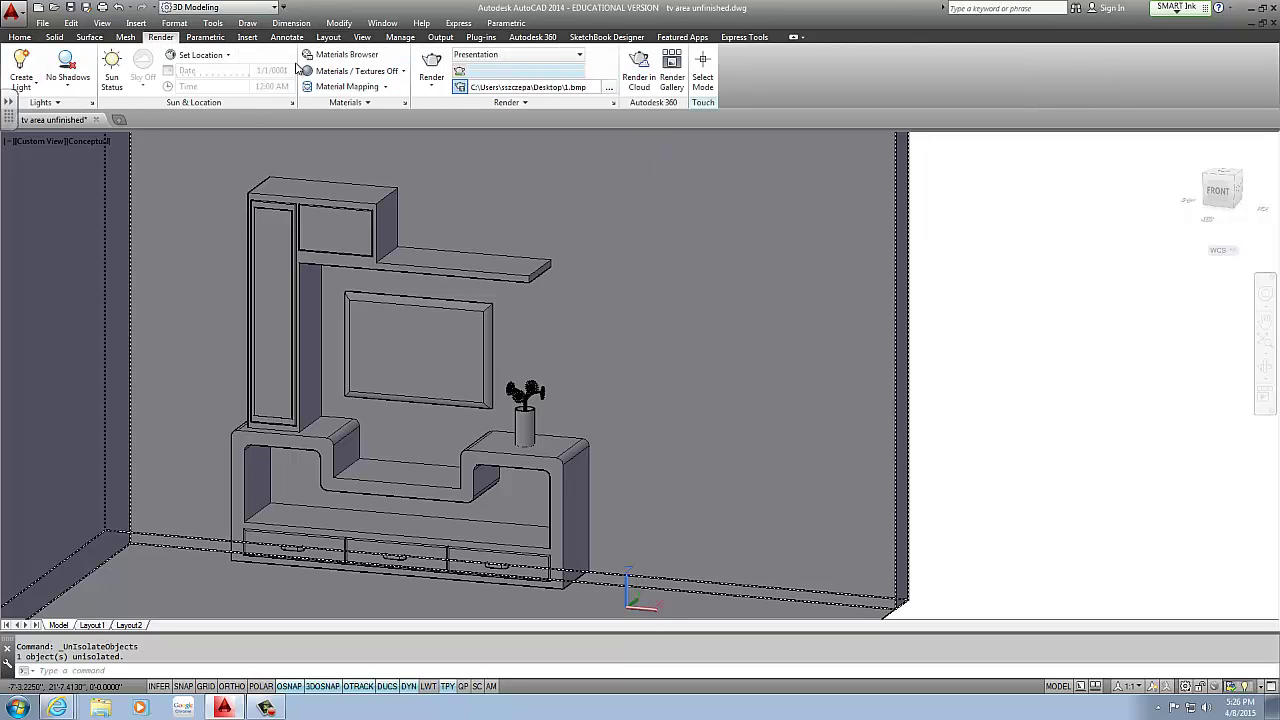
{"action": "left_click", "coordinate": [348, 56]}
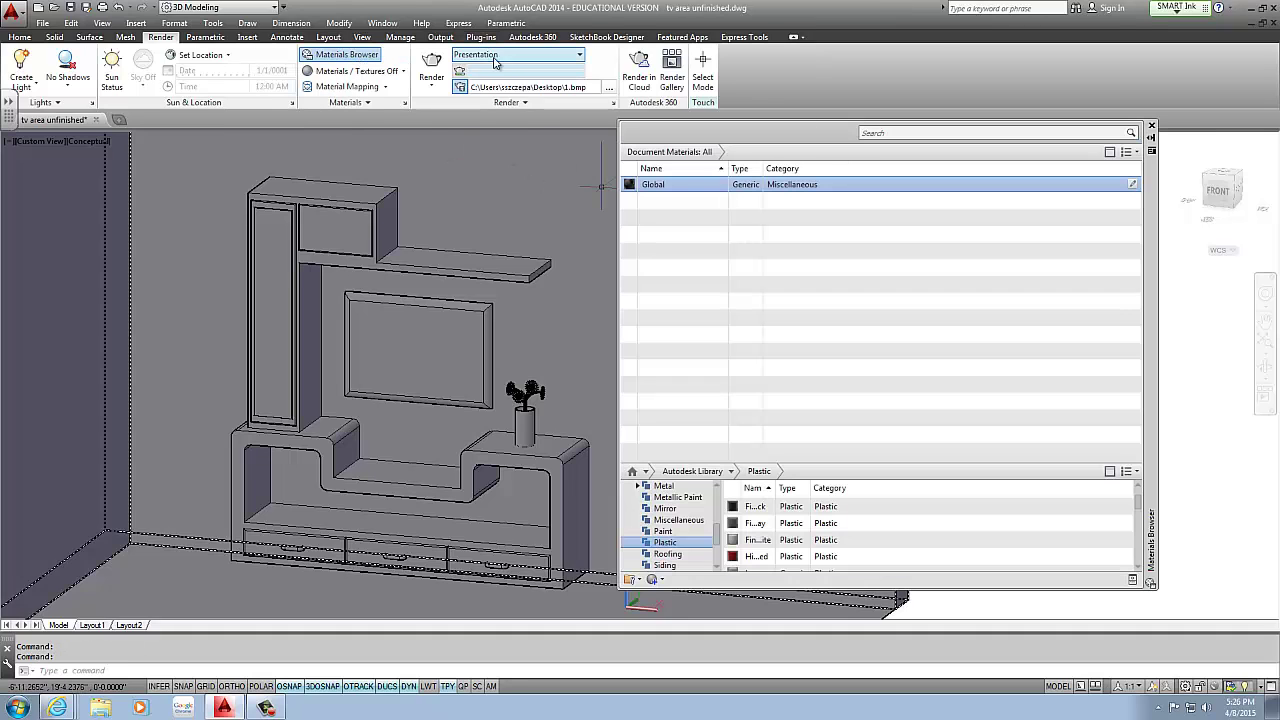
{"action": "key", "text": "Escape"}
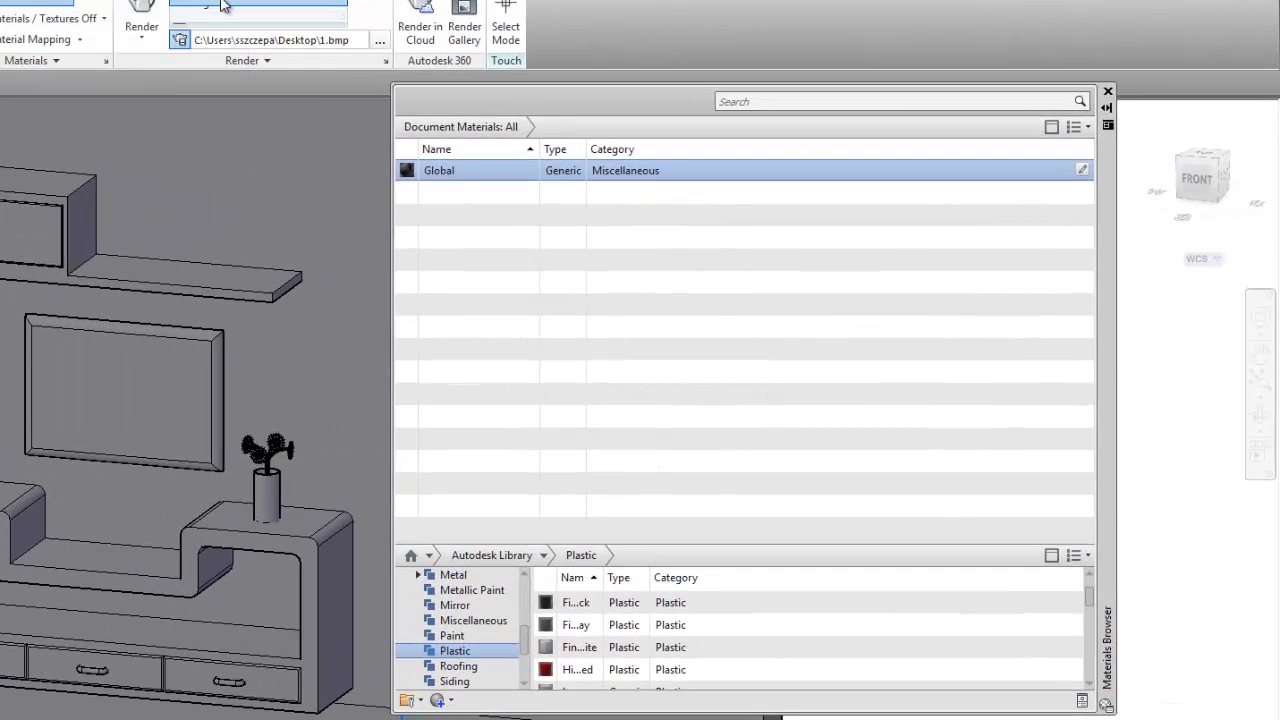
{"action": "left_click", "coordinate": [222, 6]}
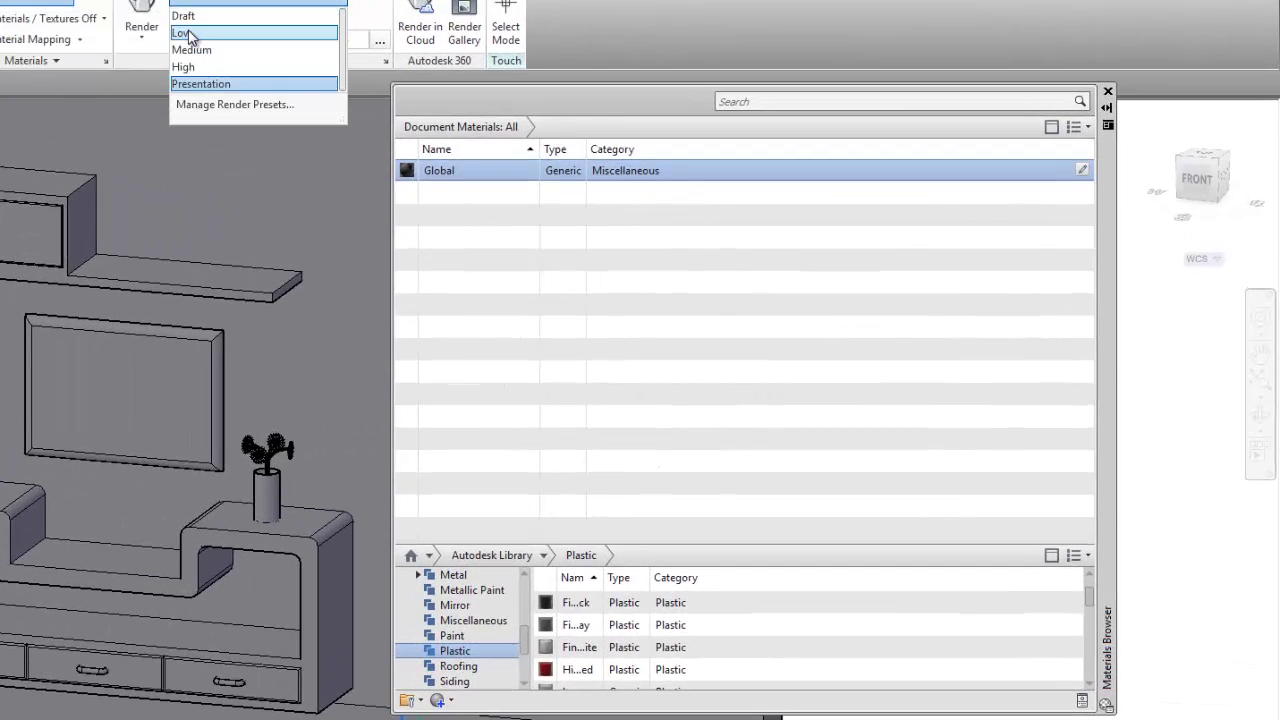
{"action": "left_click", "coordinate": [187, 35]}
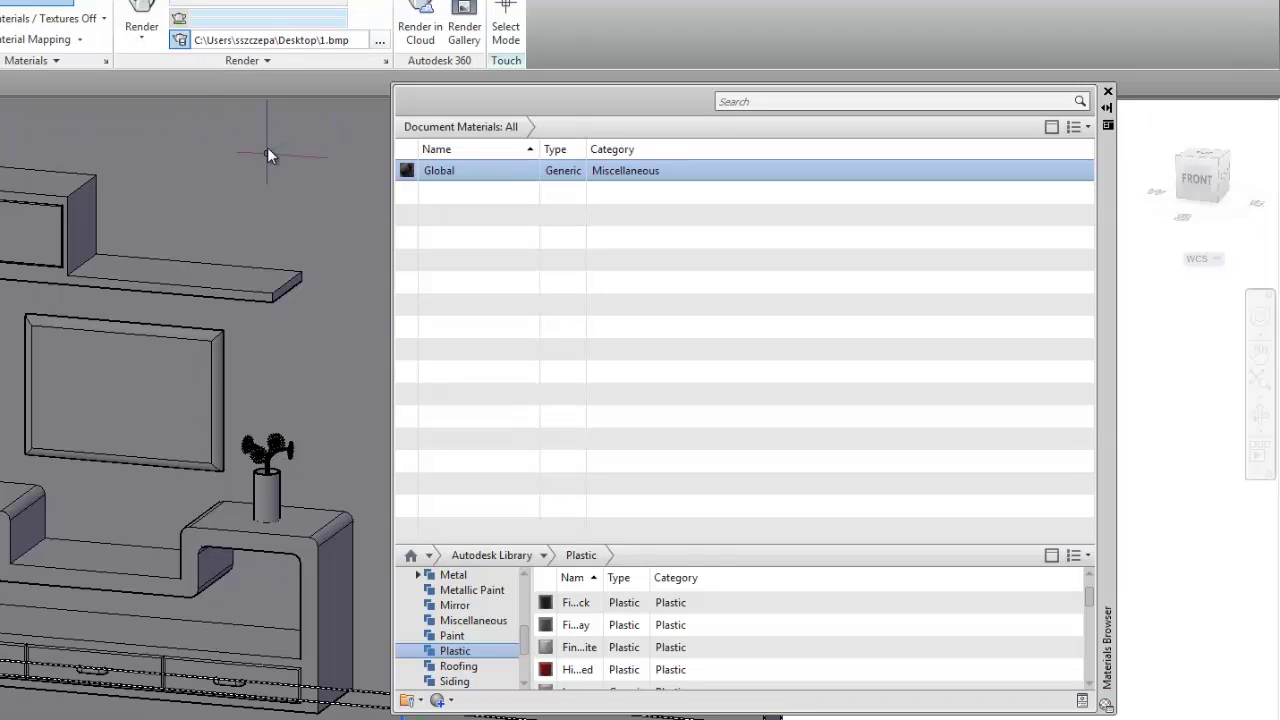
Step: Clear the render output file path
{"action": "middle_click_drag", "start_coordinate": [199, 124], "coordinate": [227, 109]}
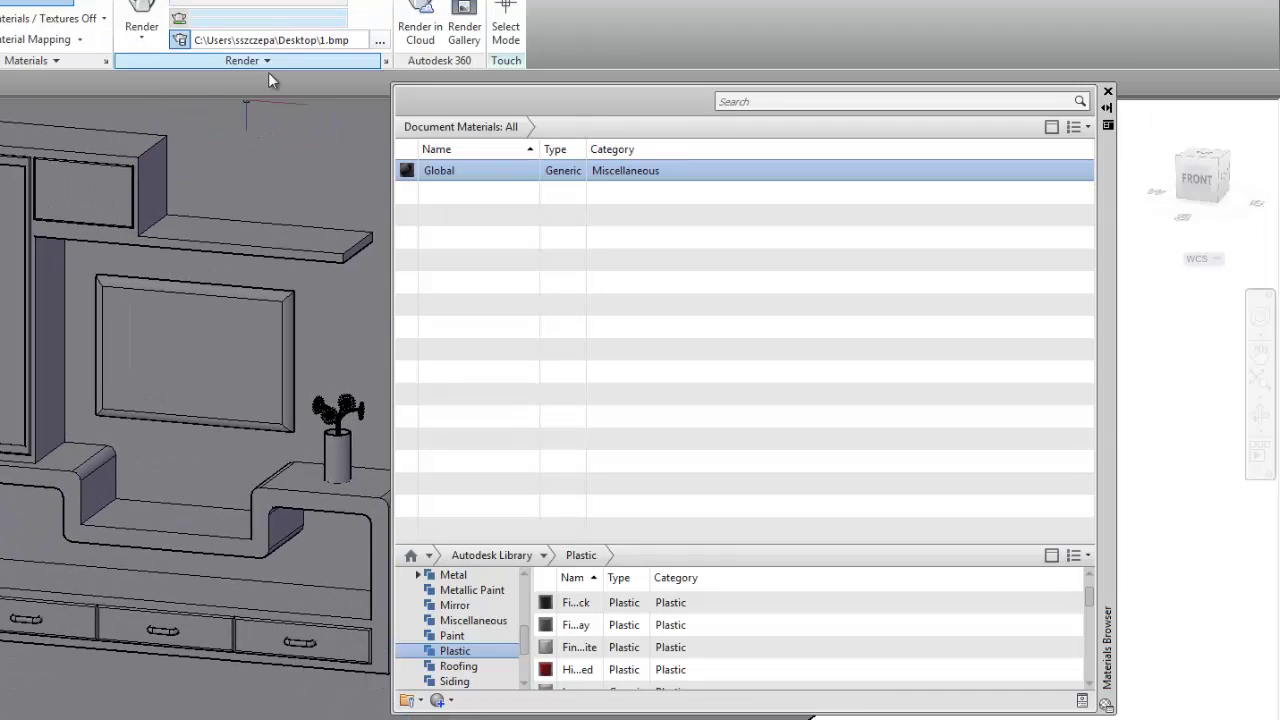
{"action": "left_click", "coordinate": [265, 60]}
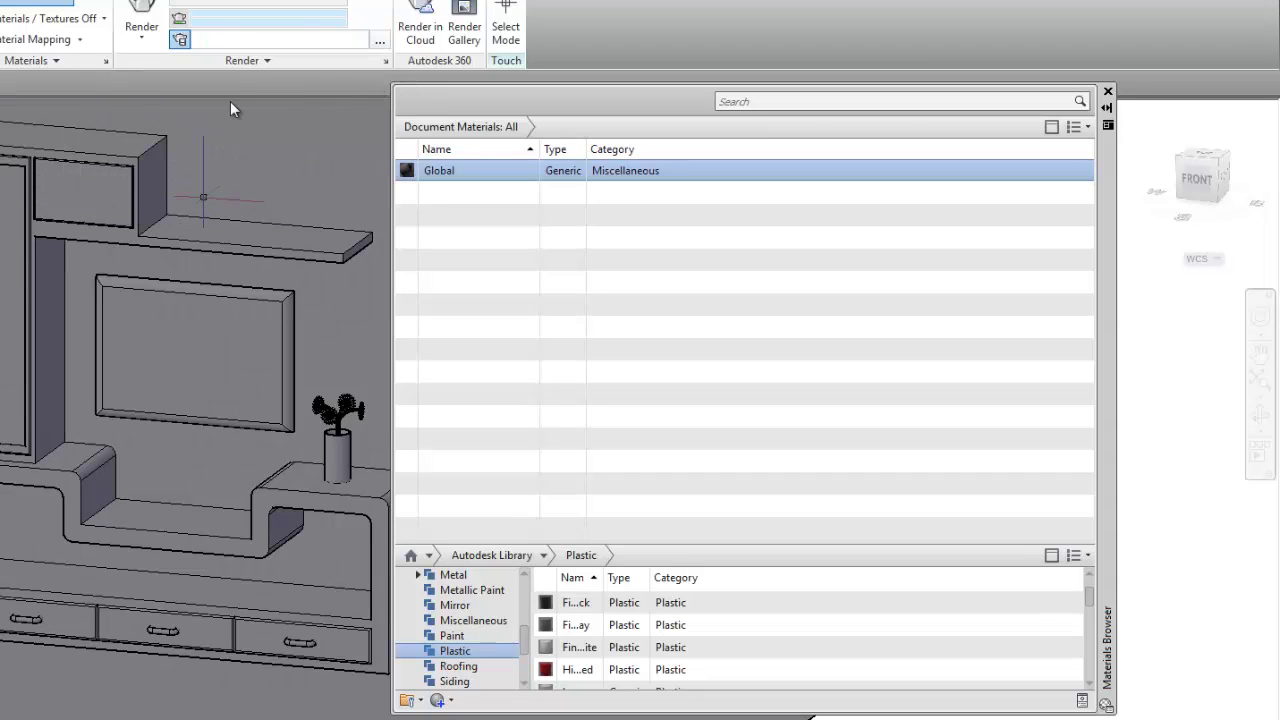
{"action": "middle_click_drag", "start_coordinate": [235, 149], "coordinate": [167, 142]}
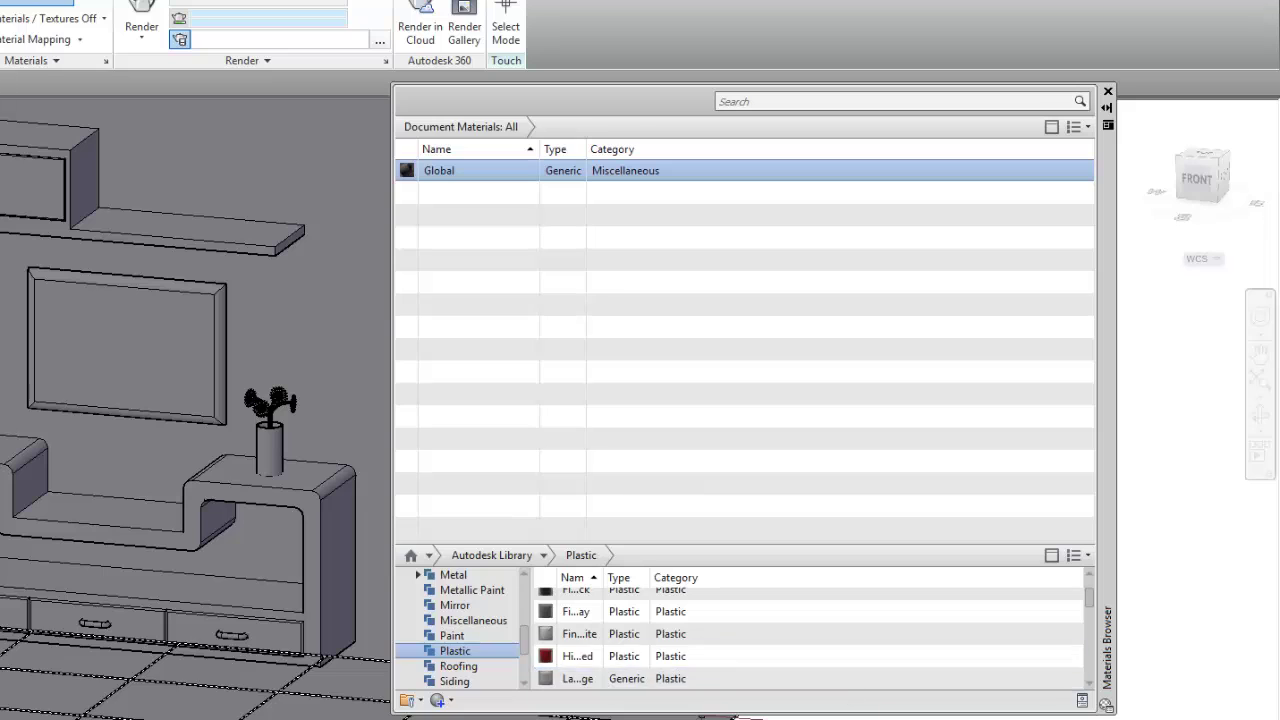
Step: Apply the Clear - Green glass material from the Autodesk Library to the tall cabinet's inset door panel
{"action": "mouse_move", "coordinate": [1090, 597]}
{"action": "left_mouse_down"}
{"action": "mouse_move", "coordinate": [1091, 619]}
{"action": "mouse_move", "coordinate": [1090, 608]}
{"action": "left_mouse_up"}
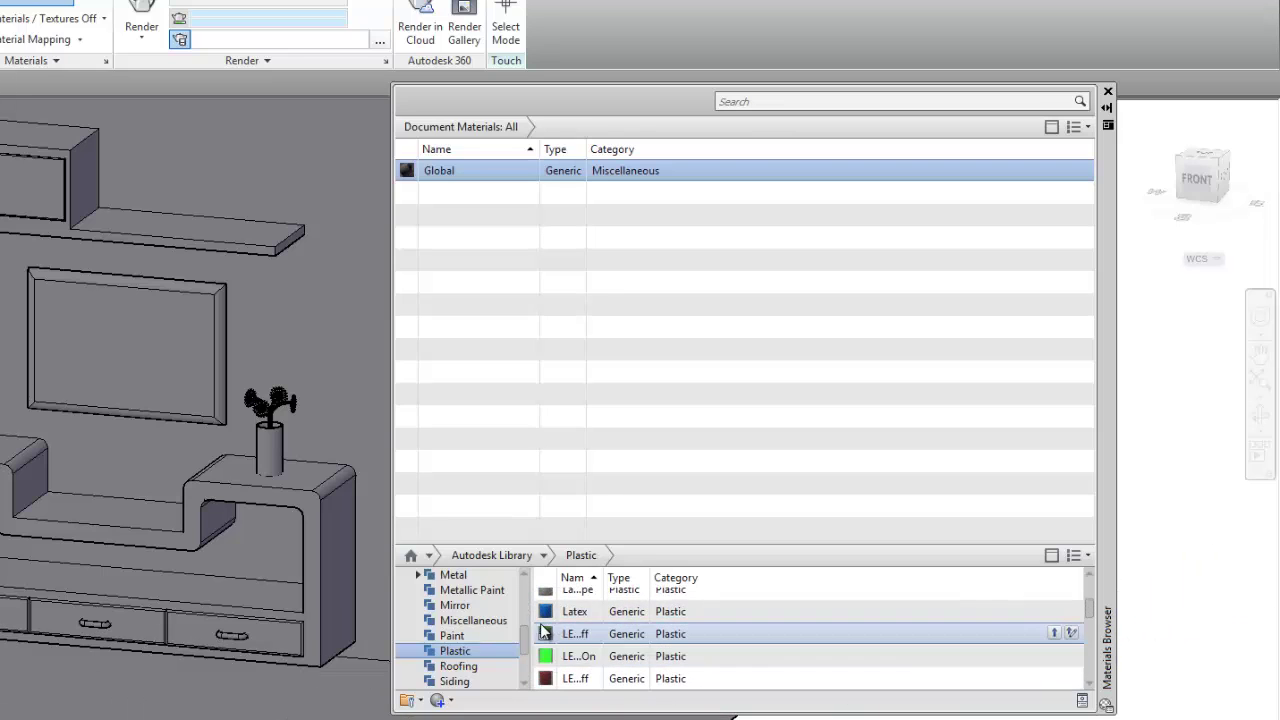
{"action": "scroll", "coordinate": [530, 650], "scroll_direction": "down", "scroll_amount": 2}
{"action": "scroll", "coordinate": [528, 652], "scroll_direction": "up", "scroll_amount": 1}
{"action": "mouse_move", "coordinate": [528, 652]}
{"action": "left_mouse_down"}
{"action": "mouse_move", "coordinate": [525, 672]}
{"action": "mouse_move", "coordinate": [527, 612]}
{"action": "left_mouse_up"}
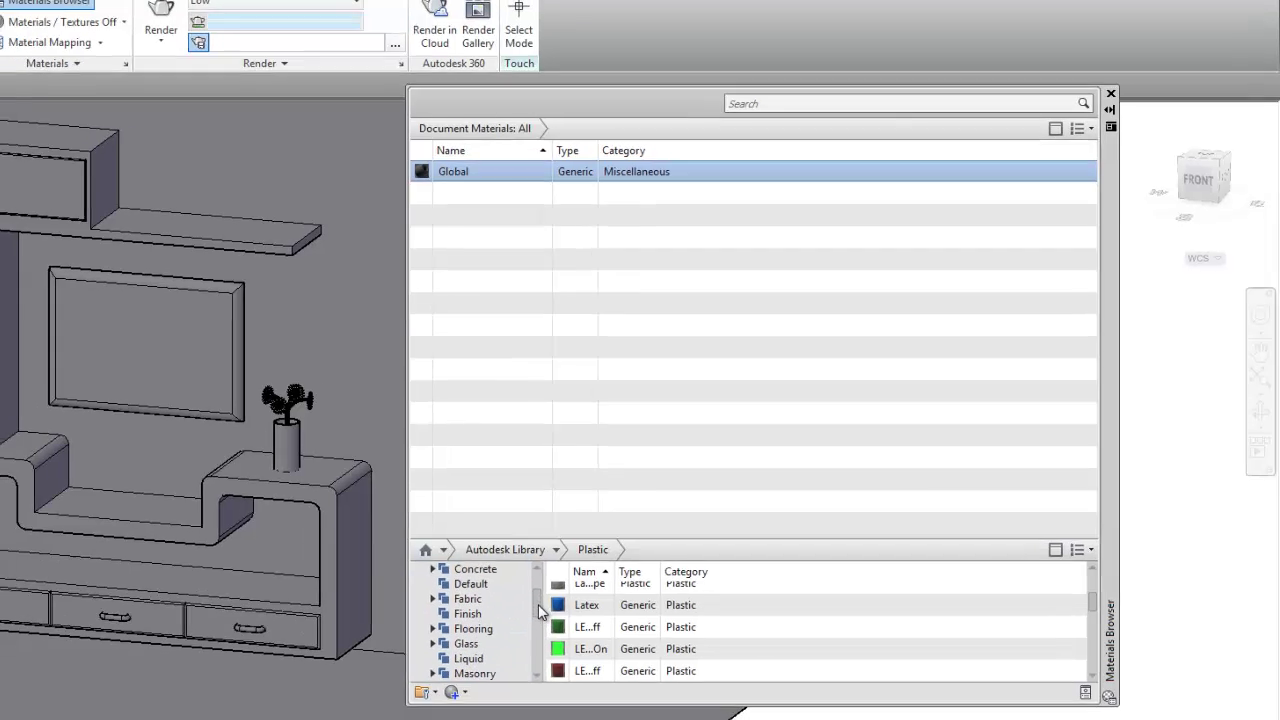
{"action": "left_click", "coordinate": [462, 650]}
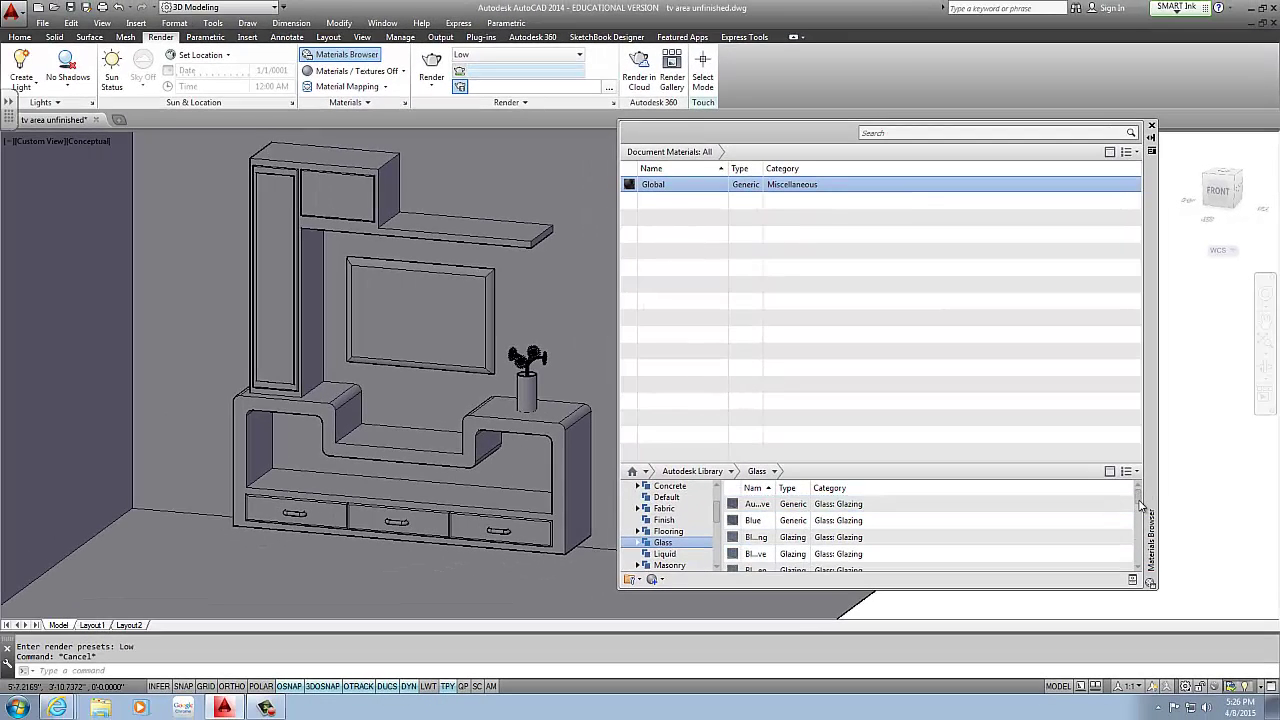
{"action": "left_click_drag", "start_coordinate": [1116, 541], "coordinate": [1139, 508]}
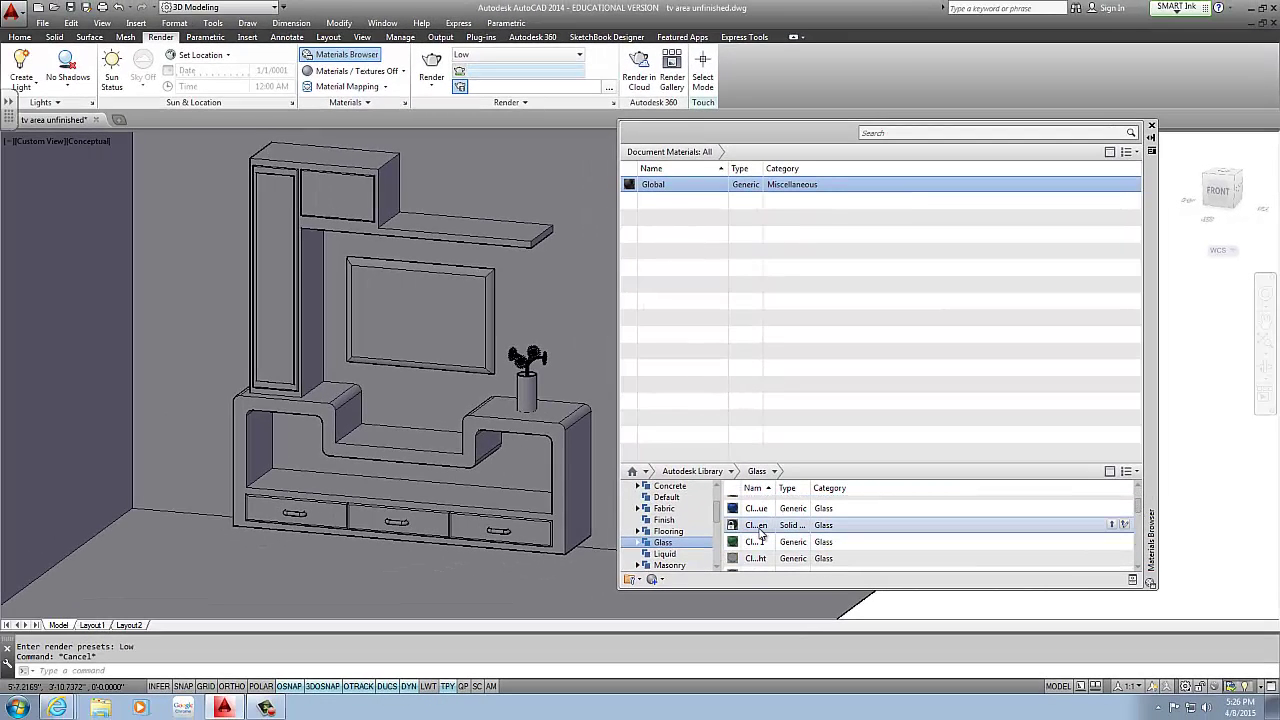
{"action": "left_click_drag", "start_coordinate": [279, 259], "coordinate": [286, 252]}
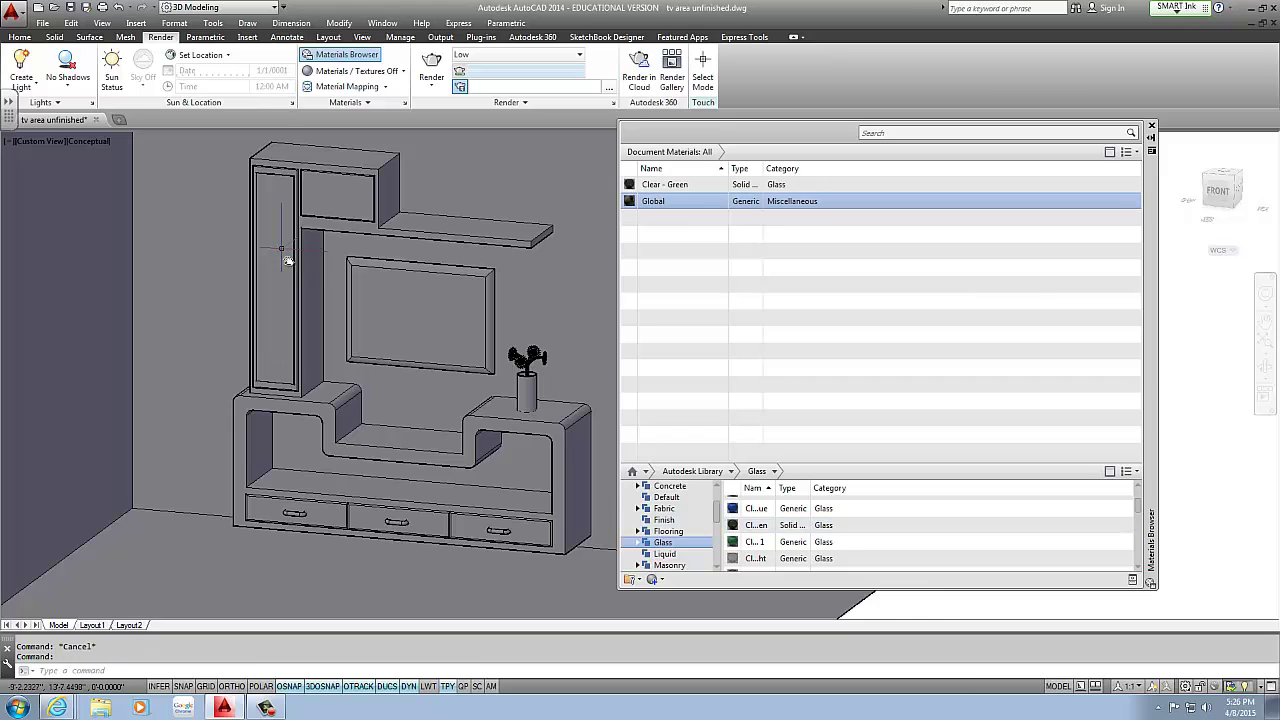
Step: Apply the Clear - Green glass material to the small upper cabinet's door panel
{"action": "scroll", "coordinate": [292, 252], "scroll_direction": "up", "scroll_amount": 3}
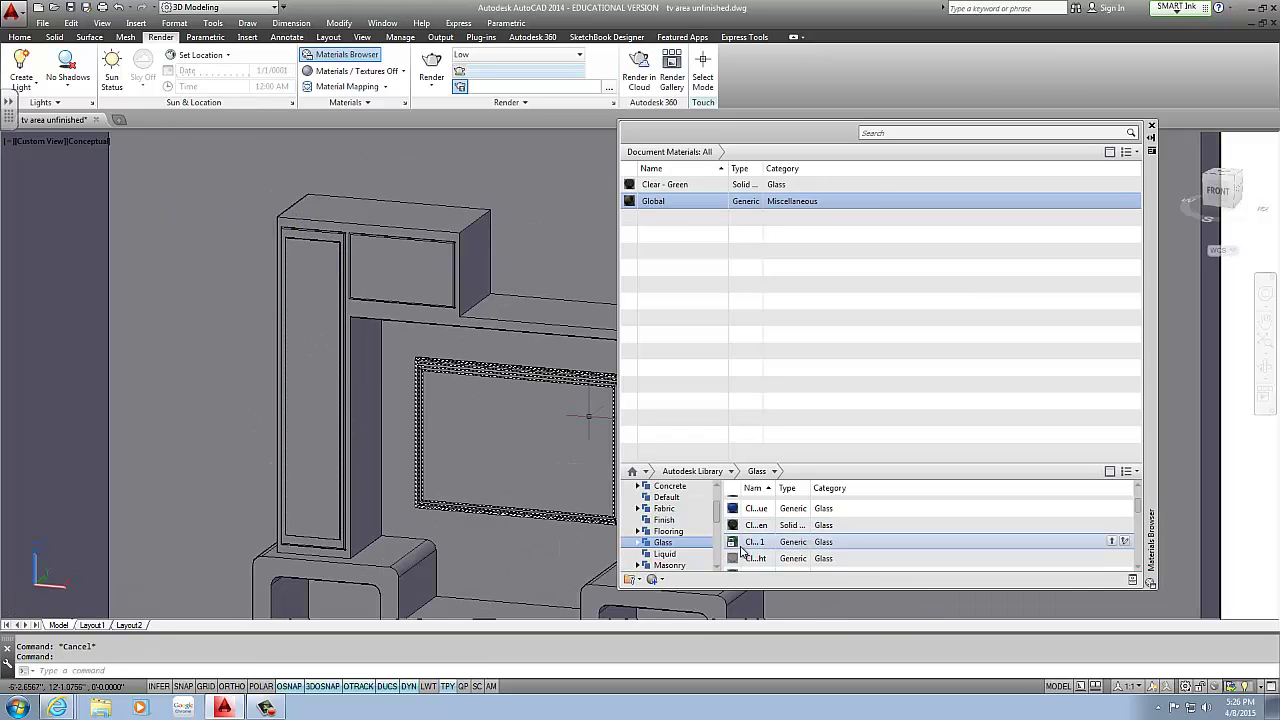
{"action": "left_click_drag", "start_coordinate": [735, 526], "coordinate": [718, 518]}
{"action": "left_click_drag", "start_coordinate": [405, 270], "coordinate": [400, 270]}
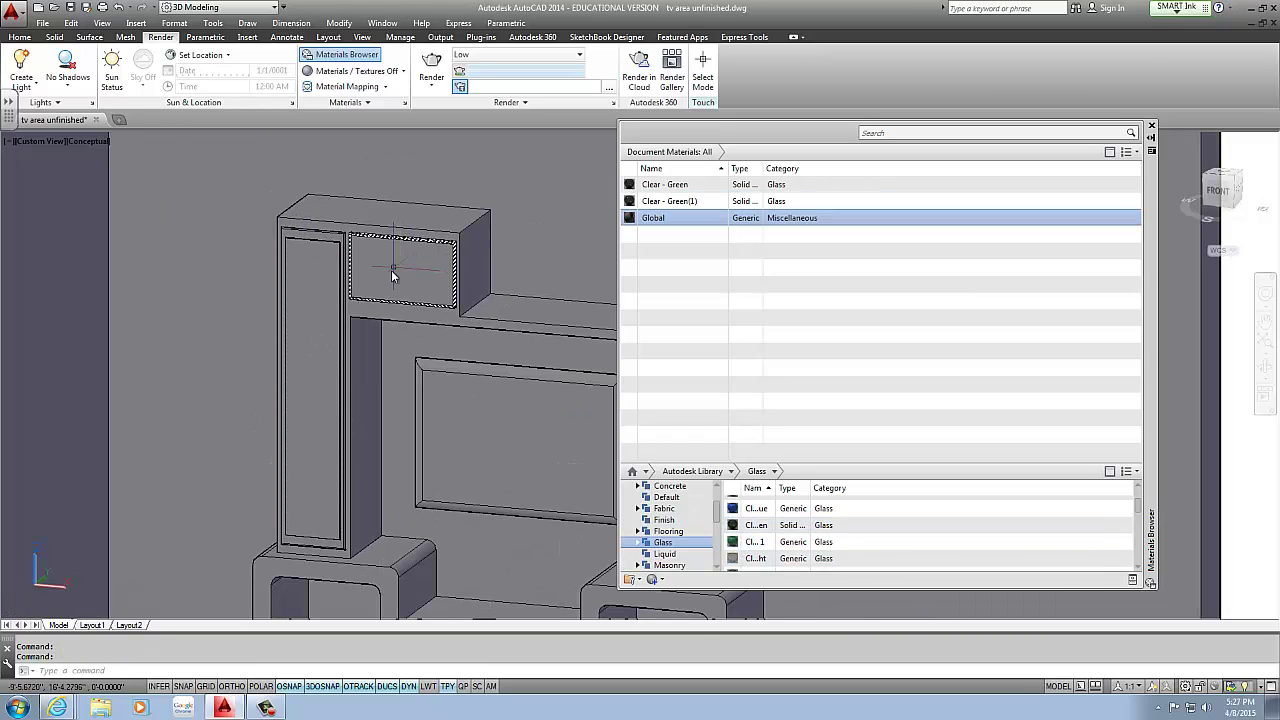
Step: Hide the tall cabinet's glass door panel with Hide Objects to expose the shelves inside
{"action": "left_click", "coordinate": [318, 283]}
{"action": "key", "text": "Escape"}
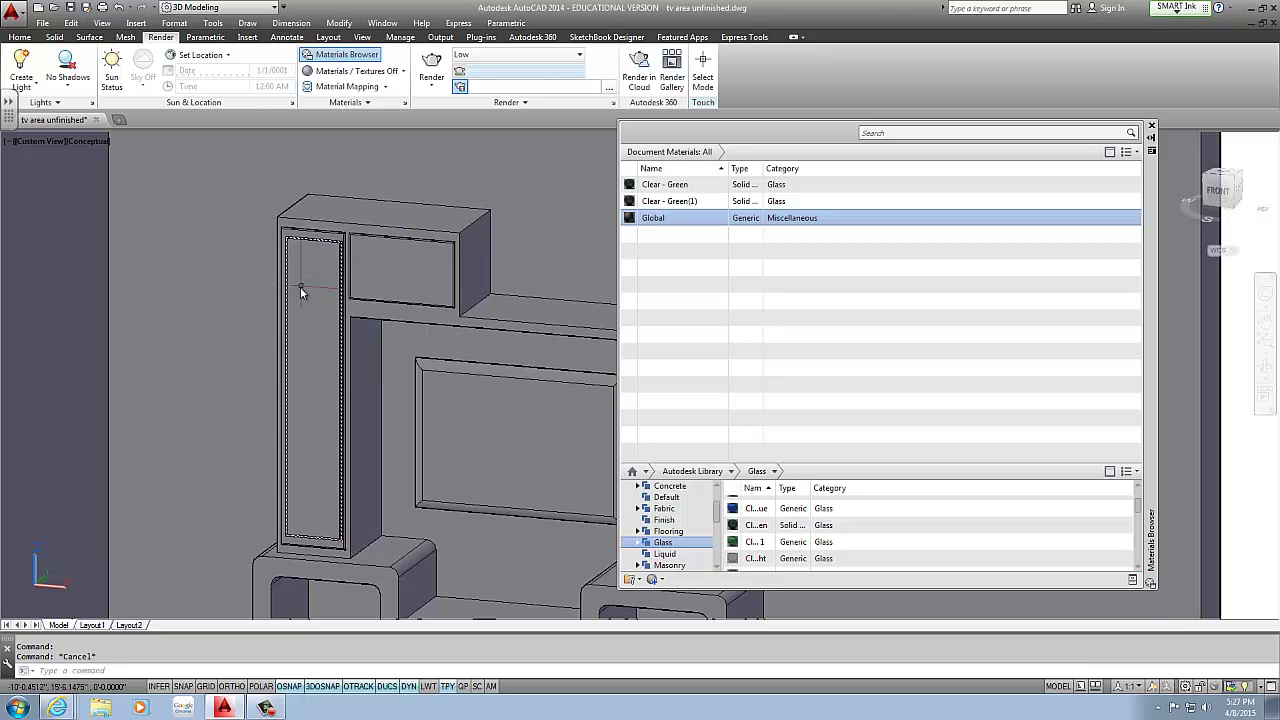
{"action": "left_click", "coordinate": [303, 288]}
{"action": "right_click", "coordinate": [319, 290]}
{"action": "mouse_move", "coordinate": [371, 355]}
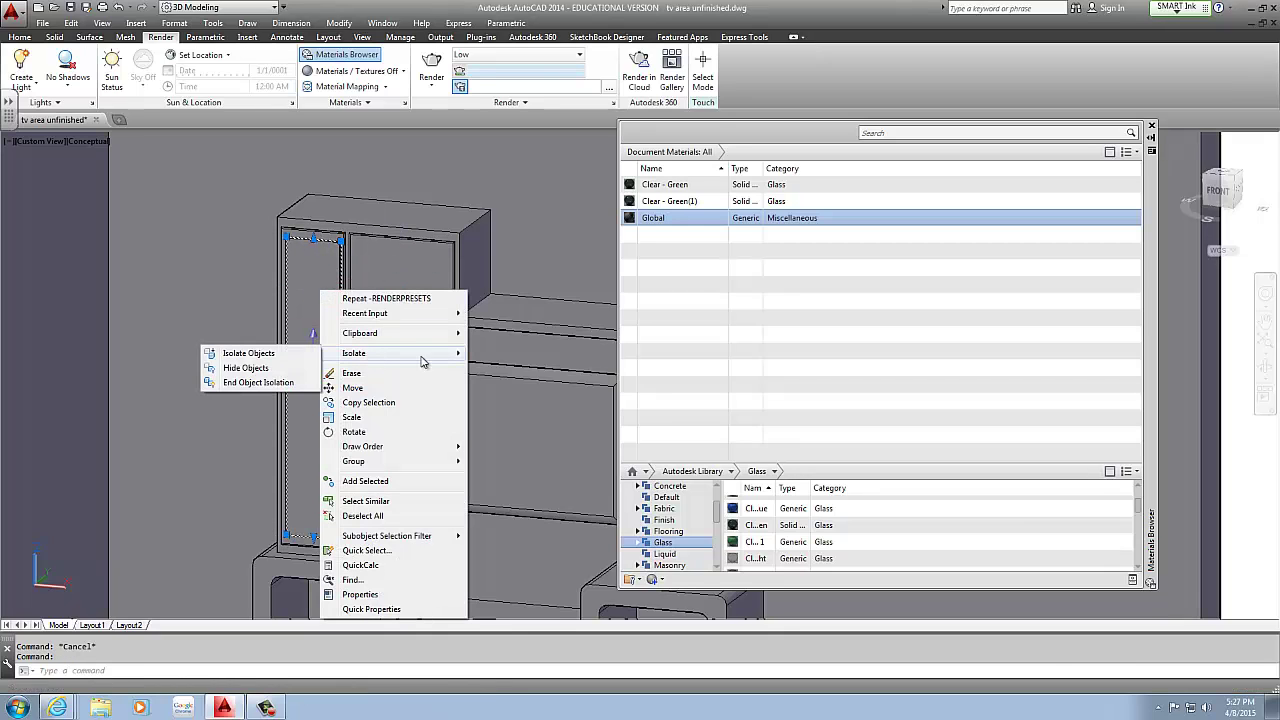
{"action": "left_click", "coordinate": [245, 369]}
Step: Hide the small upper cabinet's glass door panel with Hide Objects
{"action": "left_click", "coordinate": [395, 275]}
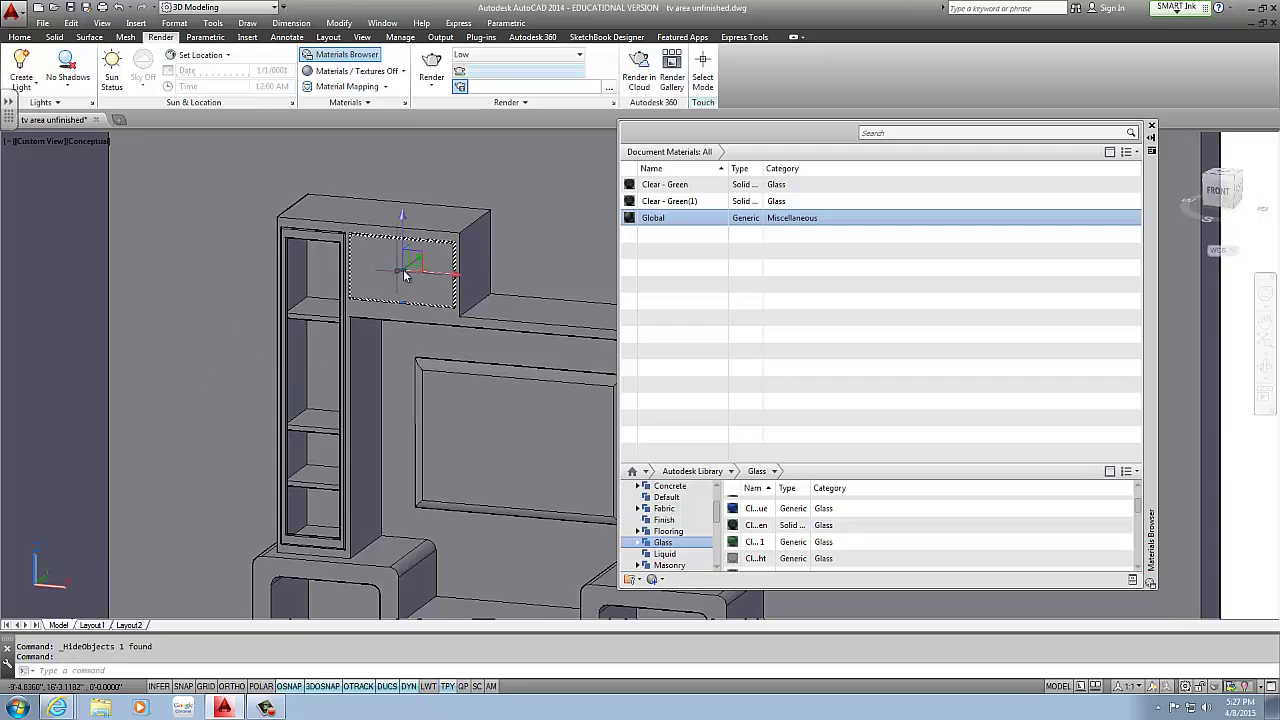
{"action": "right_click", "coordinate": [405, 271]}
{"action": "left_click", "coordinate": [383, 275]}
{"action": "right_click", "coordinate": [380, 272]}
{"action": "left_click", "coordinate": [377, 305]}
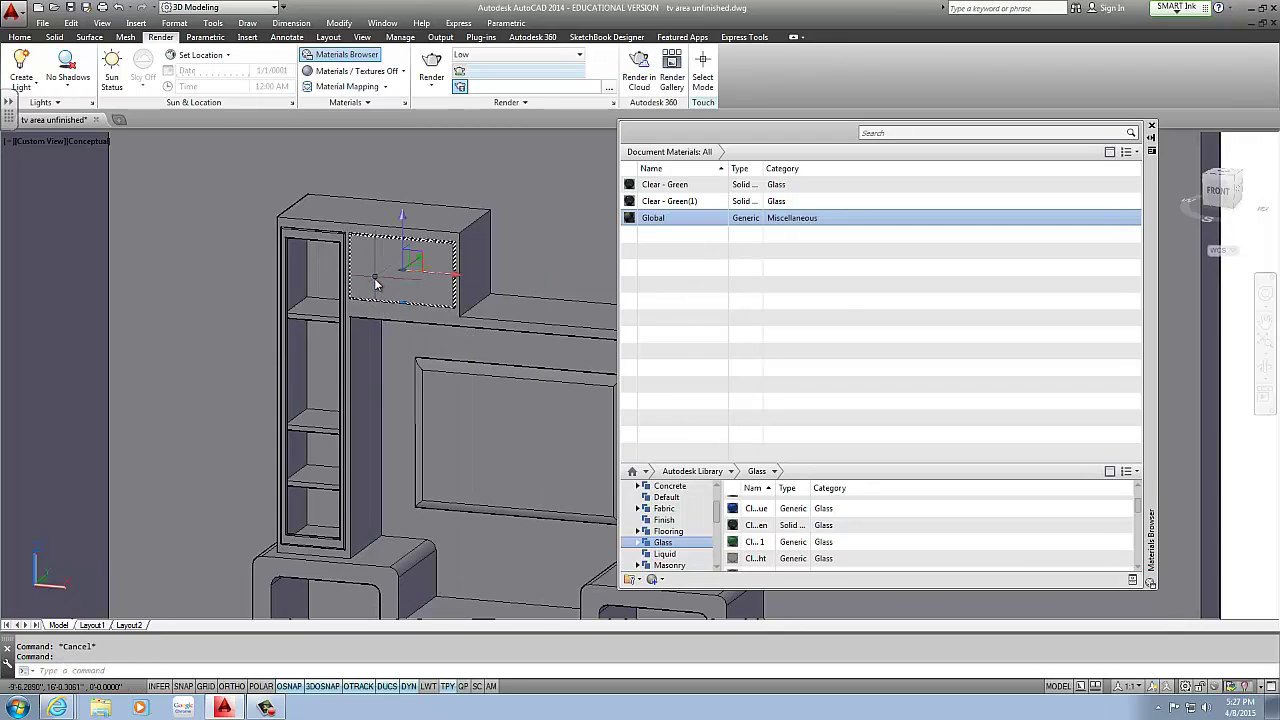
{"action": "right_click", "coordinate": [384, 281]}
{"action": "mouse_move", "coordinate": [430, 342]}
{"action": "left_click", "coordinate": [330, 356]}
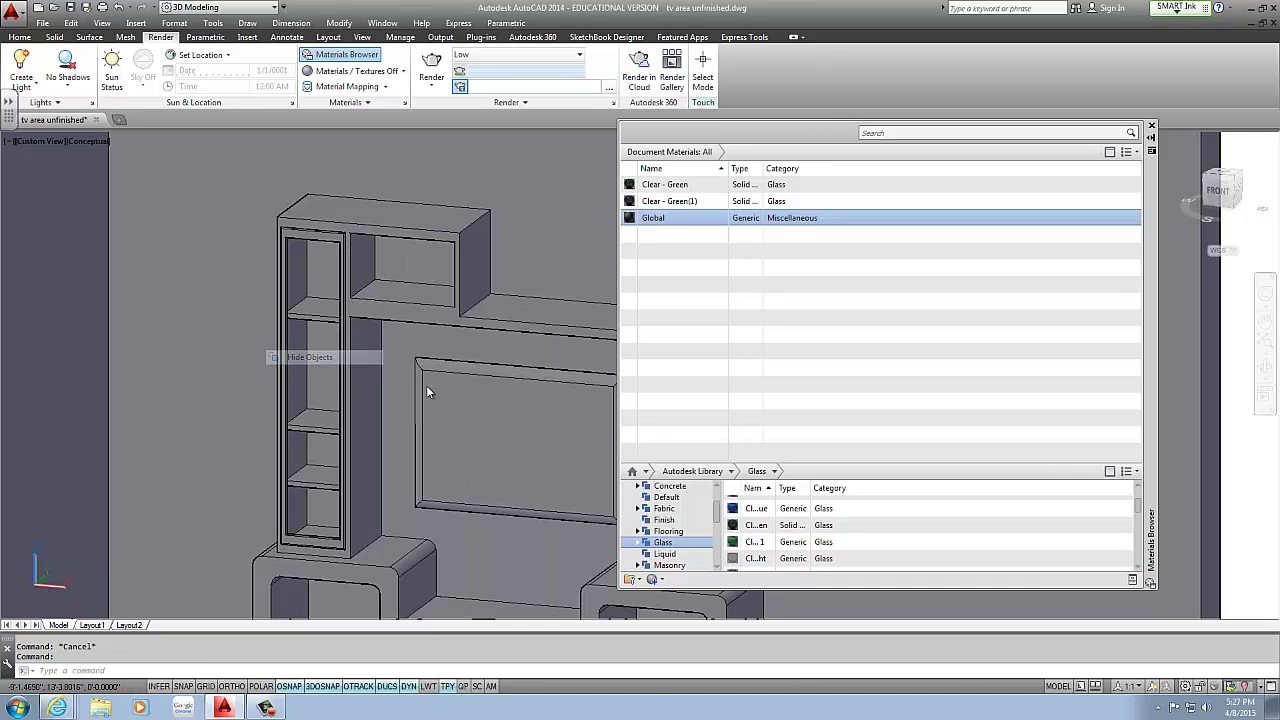
Step: Apply the Andiroba material from the library's Wood category to the shelves inside the tall cabinet
{"action": "middle_click_drag", "start_coordinate": [417, 297], "coordinate": [458, 299]}
{"action": "middle_click_drag", "start_coordinate": [330, 320], "coordinate": [398, 287]}
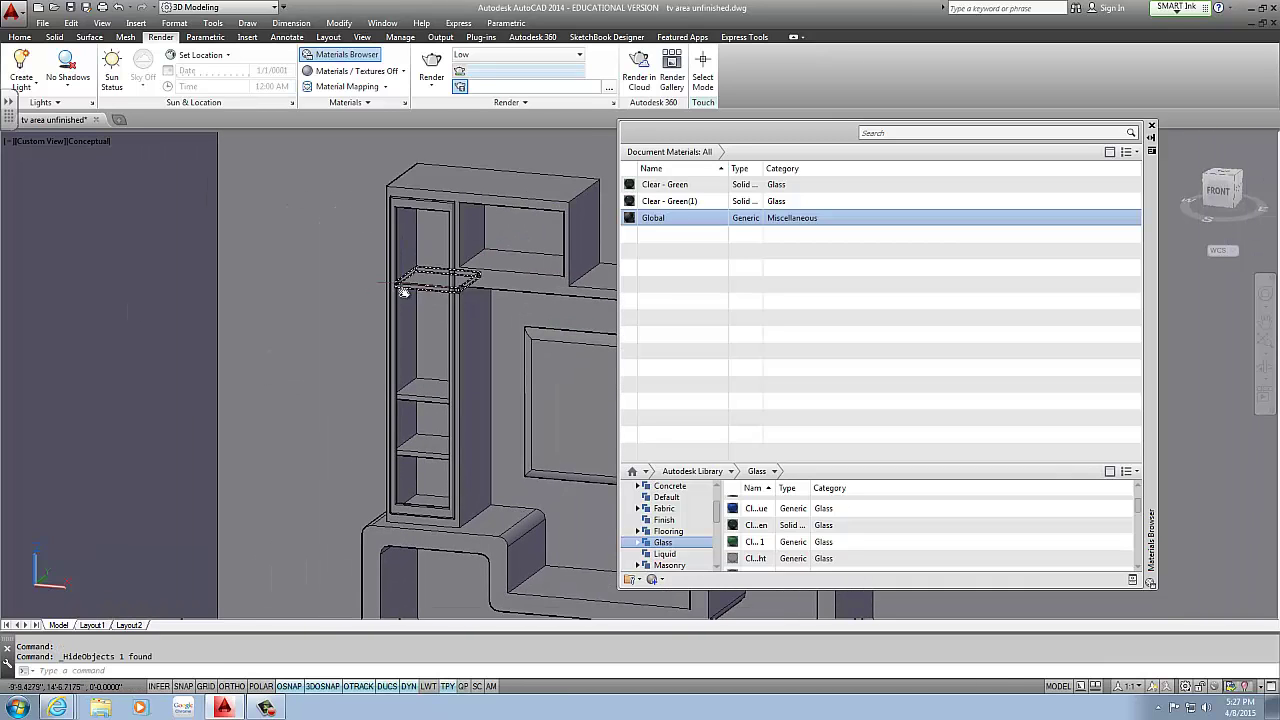
{"action": "left_click_drag", "start_coordinate": [756, 499], "coordinate": [519, 358]}
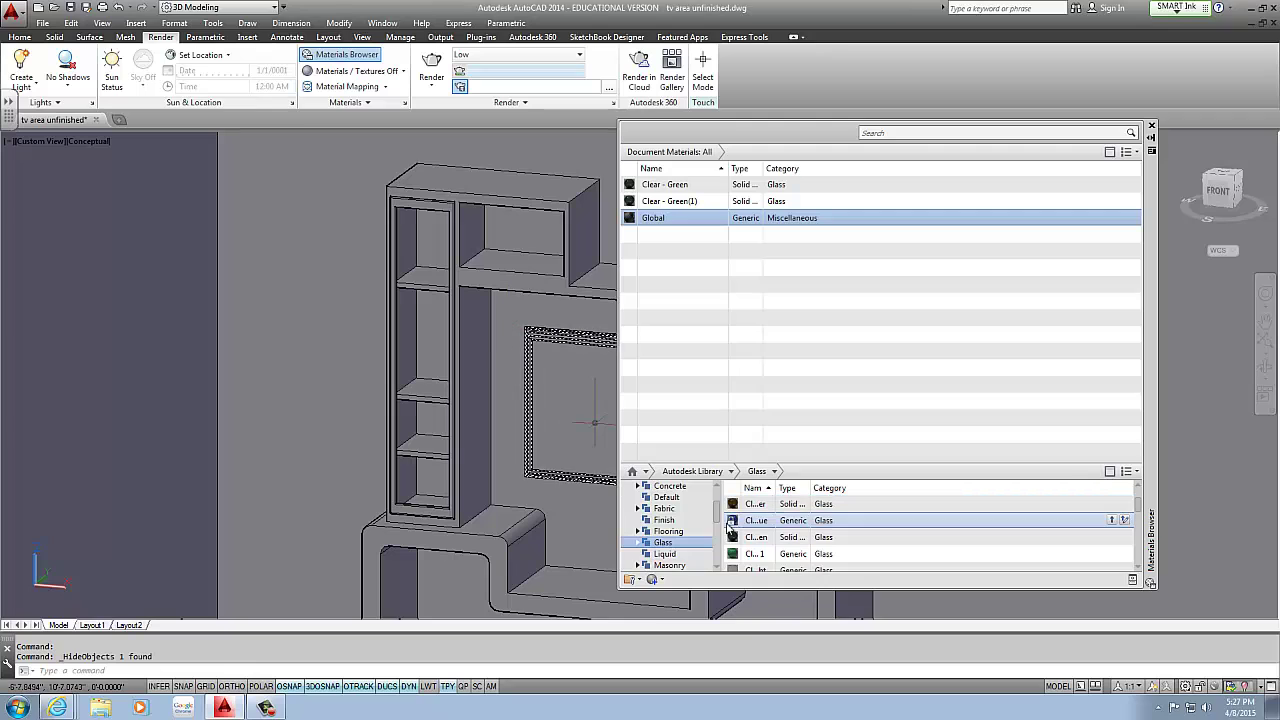
{"action": "scroll", "coordinate": [700, 530], "scroll_direction": "down", "scroll_amount": 2}
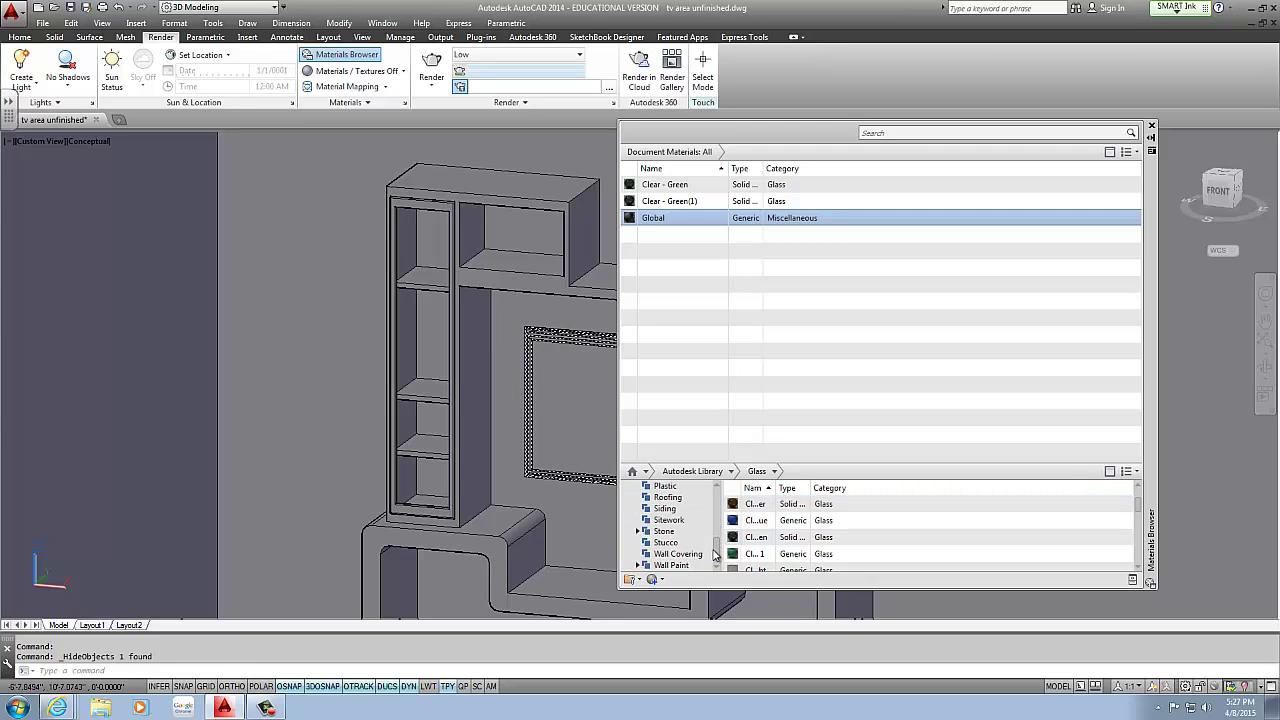
{"action": "left_click", "coordinate": [674, 566]}
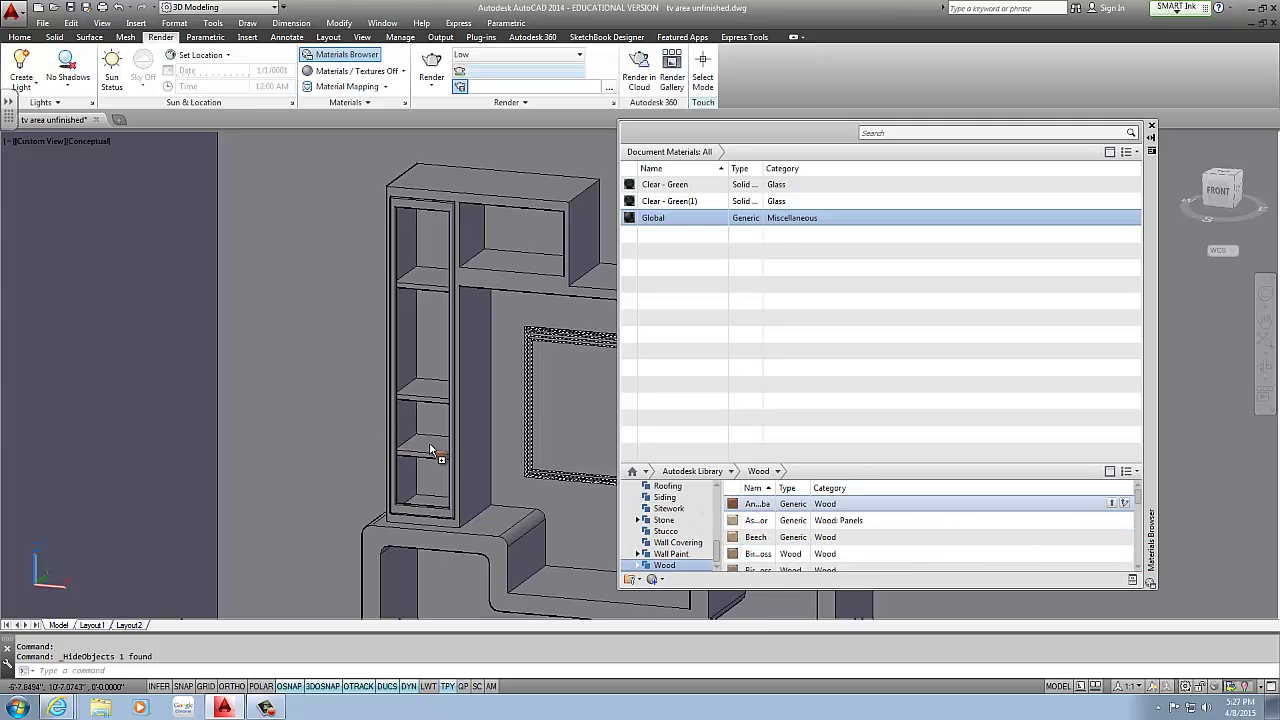
{"action": "left_click_drag", "start_coordinate": [430, 450], "coordinate": [430, 452]}
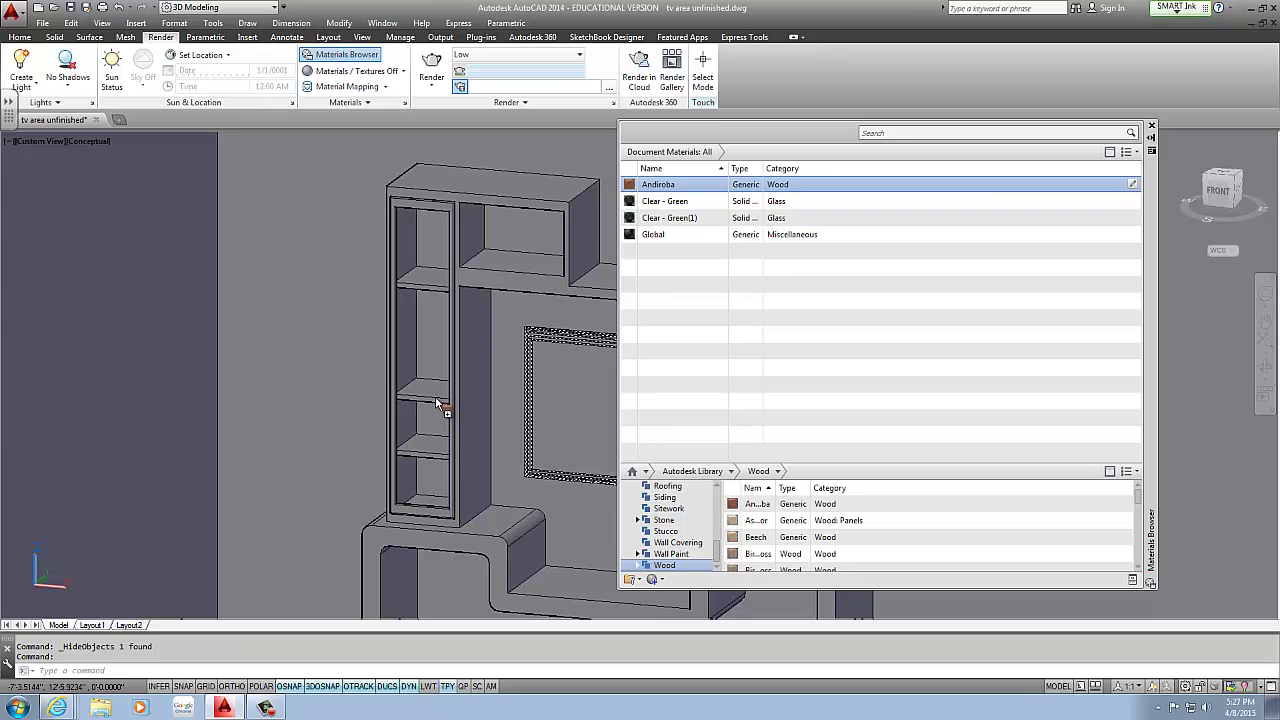
{"action": "left_click_drag", "start_coordinate": [420, 292], "coordinate": [422, 290]}
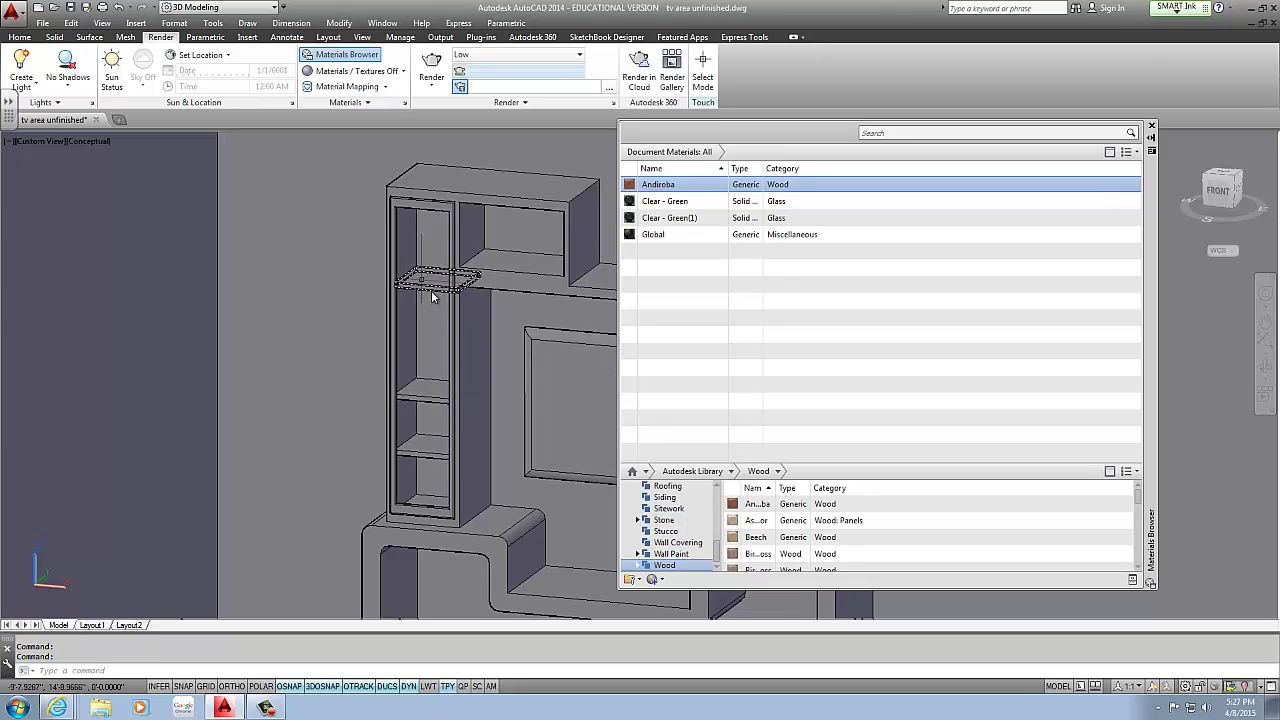
Step: Add the Ash Door wood material to the document and apply it to the upper cabinet body and the lower TV console
{"action": "left_click_drag", "start_coordinate": [735, 520], "coordinate": [665, 311]}
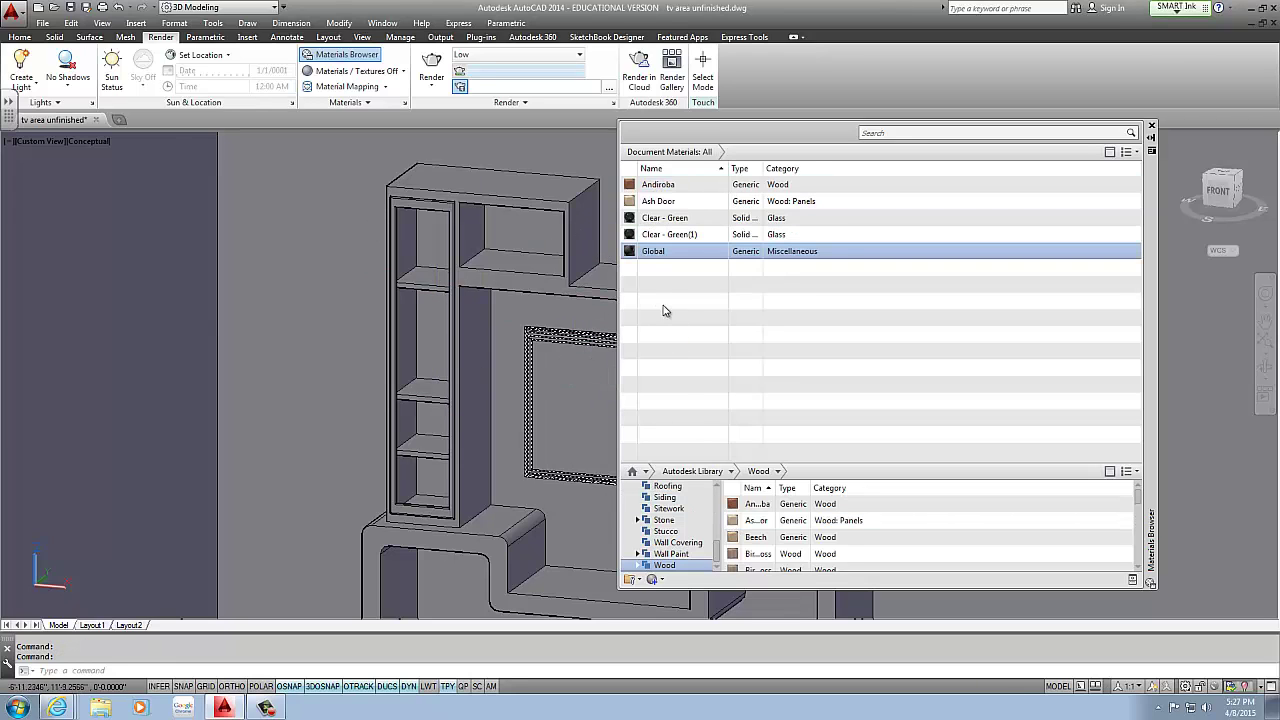
{"action": "left_click", "coordinate": [640, 203]}
{"action": "left_click_drag", "start_coordinate": [504, 198], "coordinate": [506, 199]}
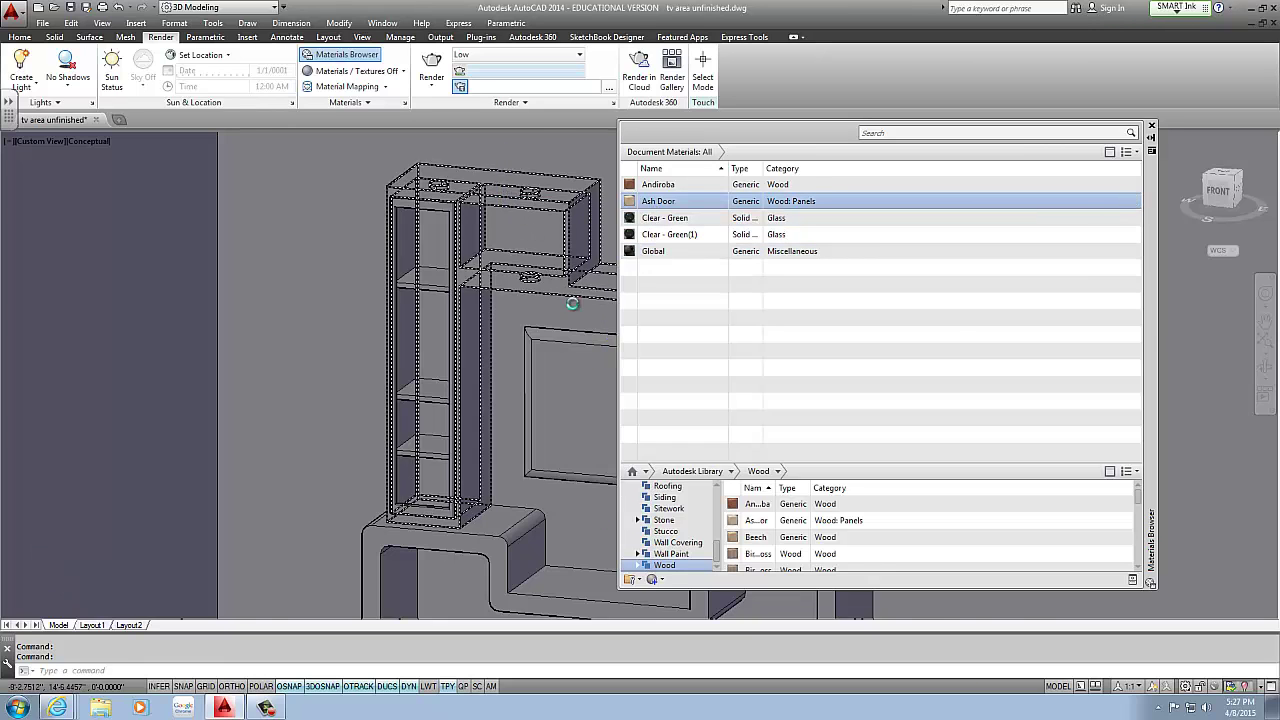
{"action": "scroll", "coordinate": [523, 366], "scroll_direction": "down", "scroll_amount": 2}
{"action": "middle_click_drag", "start_coordinate": [523, 366], "coordinate": [473, 252]}
{"action": "scroll", "coordinate": [473, 252], "scroll_direction": "down", "scroll_amount": 2}
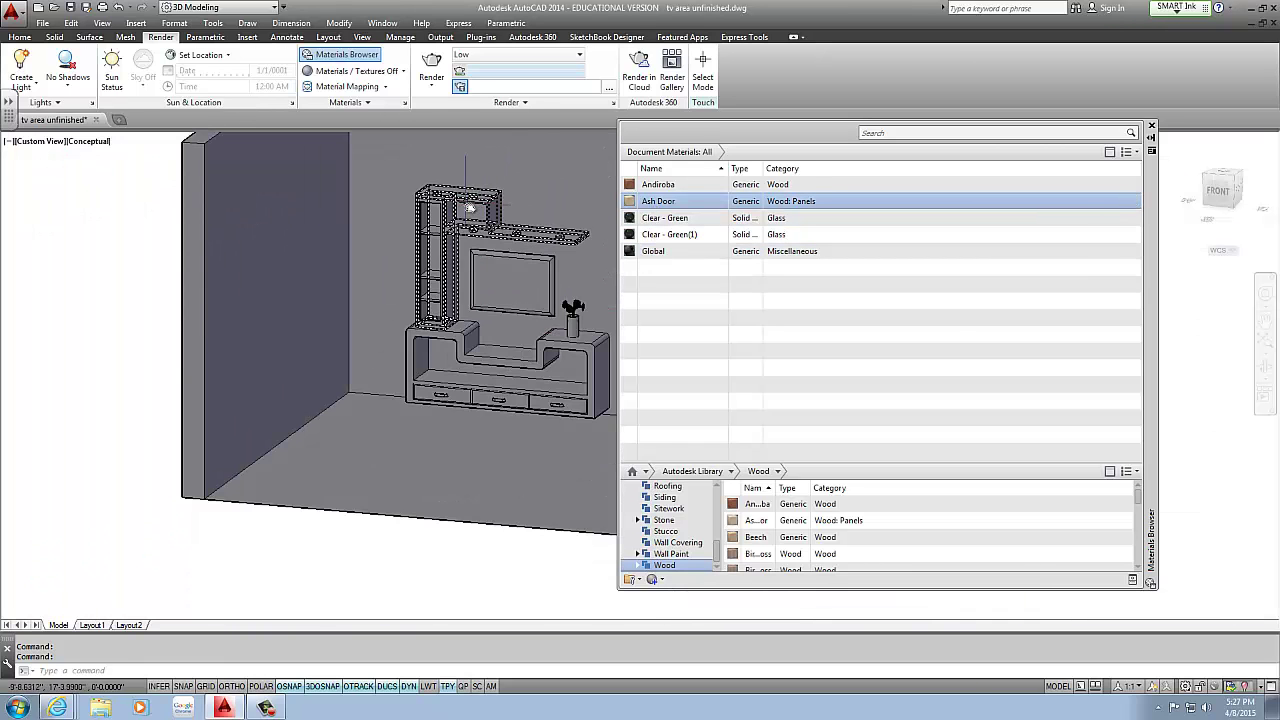
{"action": "scroll", "coordinate": [471, 207], "scroll_direction": "up", "scroll_amount": 2}
{"action": "left_click_drag", "start_coordinate": [471, 385], "coordinate": [472, 391]}
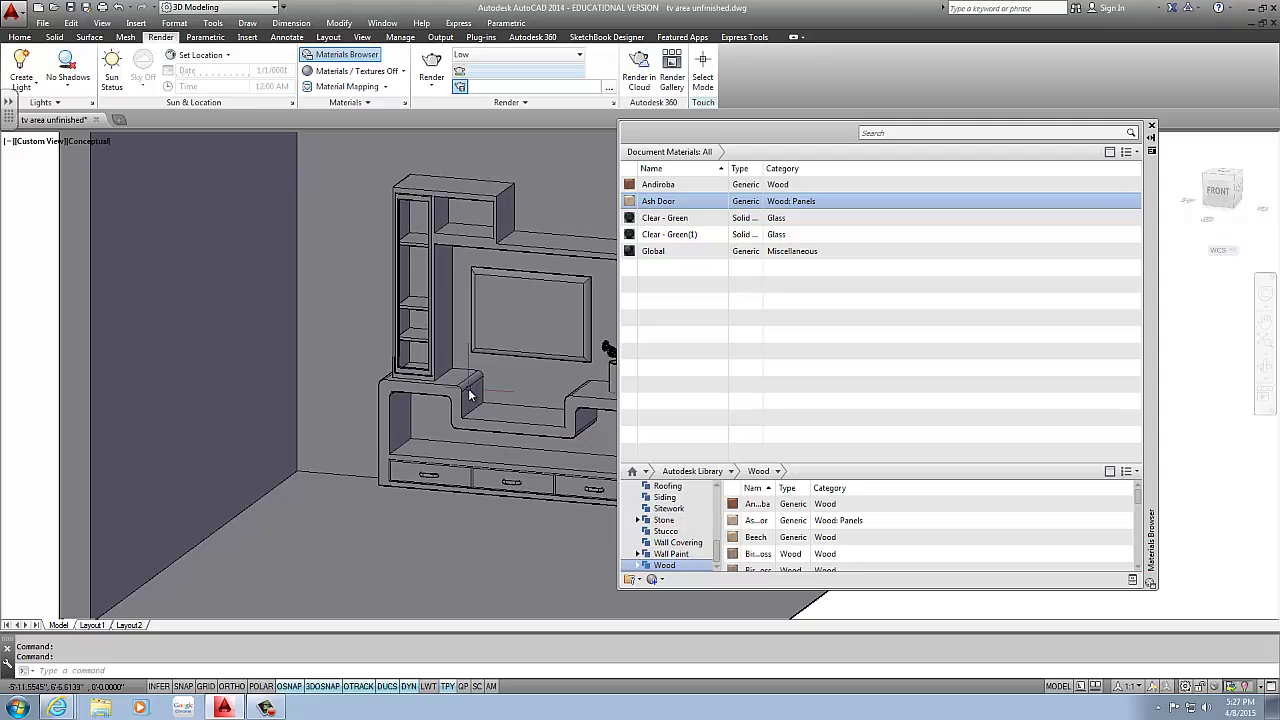
Step: Apply the Andiroba wood material to the three drawers of the lower TV console
{"action": "scroll", "coordinate": [547, 494], "scroll_direction": "up", "scroll_amount": 2}
{"action": "middle_click_drag", "start_coordinate": [547, 494], "coordinate": [425, 441]}
{"action": "scroll", "coordinate": [425, 441], "scroll_direction": "up", "scroll_amount": 2}
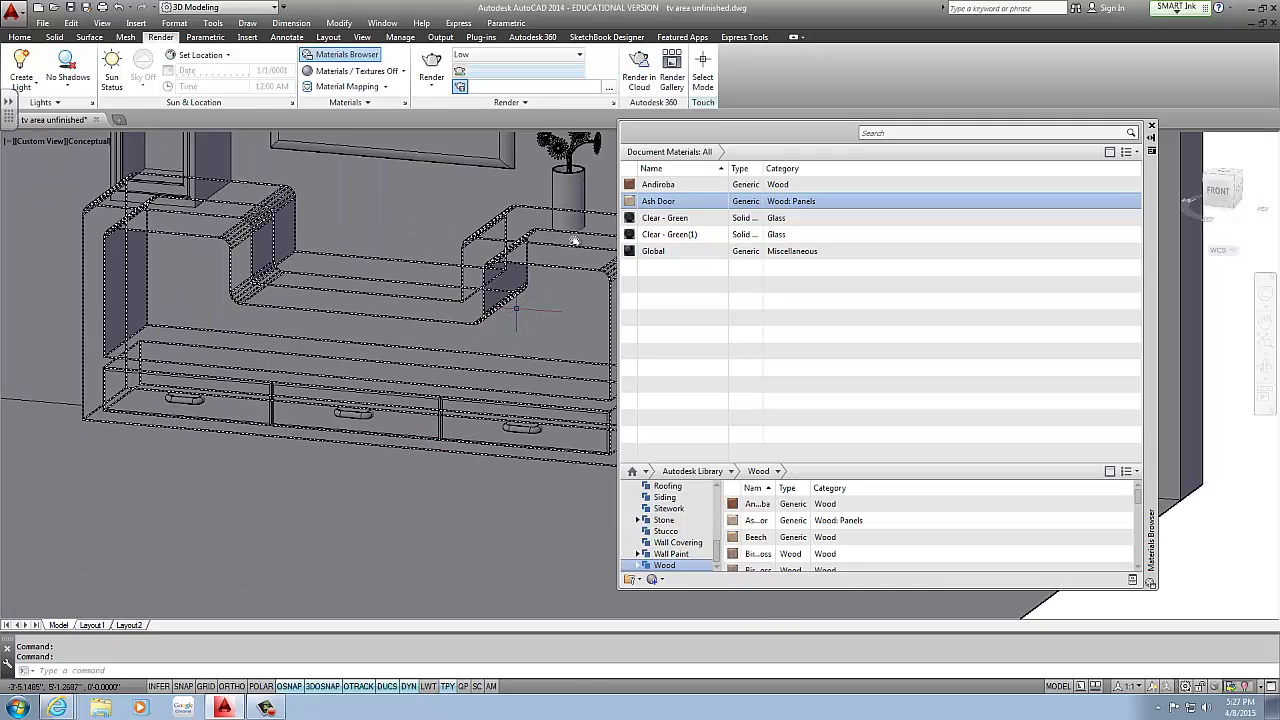
{"action": "left_click_drag", "start_coordinate": [656, 186], "coordinate": [194, 459]}
{"action": "left_click_drag", "start_coordinate": [240, 398], "coordinate": [400, 428]}
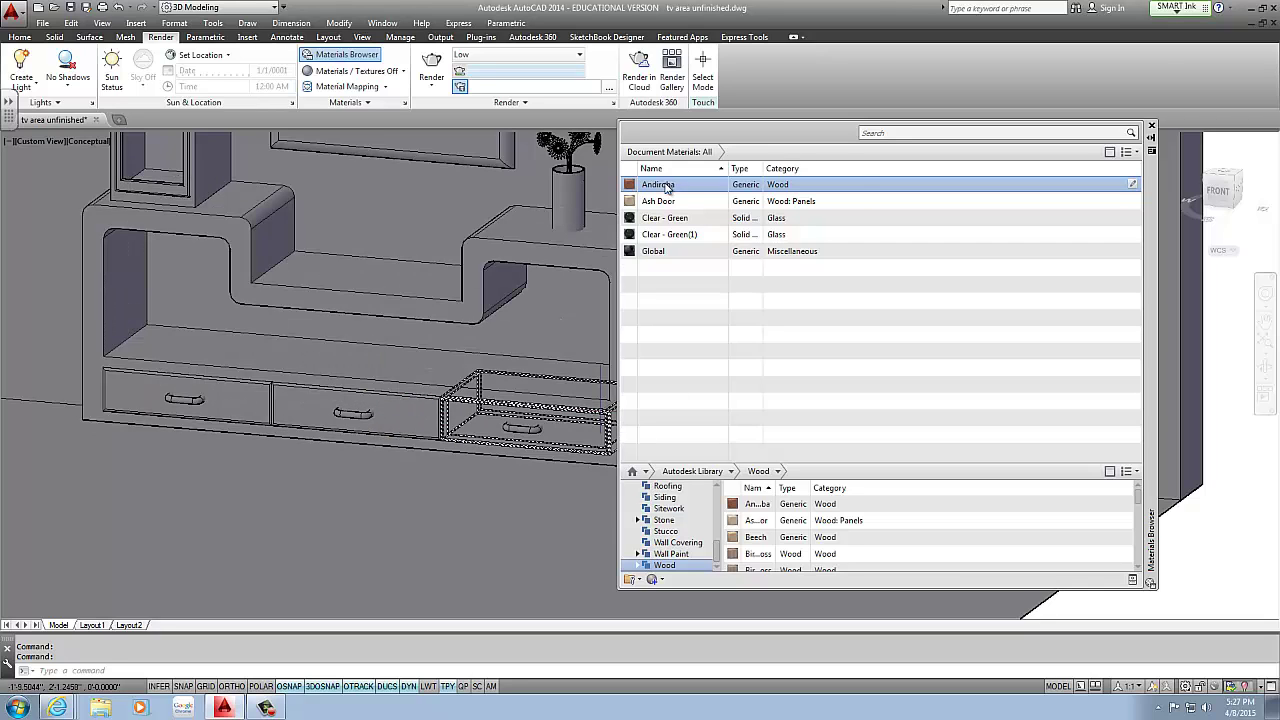
{"action": "left_click_drag", "start_coordinate": [580, 443], "coordinate": [586, 443]}
{"action": "left_click_drag", "start_coordinate": [738, 505], "coordinate": [630, 280]}
{"action": "scroll", "coordinate": [457, 443], "scroll_direction": "up", "scroll_amount": 3}
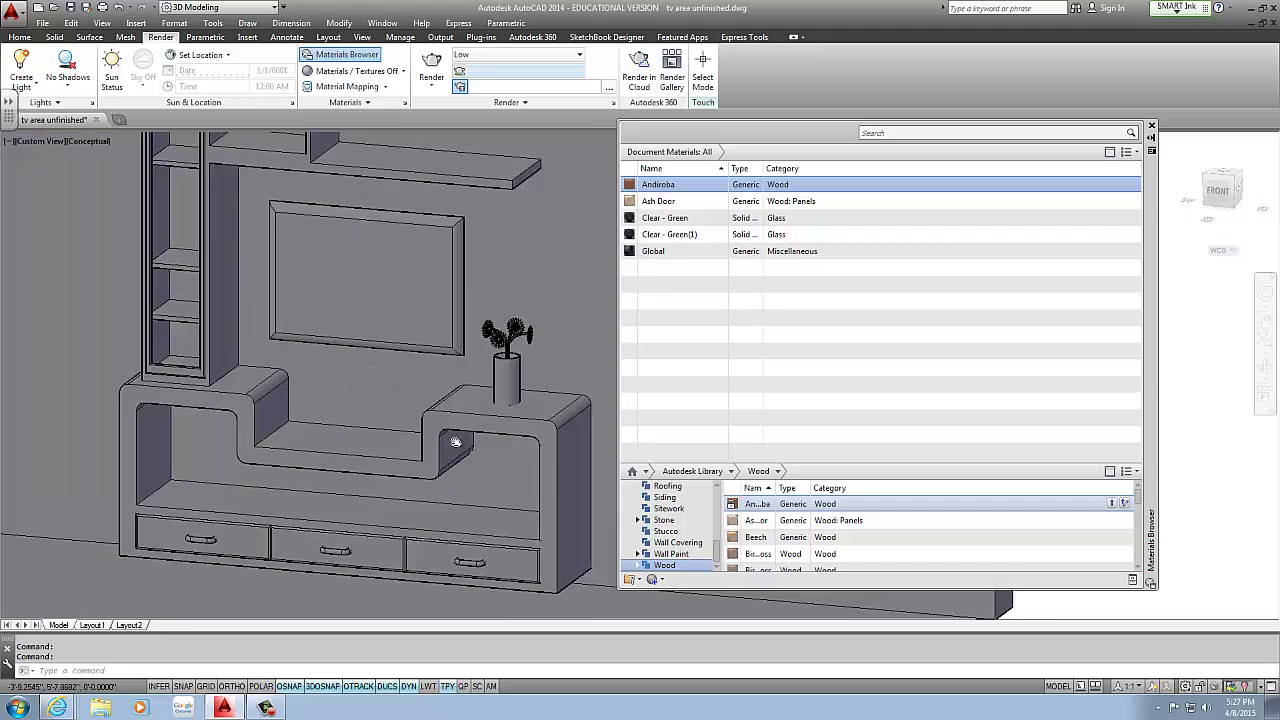
{"action": "scroll", "coordinate": [450, 445], "scroll_direction": "down", "scroll_amount": 2}
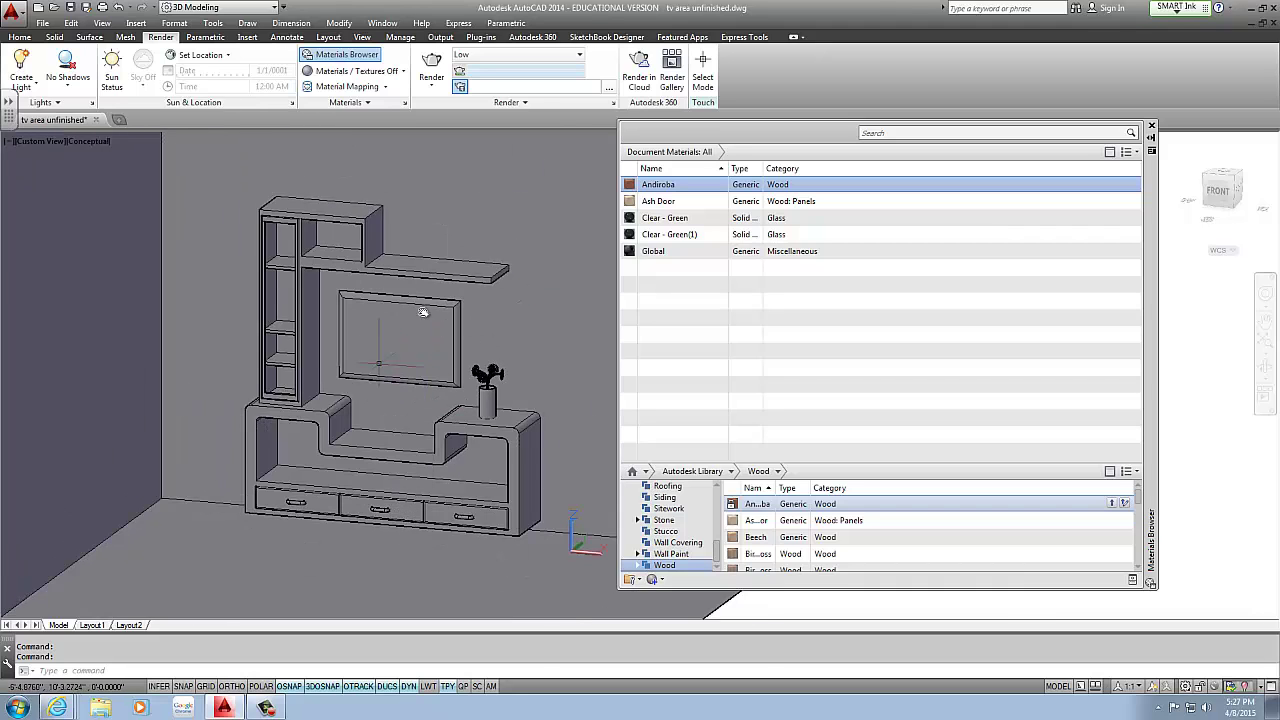
{"action": "left_click", "coordinate": [30, 38]}
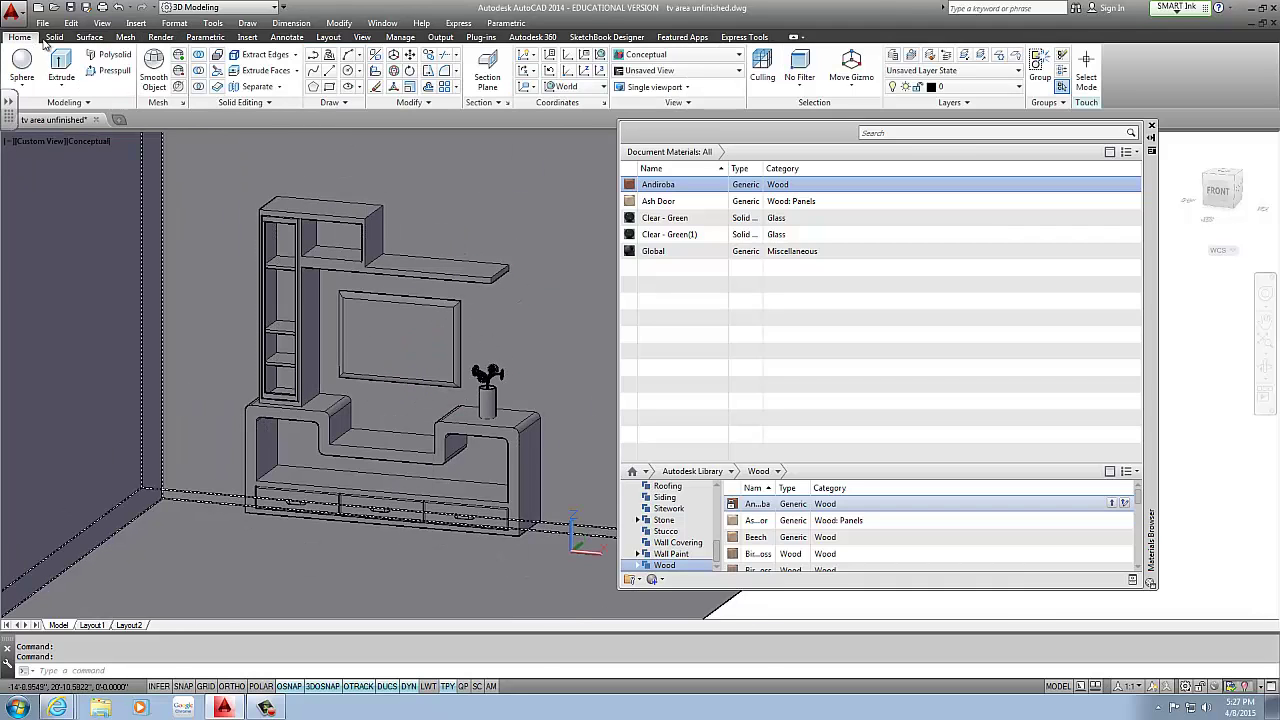
Step: Switch the viewport's visual style to Realistic to show the applied materials on the room model
{"action": "left_click", "coordinate": [684, 55]}
{"action": "left_click", "coordinate": [540, 143]}
{"action": "scroll", "coordinate": [425, 515], "scroll_direction": "up", "scroll_amount": 4}
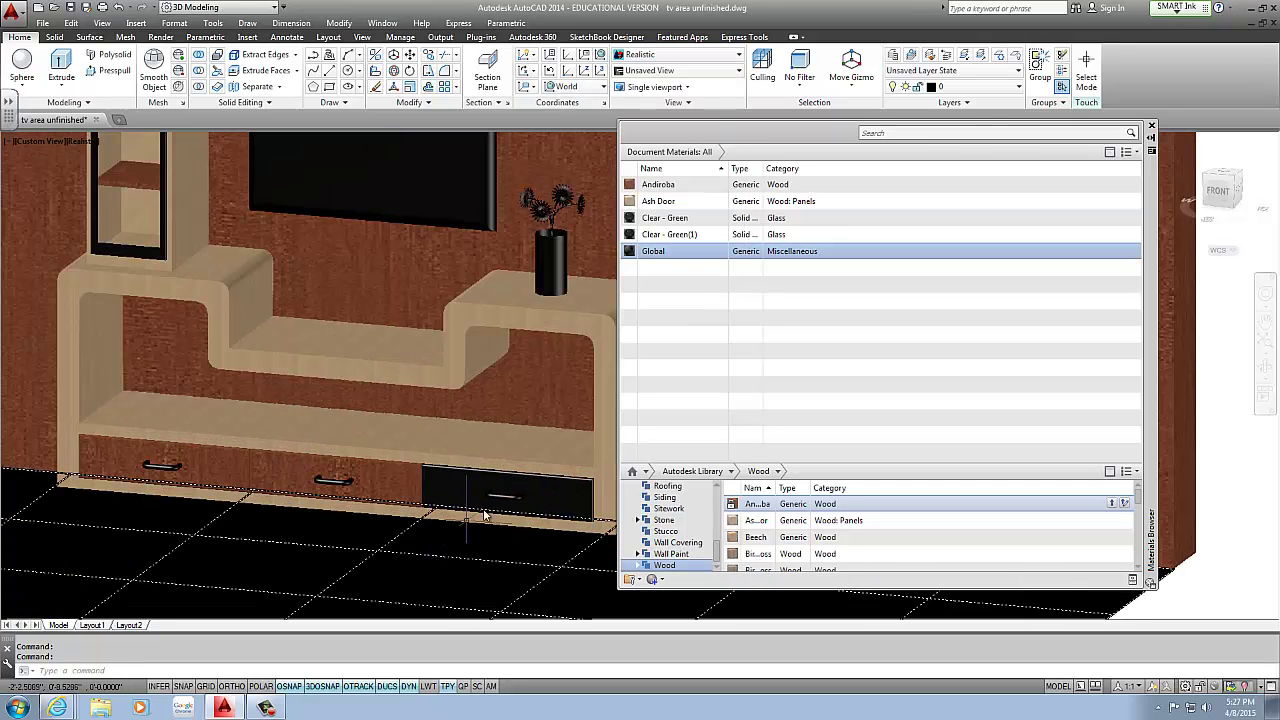
{"action": "scroll", "coordinate": [490, 490], "scroll_direction": "down", "scroll_amount": 8}
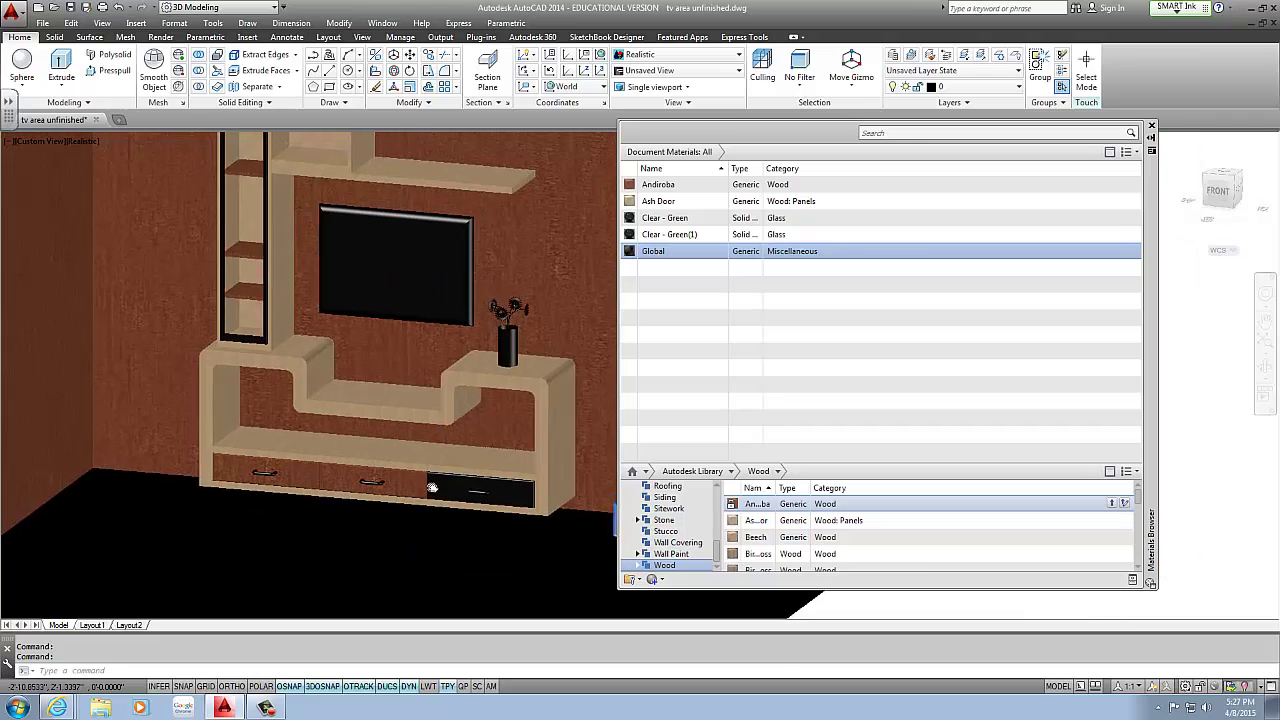
{"action": "scroll", "coordinate": [430, 400], "scroll_direction": "up", "scroll_amount": 6}
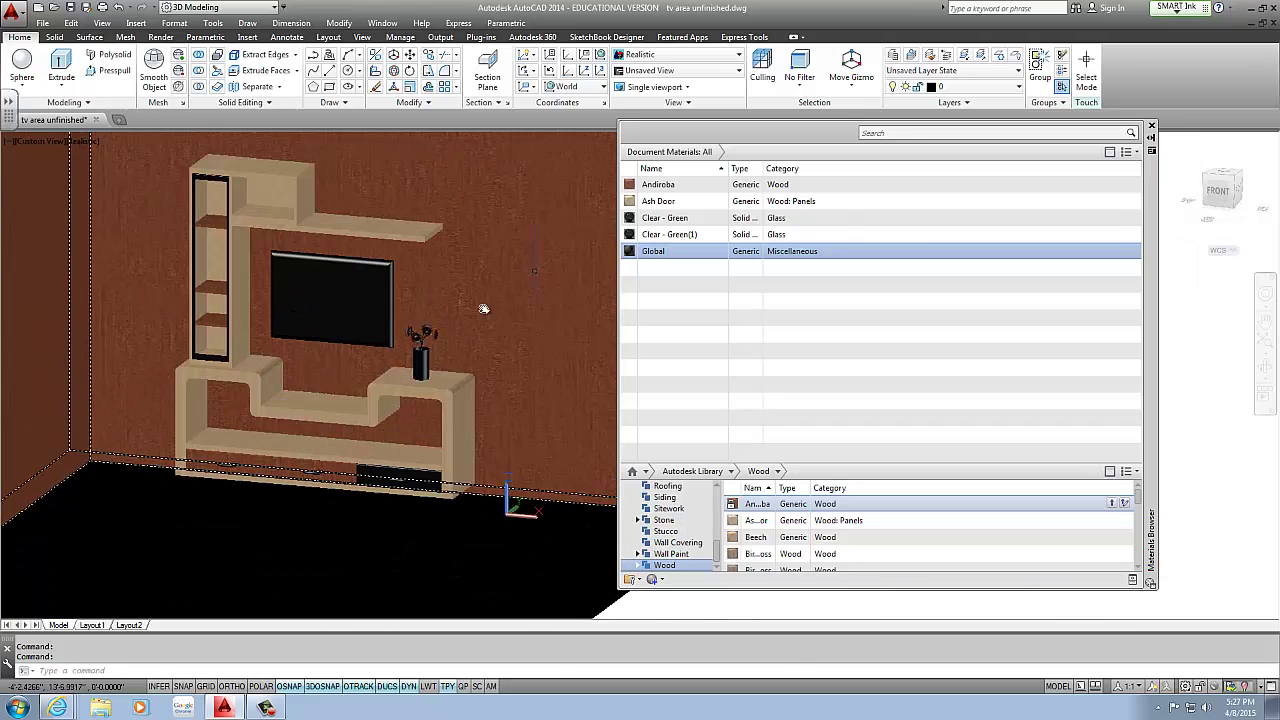
Step: Apply the Andiroba wood material to the remaining black drawer of the lower TV console
{"action": "middle_click_drag", "start_coordinate": [350, 492], "coordinate": [444, 395]}
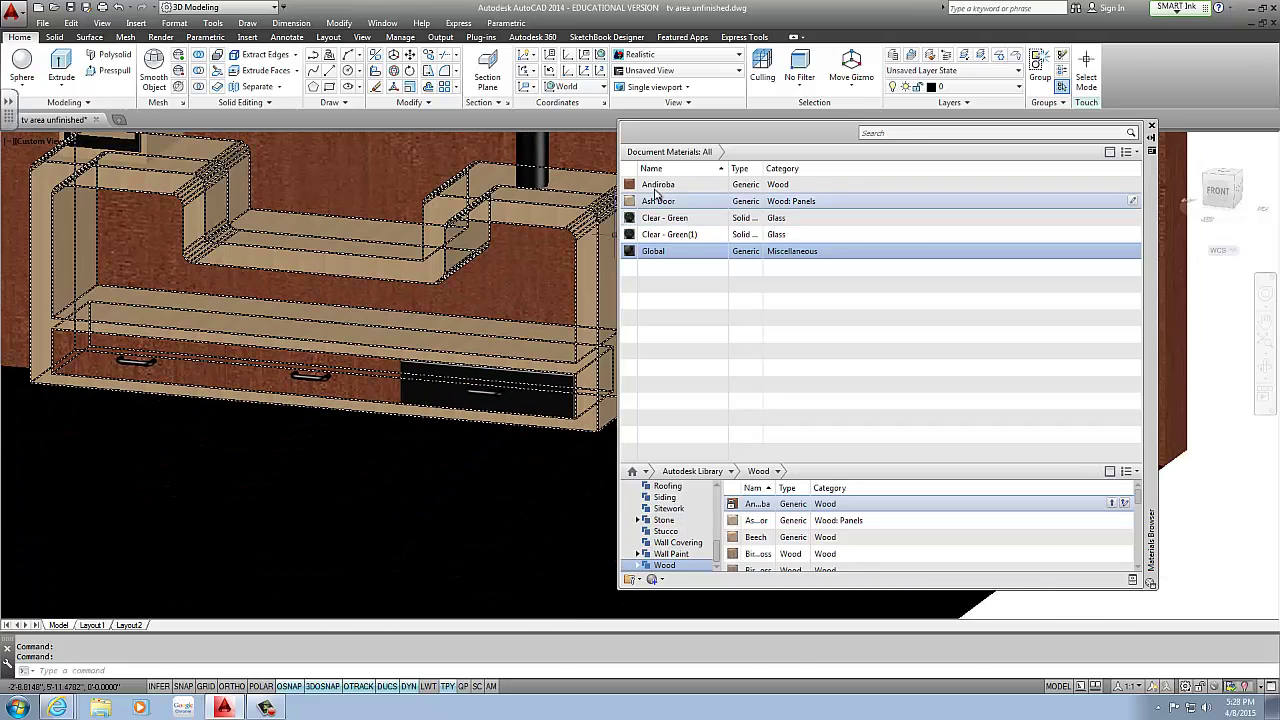
{"action": "left_click_drag", "start_coordinate": [657, 186], "coordinate": [527, 362]}
{"action": "left_click_drag", "start_coordinate": [434, 402], "coordinate": [464, 389]}
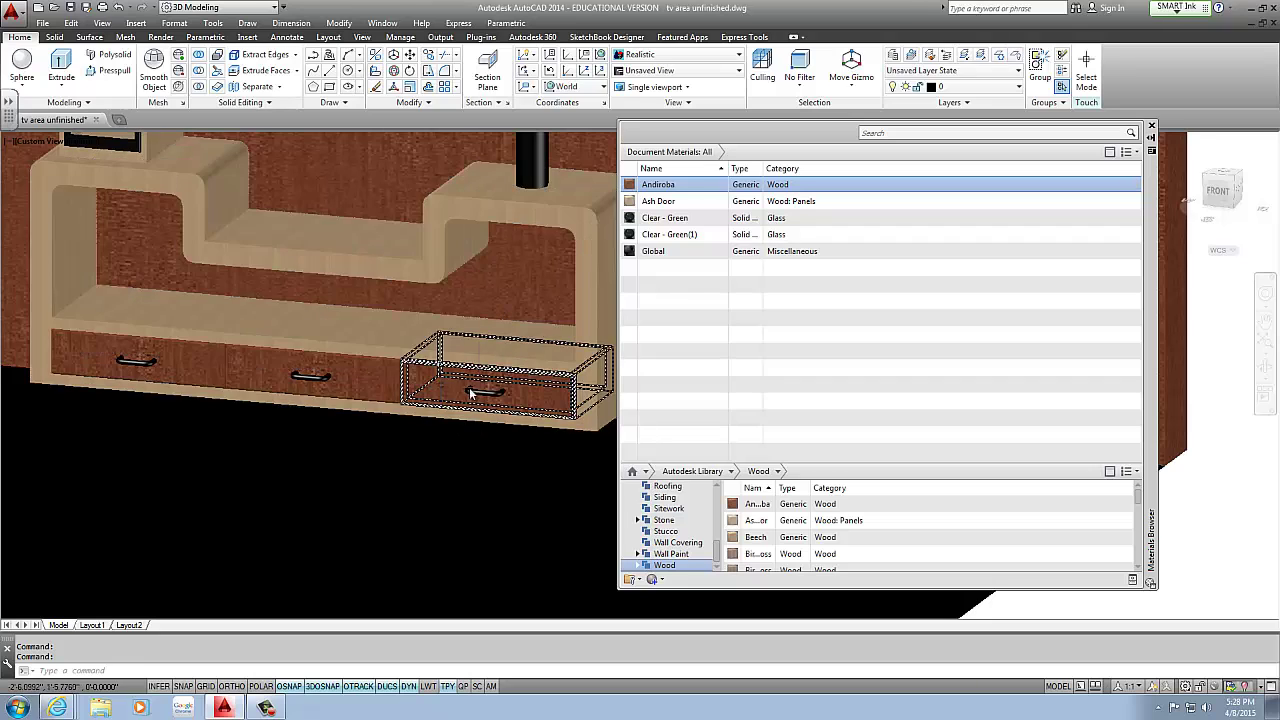
{"action": "left_click", "coordinate": [791, 566]}
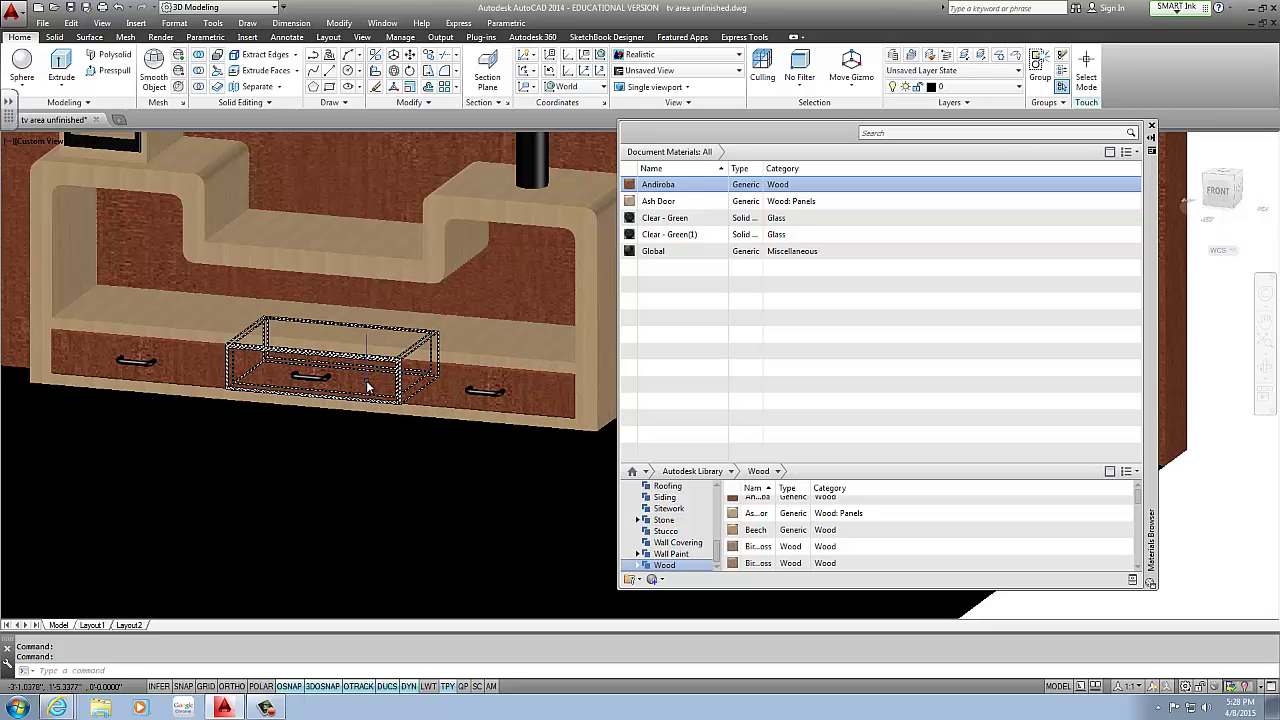
Step: Apply the Andiroba wood material to the black door frame of the tall cabinet
{"action": "scroll", "coordinate": [436, 382], "scroll_direction": "down", "scroll_amount": 3}
{"action": "middle_click_drag", "start_coordinate": [436, 382], "coordinate": [397, 411]}
{"action": "scroll", "coordinate": [394, 412], "scroll_direction": "up", "scroll_amount": 2}
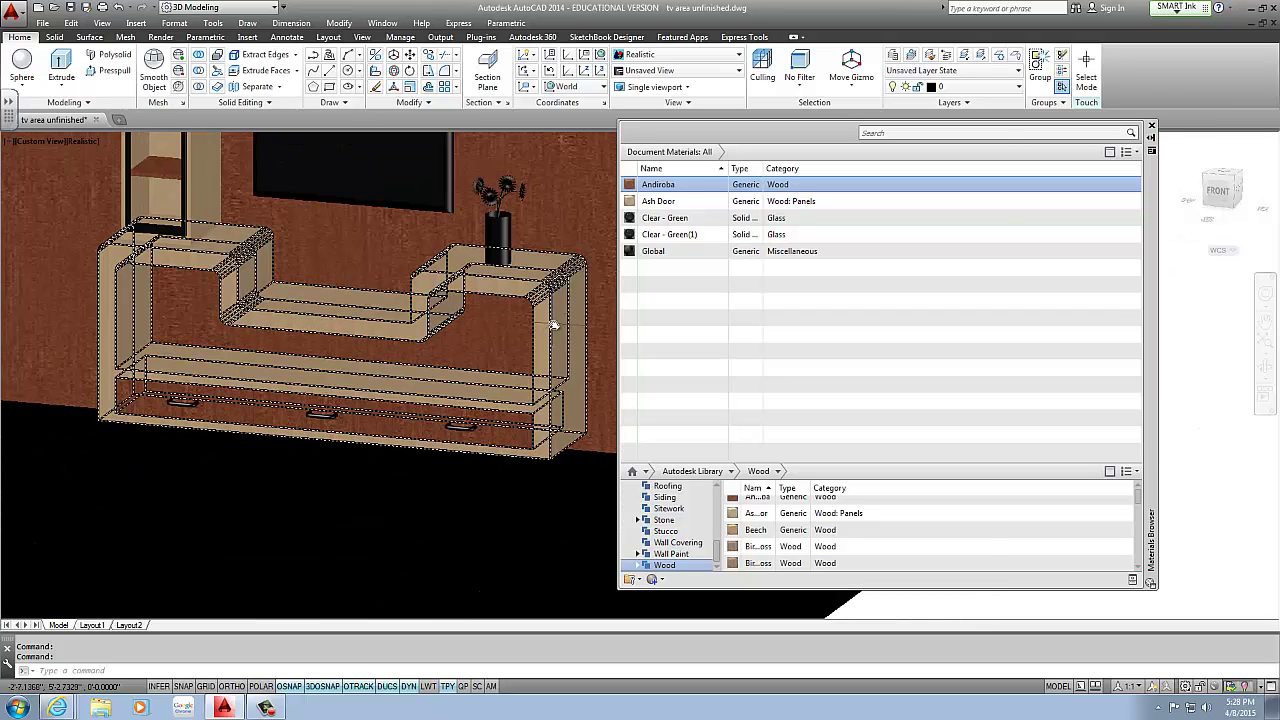
{"action": "middle_click_drag", "start_coordinate": [353, 314], "coordinate": [332, 331]}
{"action": "left_click", "coordinate": [332, 331]}
{"action": "scroll", "coordinate": [405, 370], "scroll_direction": "up", "scroll_amount": 3}
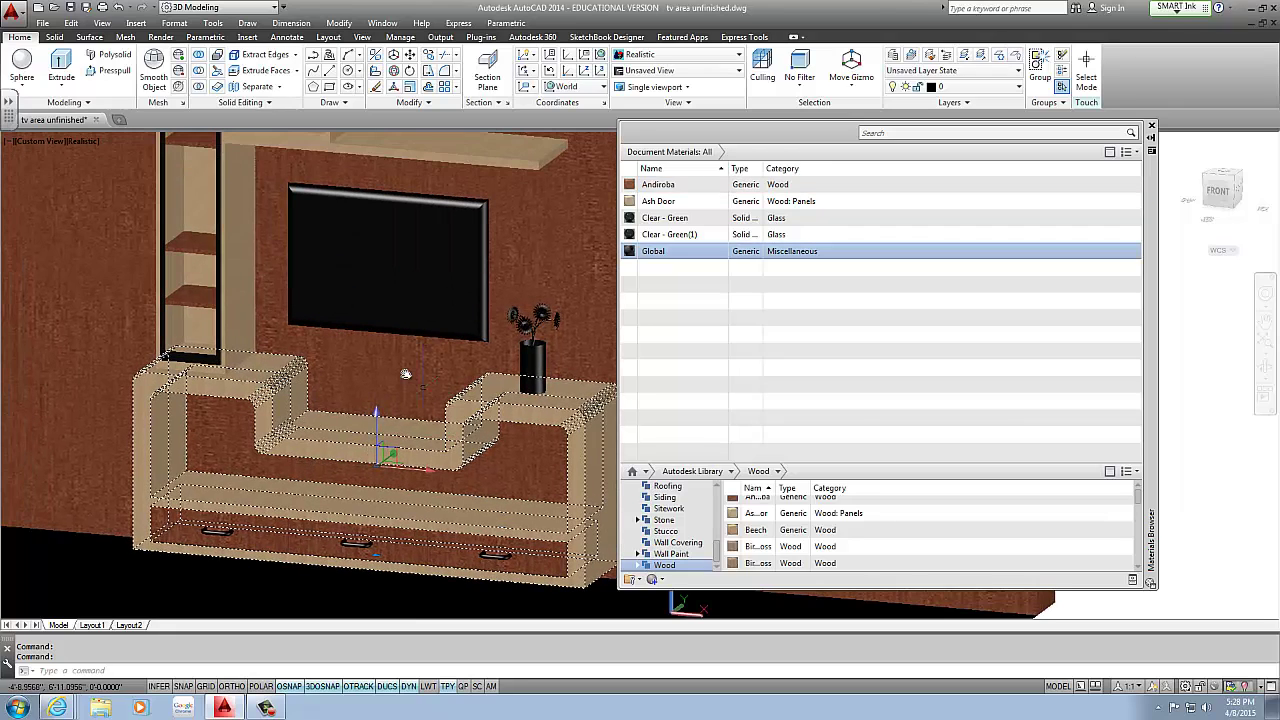
{"action": "key", "text": "Escape"}
{"action": "scroll", "coordinate": [427, 308], "scroll_direction": "up", "scroll_amount": 5}
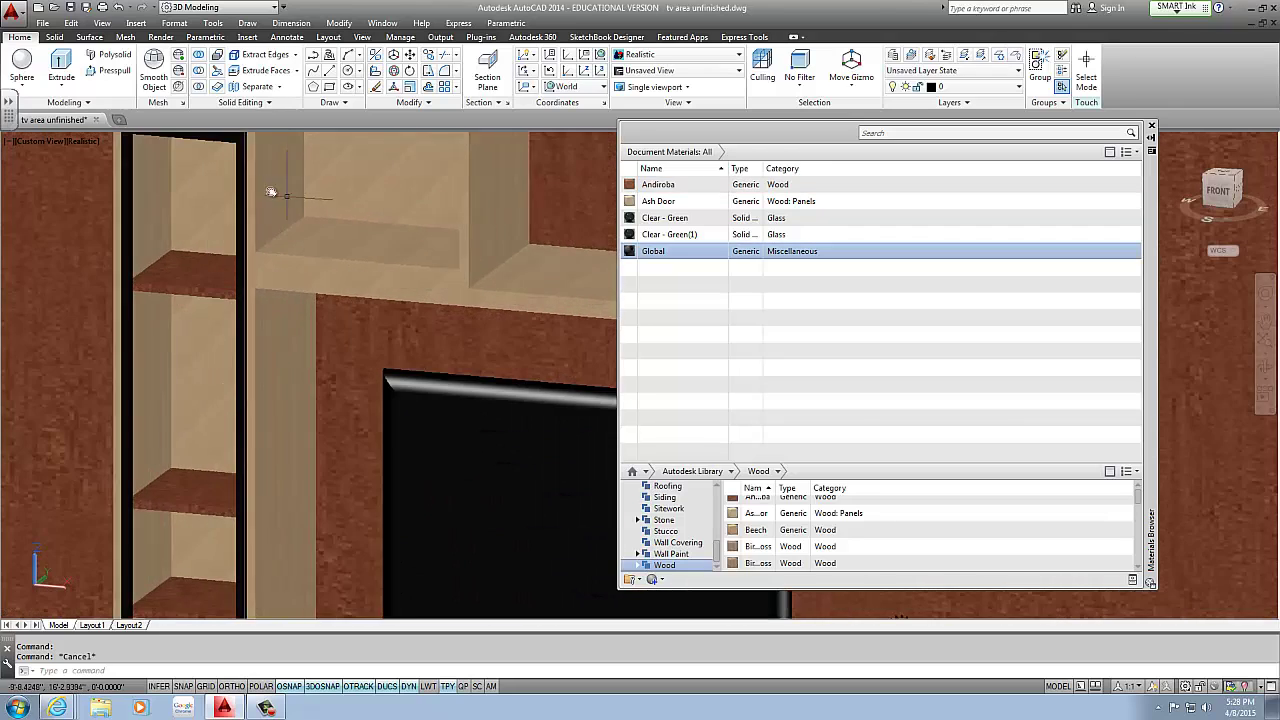
{"action": "scroll", "coordinate": [427, 308], "scroll_direction": "down", "scroll_amount": 3}
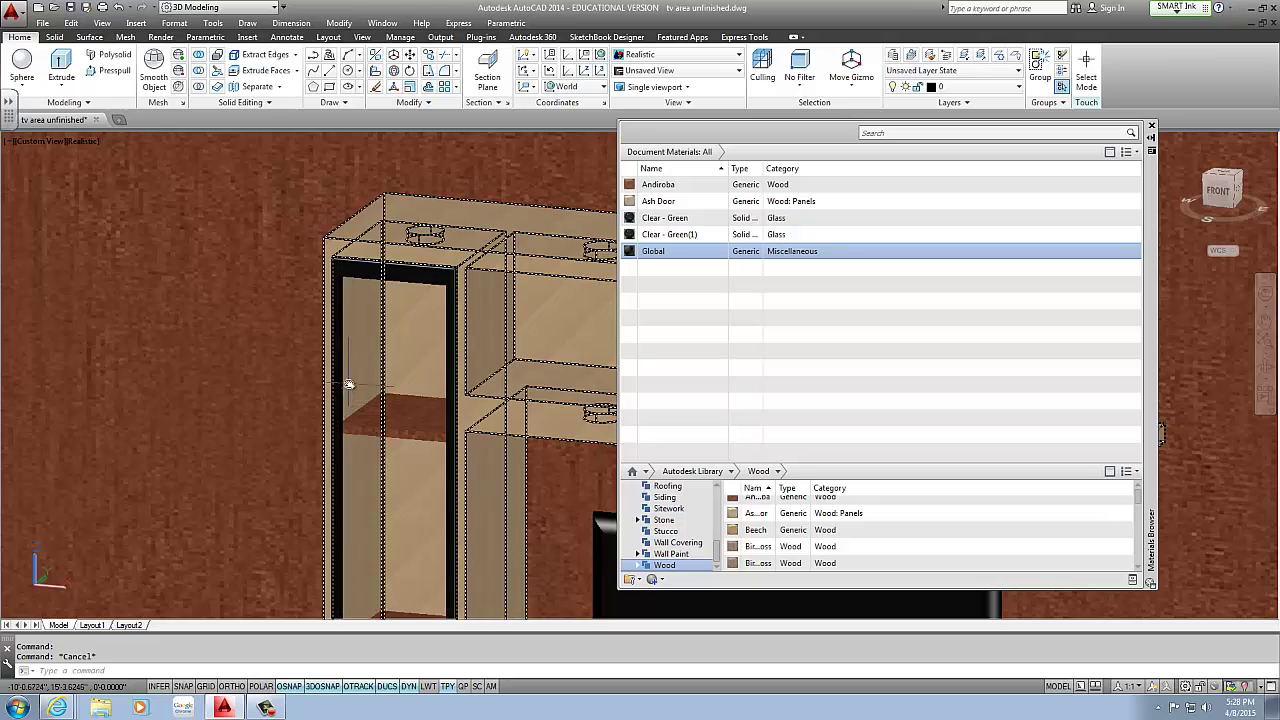
{"action": "scroll", "coordinate": [340, 300], "scroll_direction": "down", "scroll_amount": 1}
{"action": "scroll", "coordinate": [337, 275], "scroll_direction": "up", "scroll_amount": 1}
{"action": "left_click", "coordinate": [328, 255]}
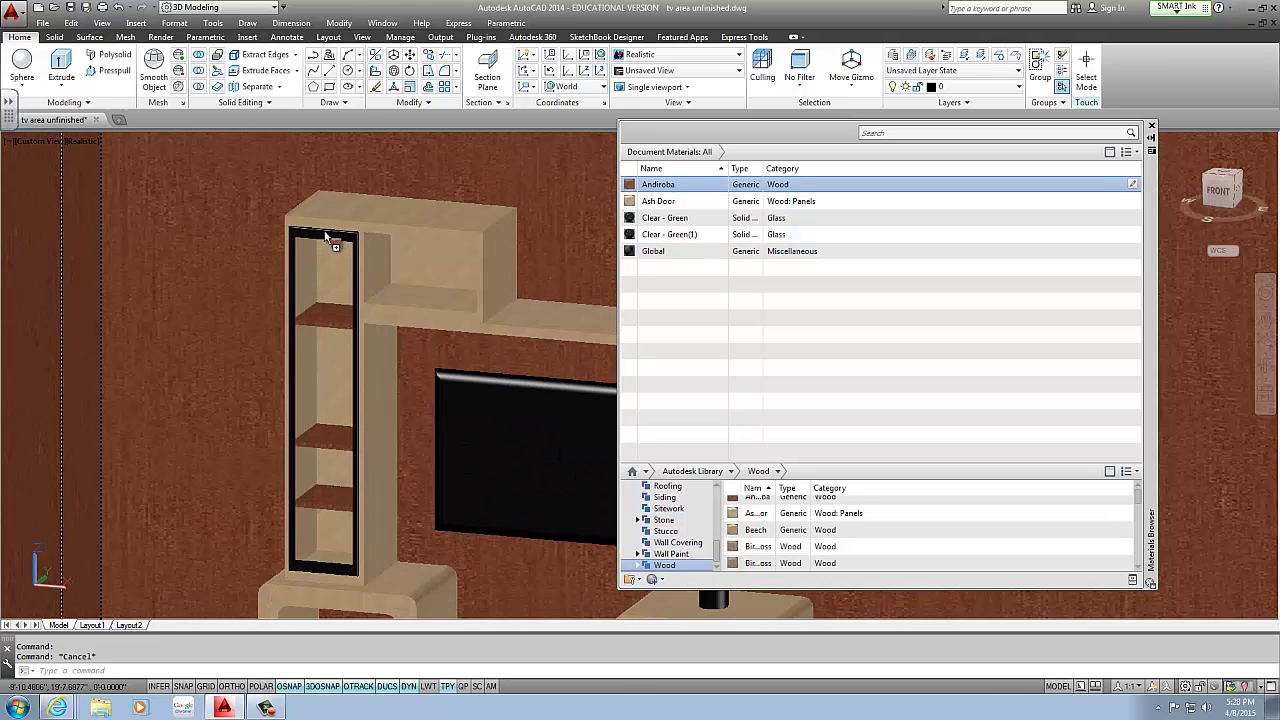
{"action": "key", "text": "Escape"}
{"action": "scroll", "coordinate": [465, 320], "scroll_direction": "down", "scroll_amount": 3}
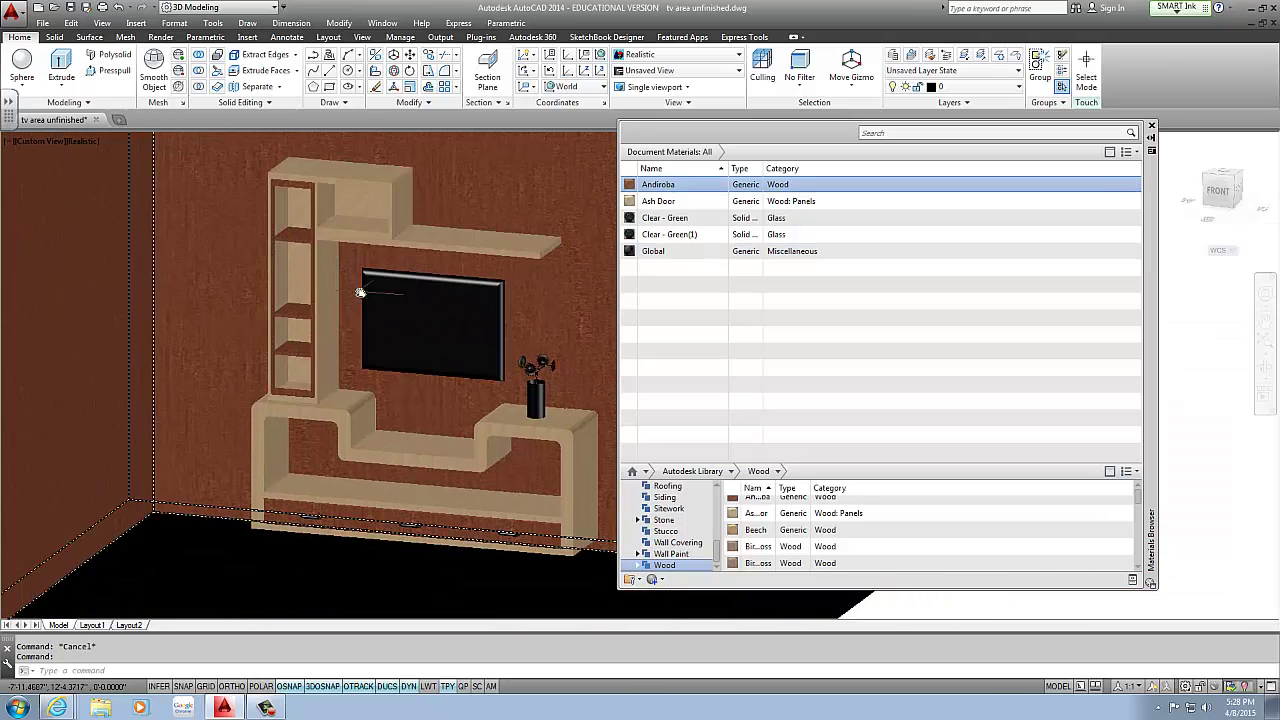
Step: Apply the glossy Dark Turquoise material from the library's Wall Paint category to the room walls
{"action": "middle_click_drag", "start_coordinate": [454, 337], "coordinate": [377, 349]}
{"action": "scroll", "coordinate": [780, 525], "scroll_direction": "up", "scroll_amount": 1}
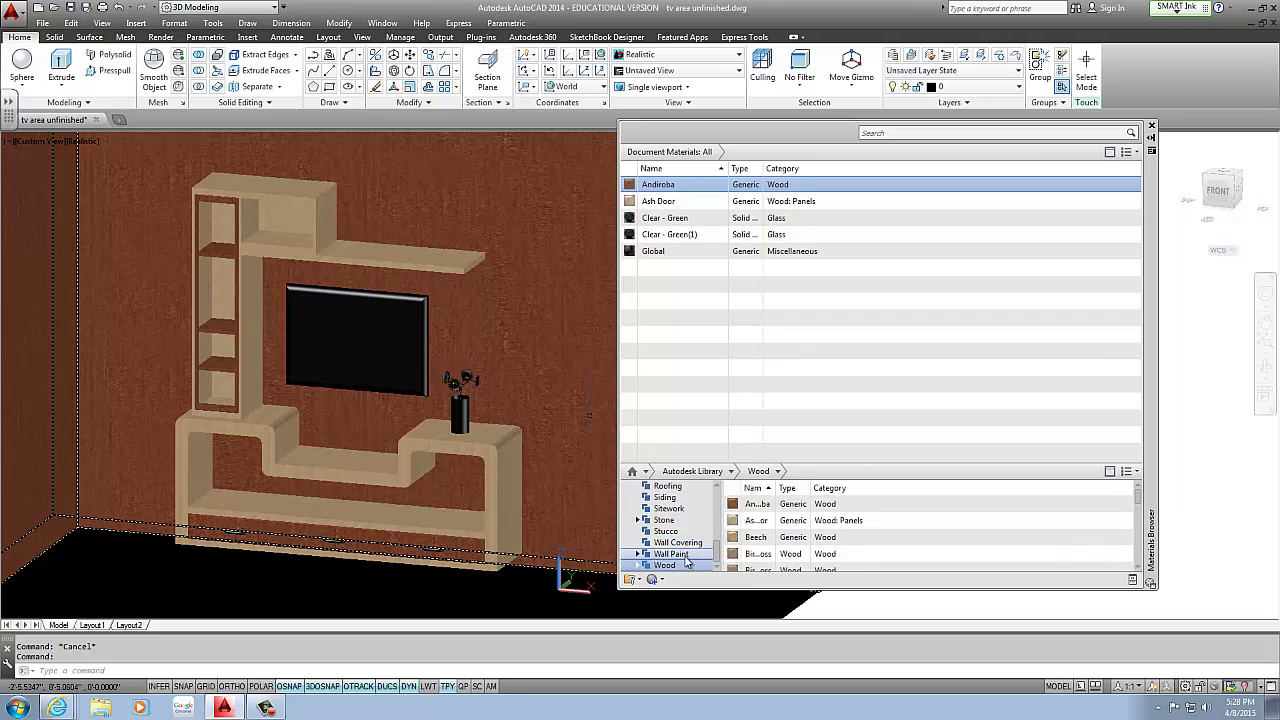
{"action": "left_click", "coordinate": [671, 554]}
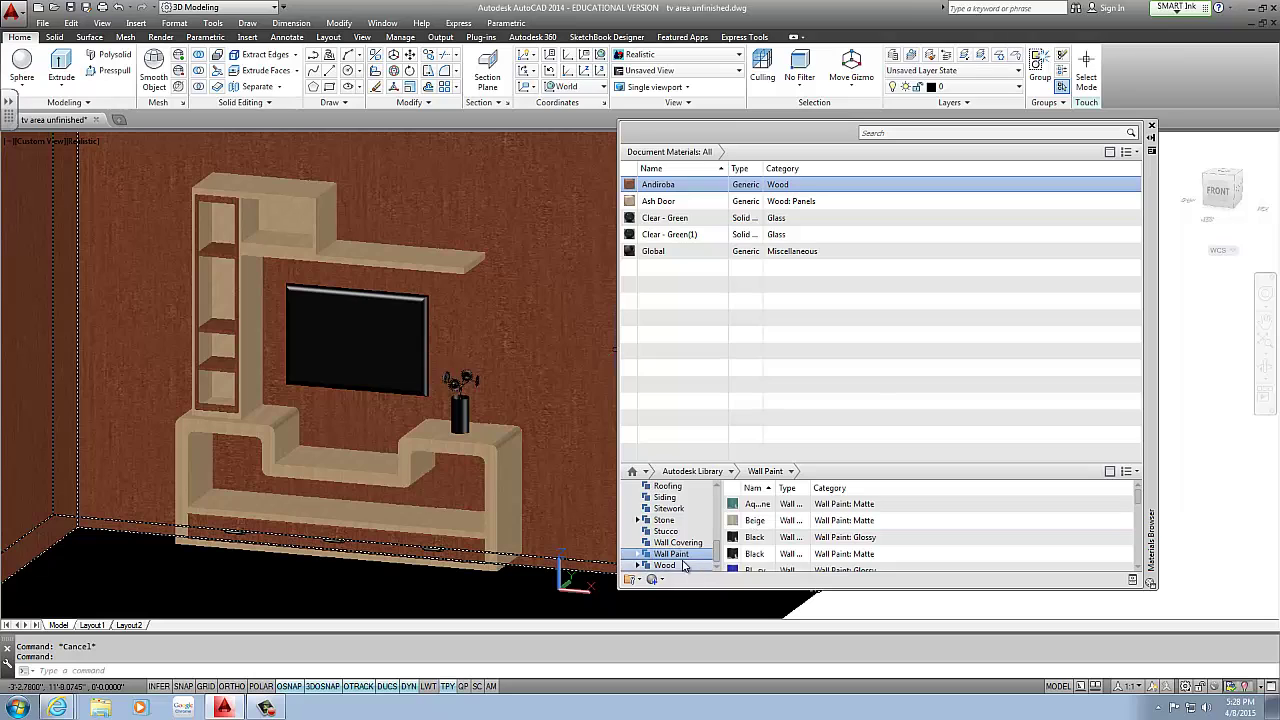
{"action": "left_click_drag", "start_coordinate": [1138, 499], "coordinate": [1138, 512]}
{"action": "scroll", "coordinate": [805, 550], "scroll_direction": "down", "scroll_amount": 1}
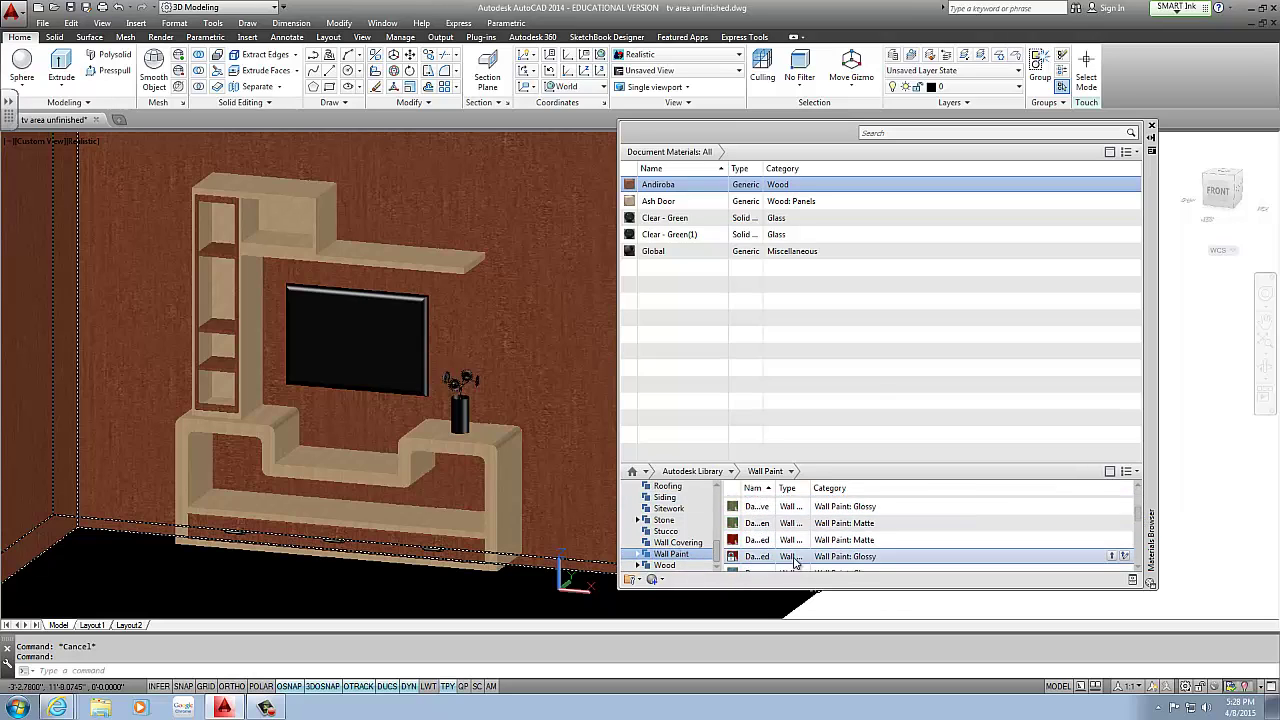
{"action": "scroll", "coordinate": [789, 548], "scroll_direction": "down", "scroll_amount": 1}
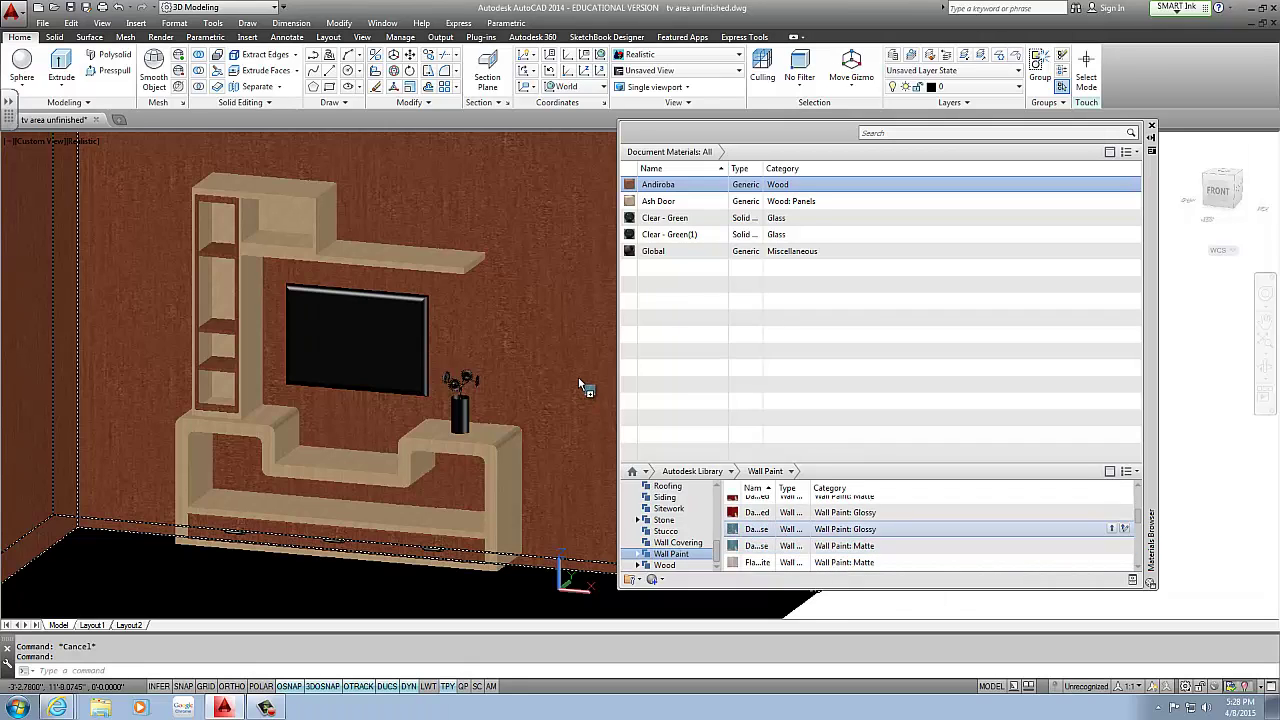
{"action": "left_click_drag", "start_coordinate": [578, 386], "coordinate": [581, 385]}
{"action": "scroll", "coordinate": [584, 419], "scroll_direction": "down", "scroll_amount": 3}
{"action": "middle_click_drag", "start_coordinate": [584, 419], "coordinate": [498, 410]}
{"action": "scroll", "coordinate": [321, 421], "scroll_direction": "up", "scroll_amount": 2}
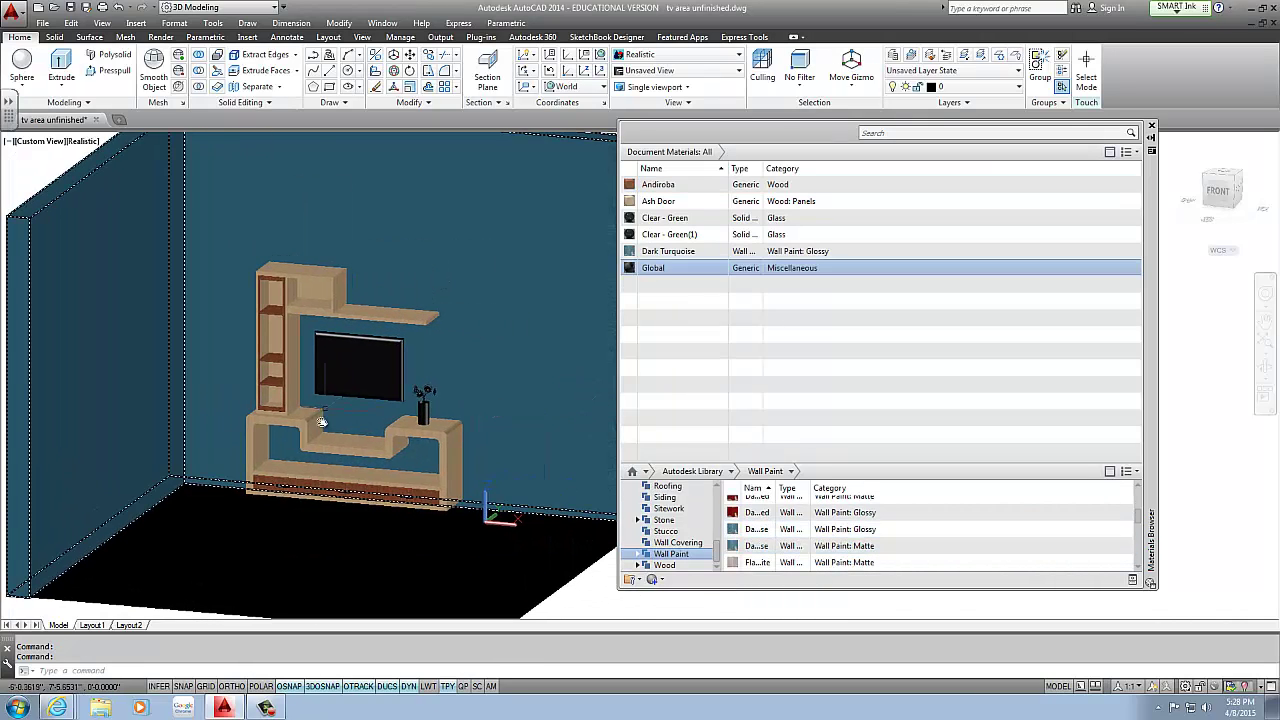
Step: Apply the Bamboo material from the library's Flooring category to the room floor
{"action": "middle_click_drag", "start_coordinate": [321, 421], "coordinate": [350, 368]}
{"action": "scroll", "coordinate": [820, 563], "scroll_direction": "down", "scroll_amount": 1}
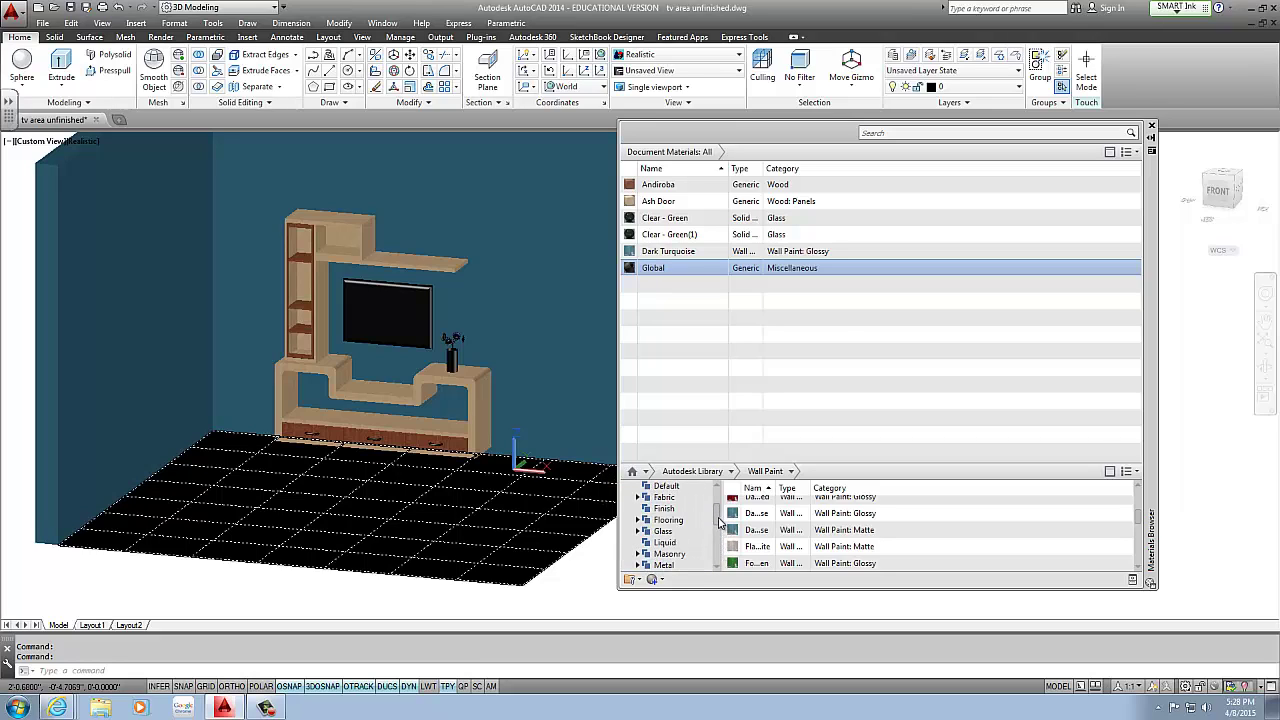
{"action": "left_click", "coordinate": [674, 522]}
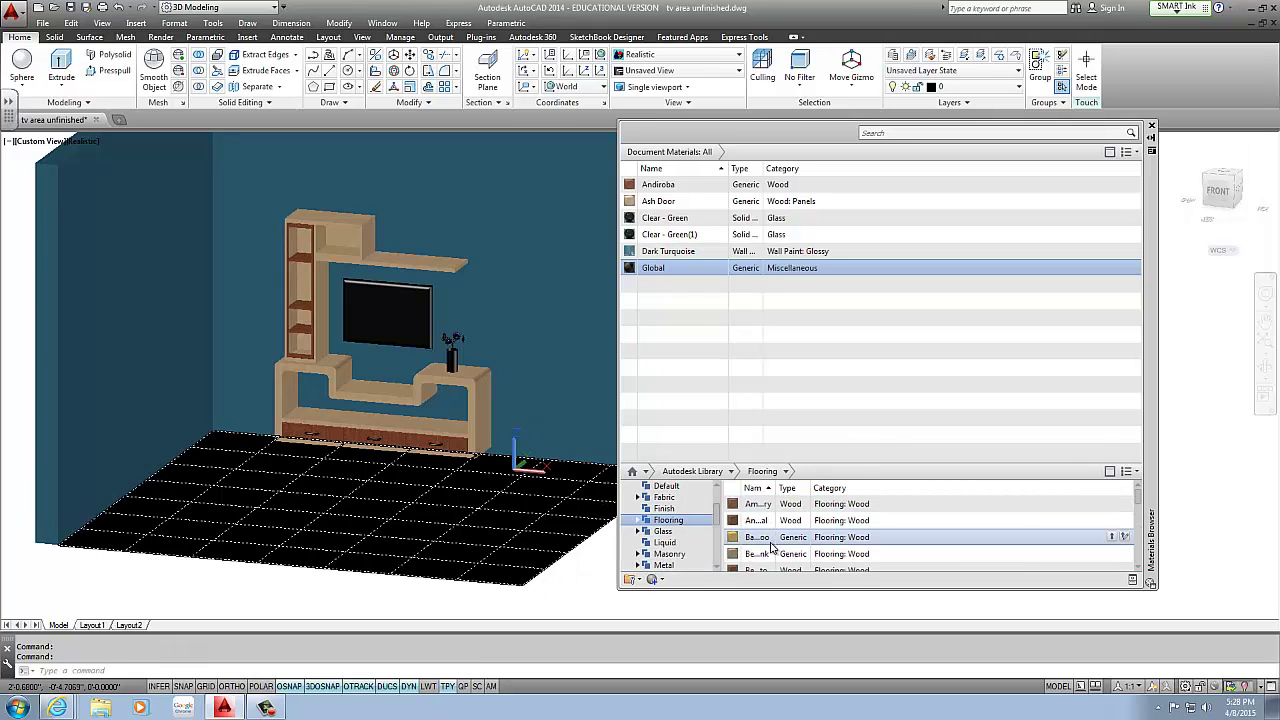
{"action": "left_click_drag", "start_coordinate": [493, 541], "coordinate": [493, 541]}
{"action": "scroll", "coordinate": [286, 571], "scroll_direction": "up", "scroll_amount": 3}
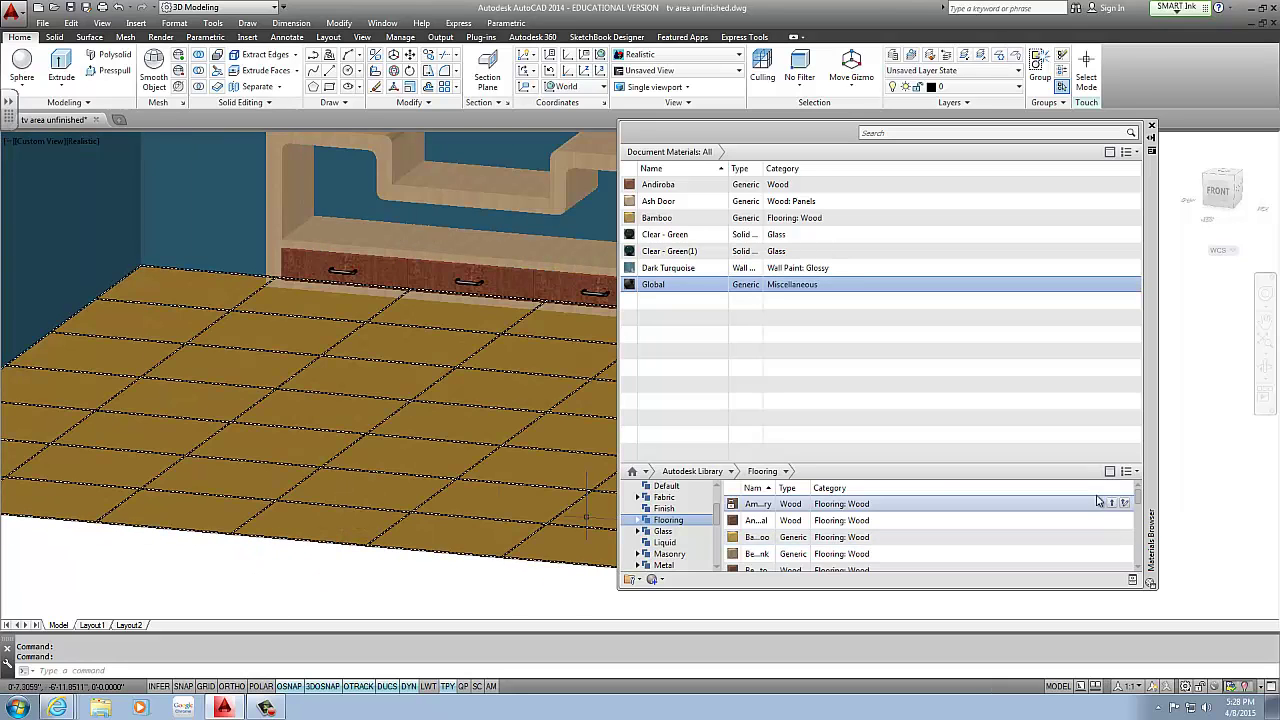
Step: Apply the Inlay wood material from the library's Flooring category to the room floor
{"action": "scroll", "coordinate": [1139, 518], "scroll_direction": "down", "scroll_amount": 5}
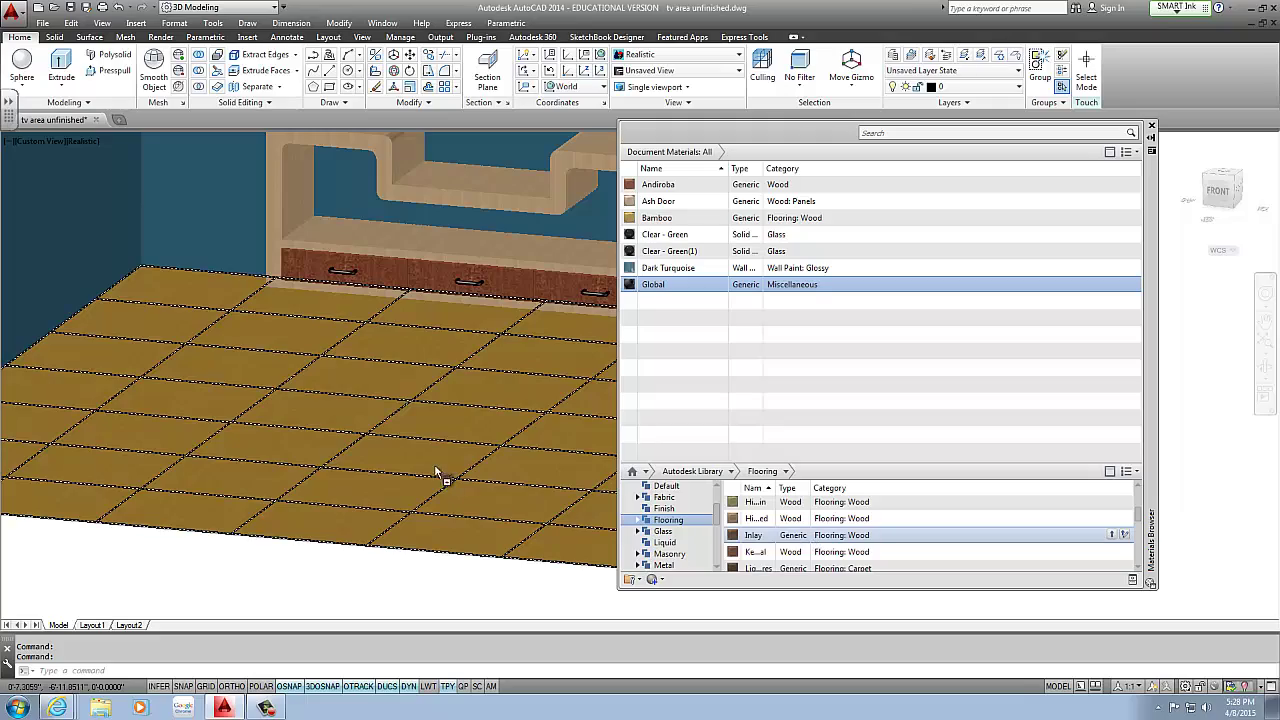
{"action": "left_click_drag", "start_coordinate": [434, 465], "coordinate": [434, 465]}
{"action": "middle_click_drag", "start_coordinate": [547, 474], "coordinate": [449, 543]}
{"action": "scroll", "coordinate": [416, 505], "scroll_direction": "up", "scroll_amount": 5}
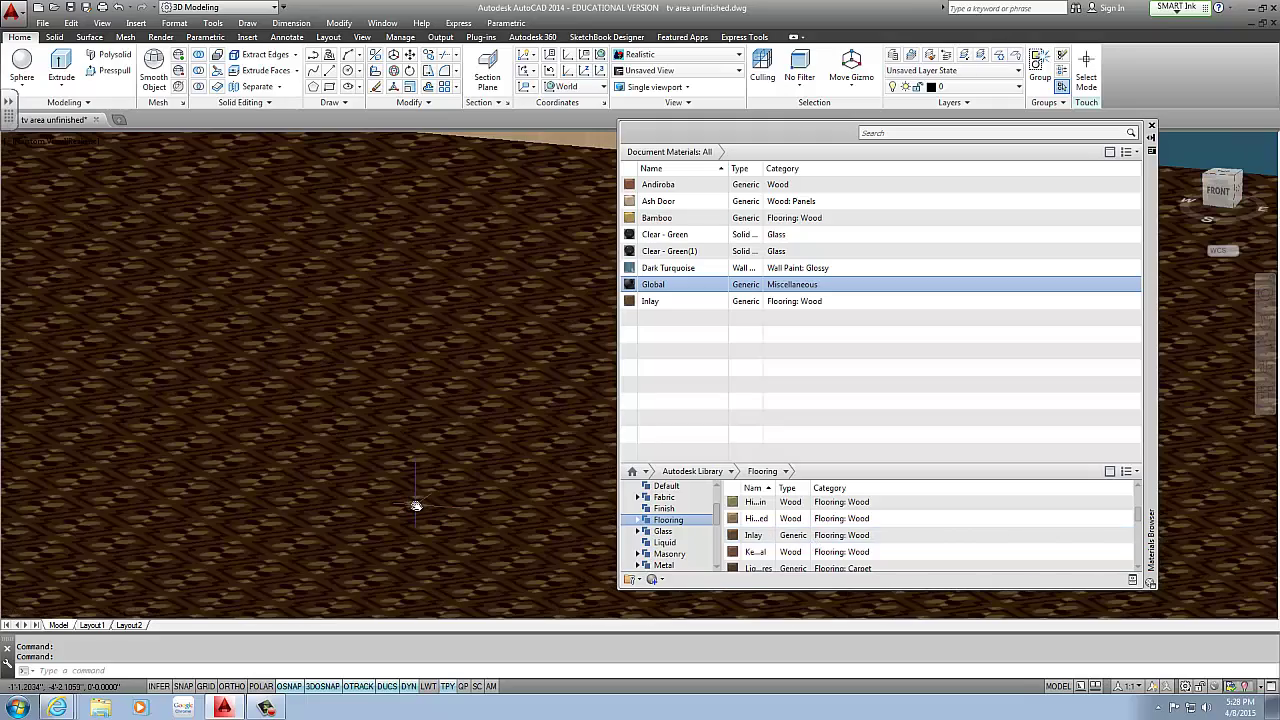
Step: Examine the scale of the Inlay pattern on the floor from close up and from above
{"action": "scroll", "coordinate": [416, 505], "scroll_direction": "down", "scroll_amount": 6}
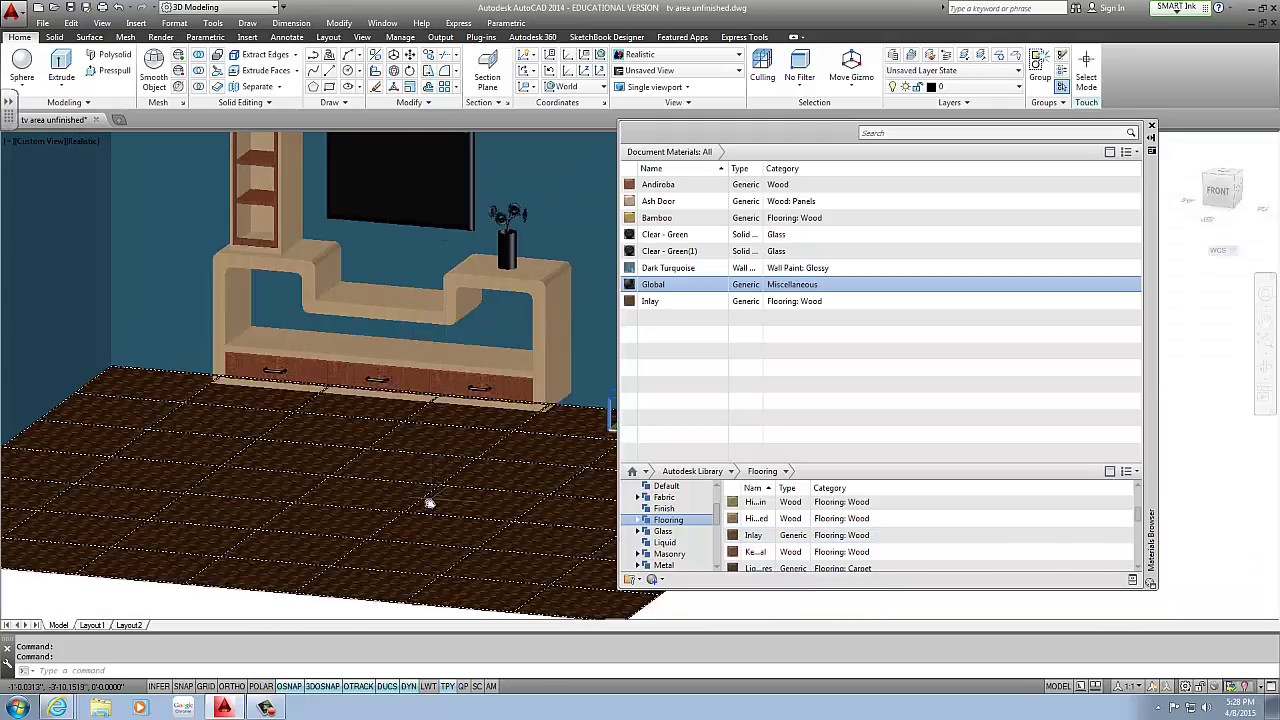
{"action": "scroll", "coordinate": [411, 566], "scroll_direction": "down", "scroll_amount": 3}
{"action": "middle_click_drag", "start_coordinate": [406, 516], "coordinate": [417, 446], "text": "shift"}
{"action": "scroll", "coordinate": [391, 511], "scroll_direction": "up", "scroll_amount": 6}
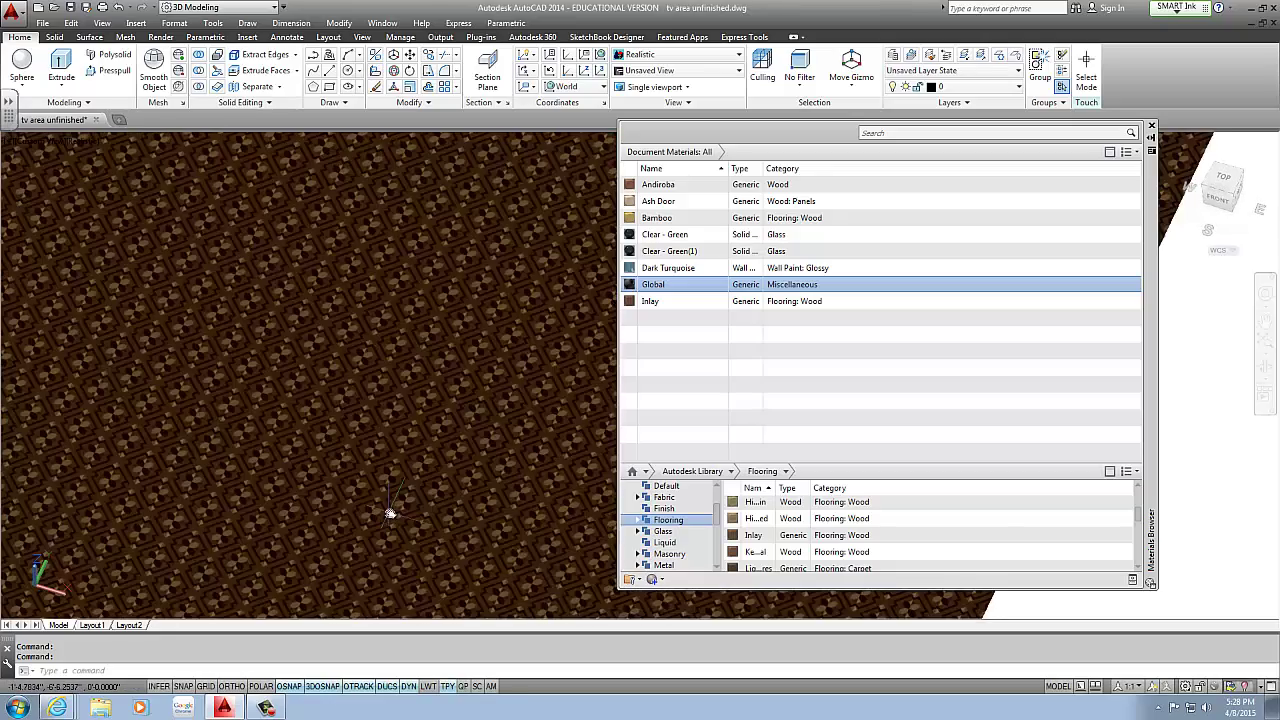
{"action": "scroll", "coordinate": [394, 507], "scroll_direction": "down", "scroll_amount": 4}
{"action": "middle_click_drag", "start_coordinate": [395, 505], "coordinate": [296, 494], "text": "shift"}
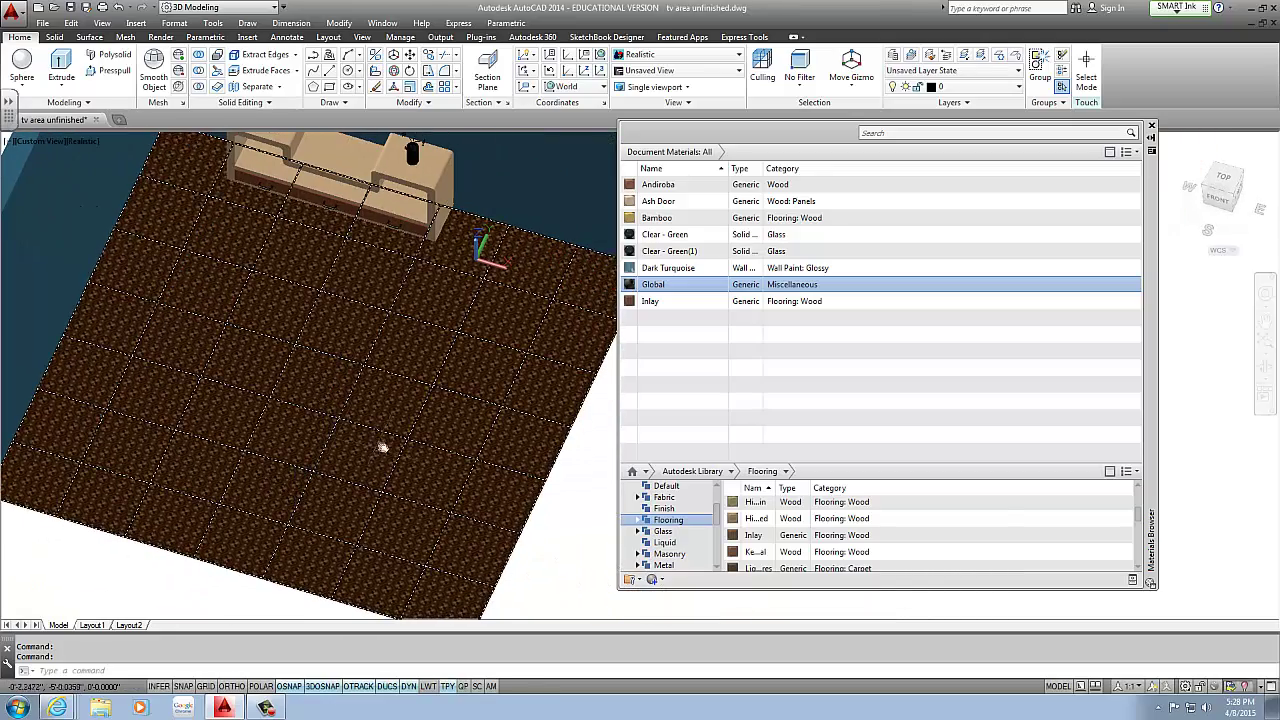
{"action": "middle_click_drag", "start_coordinate": [222, 366], "coordinate": [344, 394]}
{"action": "middle_click_drag", "start_coordinate": [591, 349], "coordinate": [461, 328]}
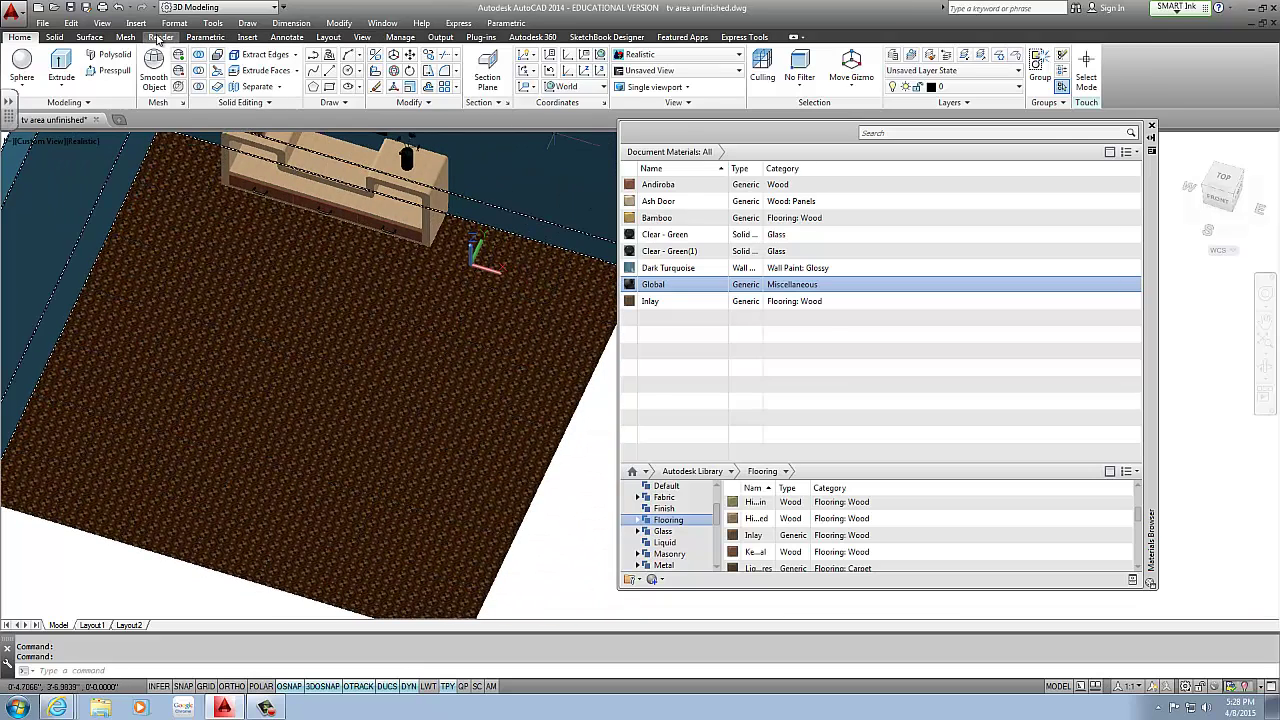
Step: Start a Box material mapping on the room floor
{"action": "left_click", "coordinate": [160, 37]}
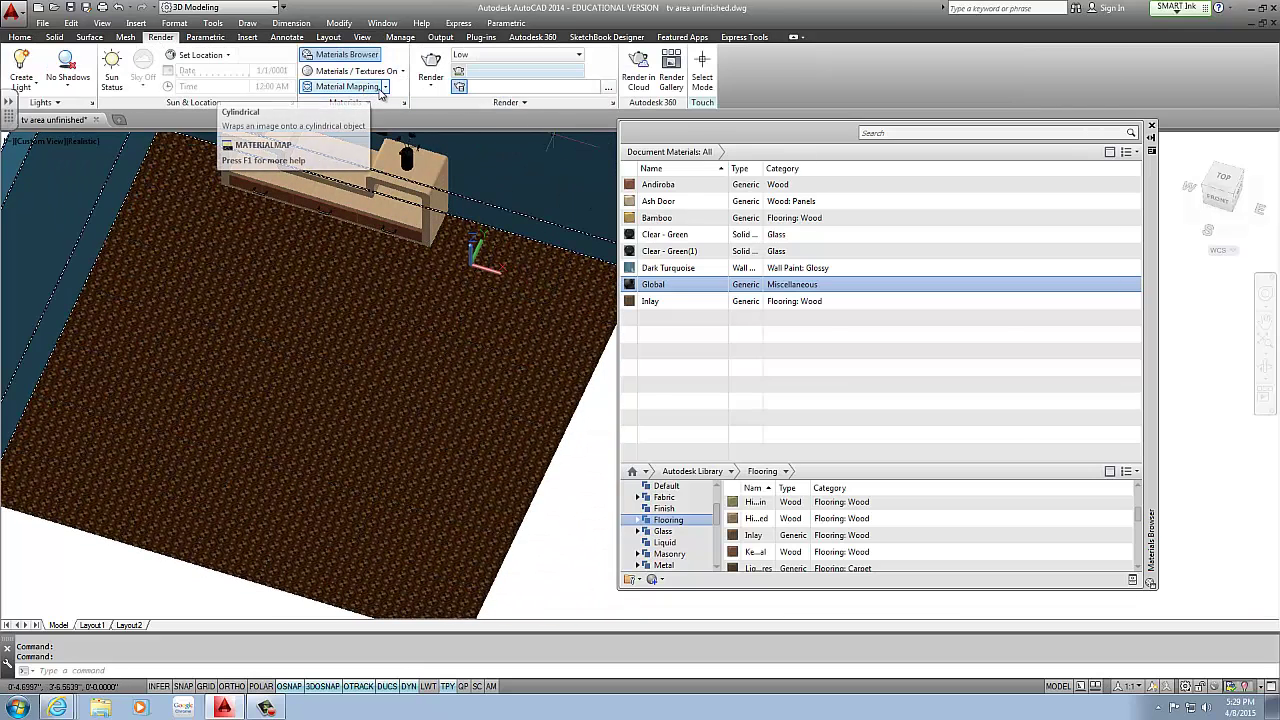
{"action": "left_click", "coordinate": [363, 90]}
{"action": "left_click", "coordinate": [357, 135]}
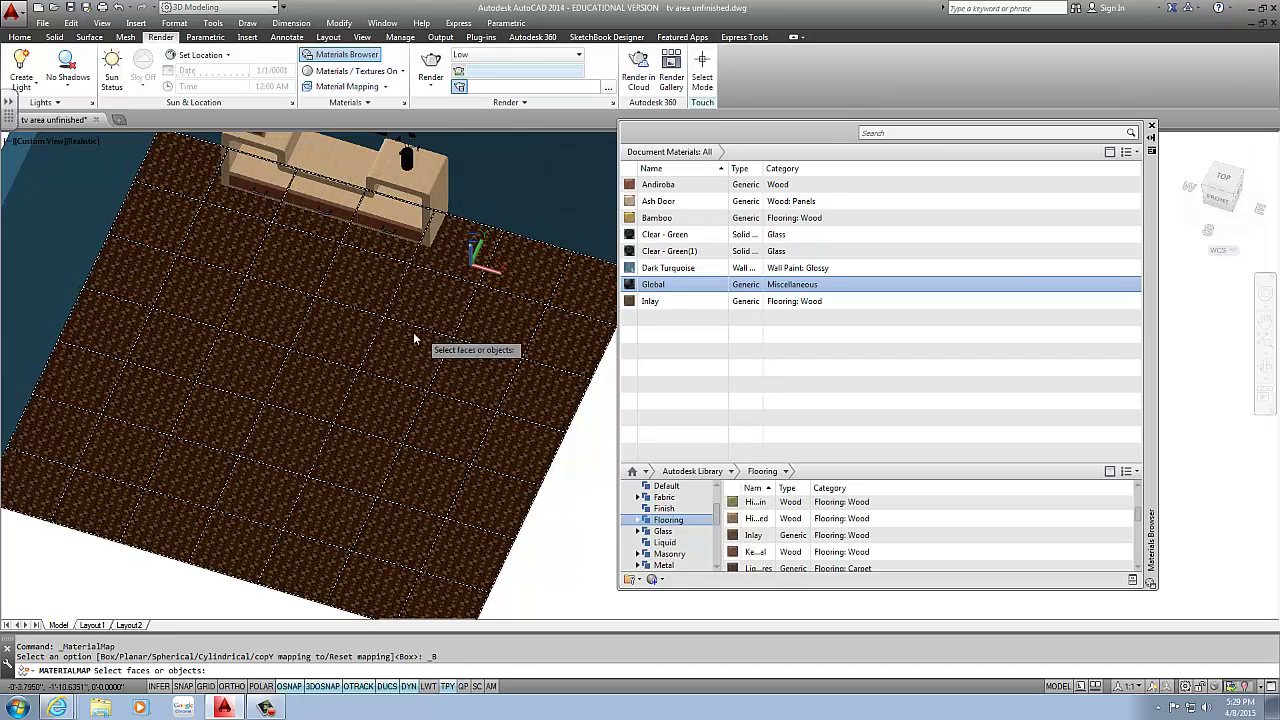
{"action": "left_click", "coordinate": [394, 369]}
{"action": "scroll", "coordinate": [337, 371], "scroll_direction": "down", "scroll_amount": 5}
{"action": "key", "text": "Return"}
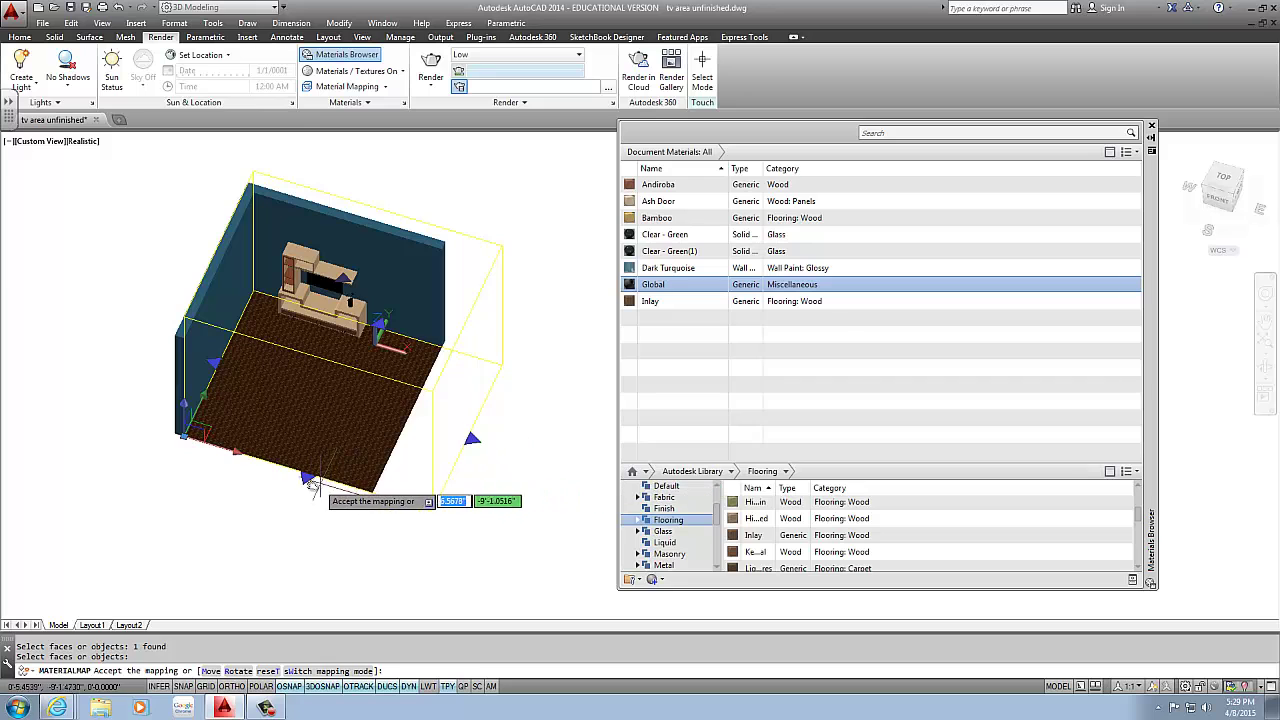
Step: Enlarge the floor's Box mapping well beyond the room in length and width to scale up the Inlay pattern
{"action": "left_click_drag", "start_coordinate": [306, 485], "coordinate": [276, 548]}
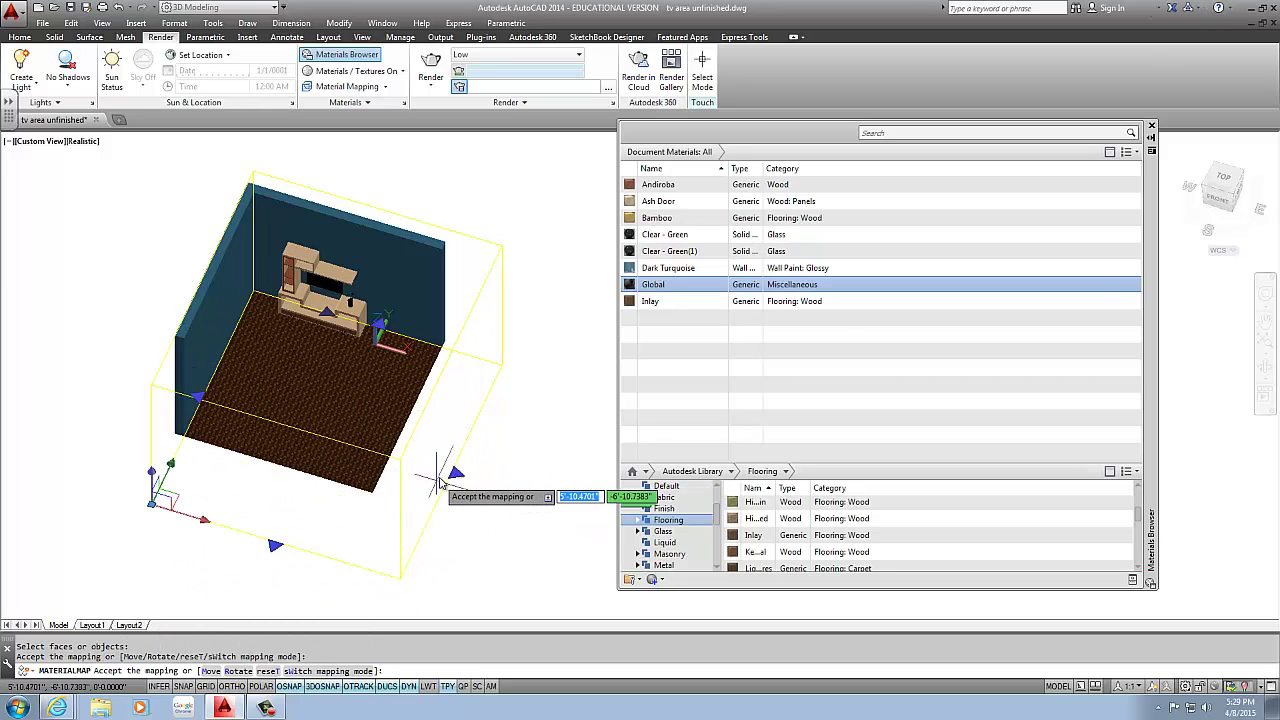
{"action": "left_click_drag", "start_coordinate": [453, 473], "coordinate": [465, 493]}
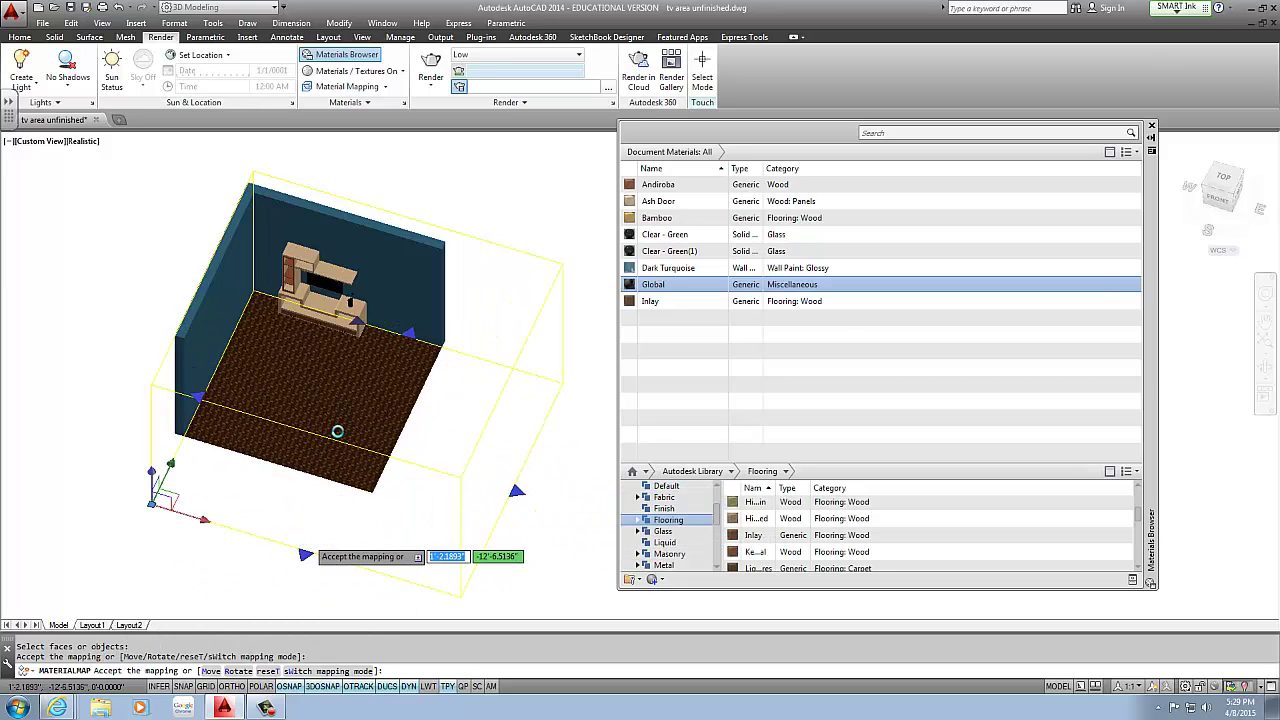
{"action": "scroll", "coordinate": [330, 520], "scroll_direction": "down", "scroll_amount": 5}
{"action": "left_click_drag", "start_coordinate": [304, 538], "coordinate": [289, 576]}
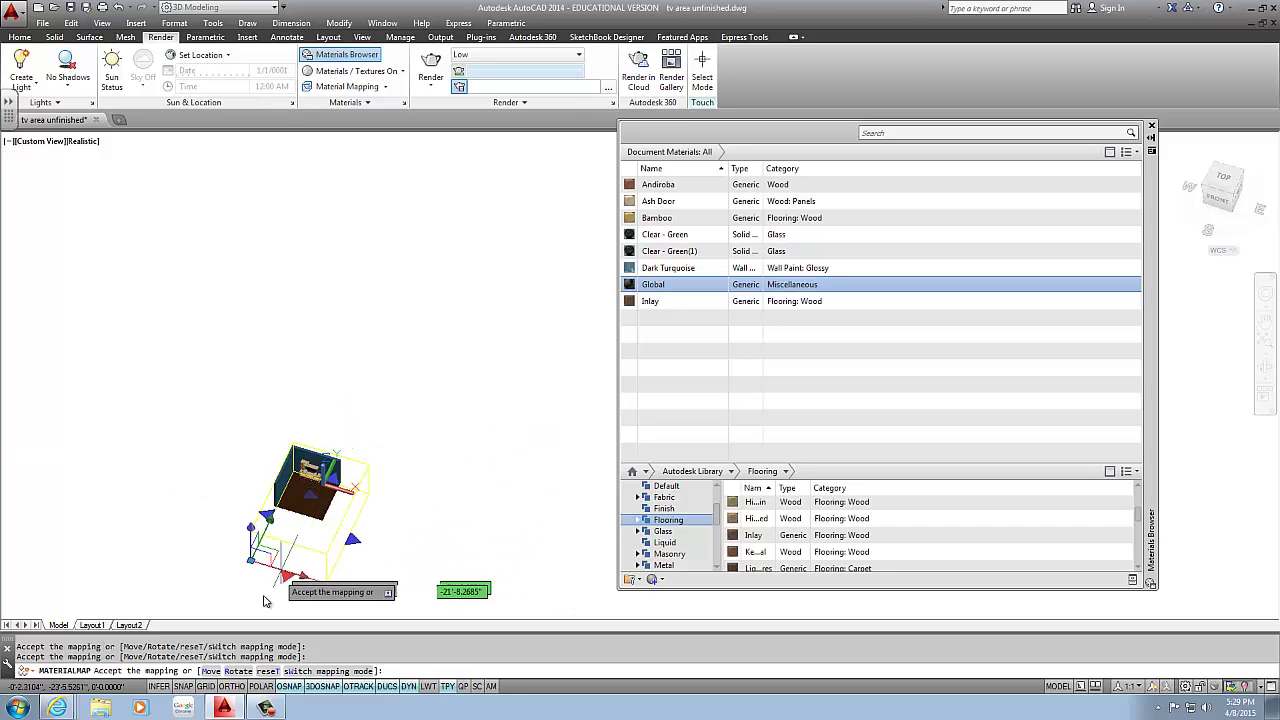
{"action": "left_click_drag", "start_coordinate": [352, 541], "coordinate": [448, 570]}
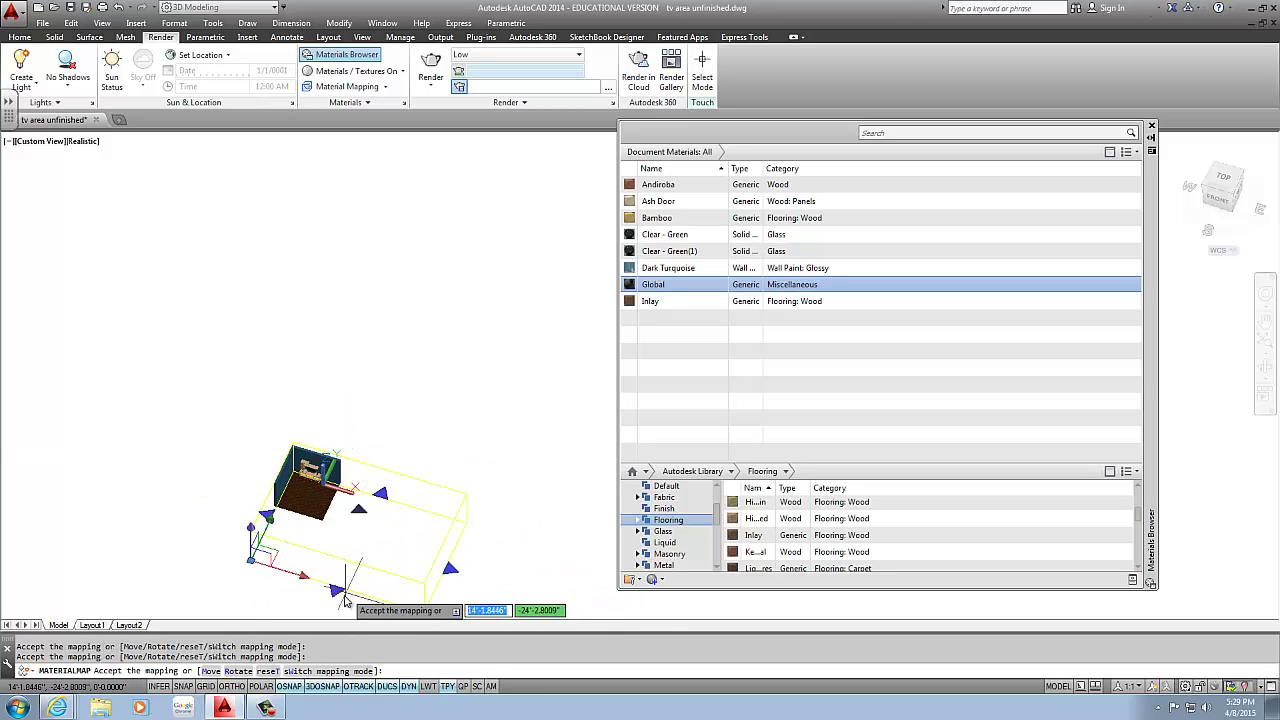
{"action": "left_click_drag", "start_coordinate": [340, 593], "coordinate": [295, 637]}
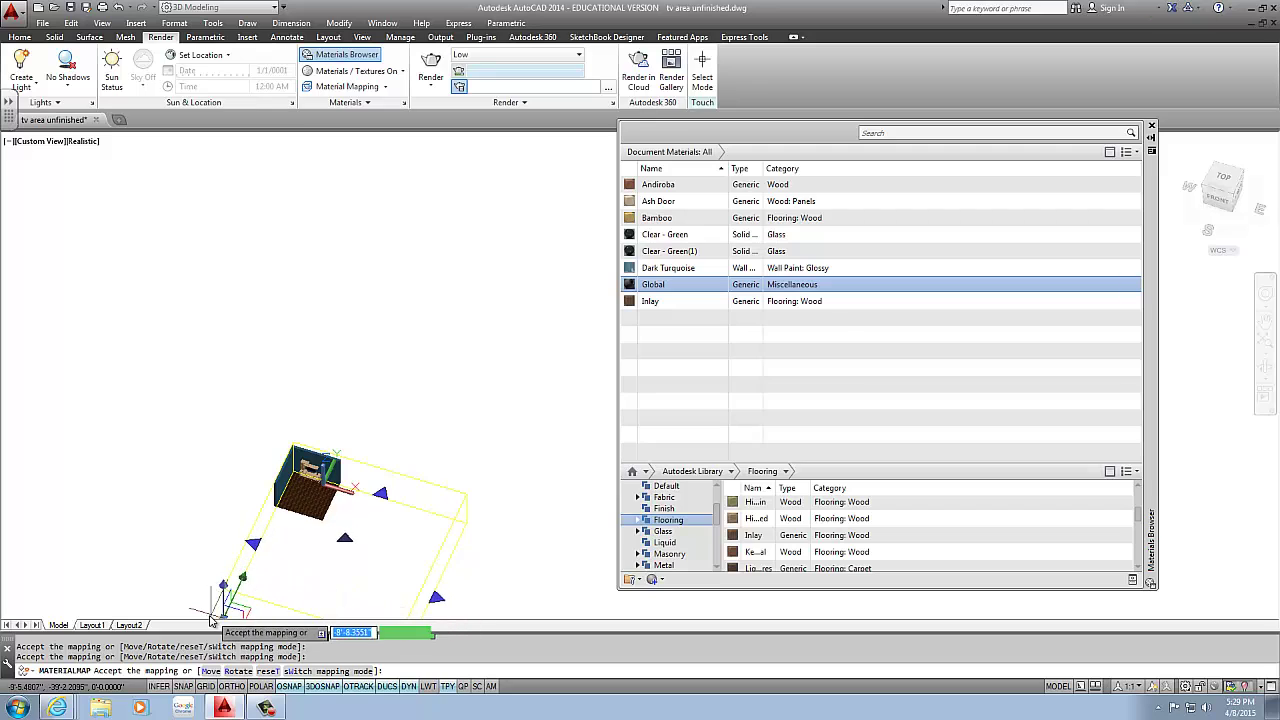
{"action": "scroll", "coordinate": [260, 520], "scroll_direction": "up", "scroll_amount": 8}
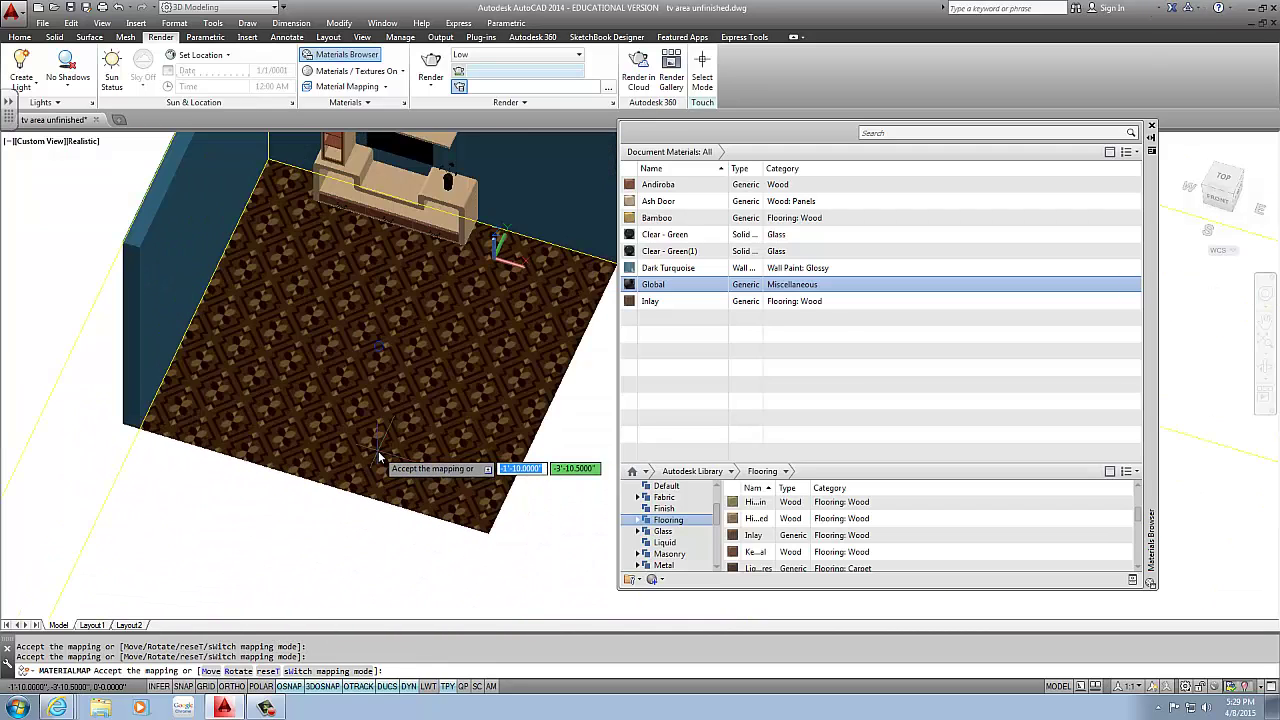
{"action": "key", "text": "Escape"}
{"action": "scroll", "coordinate": [377, 448], "scroll_direction": "up", "scroll_amount": 5}
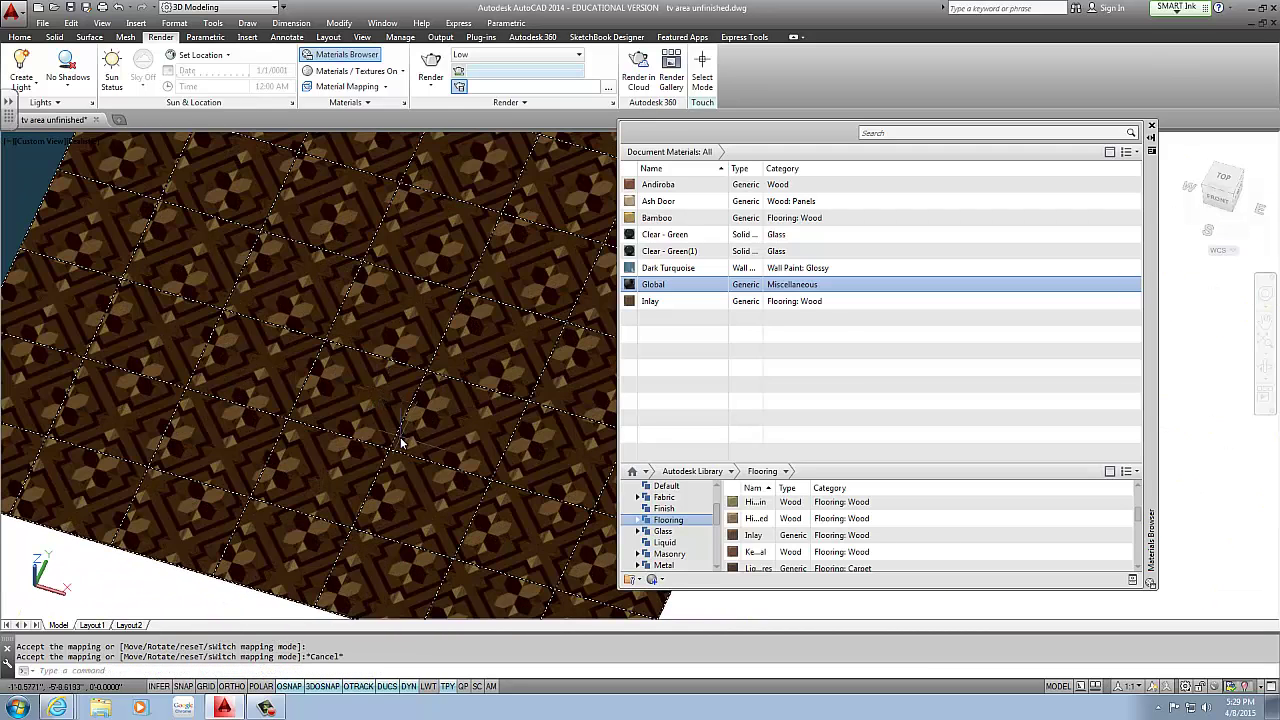
{"action": "scroll", "coordinate": [400, 380], "scroll_direction": "down", "scroll_amount": 6}
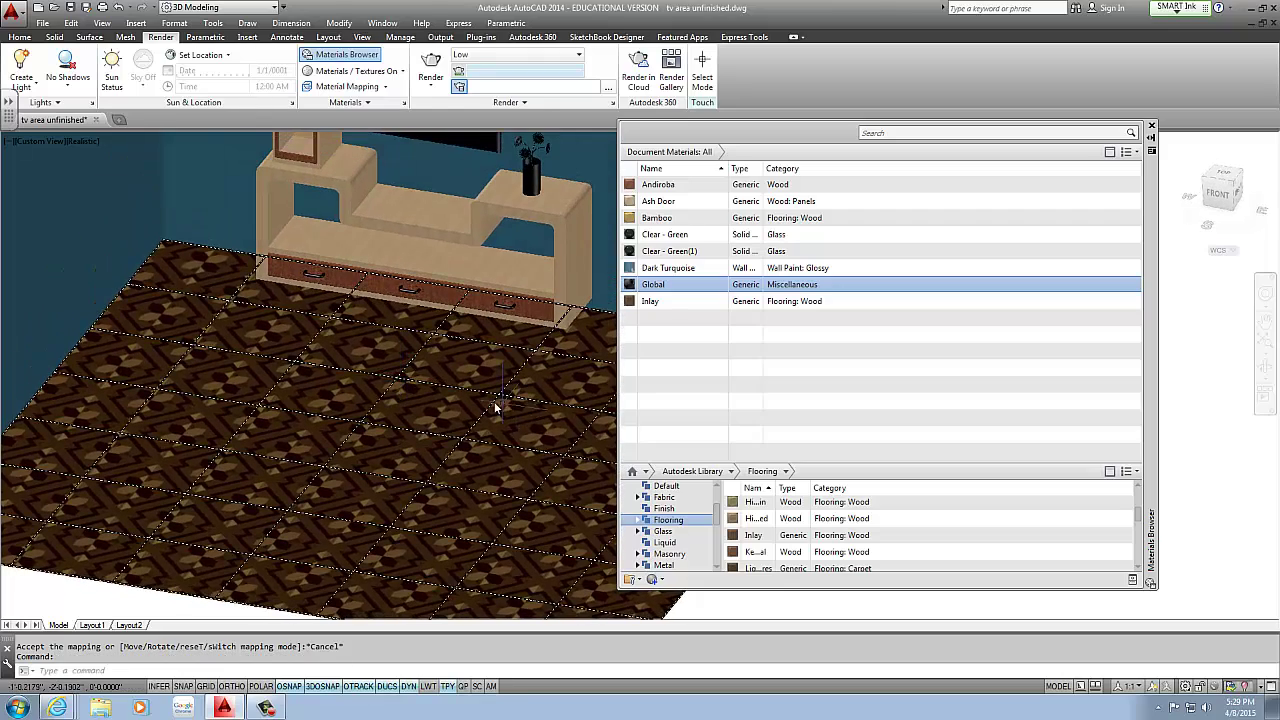
{"action": "scroll", "coordinate": [372, 412], "scroll_direction": "down", "scroll_amount": 8}
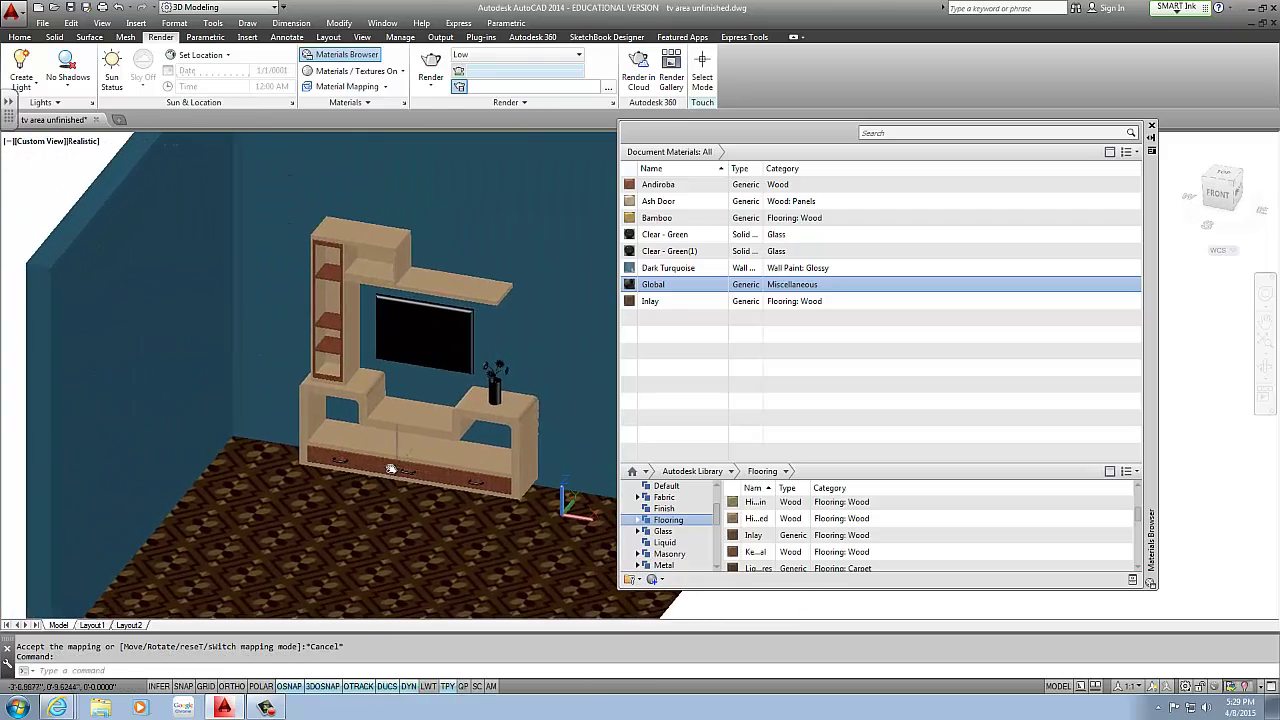
Step: Examine the vase and its flowers on the TV cabinet from close up
{"action": "scroll", "coordinate": [471, 377], "scroll_direction": "up", "scroll_amount": 5}
{"action": "scroll", "coordinate": [524, 328], "scroll_direction": "up", "scroll_amount": 2}
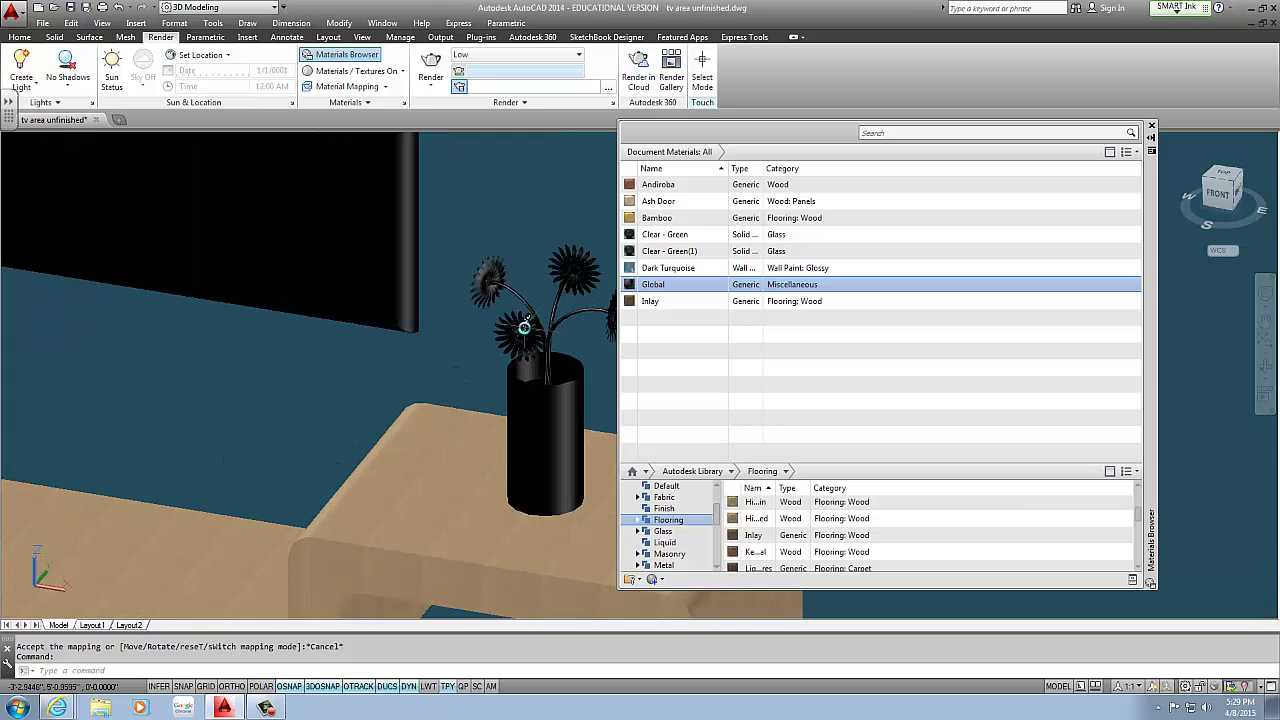
{"action": "scroll", "coordinate": [525, 343], "scroll_direction": "up", "scroll_amount": 2}
{"action": "middle_click_drag", "start_coordinate": [520, 316], "coordinate": [467, 252], "text": "shift"}
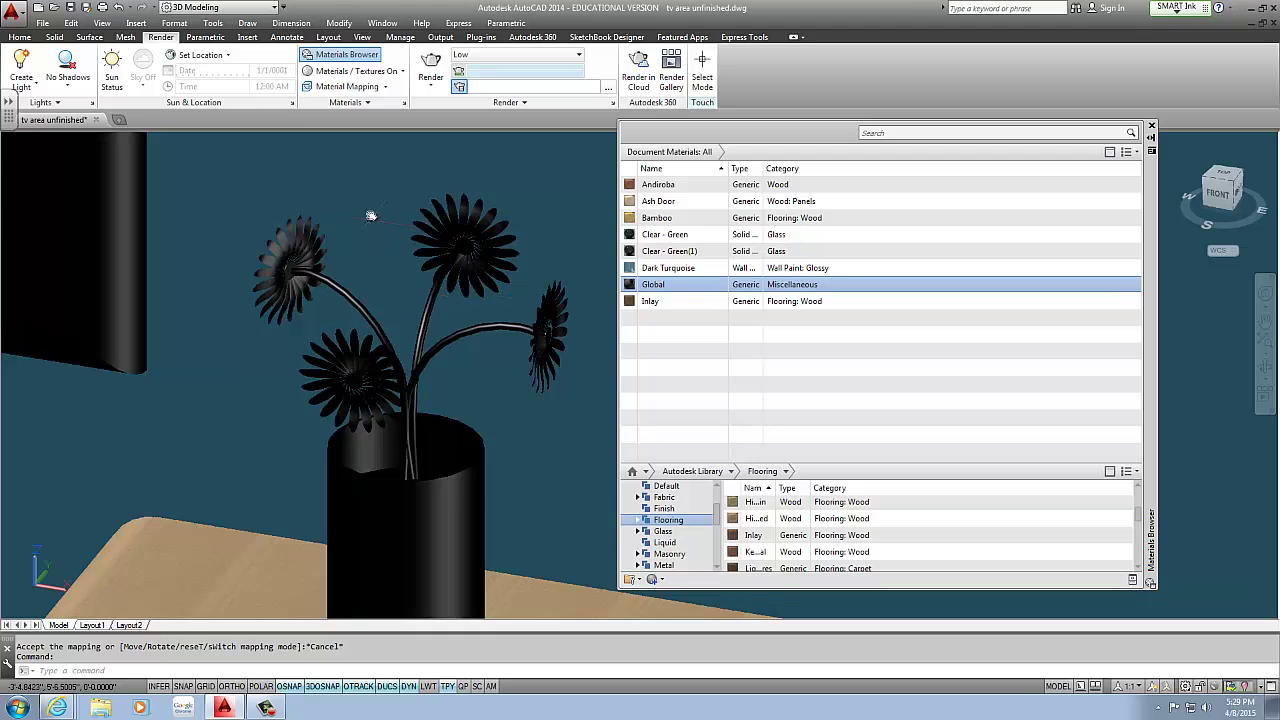
{"action": "scroll", "coordinate": [285, 280], "scroll_direction": "down", "scroll_amount": 5}
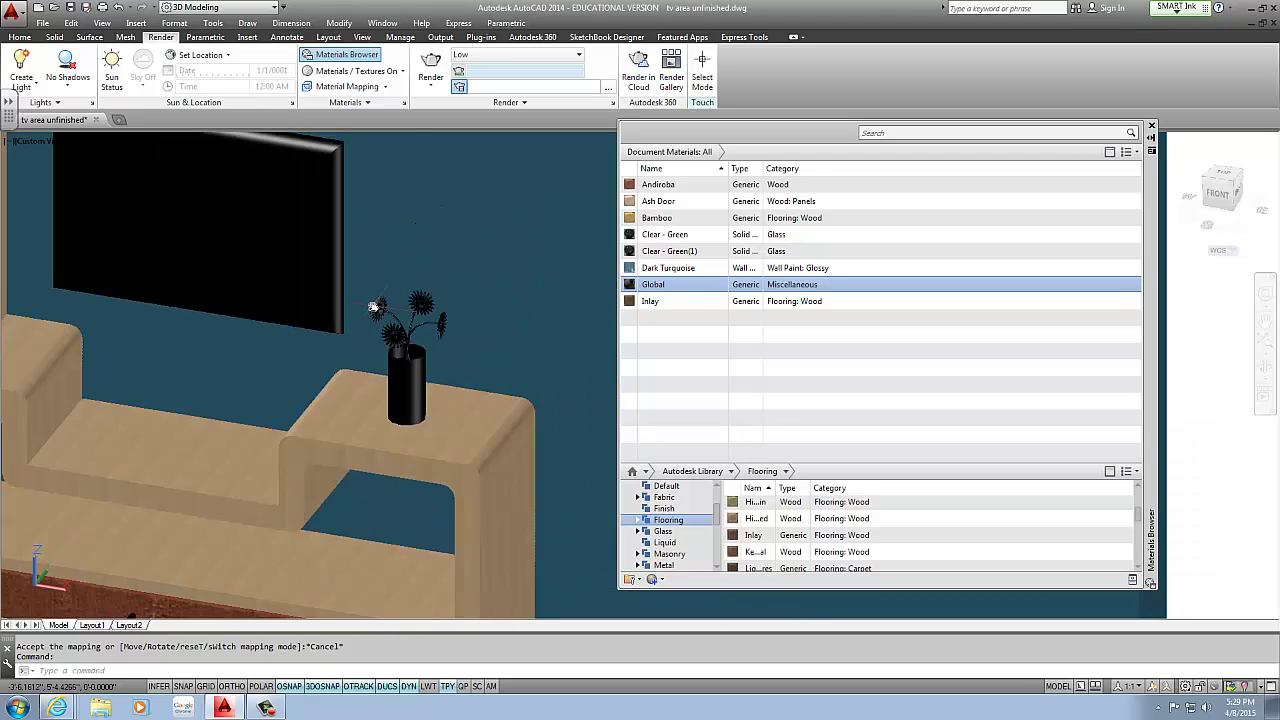
{"action": "scroll", "coordinate": [388, 407], "scroll_direction": "up", "scroll_amount": 4}
{"action": "scroll", "coordinate": [388, 407], "scroll_direction": "up", "scroll_amount": 2}
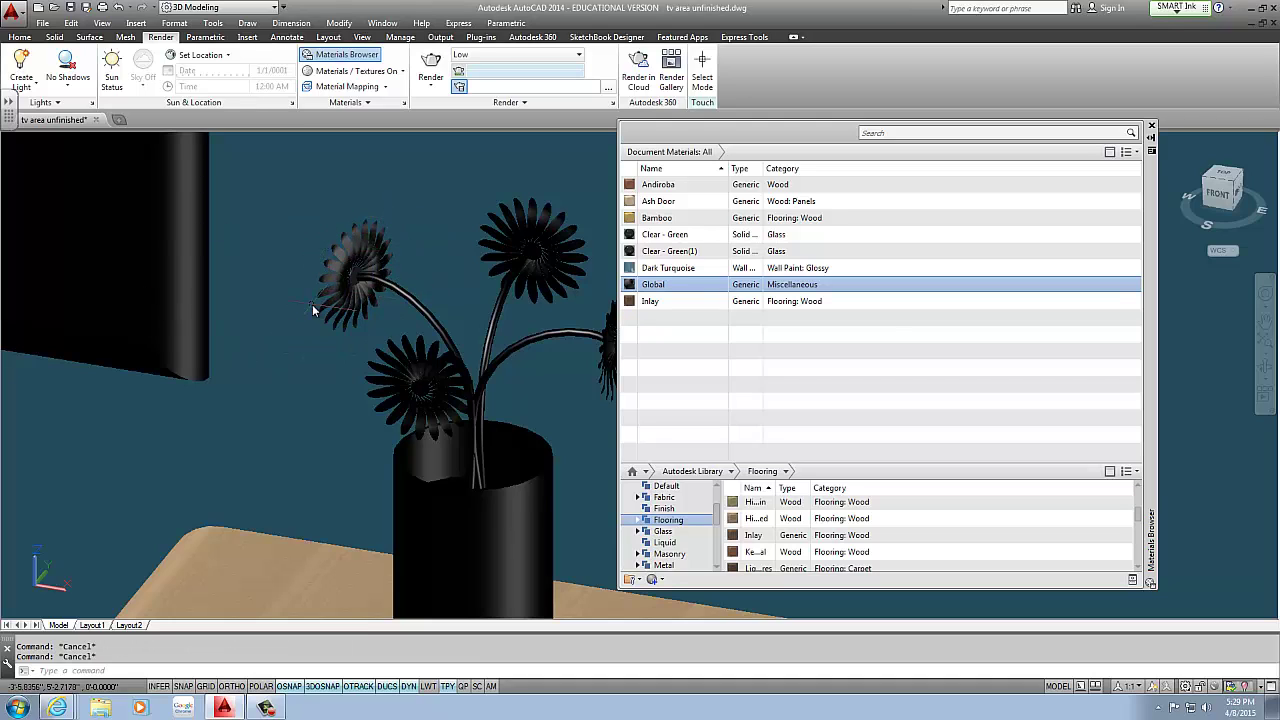
{"action": "mouse_move", "coordinate": [312, 304]}
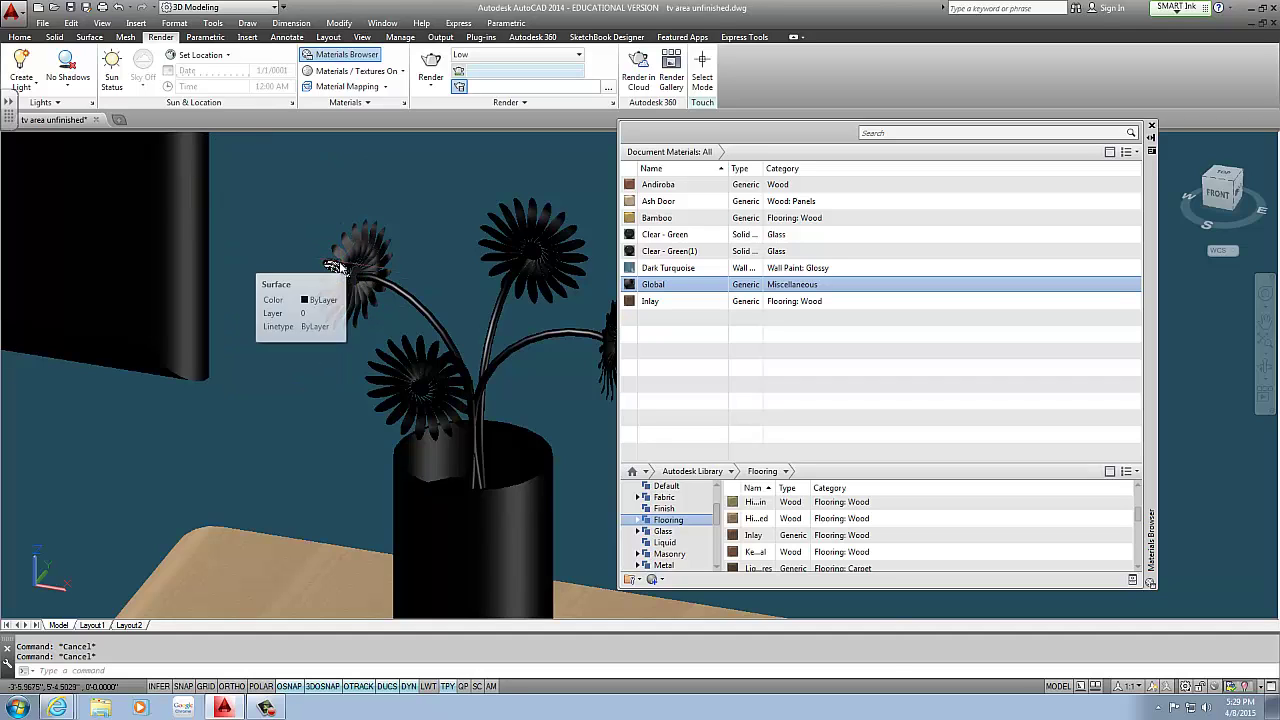
{"action": "scroll", "coordinate": [552, 257], "scroll_direction": "down", "scroll_amount": 4}
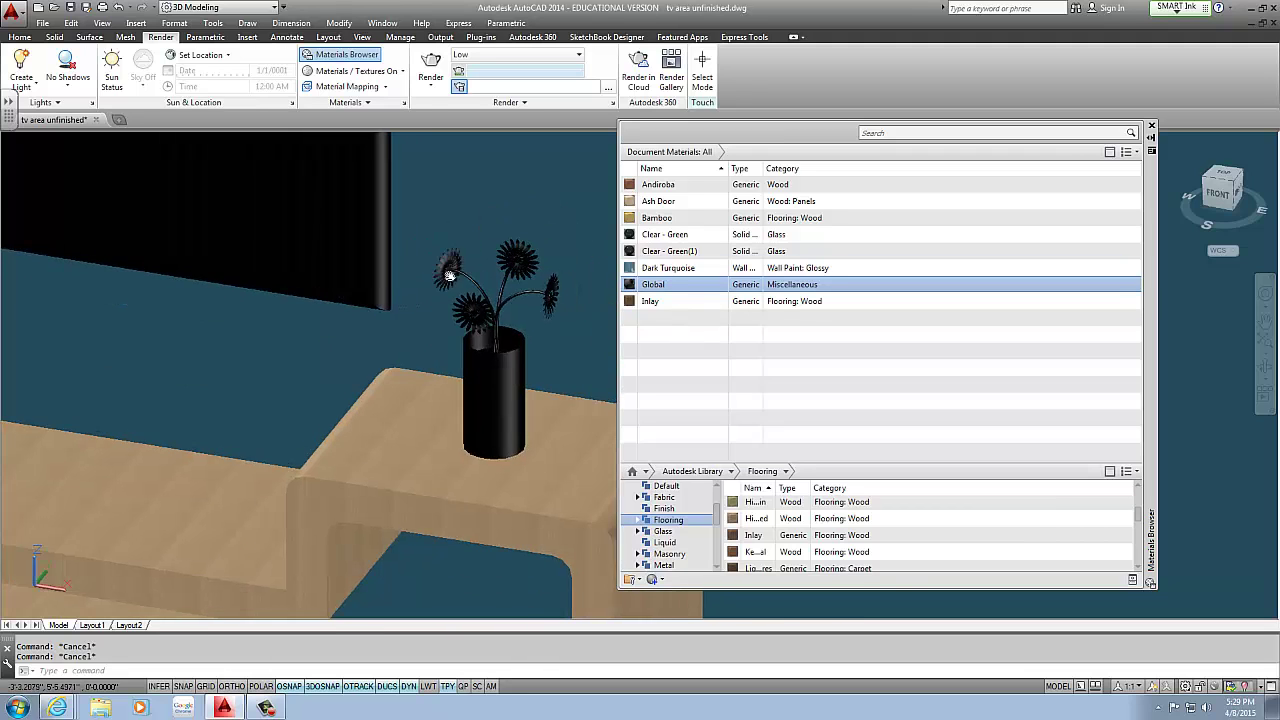
{"action": "scroll", "coordinate": [536, 286], "scroll_direction": "up", "scroll_amount": 4}
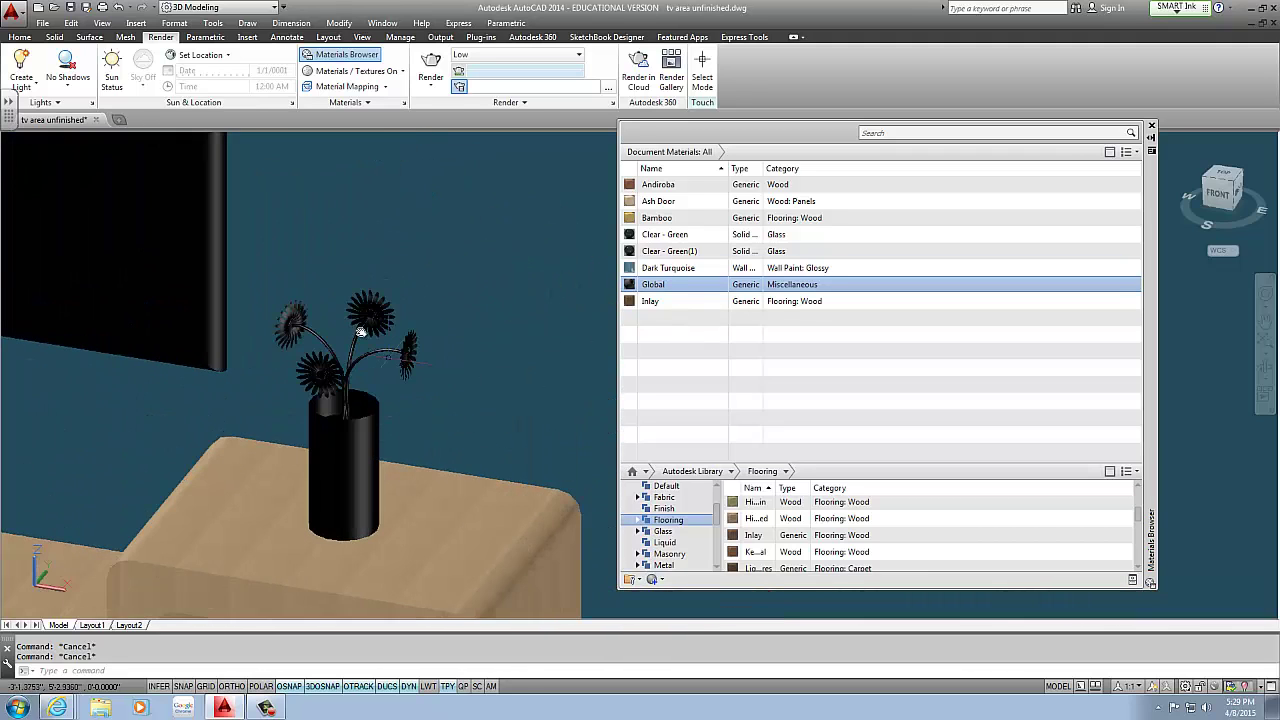
{"action": "middle_click_drag", "start_coordinate": [430, 329], "coordinate": [455, 283]}
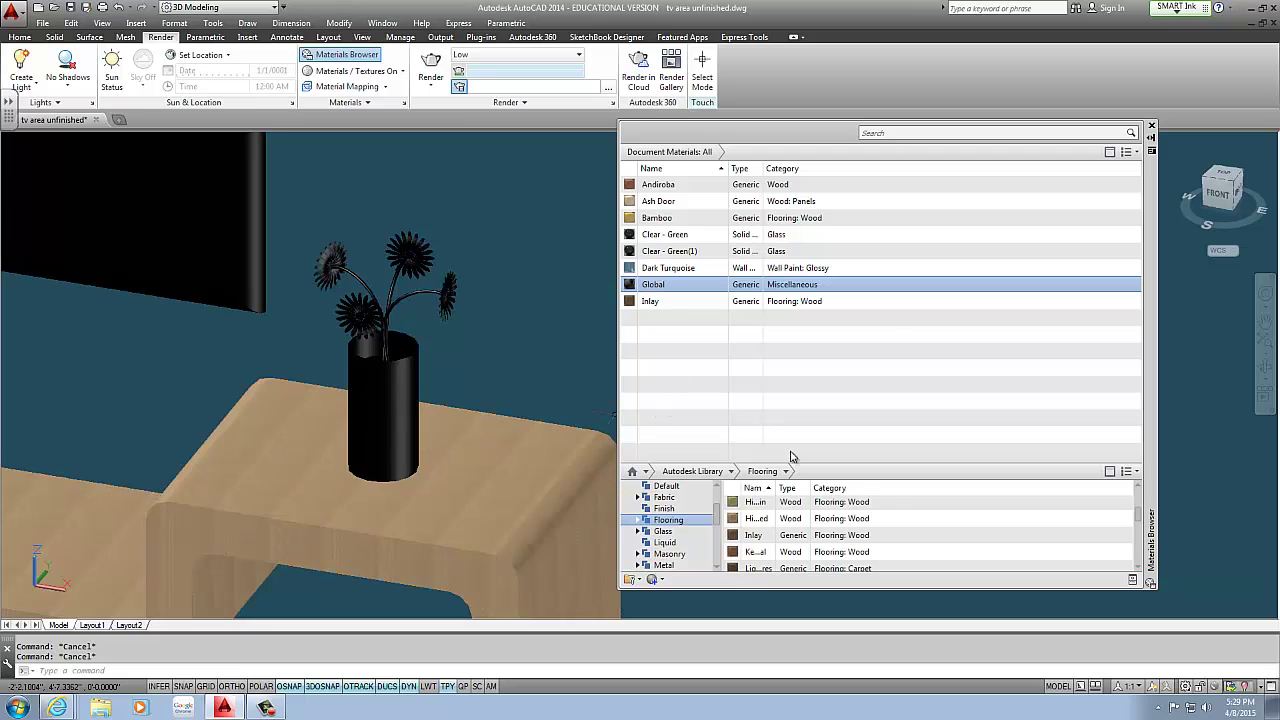
Step: Apply the High Gloss - Burnt Red material from the library's Plastic category to the TV on the wall
{"action": "scroll", "coordinate": [533, 498], "scroll_direction": "down", "scroll_amount": 4}
{"action": "scroll", "coordinate": [391, 402], "scroll_direction": "down", "scroll_amount": 4}
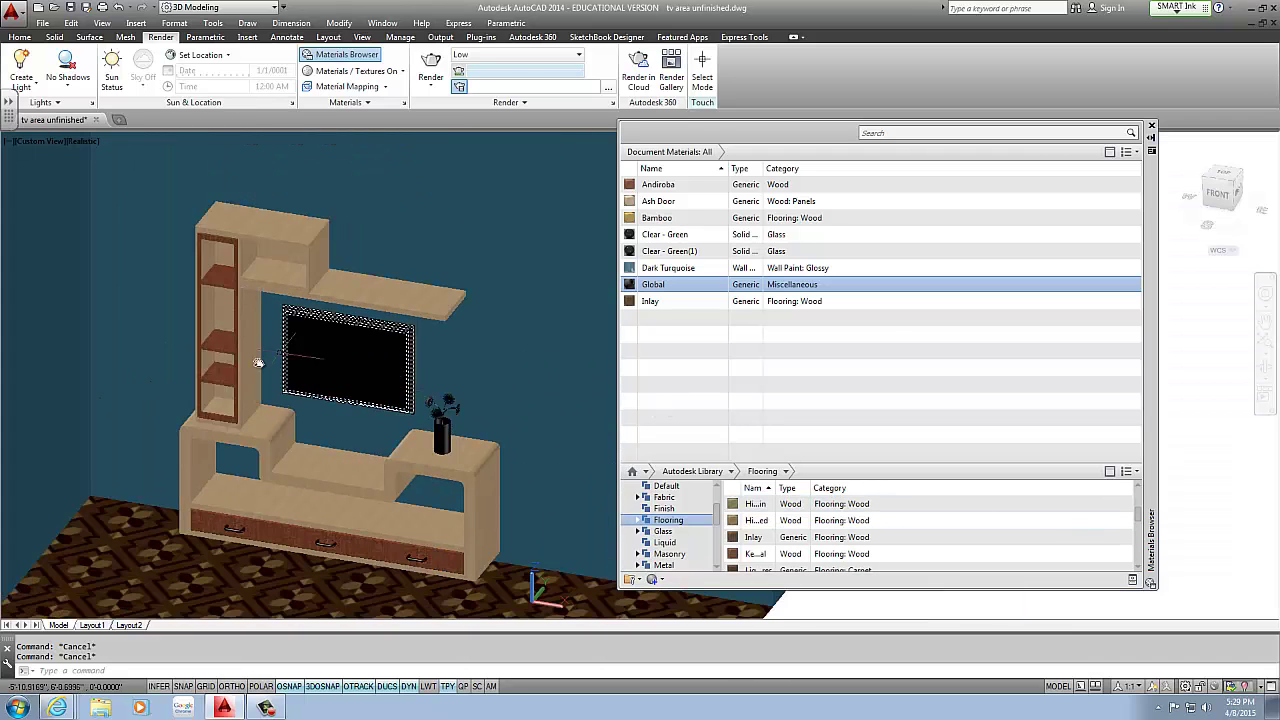
{"action": "middle_click_drag", "start_coordinate": [292, 402], "coordinate": [246, 382]}
{"action": "scroll", "coordinate": [248, 388], "scroll_direction": "up", "scroll_amount": 3}
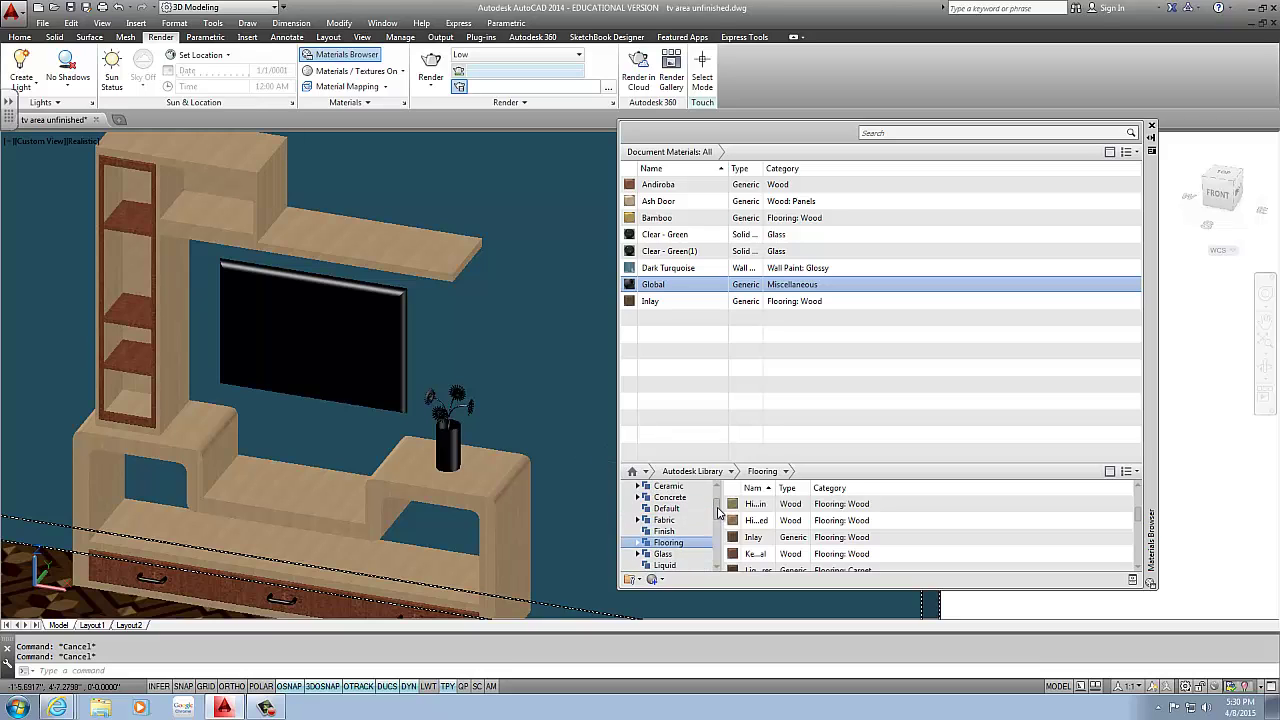
{"action": "left_click_drag", "start_coordinate": [717, 512], "coordinate": [719, 508]}
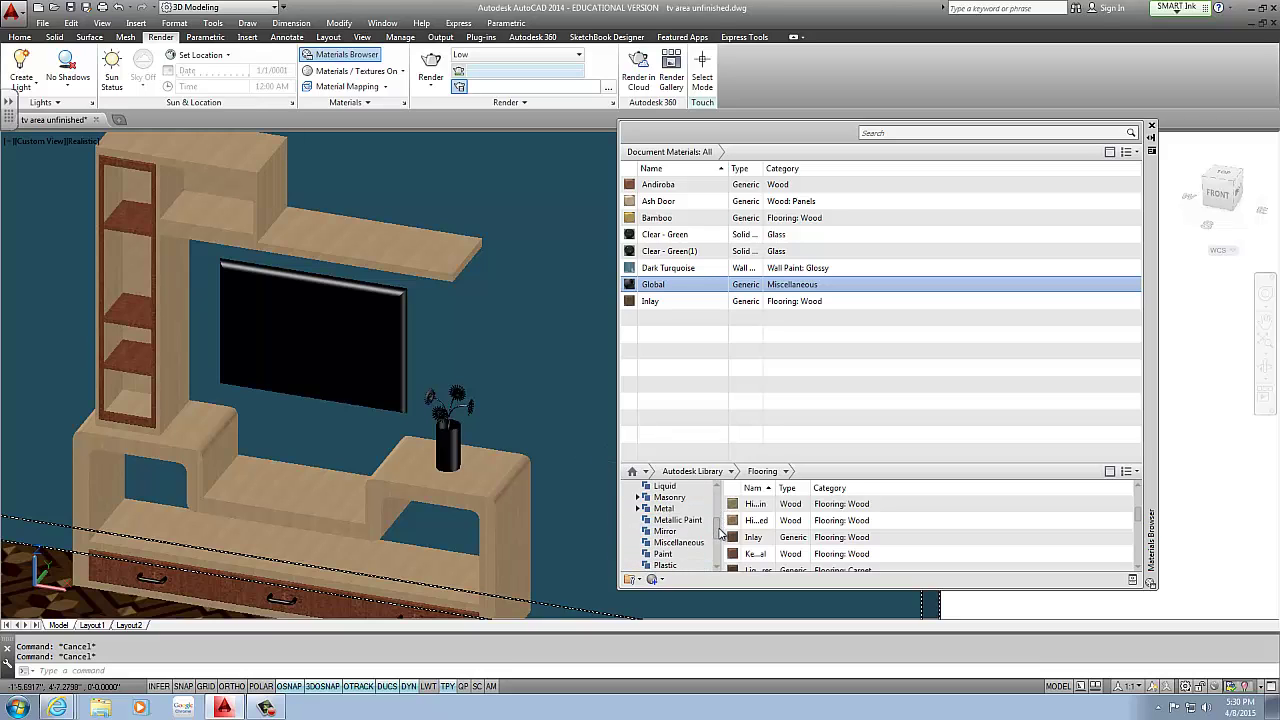
{"action": "left_click", "coordinate": [674, 532]}
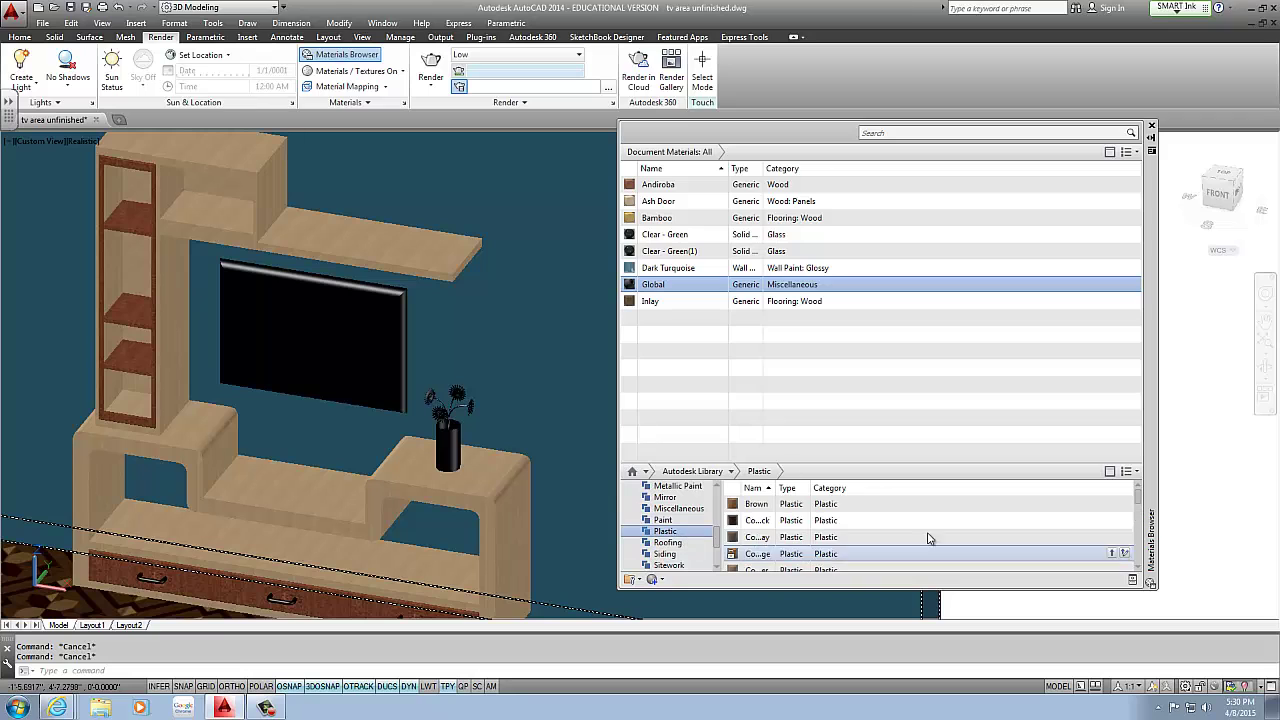
{"action": "left_click_drag", "start_coordinate": [1138, 500], "coordinate": [1124, 506]}
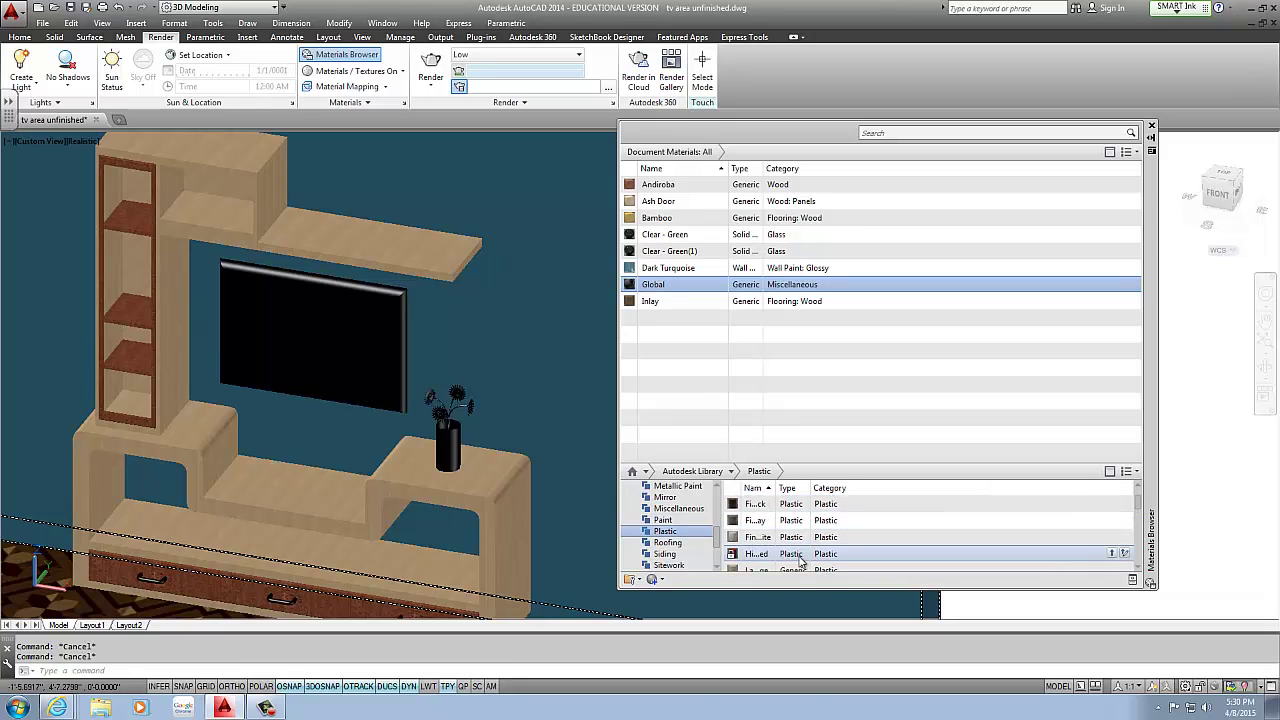
{"action": "left_click_drag", "start_coordinate": [333, 390], "coordinate": [330, 345]}
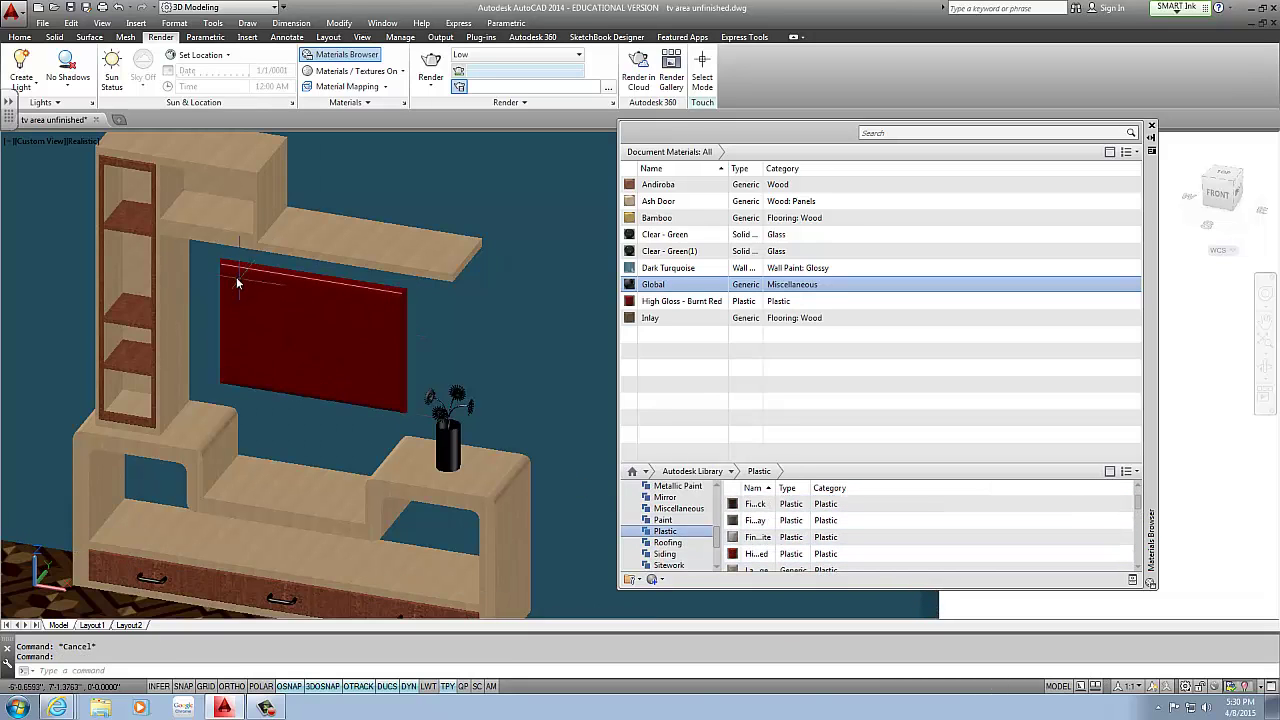
Step: Apply the Peach porcelain material from the library's Ceramic category to the vase on the cabinet
{"action": "middle_click_drag", "start_coordinate": [343, 297], "coordinate": [246, 289]}
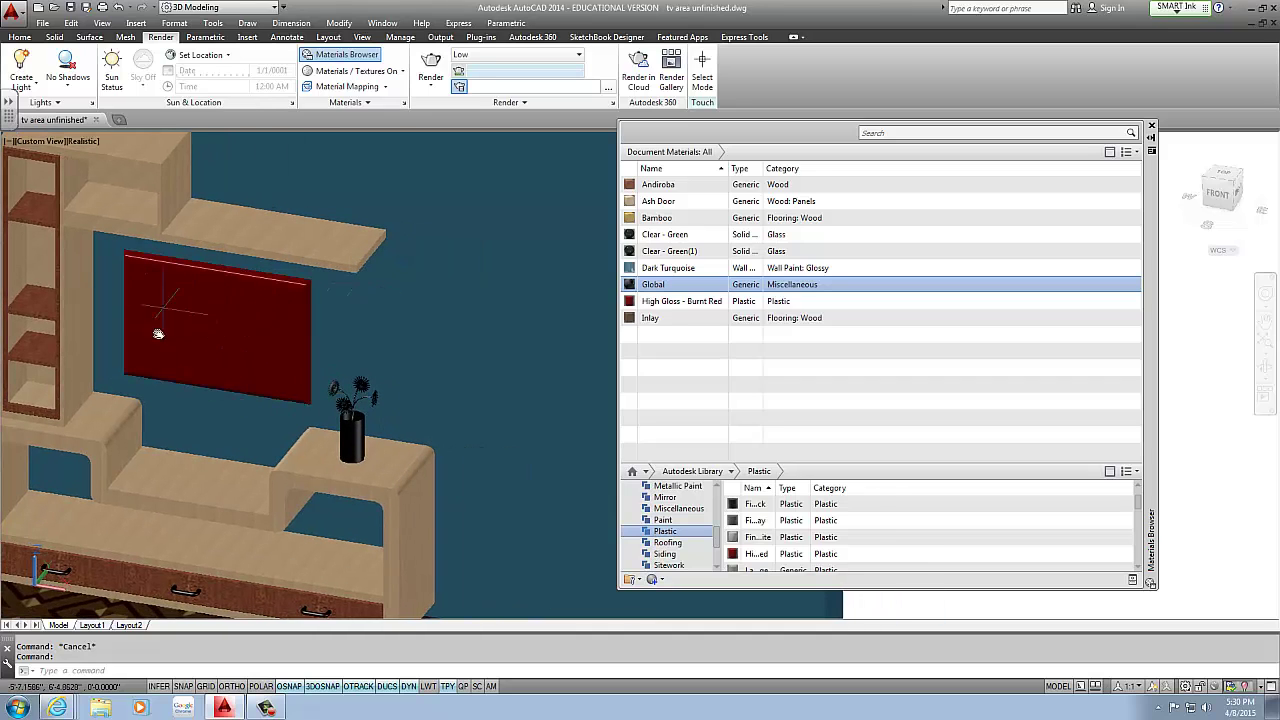
{"action": "middle_click_drag", "start_coordinate": [244, 366], "coordinate": [292, 319]}
{"action": "scroll", "coordinate": [292, 318], "scroll_direction": "up", "scroll_amount": 3}
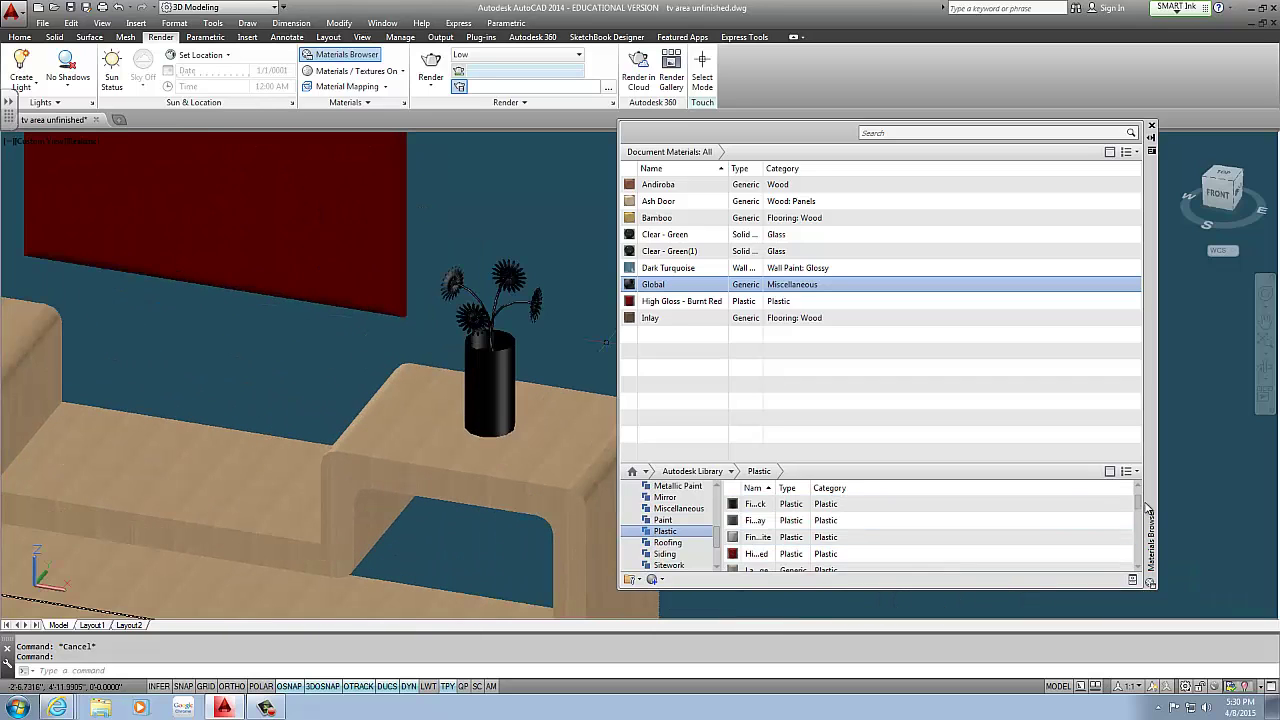
{"action": "left_click_drag", "start_coordinate": [1141, 508], "coordinate": [1137, 530]}
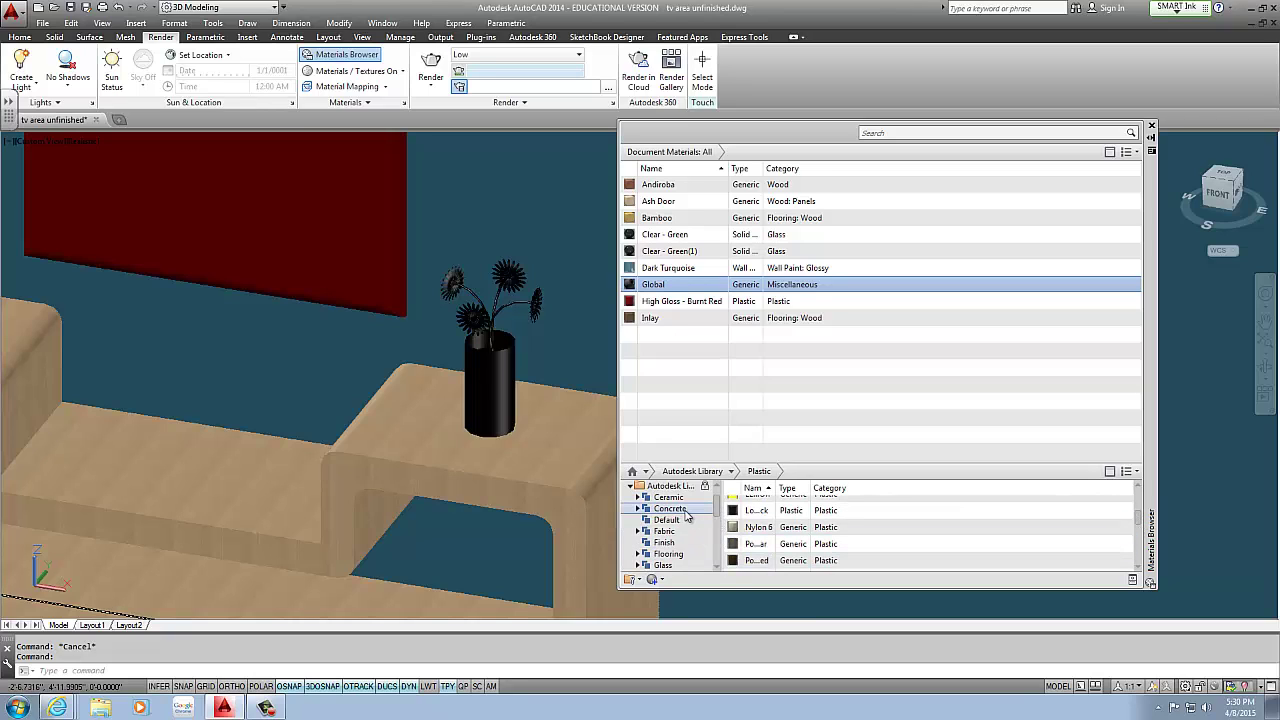
{"action": "left_click", "coordinate": [668, 497]}
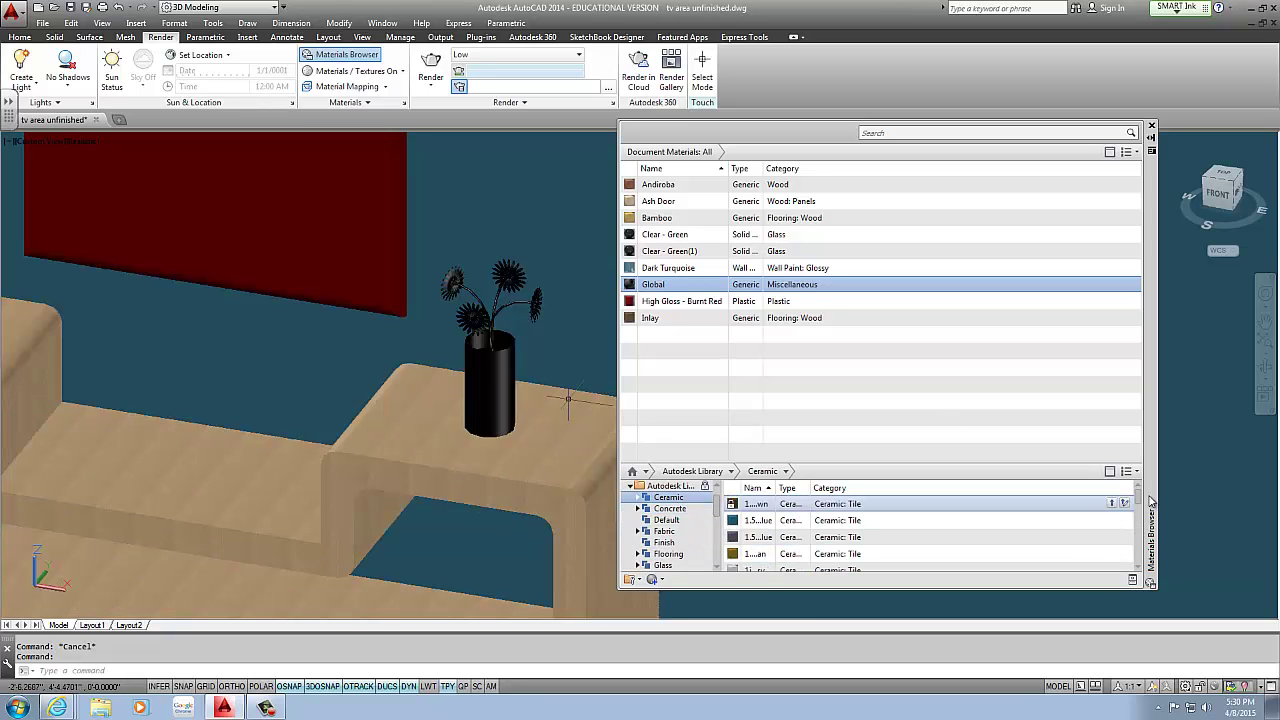
{"action": "left_click_drag", "start_coordinate": [1138, 499], "coordinate": [1139, 559]}
{"action": "scroll", "coordinate": [781, 543], "scroll_direction": "up", "scroll_amount": 1}
{"action": "scroll", "coordinate": [771, 556], "scroll_direction": "down", "scroll_amount": 1}
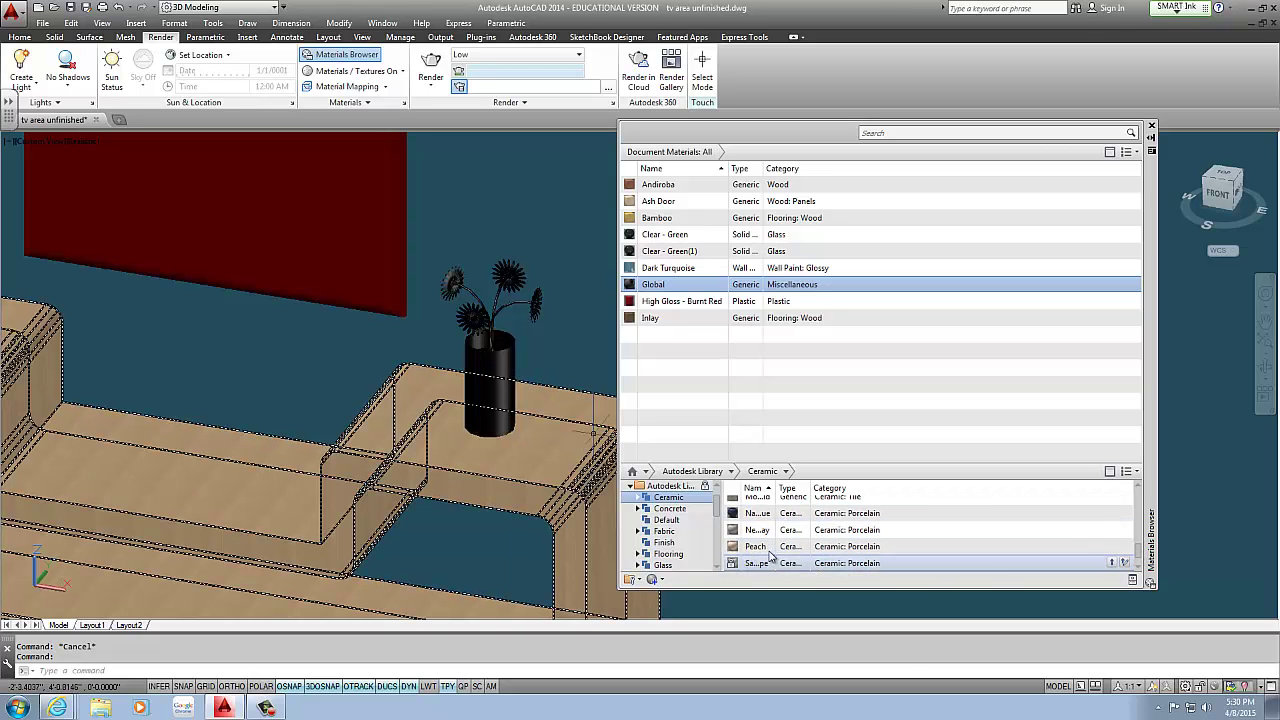
{"action": "left_click_drag", "start_coordinate": [769, 553], "coordinate": [508, 366]}
Step: Apply the Dirt - Dark Brown material from the library's Sitework category to the soil inside the vase
{"action": "scroll", "coordinate": [515, 380], "scroll_direction": "up", "scroll_amount": 8}
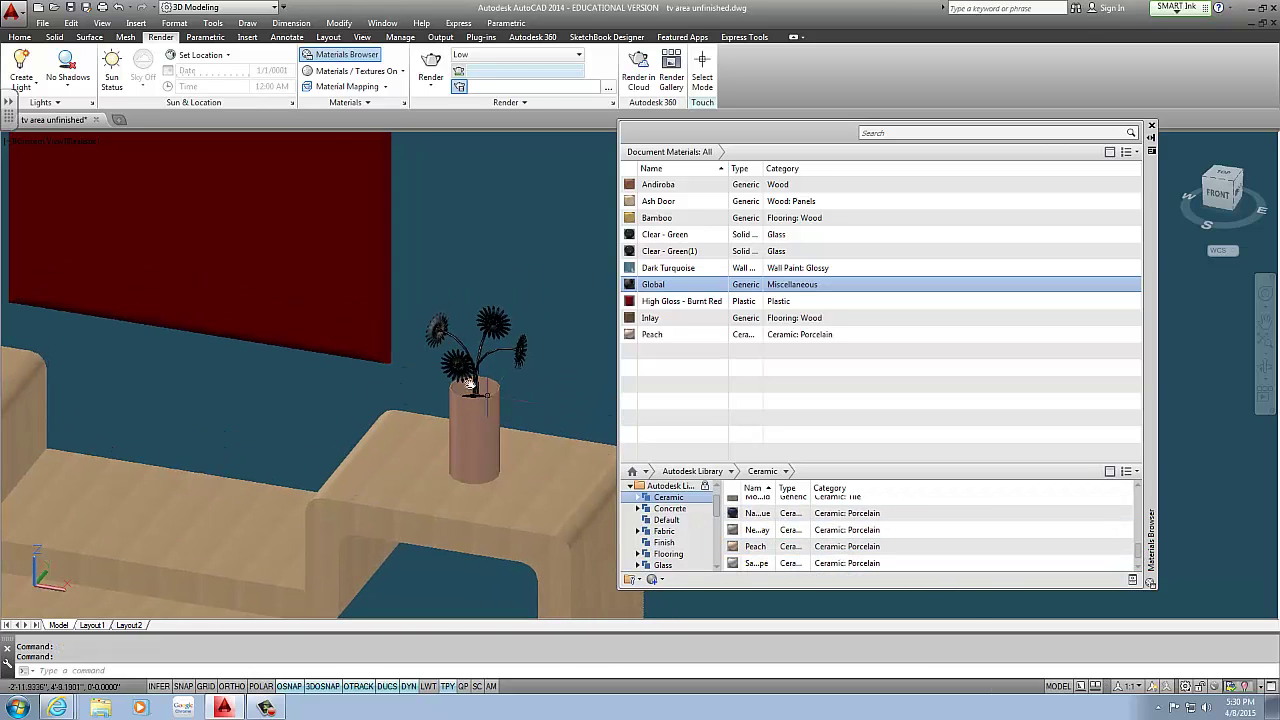
{"action": "middle_click_drag", "start_coordinate": [529, 415], "coordinate": [523, 343], "text": "shift"}
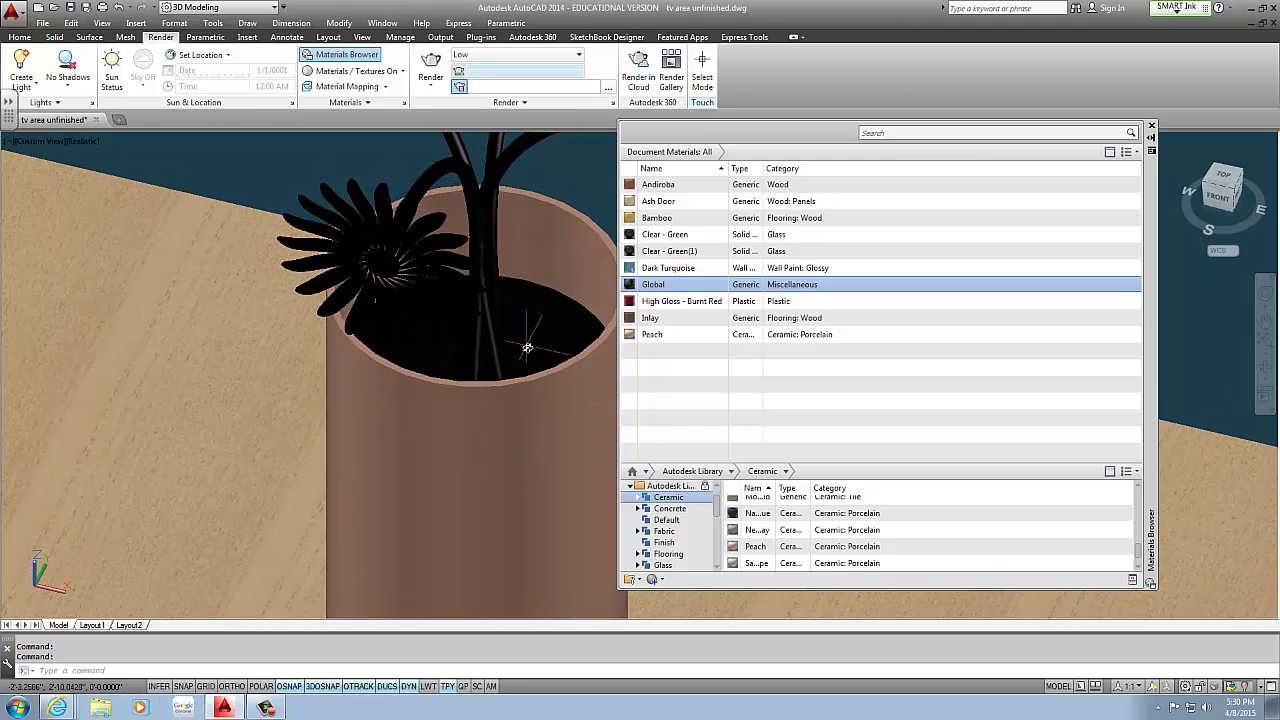
{"action": "scroll", "coordinate": [721, 512], "scroll_direction": "up", "scroll_amount": 1}
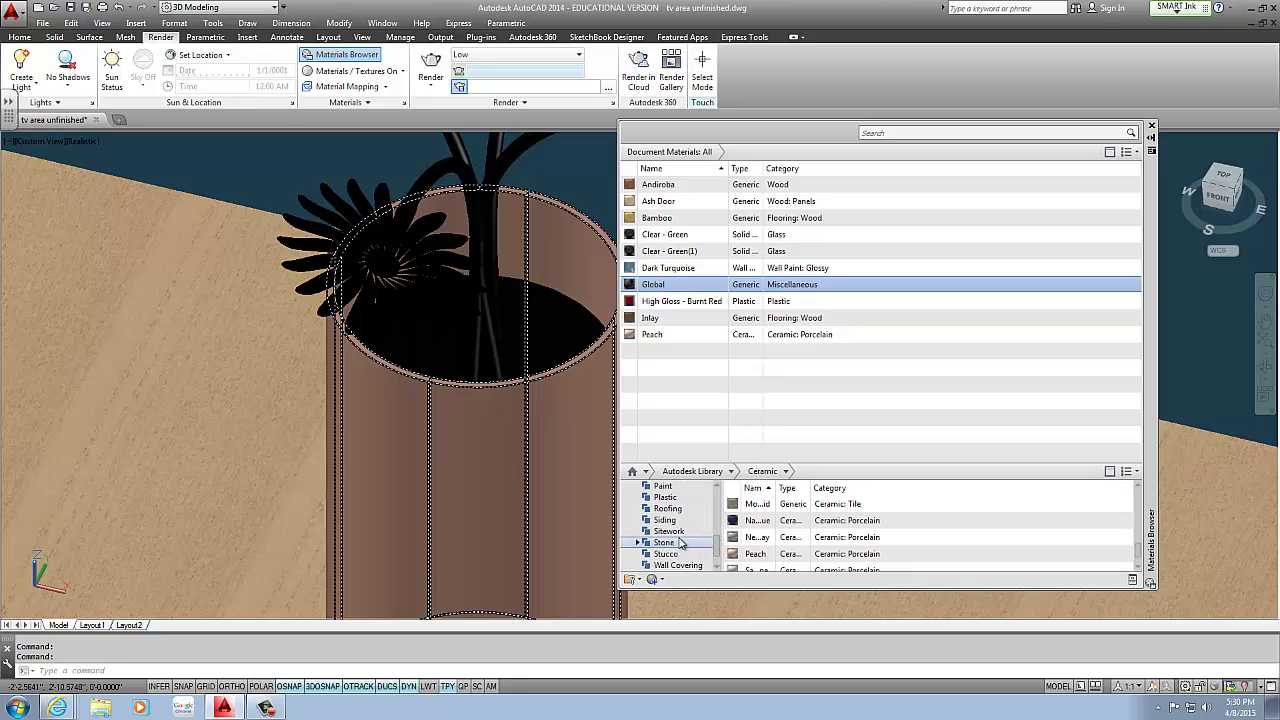
{"action": "left_click", "coordinate": [676, 533]}
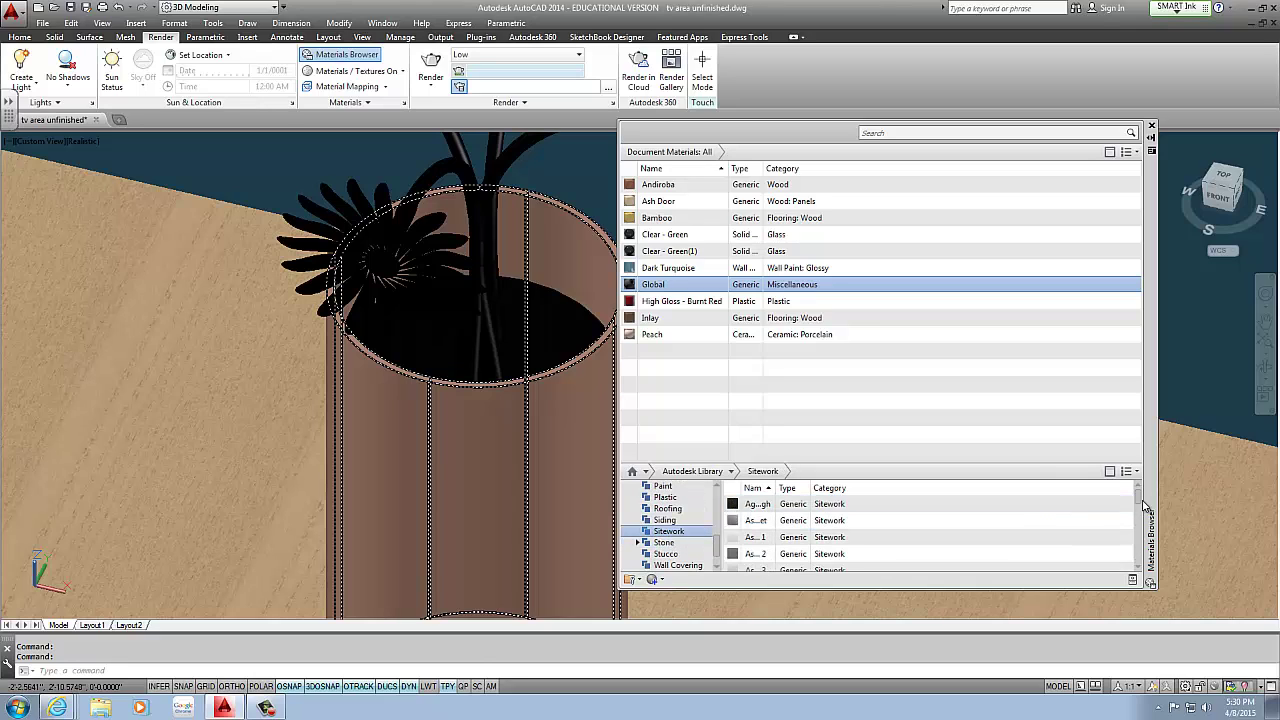
{"action": "scroll", "coordinate": [1140, 516], "scroll_direction": "down", "scroll_amount": 3}
{"action": "scroll", "coordinate": [1140, 516], "scroll_direction": "down", "scroll_amount": 1}
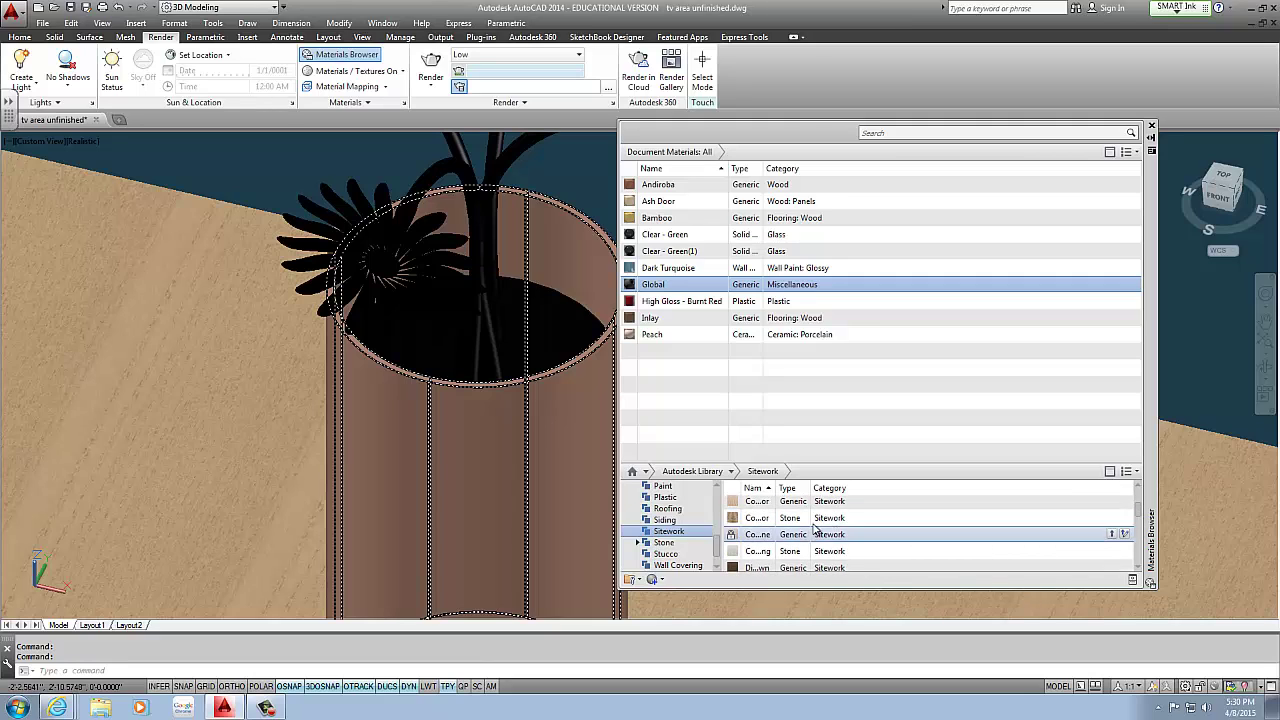
{"action": "scroll", "coordinate": [780, 530], "scroll_direction": "down", "scroll_amount": 3}
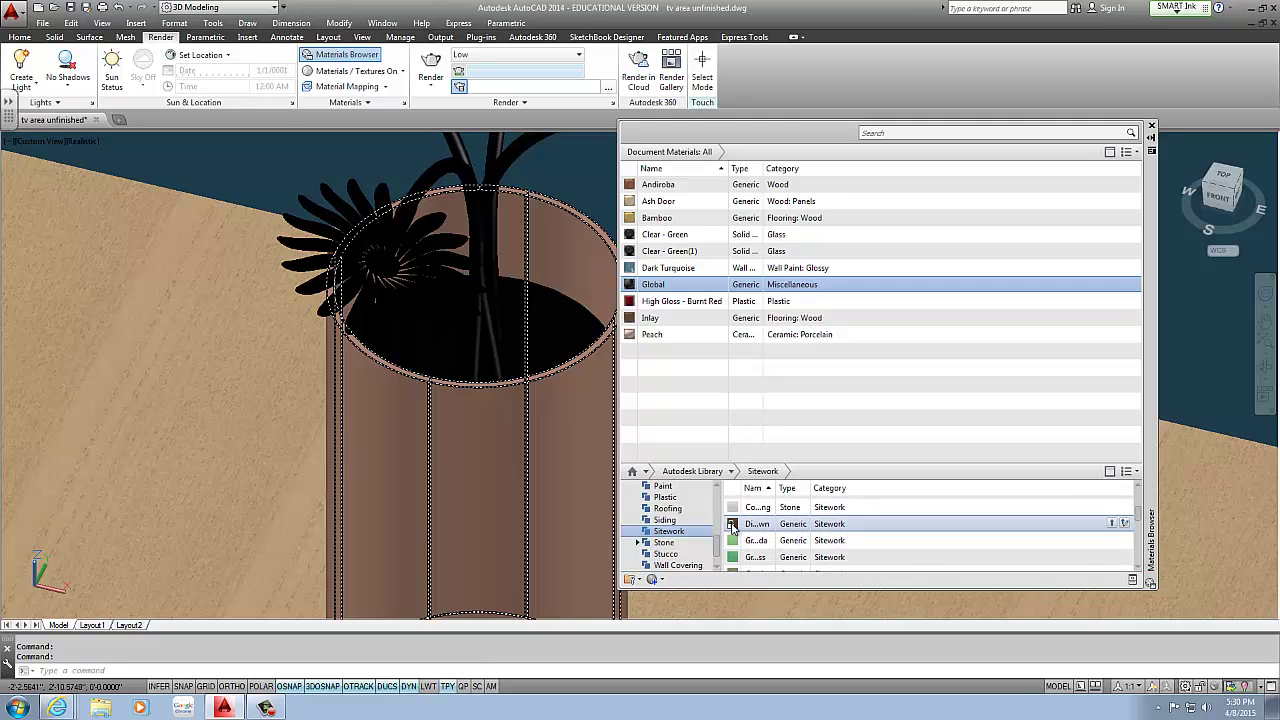
{"action": "left_click_drag", "start_coordinate": [543, 347], "coordinate": [551, 338]}
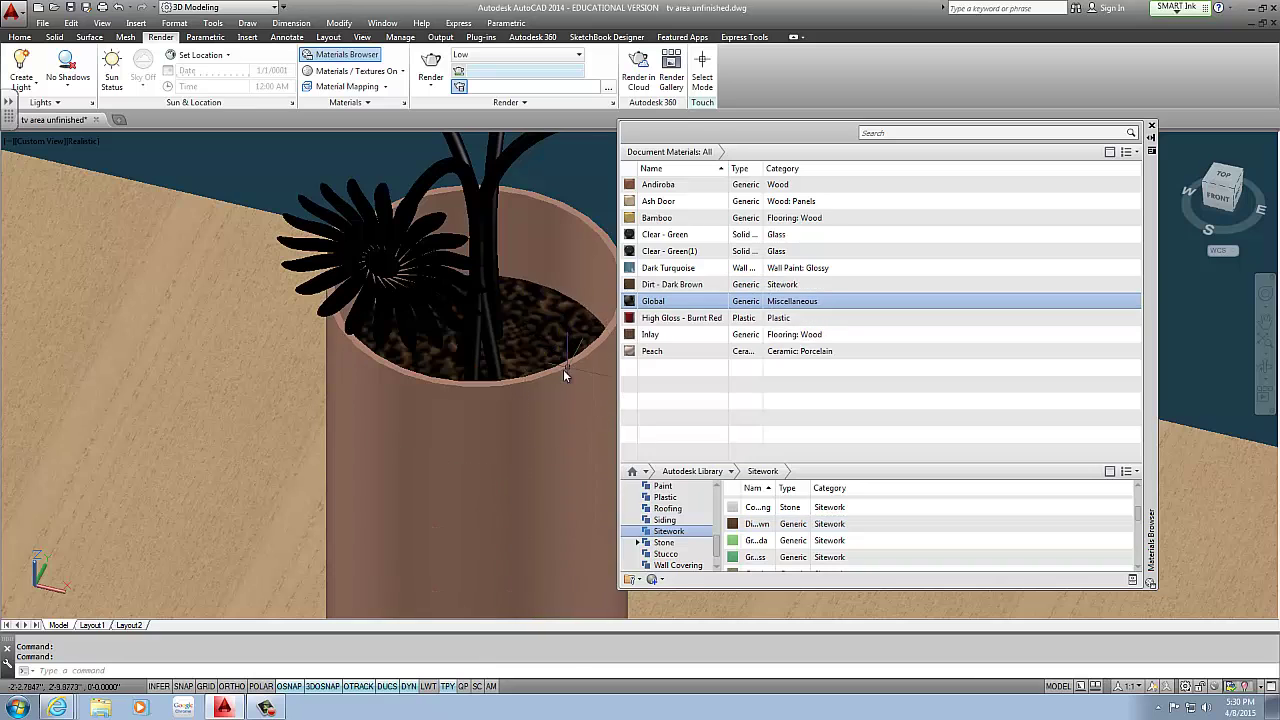
Step: Apply the Grass - Bermuda material from the library's Sitework category to the flower stems in the vase
{"action": "scroll", "coordinate": [518, 360], "scroll_direction": "up", "scroll_amount": 5}
{"action": "scroll", "coordinate": [520, 365], "scroll_direction": "down", "scroll_amount": 5}
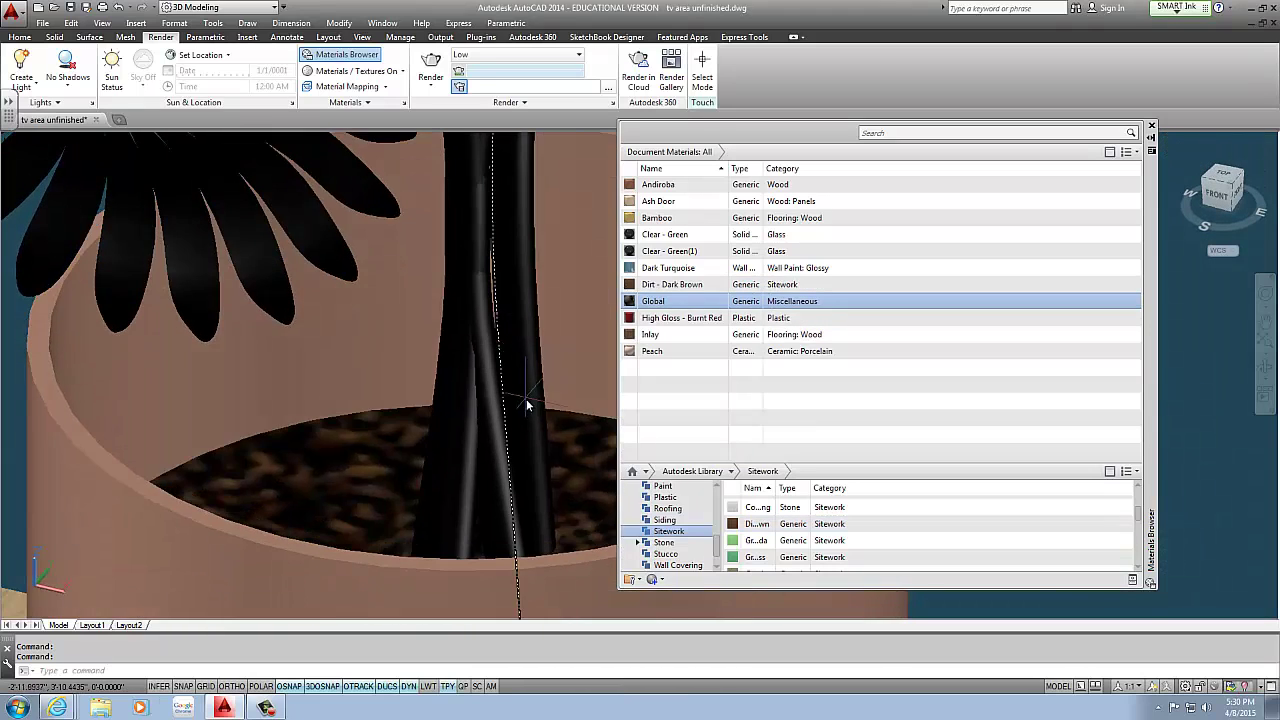
{"action": "scroll", "coordinate": [777, 554], "scroll_direction": "up", "scroll_amount": 1}
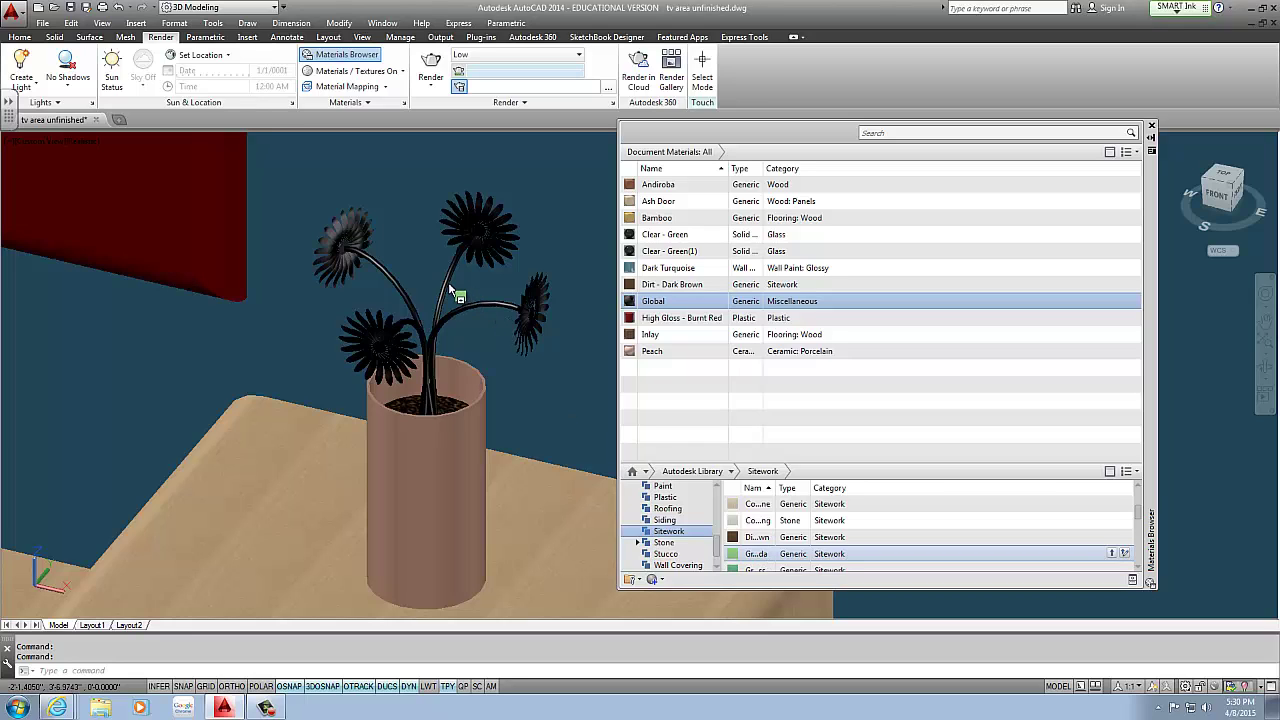
{"action": "left_click_drag", "start_coordinate": [450, 293], "coordinate": [450, 295]}
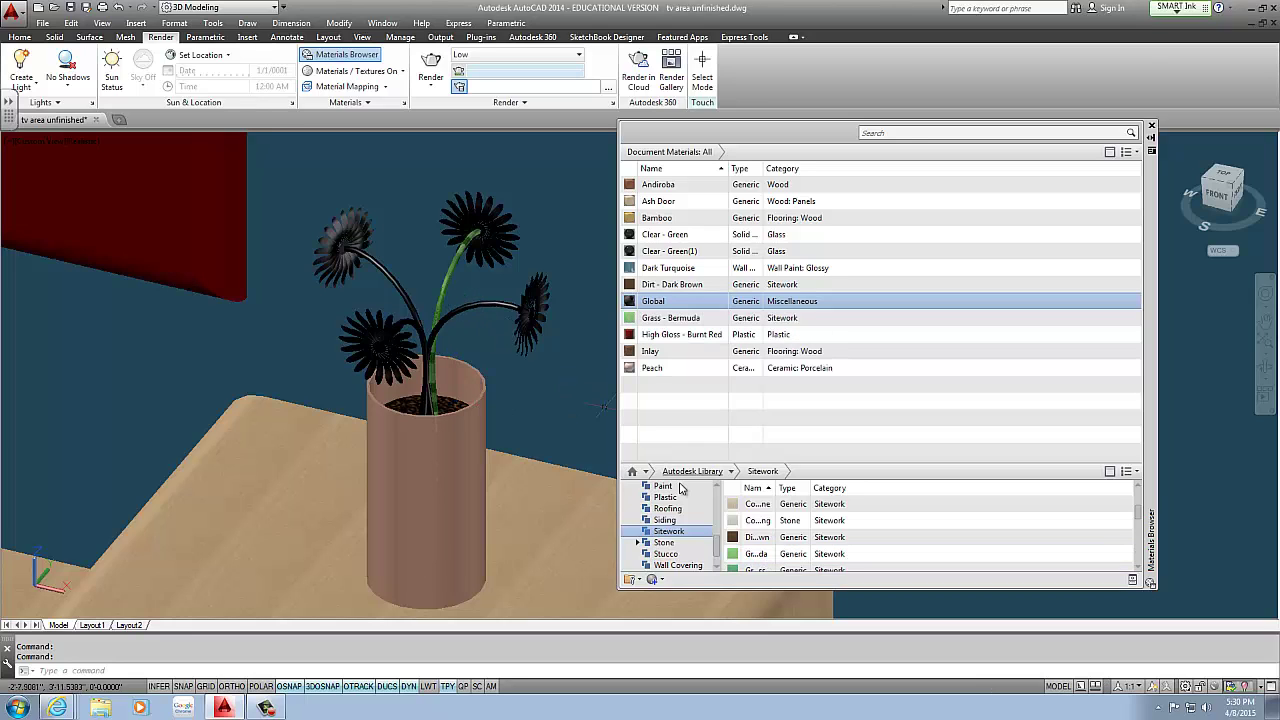
{"action": "left_click_drag", "start_coordinate": [670, 318], "coordinate": [464, 313]}
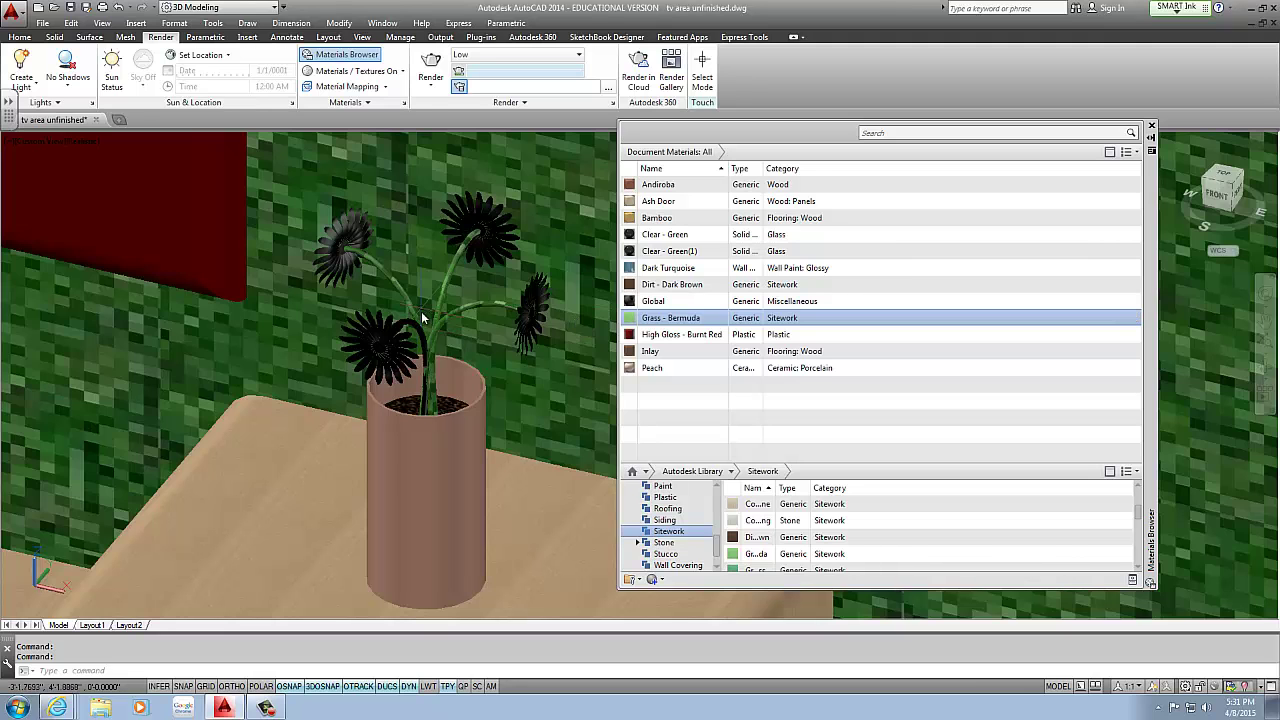
{"action": "scroll", "coordinate": [424, 319], "scroll_direction": "down", "scroll_amount": 5}
{"action": "scroll", "coordinate": [600, 348], "scroll_direction": "up", "scroll_amount": 4}
{"action": "left_click_drag", "start_coordinate": [675, 319], "coordinate": [291, 390]}
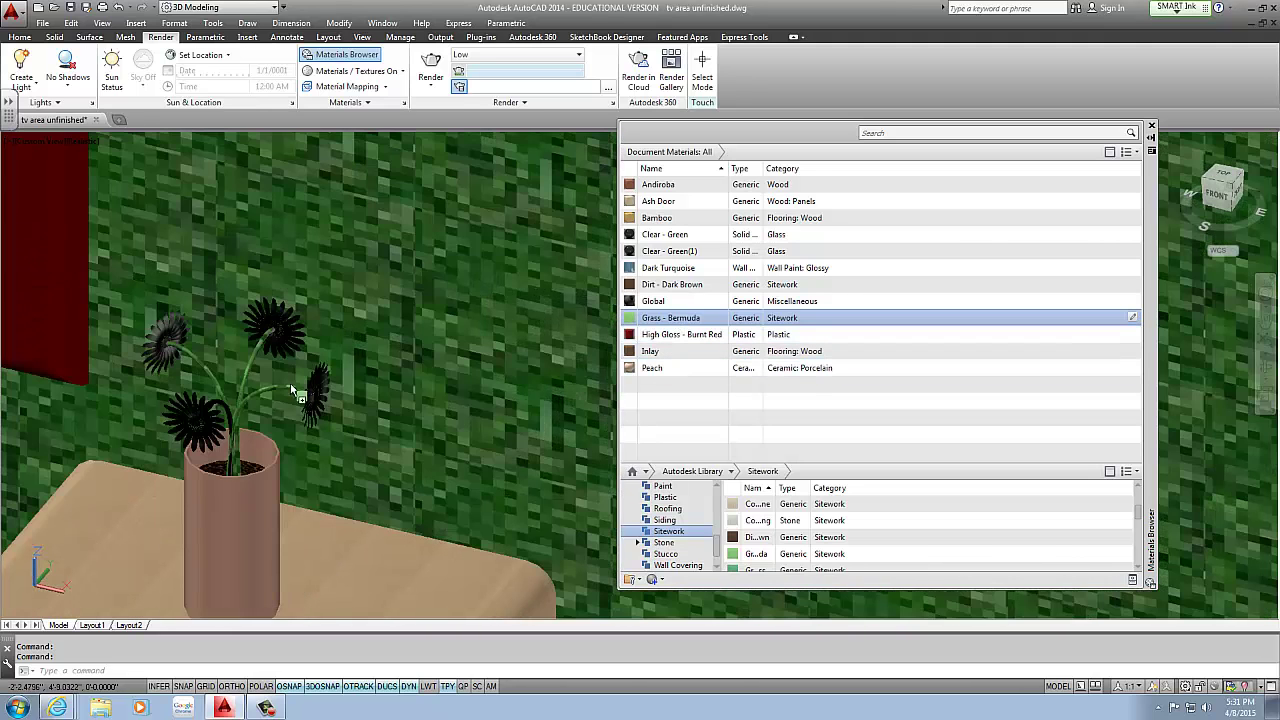
{"action": "middle_click_drag", "start_coordinate": [346, 367], "coordinate": [374, 357]}
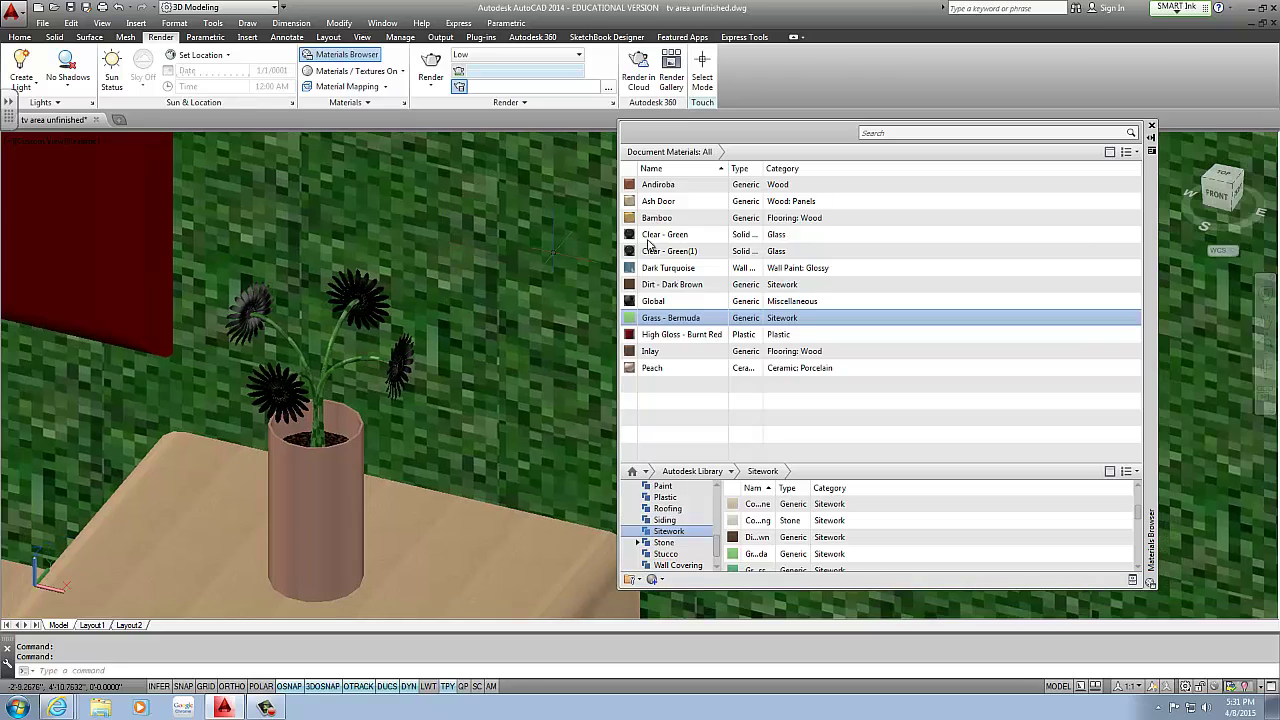
Step: Reapply the Dark Turquoise wall paint from the document materials to the room's walls
{"action": "scroll", "coordinate": [468, 295], "scroll_direction": "down", "scroll_amount": 10}
{"action": "middle_click_drag", "start_coordinate": [407, 258], "coordinate": [396, 298]}
{"action": "scroll", "coordinate": [400, 295], "scroll_direction": "up", "scroll_amount": 5}
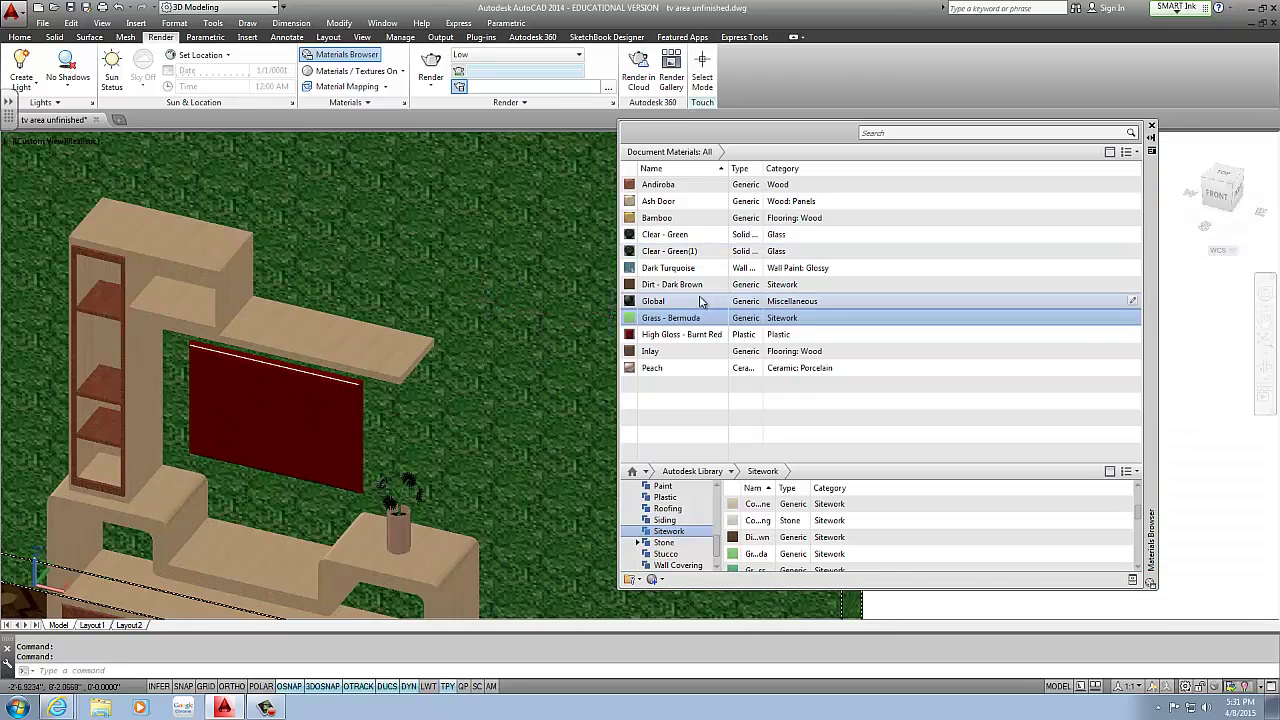
{"action": "left_click", "coordinate": [678, 270]}
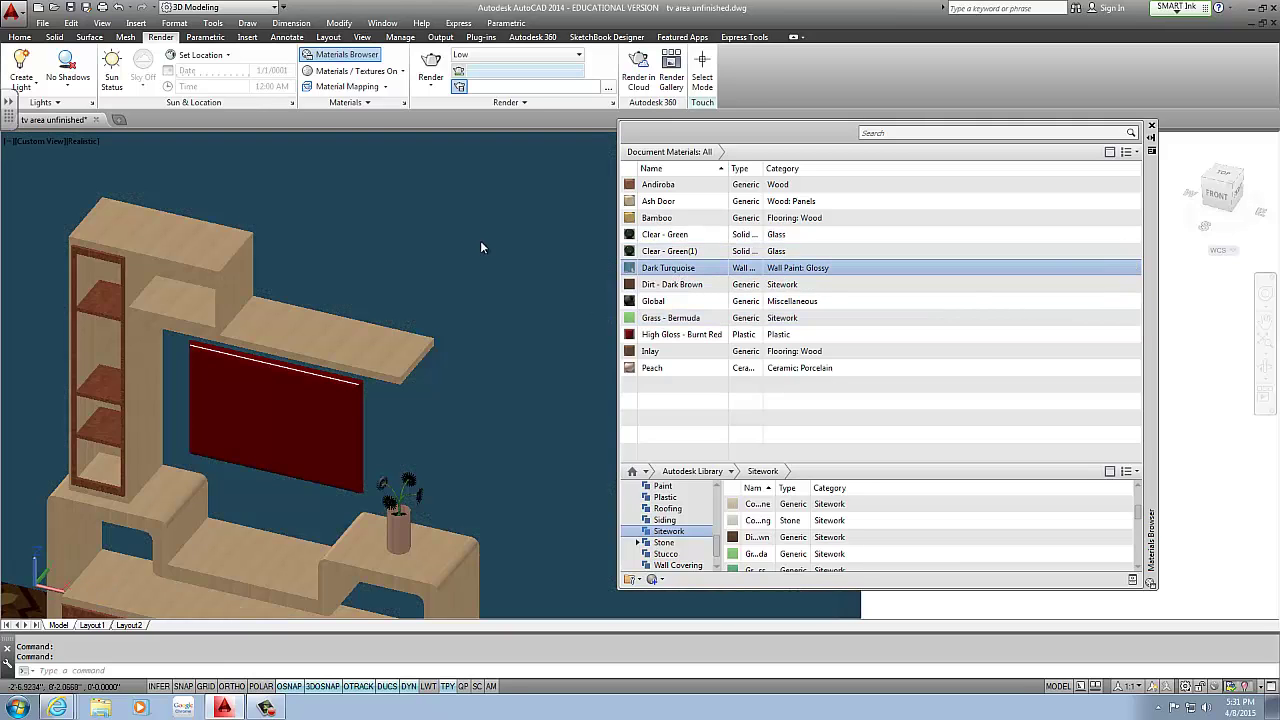
{"action": "middle_click_drag", "start_coordinate": [462, 405], "coordinate": [491, 373]}
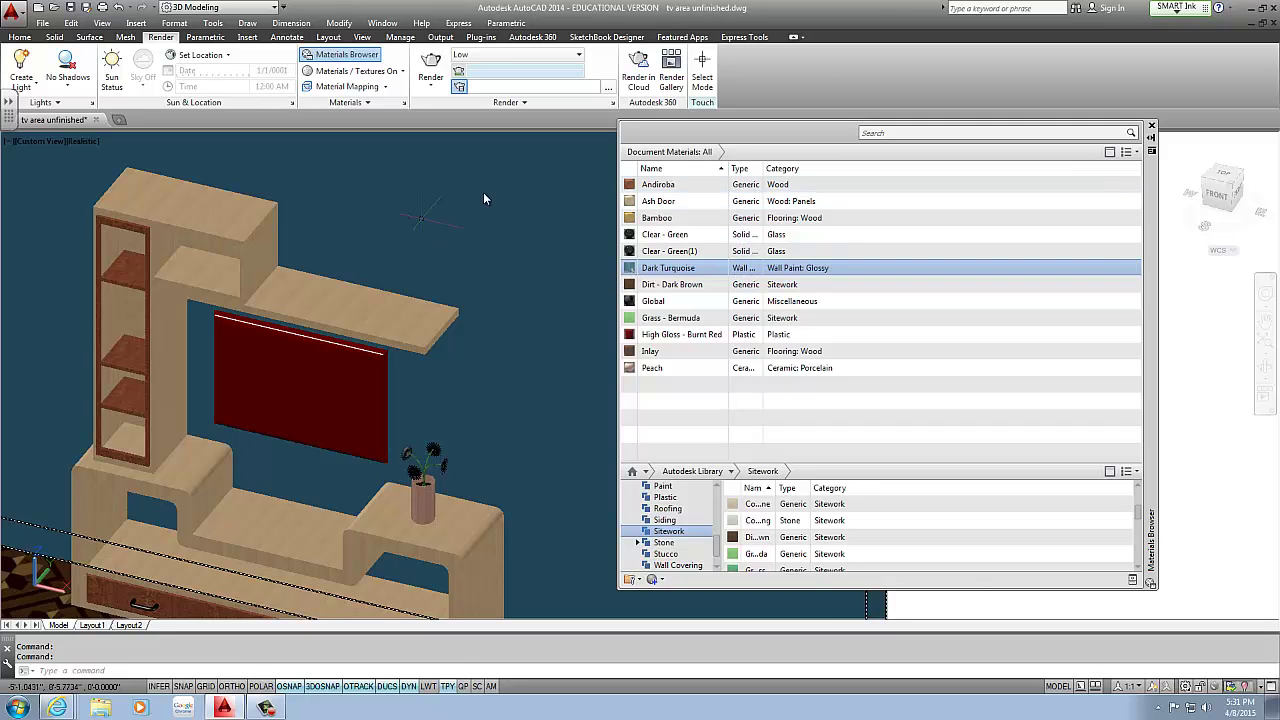
Step: Apply the Smooth - Light Orange material from the library's Plastic category to one petal of the lowest flower
{"action": "scroll", "coordinate": [478, 226], "scroll_direction": "down", "scroll_amount": 3}
{"action": "scroll", "coordinate": [480, 291], "scroll_direction": "up", "scroll_amount": 5}
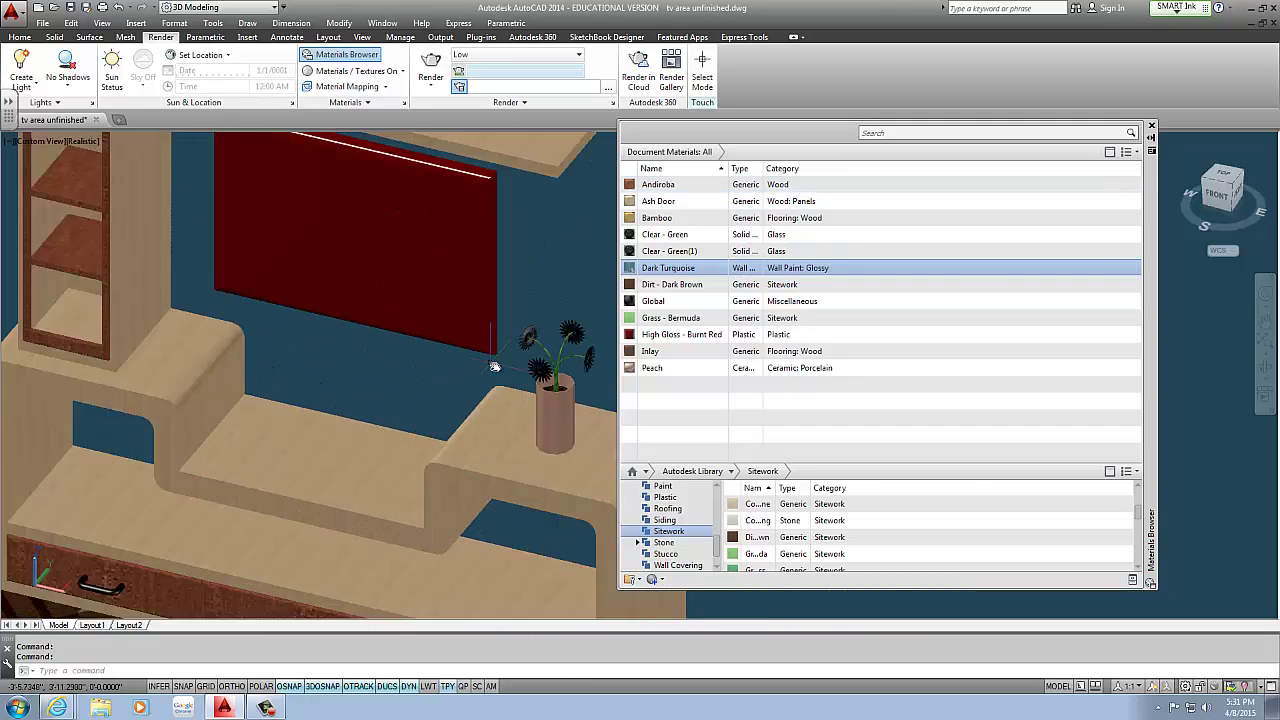
{"action": "scroll", "coordinate": [494, 367], "scroll_direction": "up", "scroll_amount": 8}
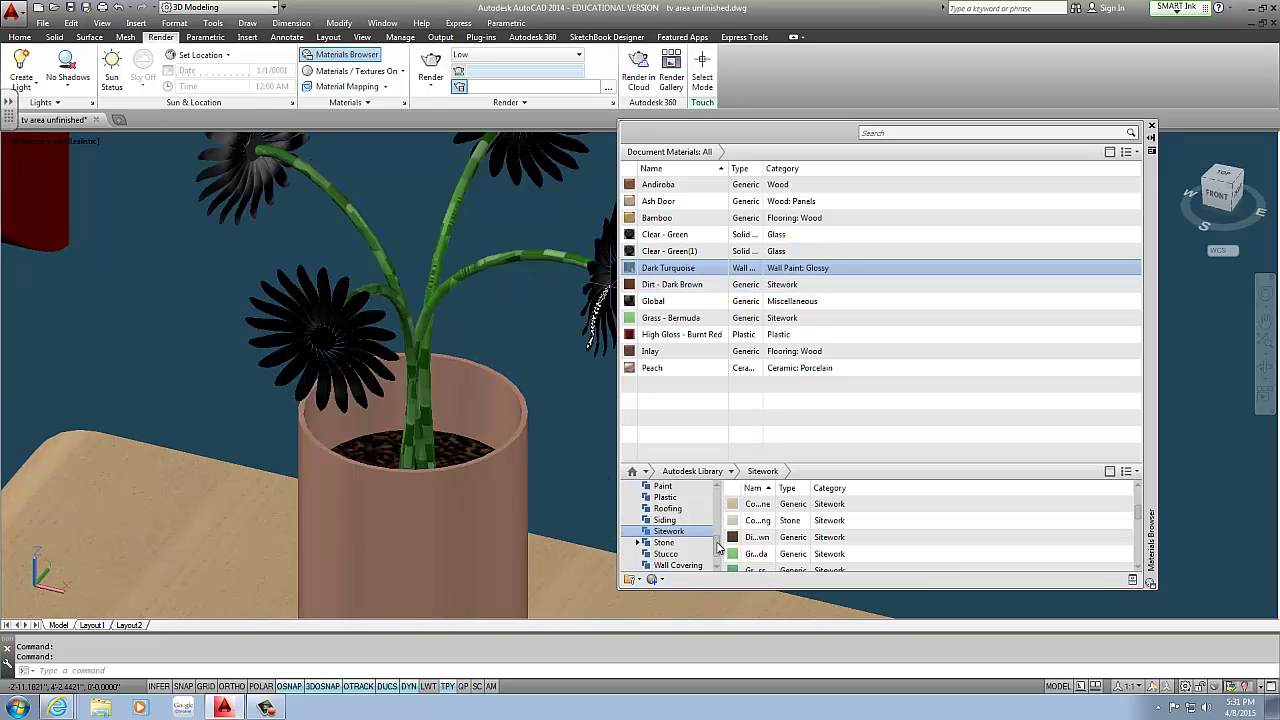
{"action": "left_click_drag", "start_coordinate": [717, 543], "coordinate": [717, 547]}
{"action": "left_click_drag", "start_coordinate": [1138, 515], "coordinate": [1141, 559]}
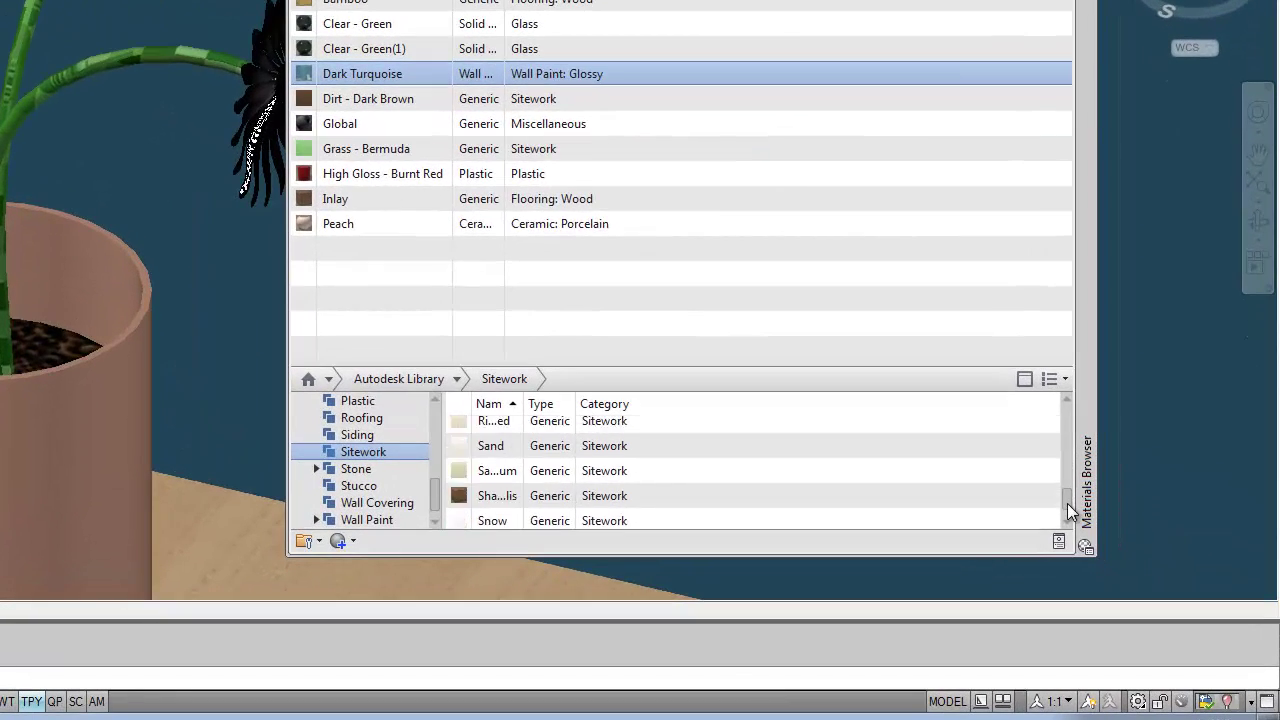
{"action": "left_click_drag", "start_coordinate": [1068, 511], "coordinate": [1066, 412]}
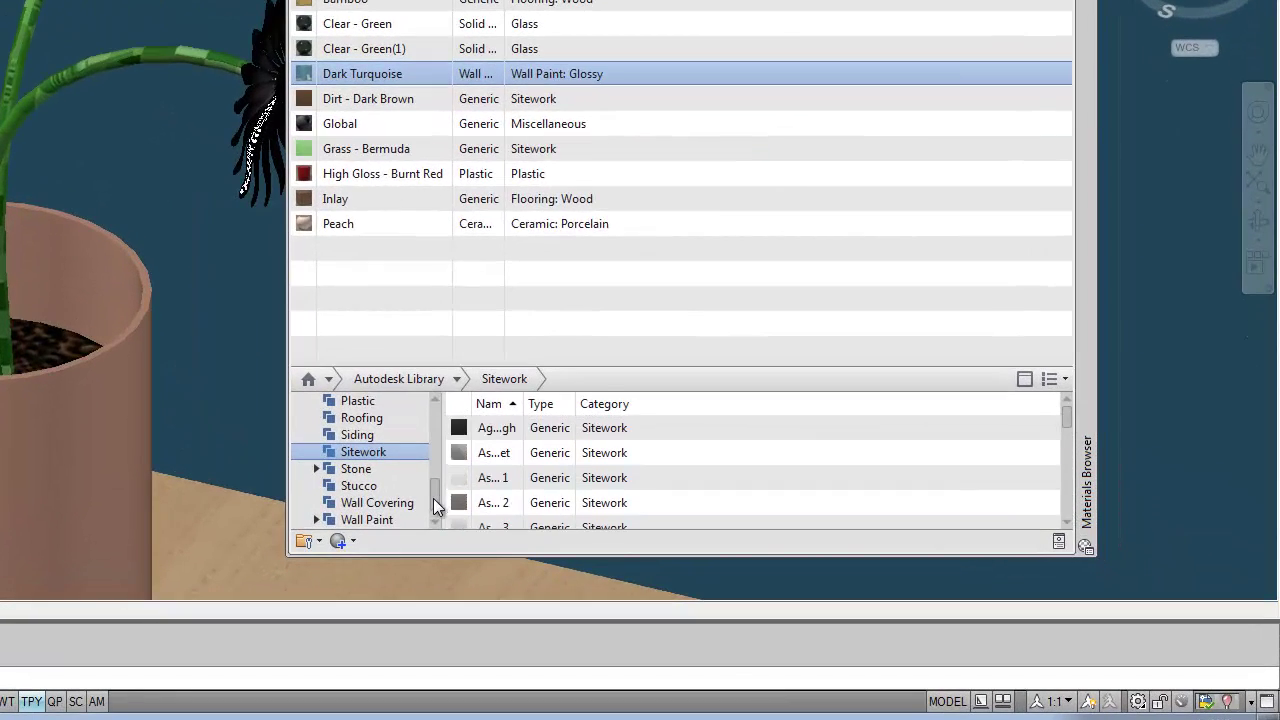
{"action": "scroll", "coordinate": [430, 490], "scroll_direction": "up", "scroll_amount": 1}
{"action": "left_click", "coordinate": [370, 455]}
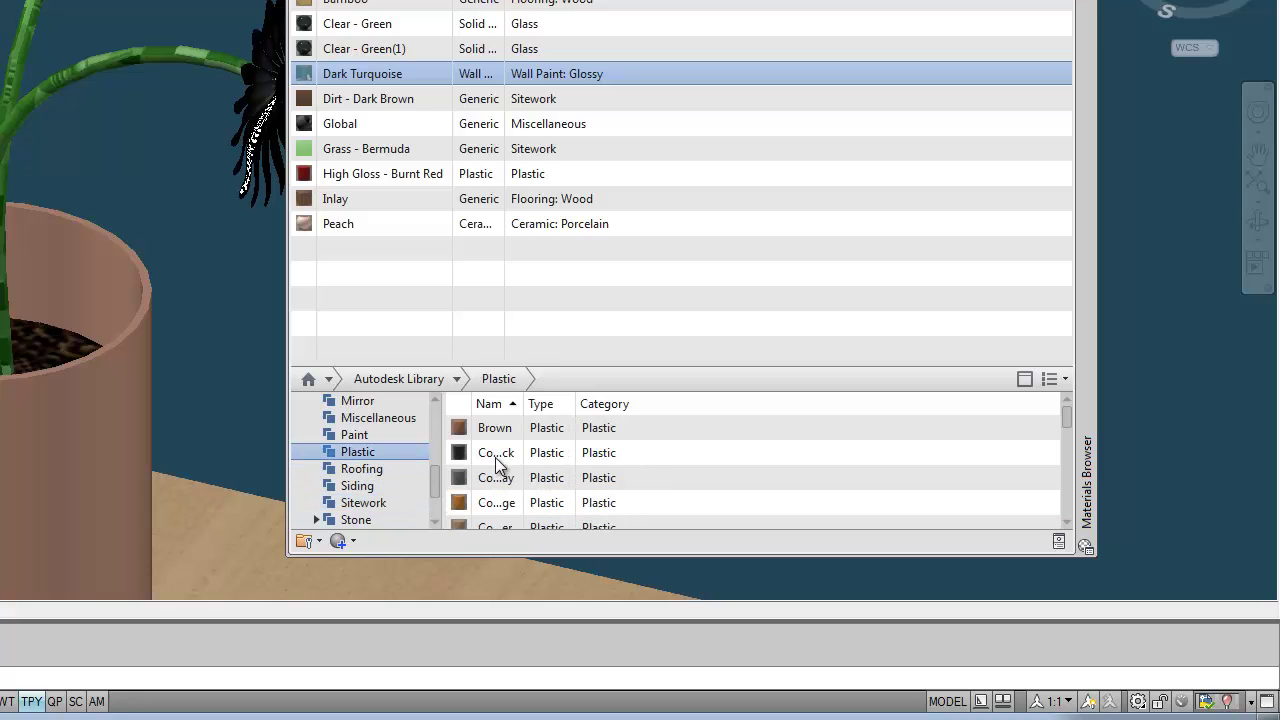
{"action": "left_click_drag", "start_coordinate": [1064, 423], "coordinate": [1069, 474]}
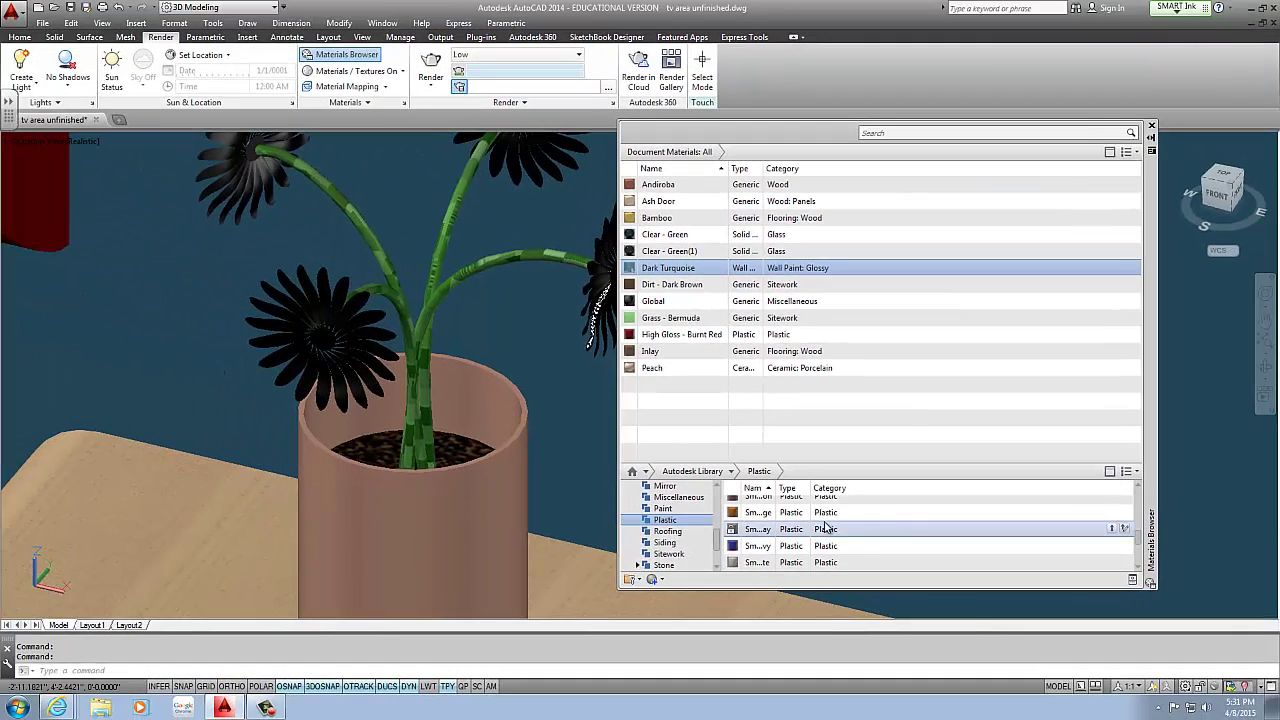
{"action": "left_click_drag", "start_coordinate": [800, 512], "coordinate": [686, 486]}
{"action": "left_click_drag", "start_coordinate": [363, 377], "coordinate": [364, 378]}
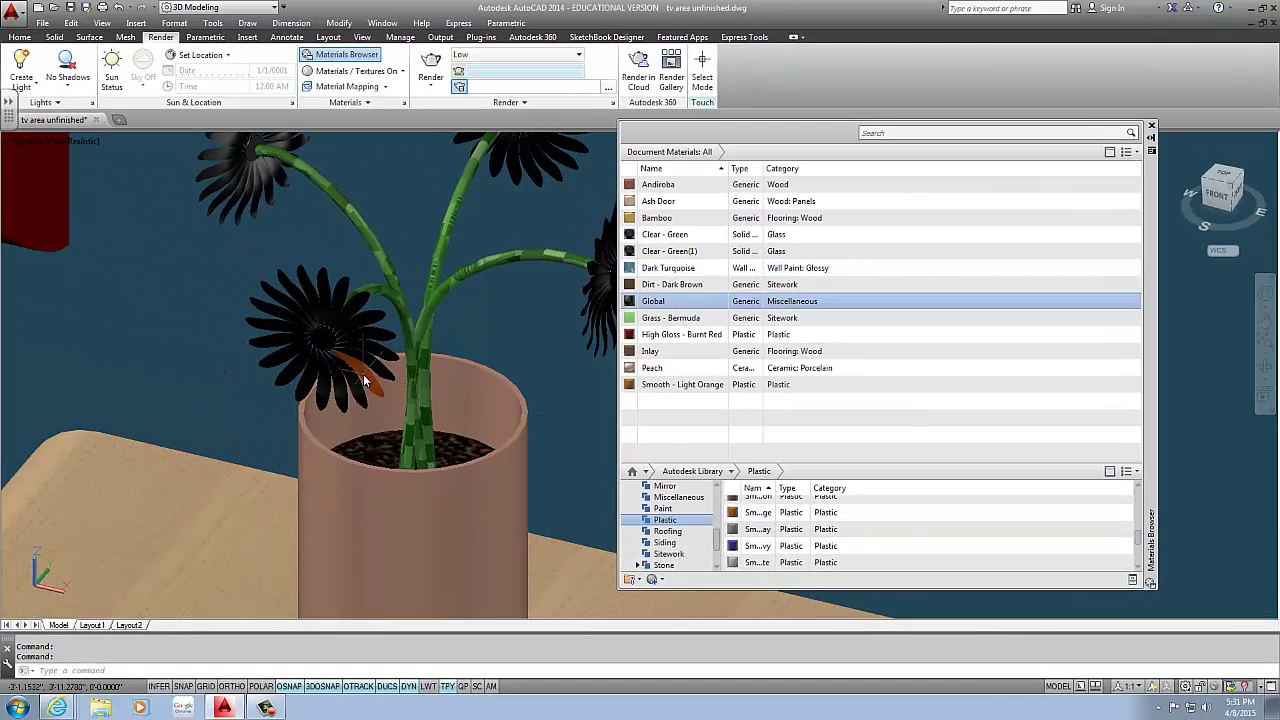
Step: Collapse the Materials Browser to free the drawing area around the room model
{"action": "scroll", "coordinate": [420, 412], "scroll_direction": "down", "scroll_amount": 1}
{"action": "scroll", "coordinate": [345, 390], "scroll_direction": "up", "scroll_amount": 4}
{"action": "scroll", "coordinate": [468, 393], "scroll_direction": "down", "scroll_amount": 8}
{"action": "scroll", "coordinate": [502, 383], "scroll_direction": "up", "scroll_amount": 5}
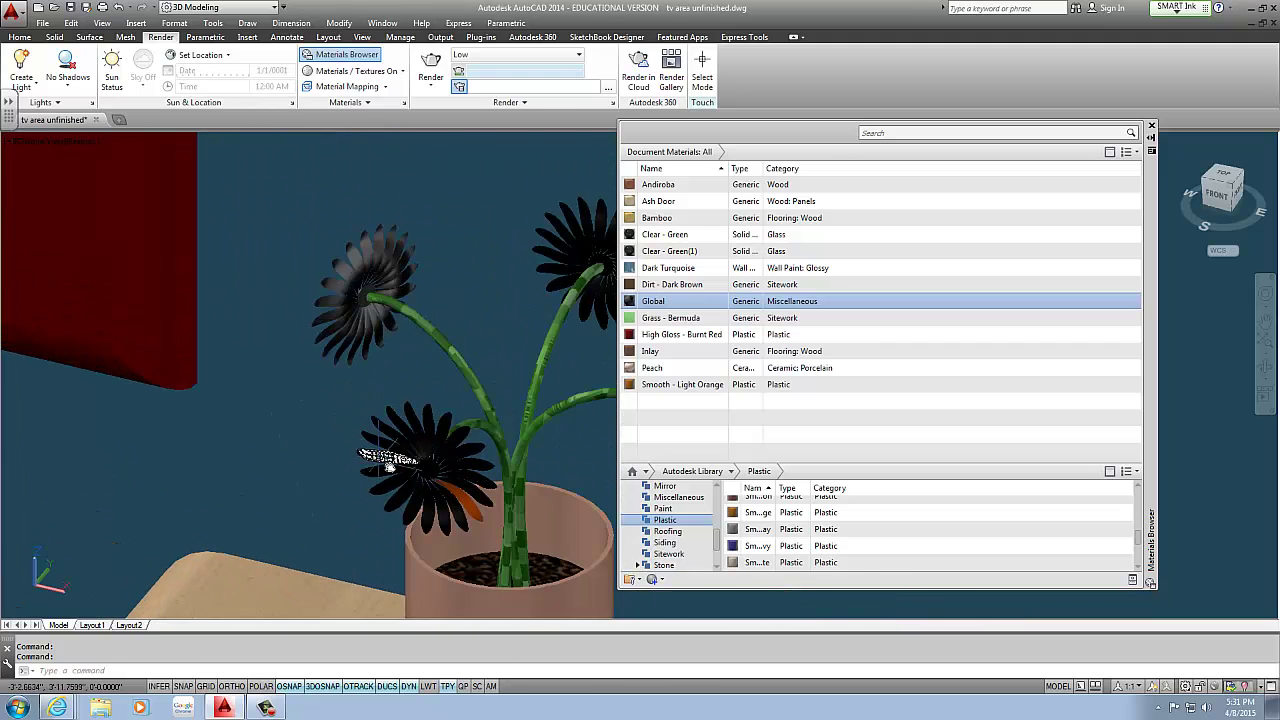
{"action": "scroll", "coordinate": [410, 440], "scroll_direction": "down", "scroll_amount": 8}
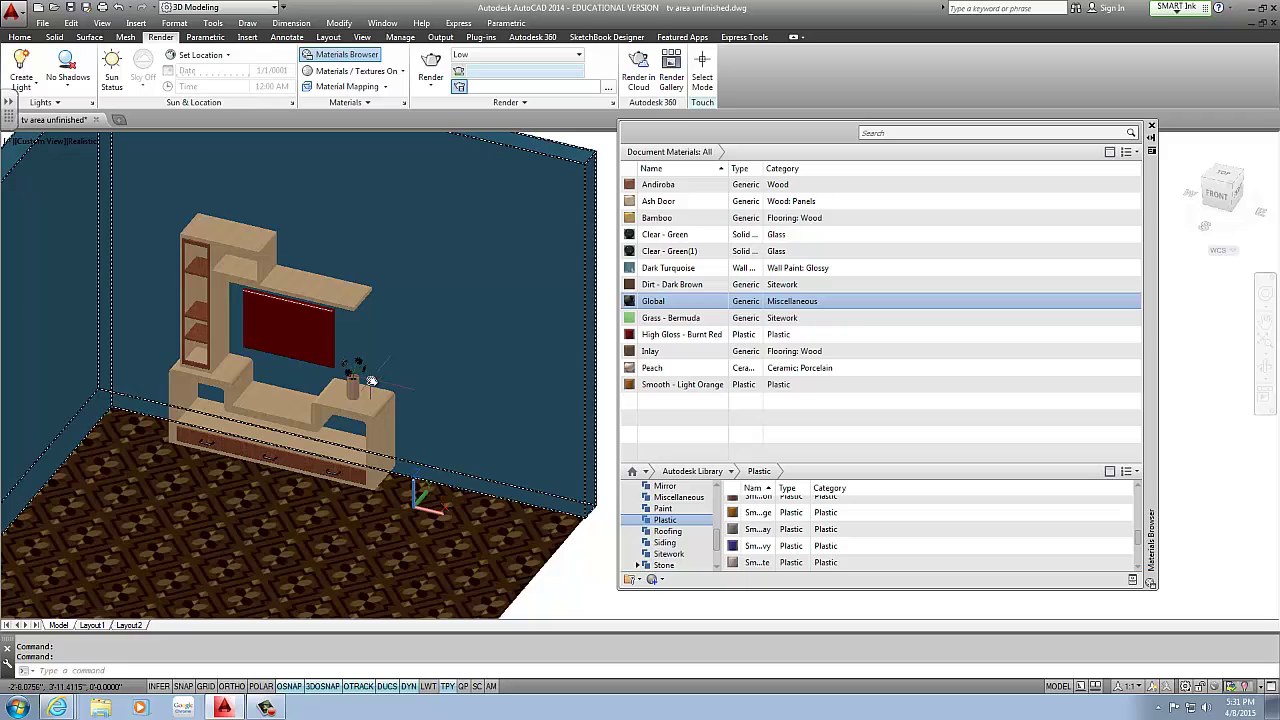
{"action": "left_click", "coordinate": [1152, 141]}
{"action": "left_click", "coordinate": [795, 196]}
{"action": "left_click", "coordinate": [586, 160]}
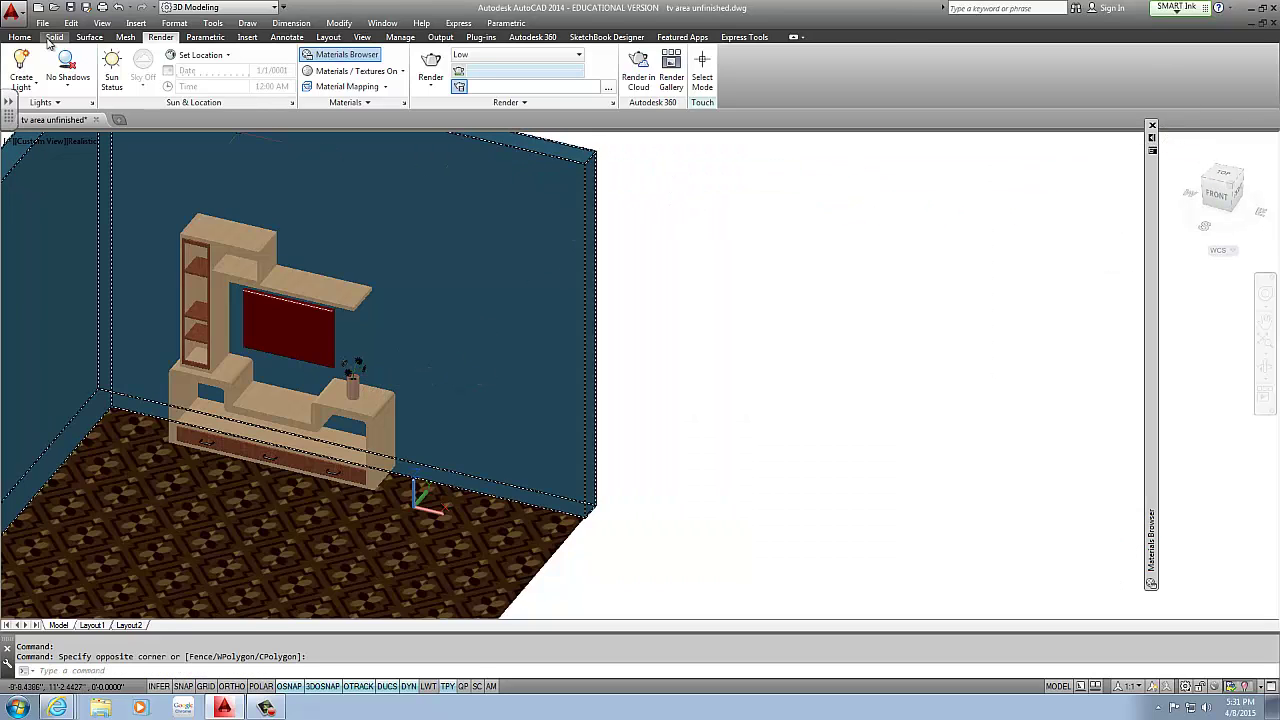
Step: Create a layer named Flower with the orange index colour 30
{"action": "left_click", "coordinate": [175, 23]}
{"action": "left_click", "coordinate": [188, 35]}
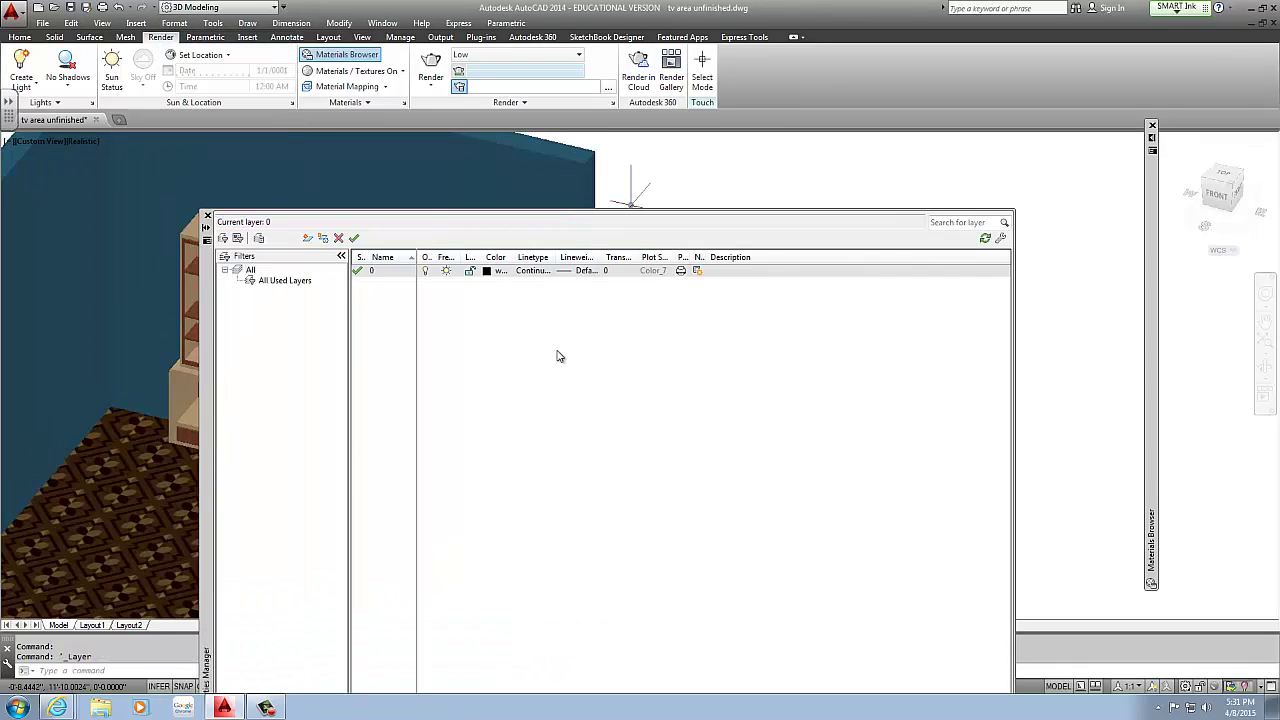
{"action": "key", "text": "alt+n"}
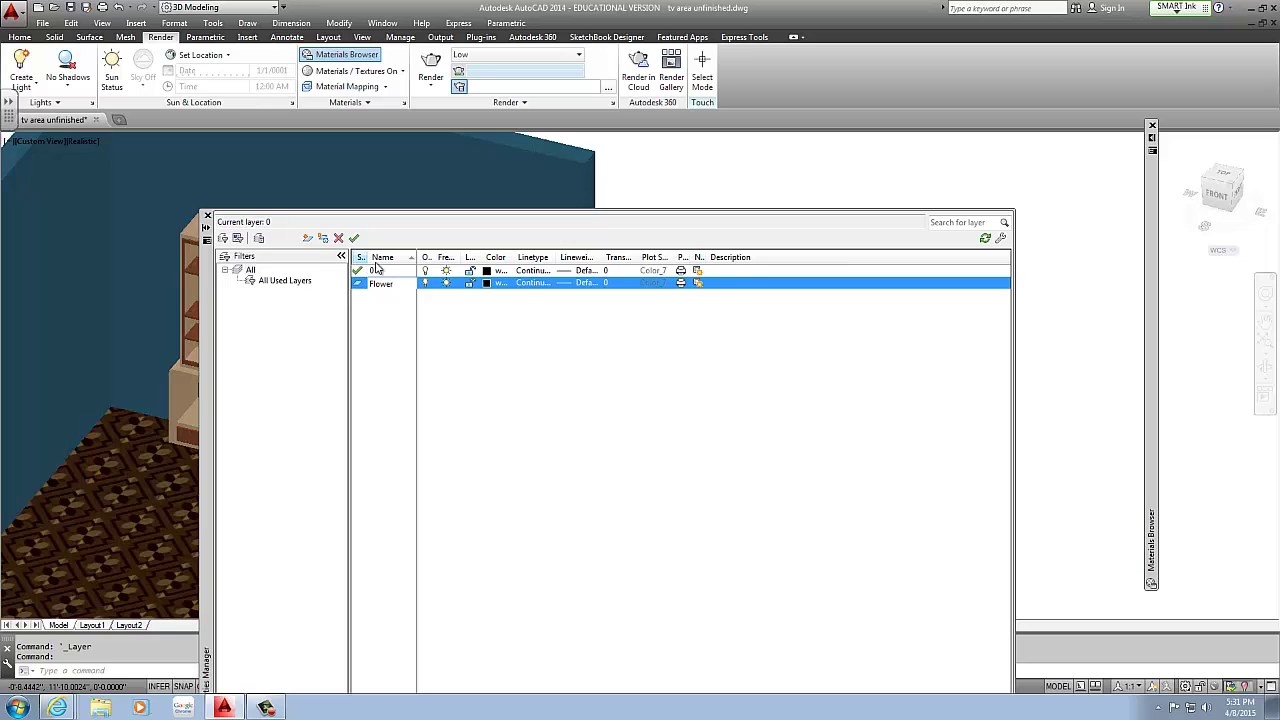
{"action": "left_click", "coordinate": [488, 285]}
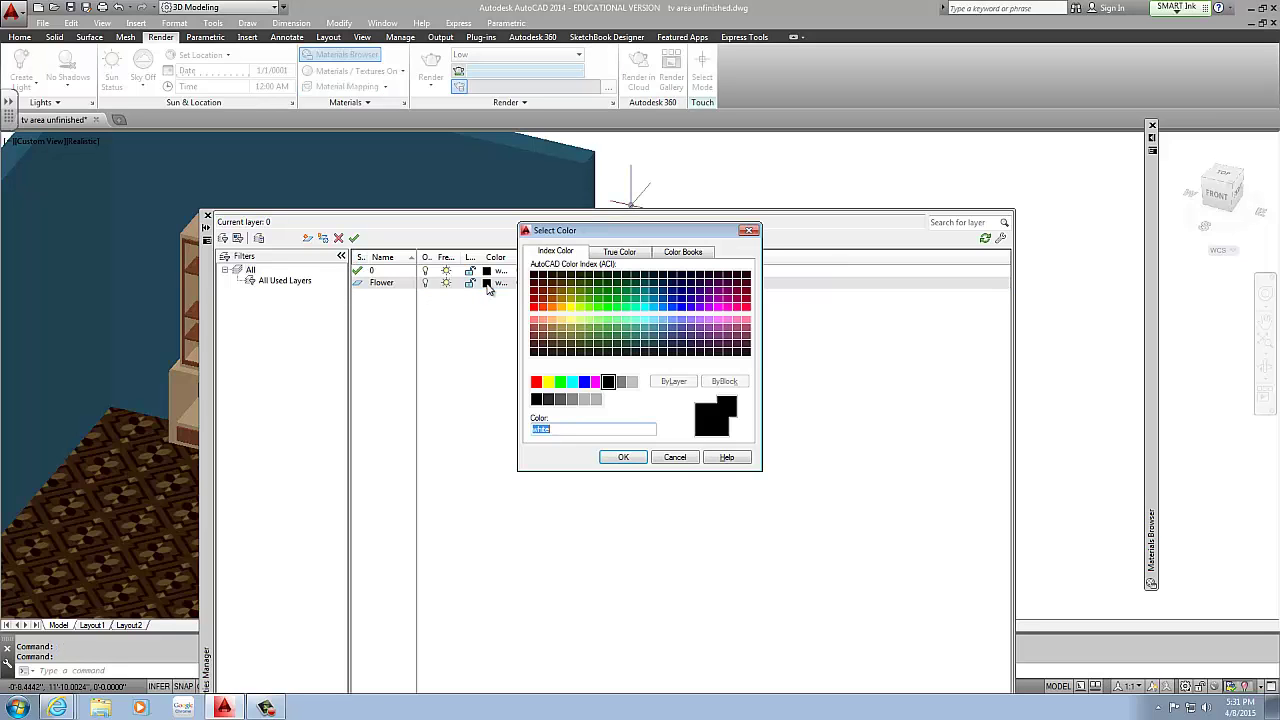
{"action": "left_click", "coordinate": [552, 309]}
{"action": "left_click", "coordinate": [623, 457]}
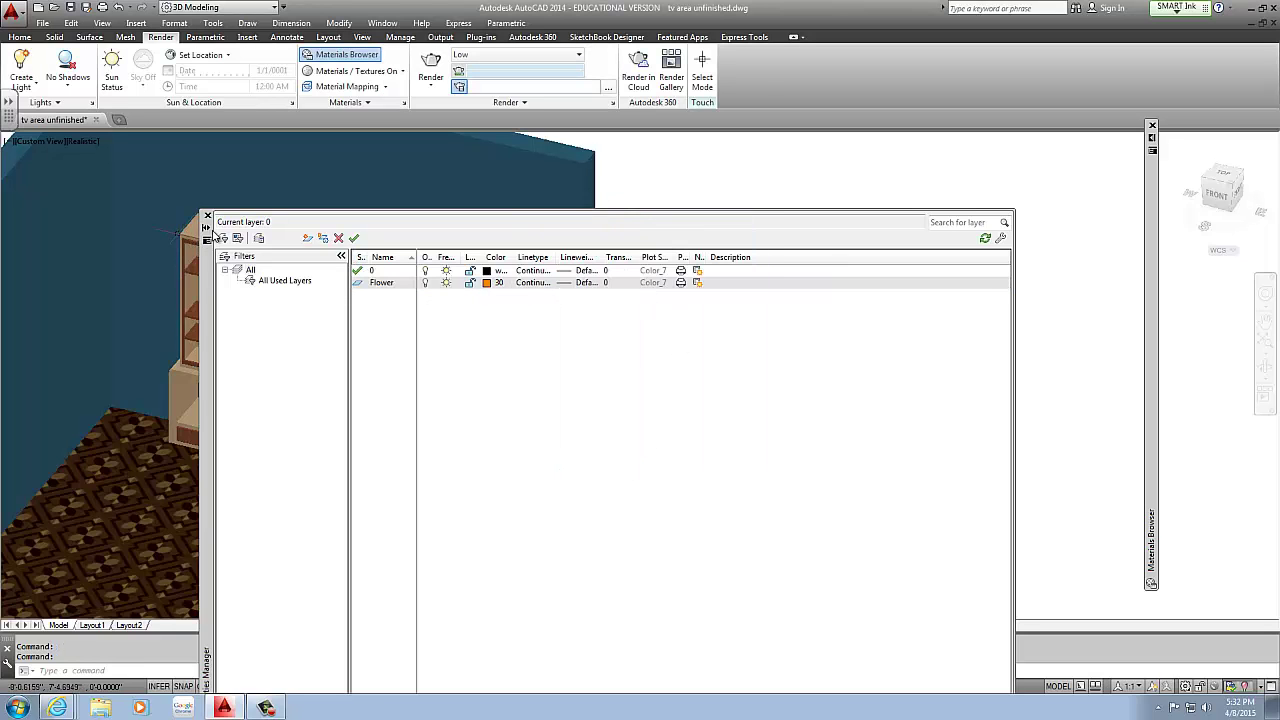
{"action": "left_click", "coordinate": [207, 216]}
Step: Temporarily hide the room's walls behind the TV cabinet
{"action": "middle_click_drag", "start_coordinate": [652, 363], "coordinate": [748, 346], "text": "shift"}
{"action": "left_click", "coordinate": [617, 201]}
{"action": "scroll", "coordinate": [524, 278], "scroll_direction": "up", "scroll_amount": 3}
{"action": "right_click", "coordinate": [524, 276]}
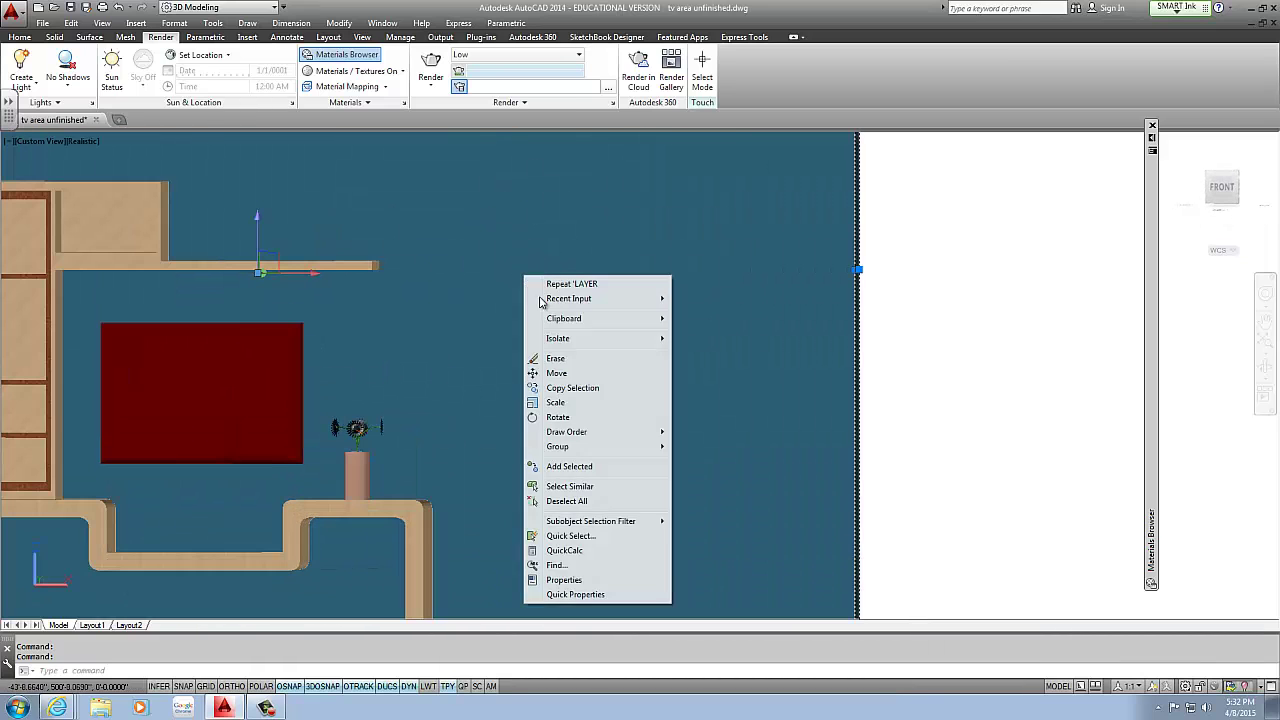
{"action": "mouse_move", "coordinate": [574, 340]}
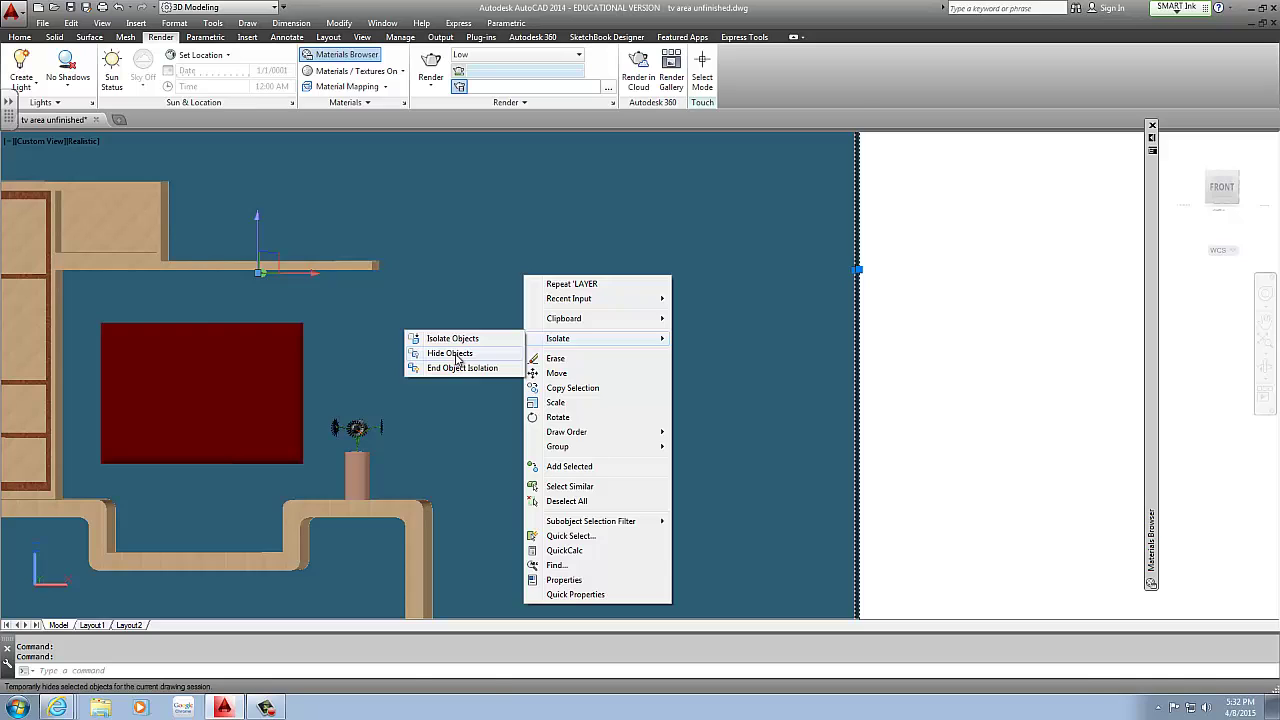
{"action": "left_click", "coordinate": [450, 353]}
Step: Window-select the flower heads above the vase and move them to the Flower layer
{"action": "scroll", "coordinate": [341, 452], "scroll_direction": "up", "scroll_amount": 5}
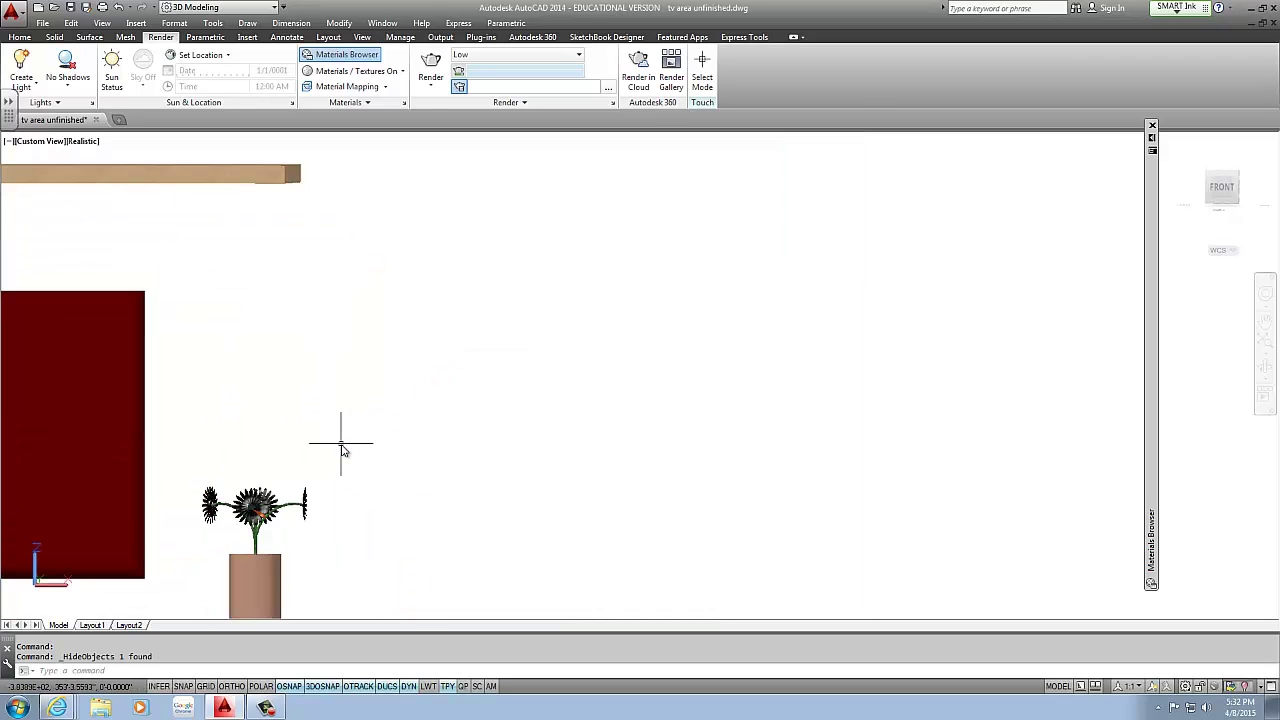
{"action": "left_click", "coordinate": [261, 465]}
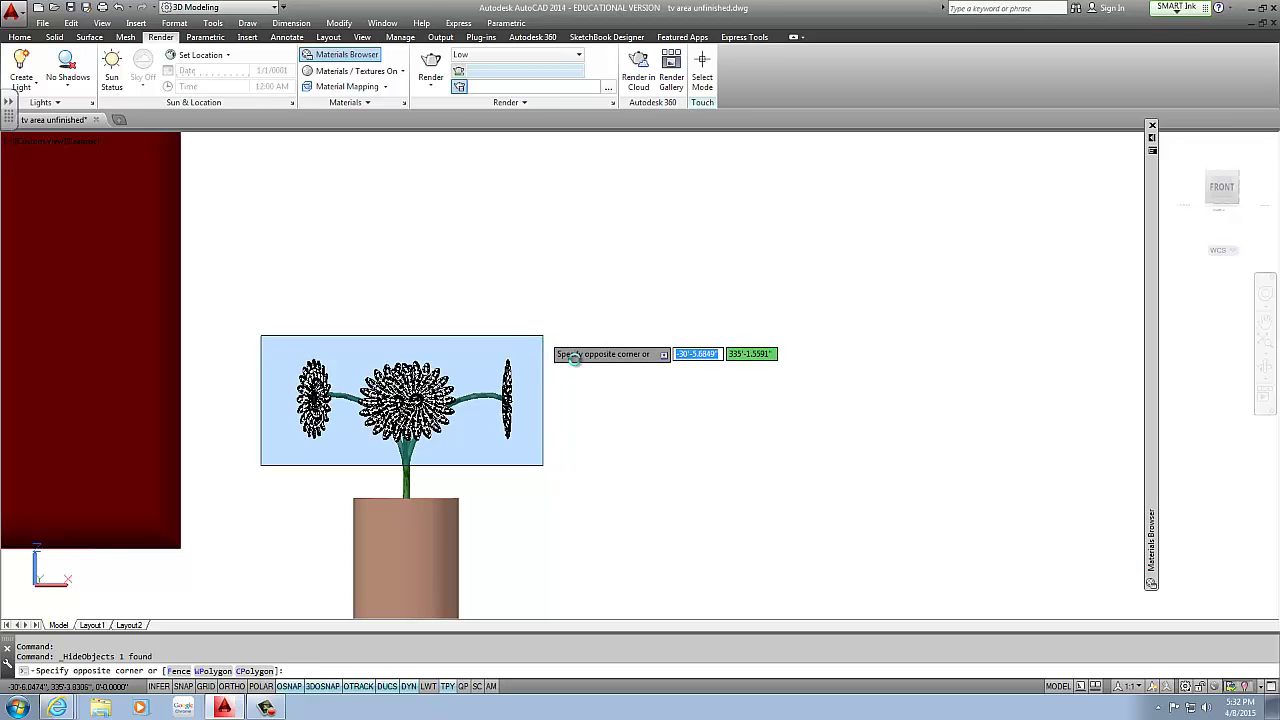
{"action": "left_click", "coordinate": [543, 338]}
{"action": "left_click", "coordinate": [19, 37]}
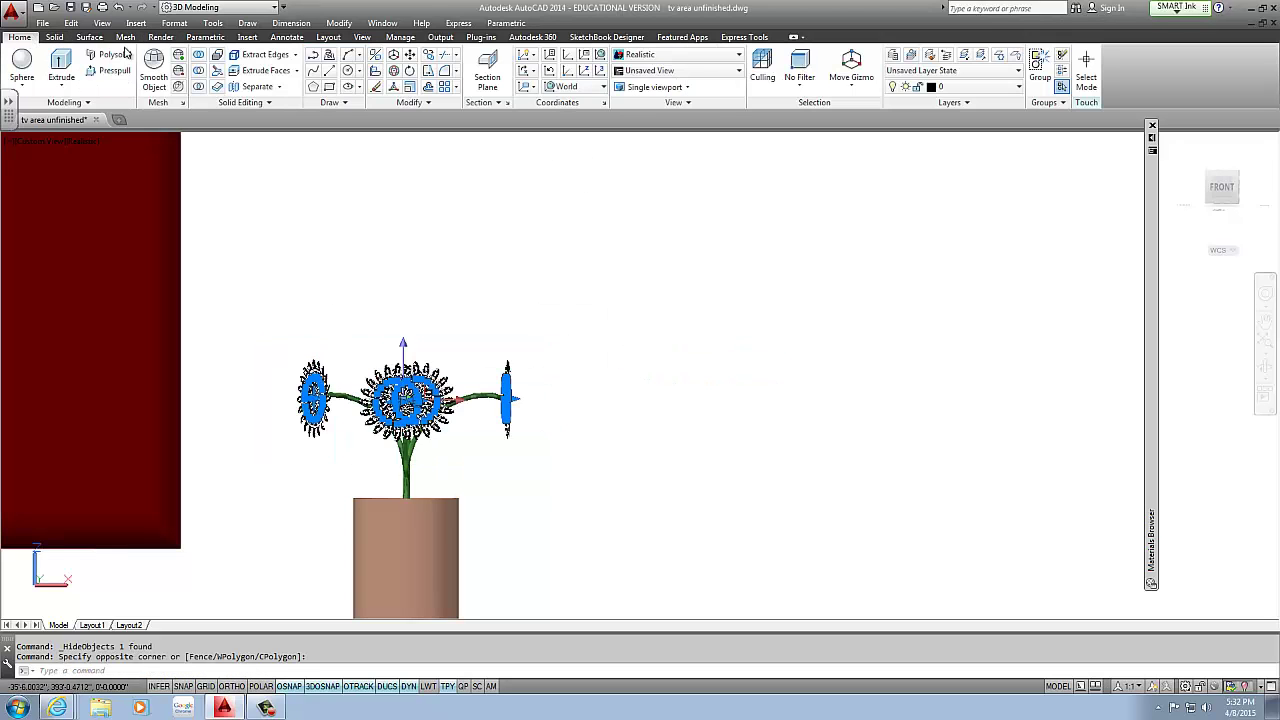
{"action": "left_click", "coordinate": [1020, 90]}
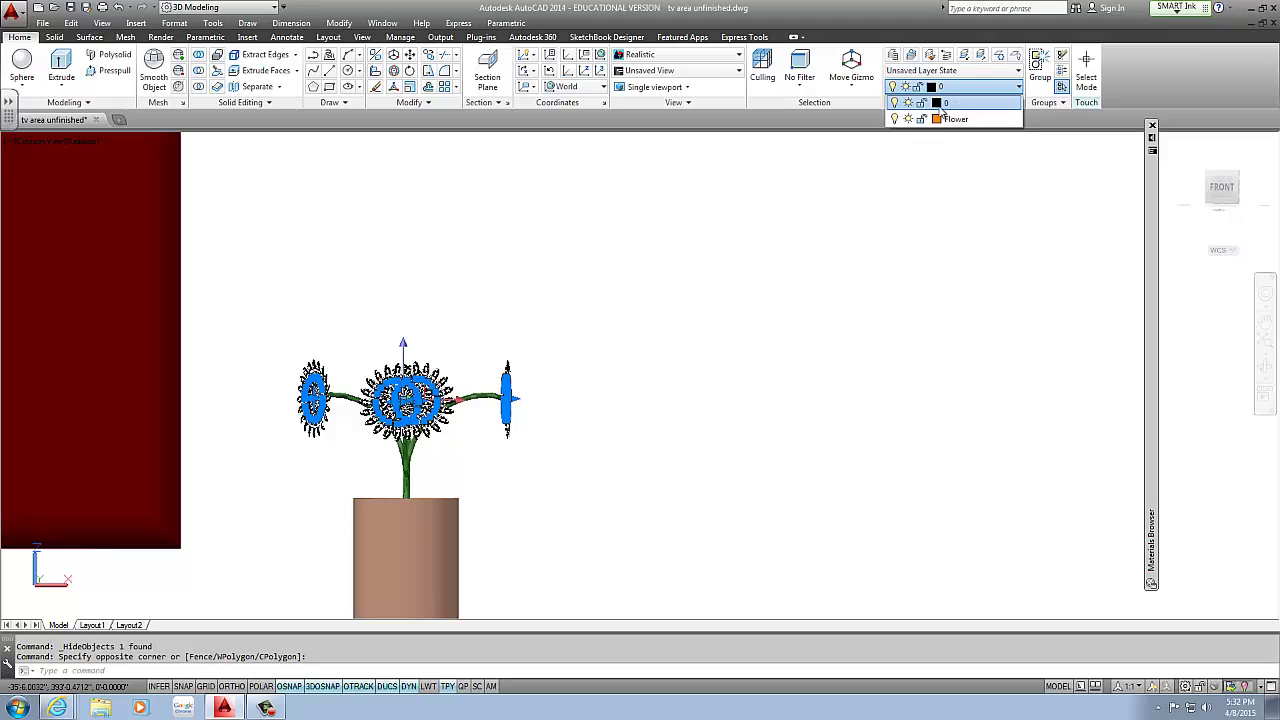
{"action": "left_click", "coordinate": [937, 119]}
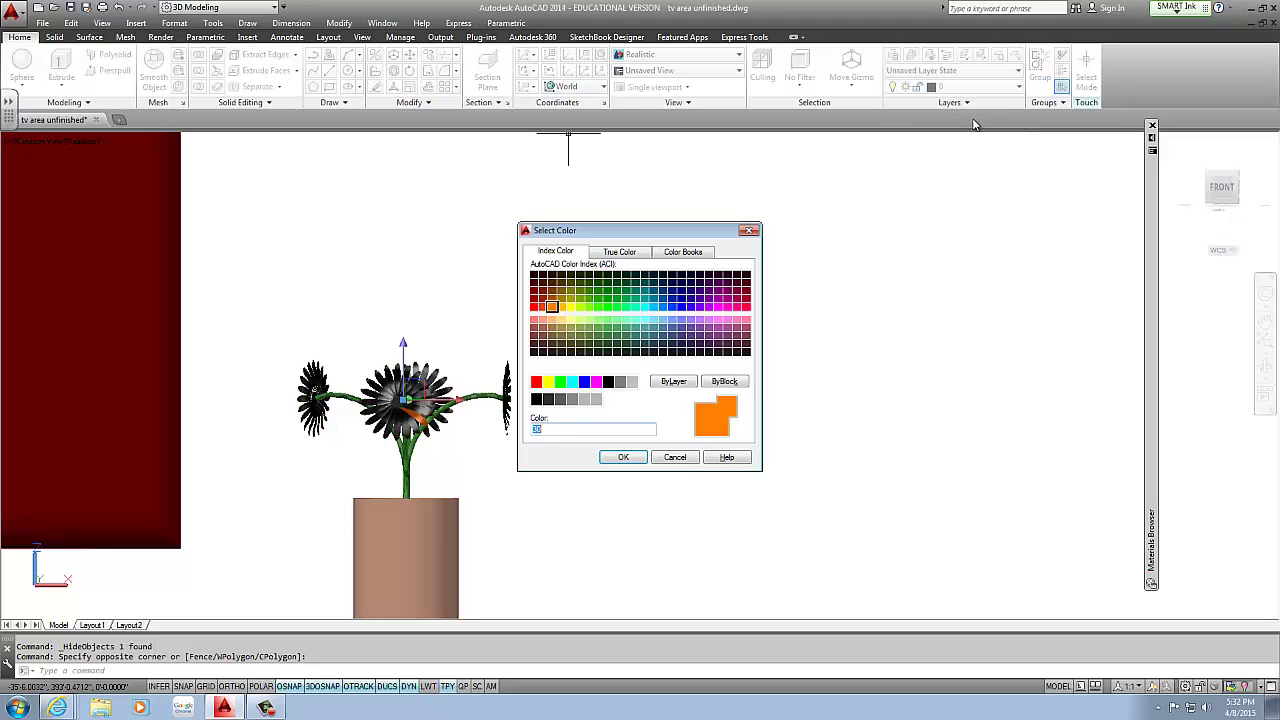
{"action": "key", "text": "Return"}
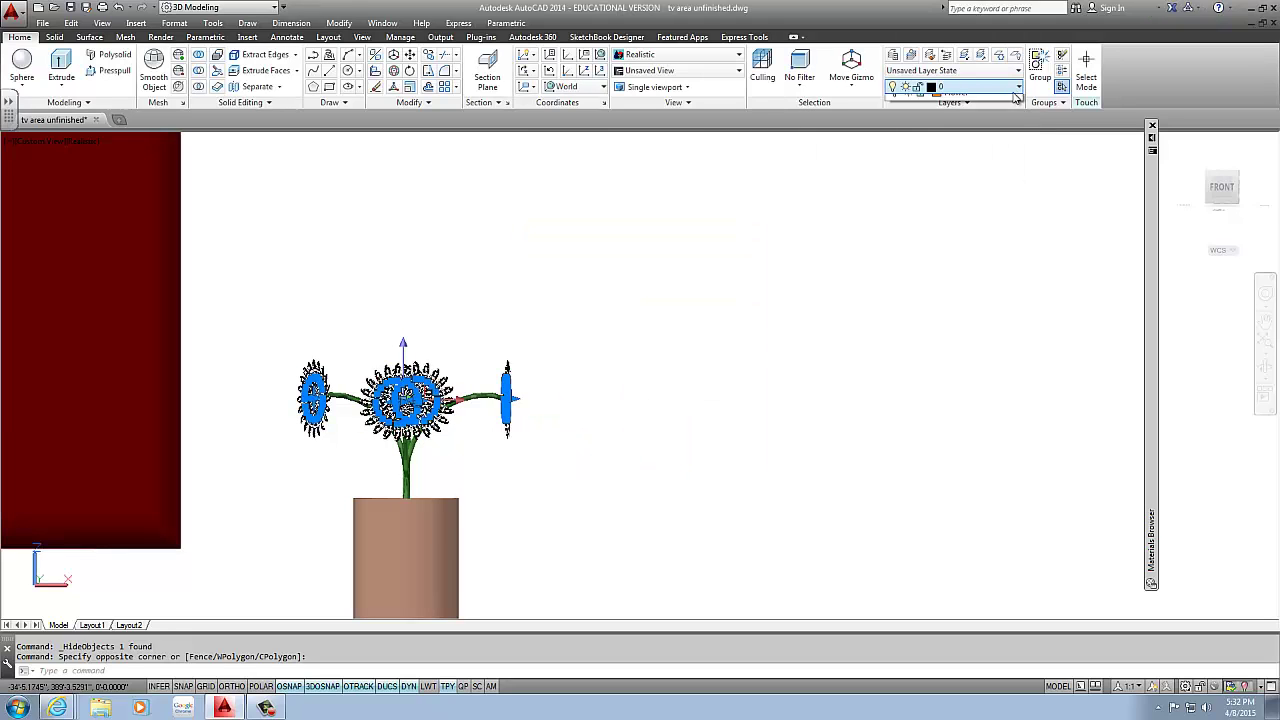
{"action": "left_click", "coordinate": [940, 87]}
{"action": "key", "text": "Escape"}
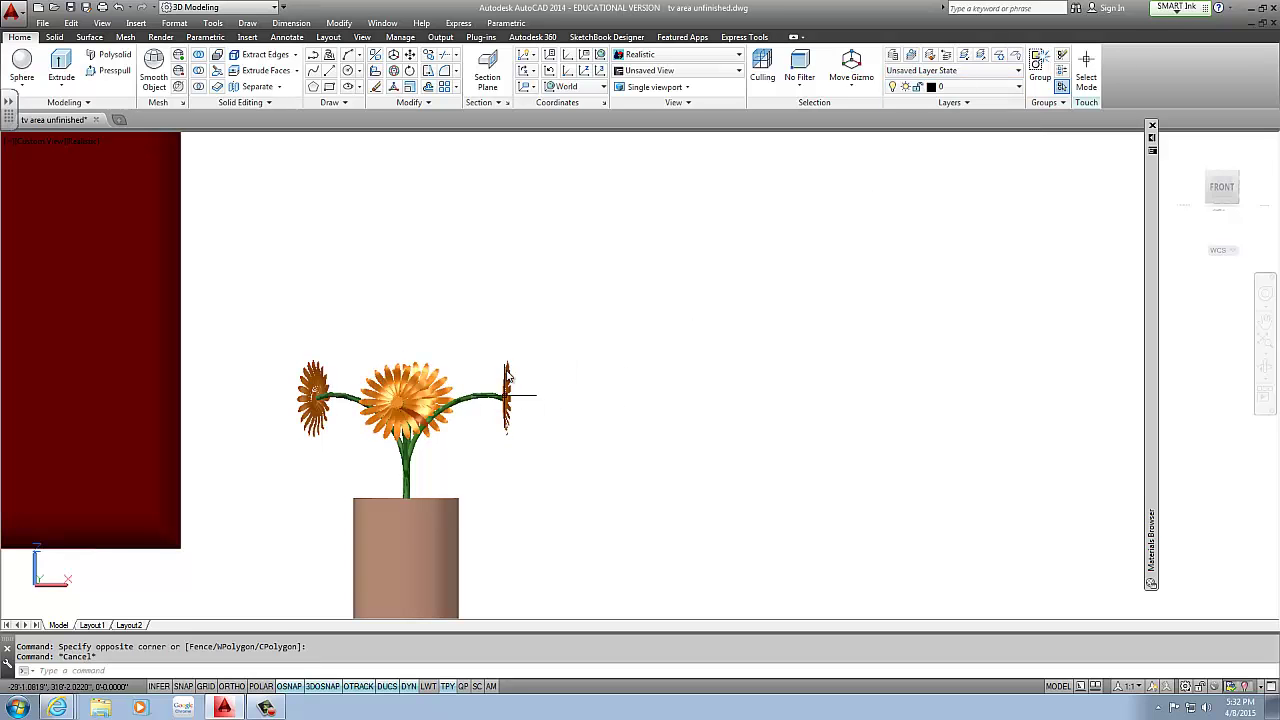
Step: End the object isolation to bring back the hidden walls behind the TV cabinet
{"action": "middle_click_drag", "start_coordinate": [516, 352], "coordinate": [542, 405], "text": "shift"}
{"action": "scroll", "coordinate": [542, 405], "scroll_direction": "down", "scroll_amount": 3}
{"action": "scroll", "coordinate": [455, 300], "scroll_direction": "down", "scroll_amount": 3}
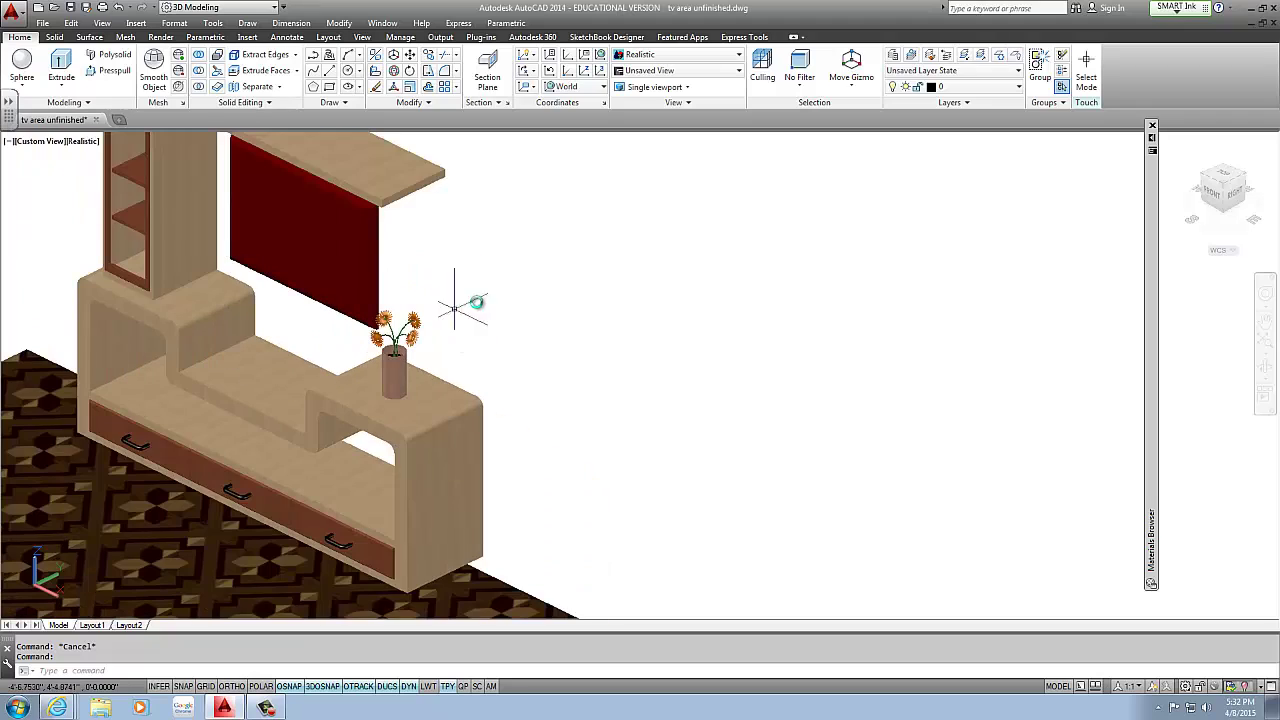
{"action": "right_click", "coordinate": [741, 335]}
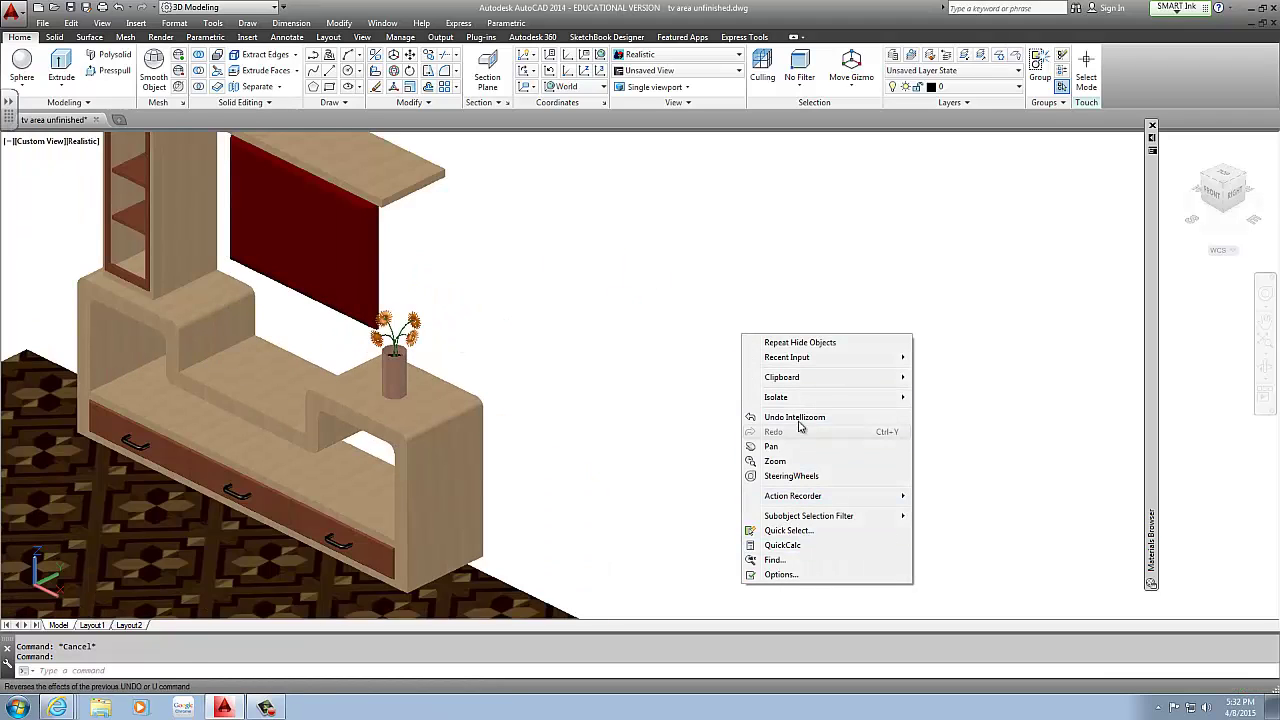
{"action": "mouse_move", "coordinate": [790, 397]}
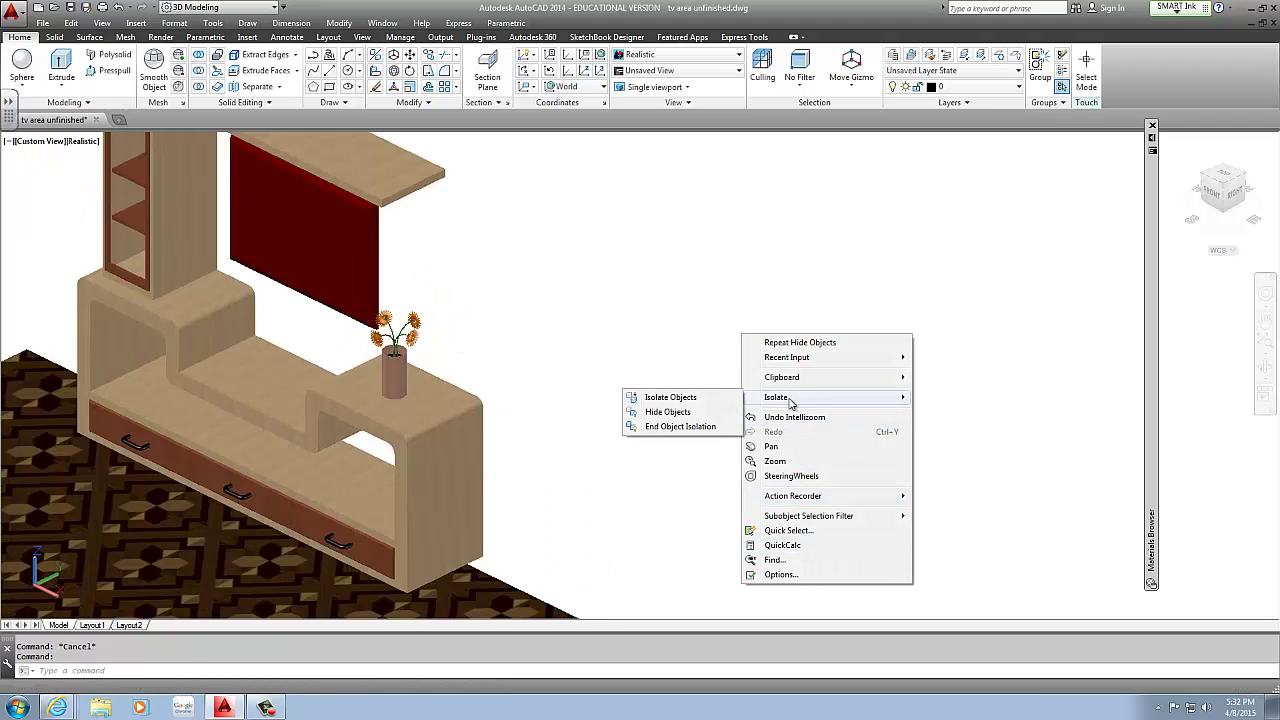
{"action": "left_click", "coordinate": [665, 427]}
{"action": "scroll", "coordinate": [405, 363], "scroll_direction": "down", "scroll_amount": 3}
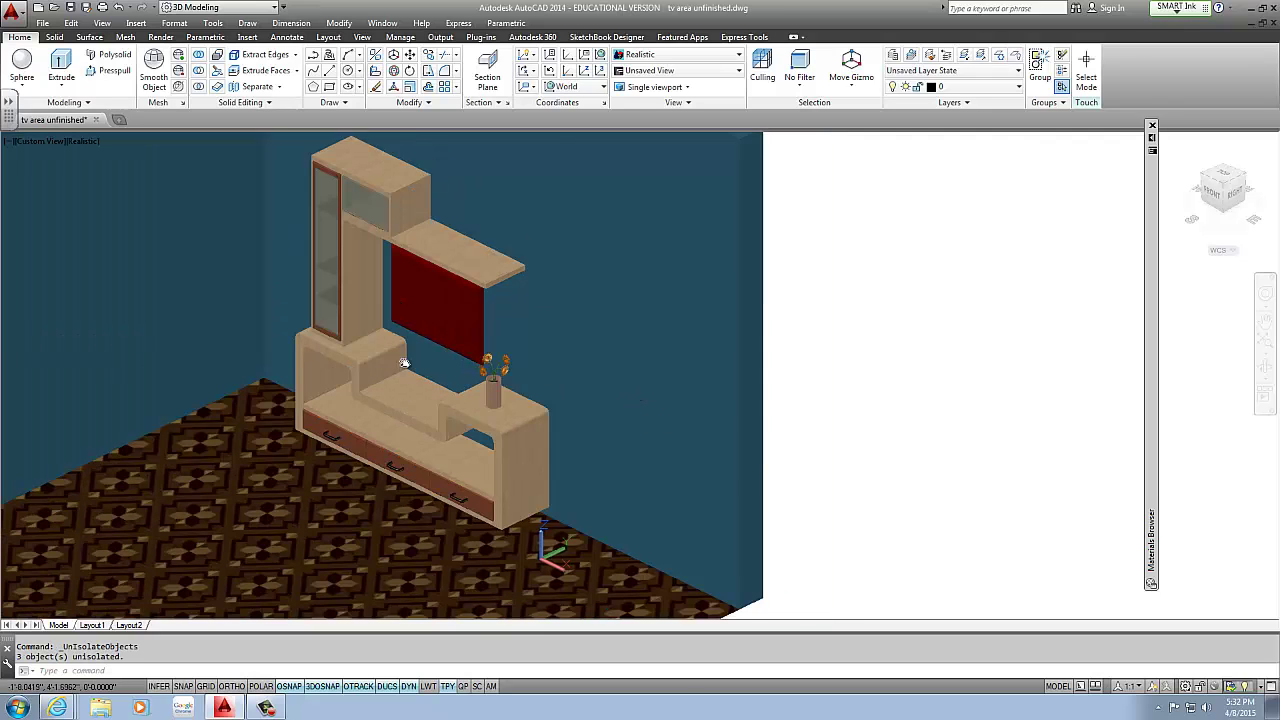
{"action": "middle_click_drag", "start_coordinate": [458, 393], "coordinate": [482, 385]}
{"action": "scroll", "coordinate": [505, 368], "scroll_direction": "up", "scroll_amount": 4}
{"action": "scroll", "coordinate": [570, 370], "scroll_direction": "up", "scroll_amount": 2}
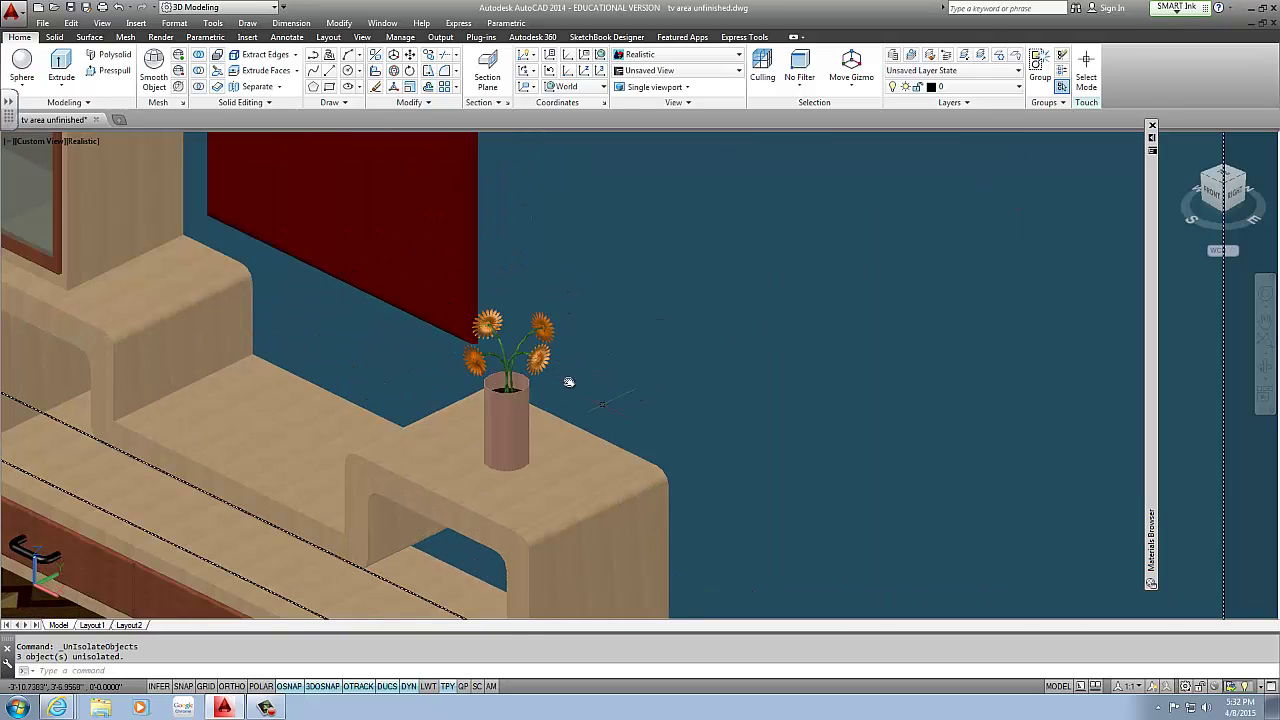
{"action": "key", "text": "Escape"}
Step: Attach the Smooth - Light Orange material to the Flower layer in the Material Attachment Options
{"action": "mouse_move", "coordinate": [441, 393]}
{"action": "mouse_move", "coordinate": [1151, 144]}
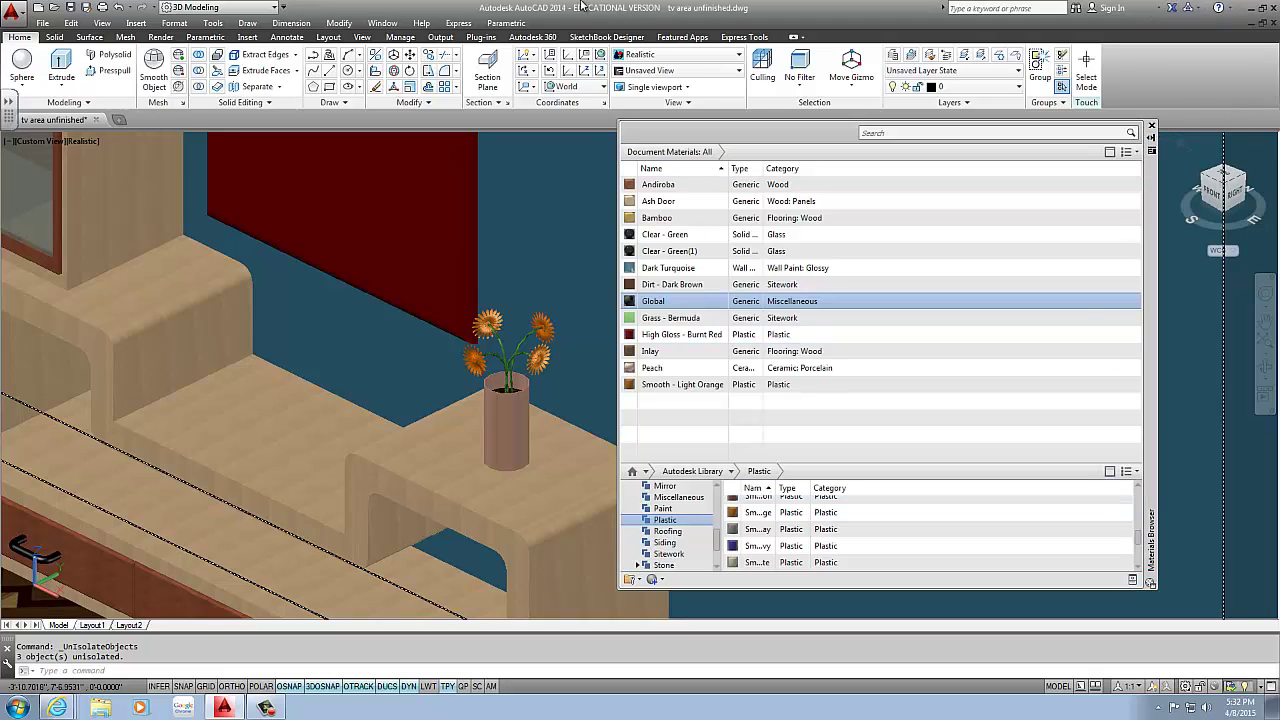
{"action": "left_click", "coordinate": [160, 37]}
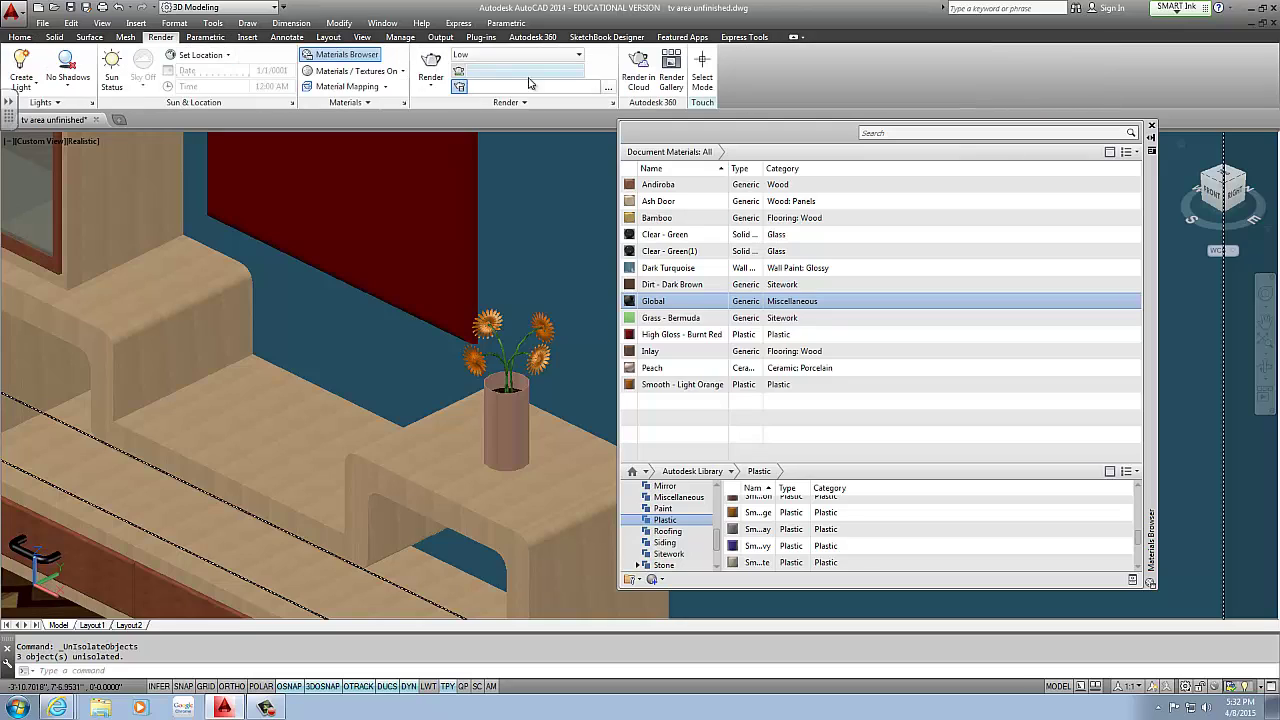
{"action": "left_click", "coordinate": [368, 103]}
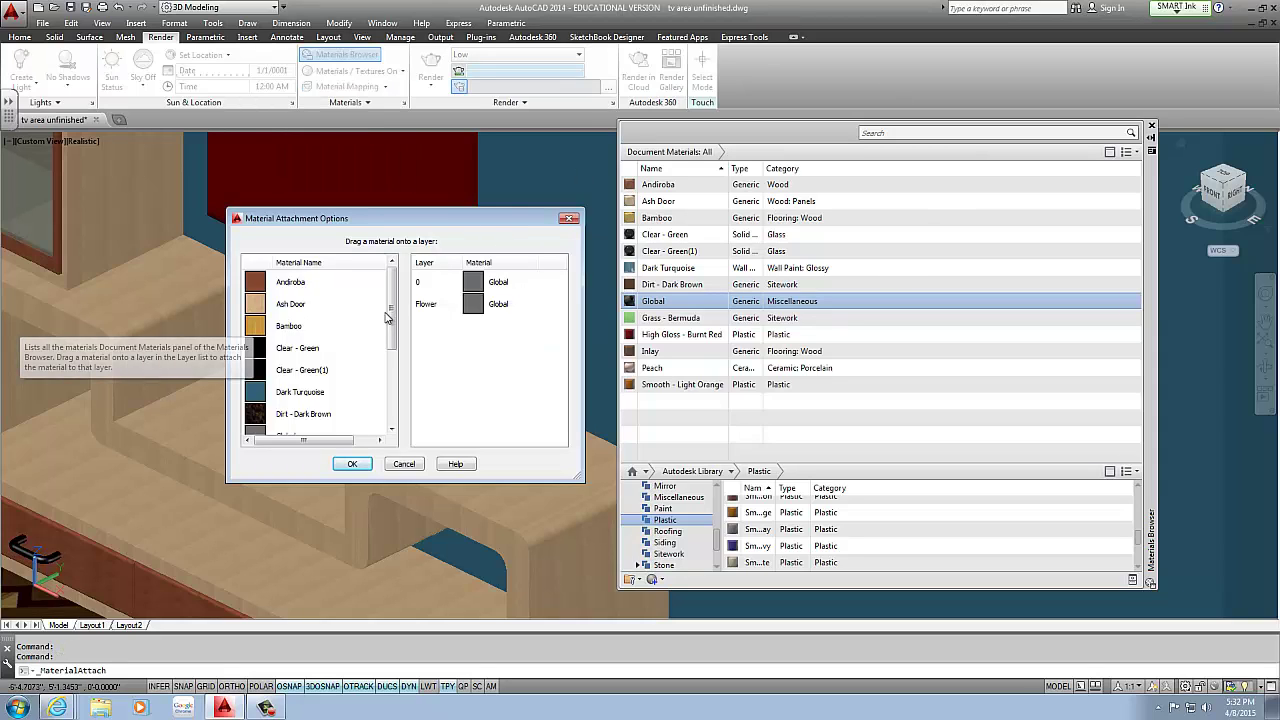
{"action": "mouse_move", "coordinate": [391, 318]}
{"action": "left_mouse_down"}
{"action": "mouse_move", "coordinate": [389, 388]}
{"action": "mouse_move", "coordinate": [394, 306]}
{"action": "left_mouse_up"}
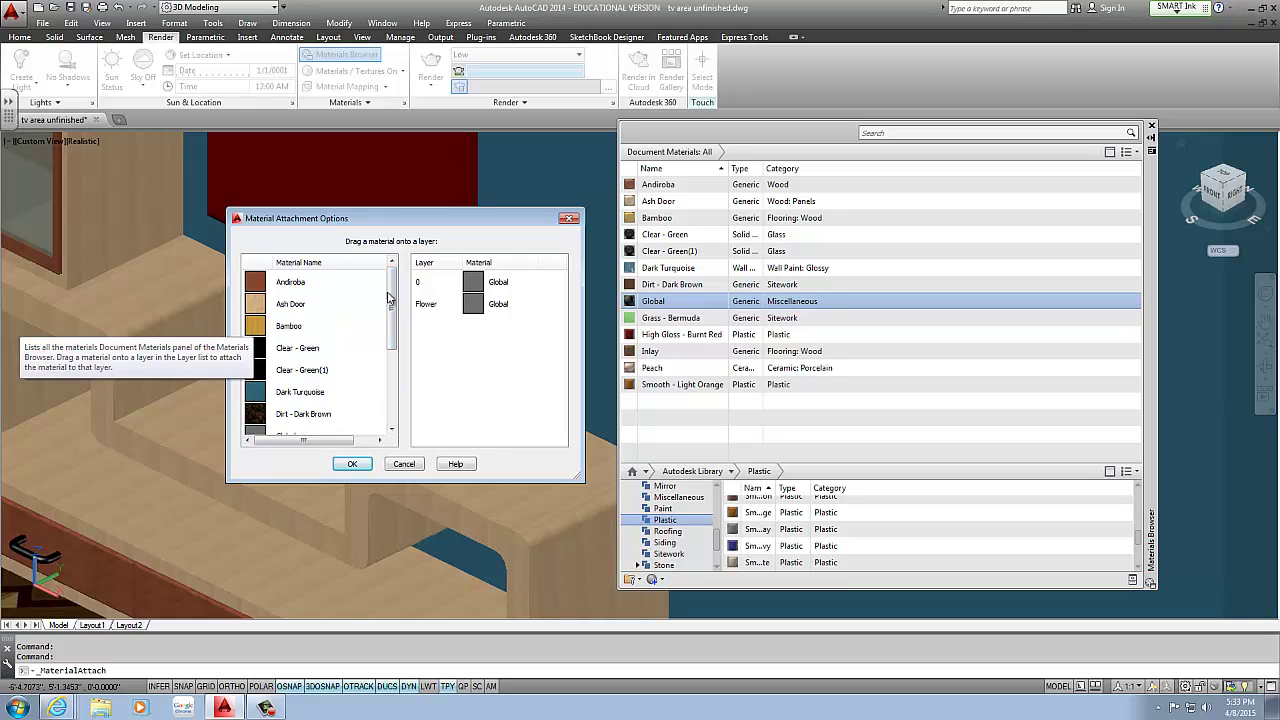
{"action": "left_click_drag", "start_coordinate": [390, 298], "coordinate": [392, 388]}
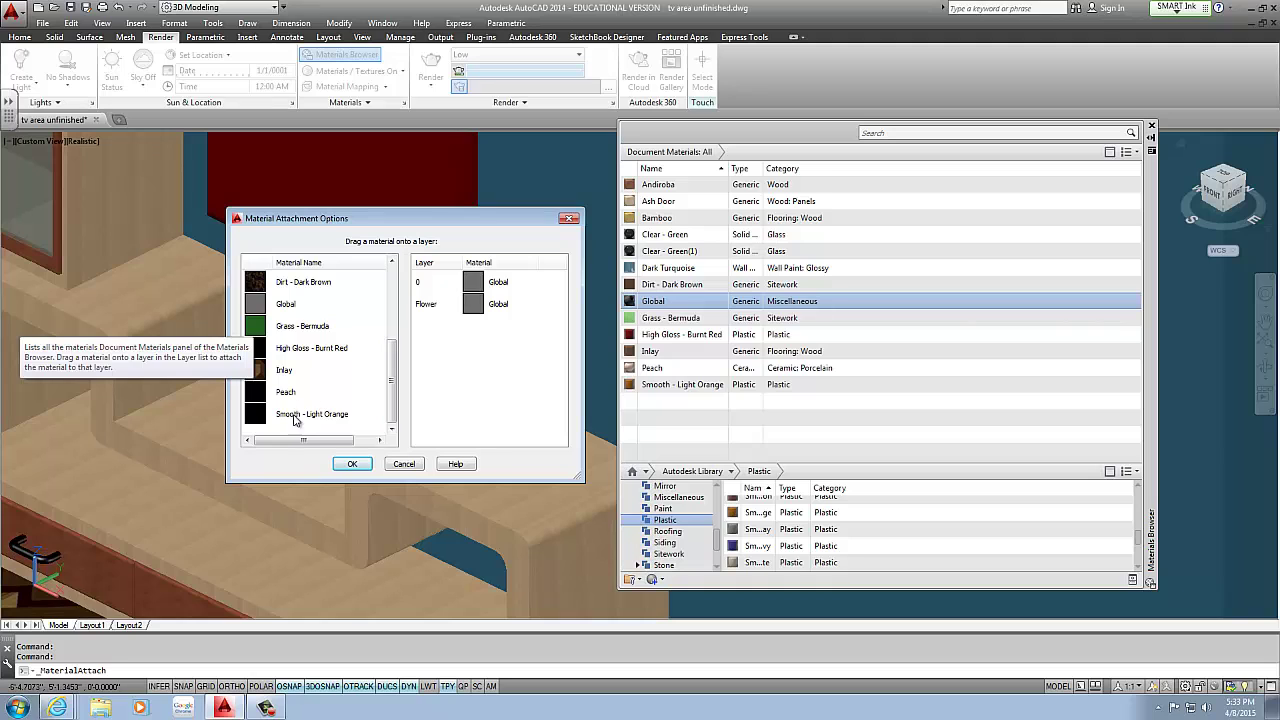
{"action": "left_click_drag", "start_coordinate": [250, 422], "coordinate": [476, 316]}
{"action": "left_click", "coordinate": [352, 464]}
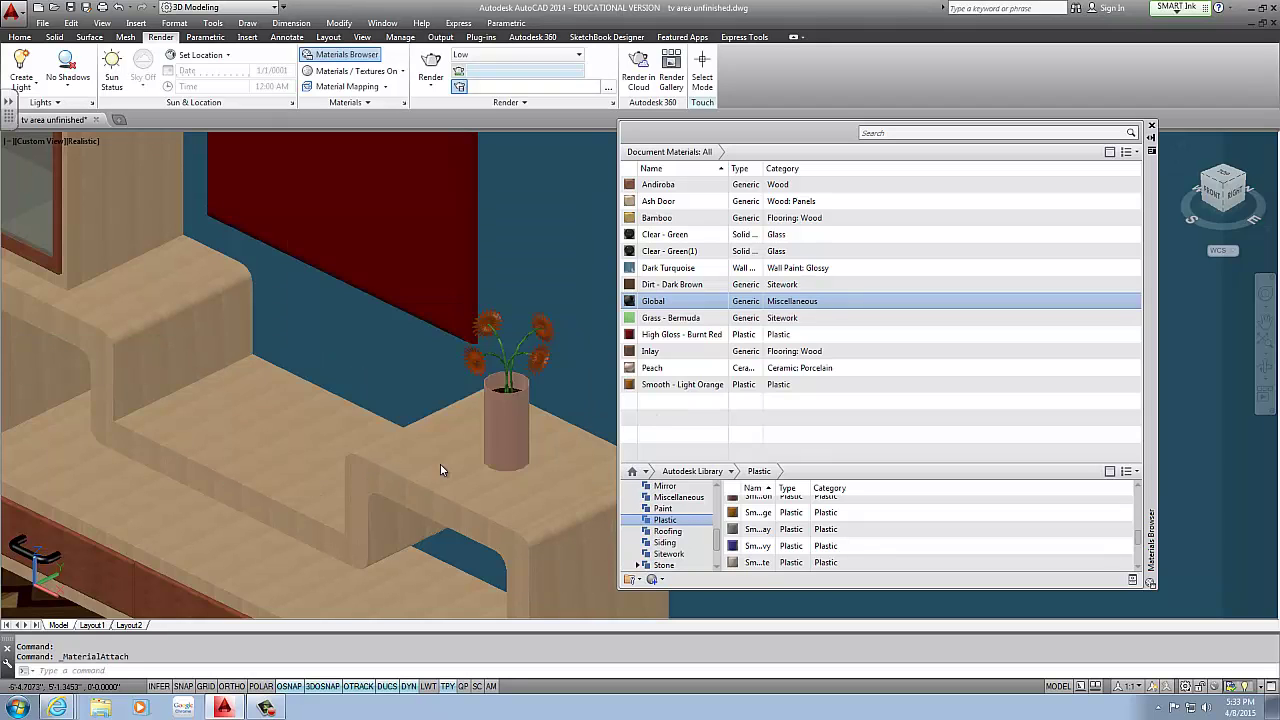
{"action": "scroll", "coordinate": [460, 335], "scroll_direction": "up", "scroll_amount": 4}
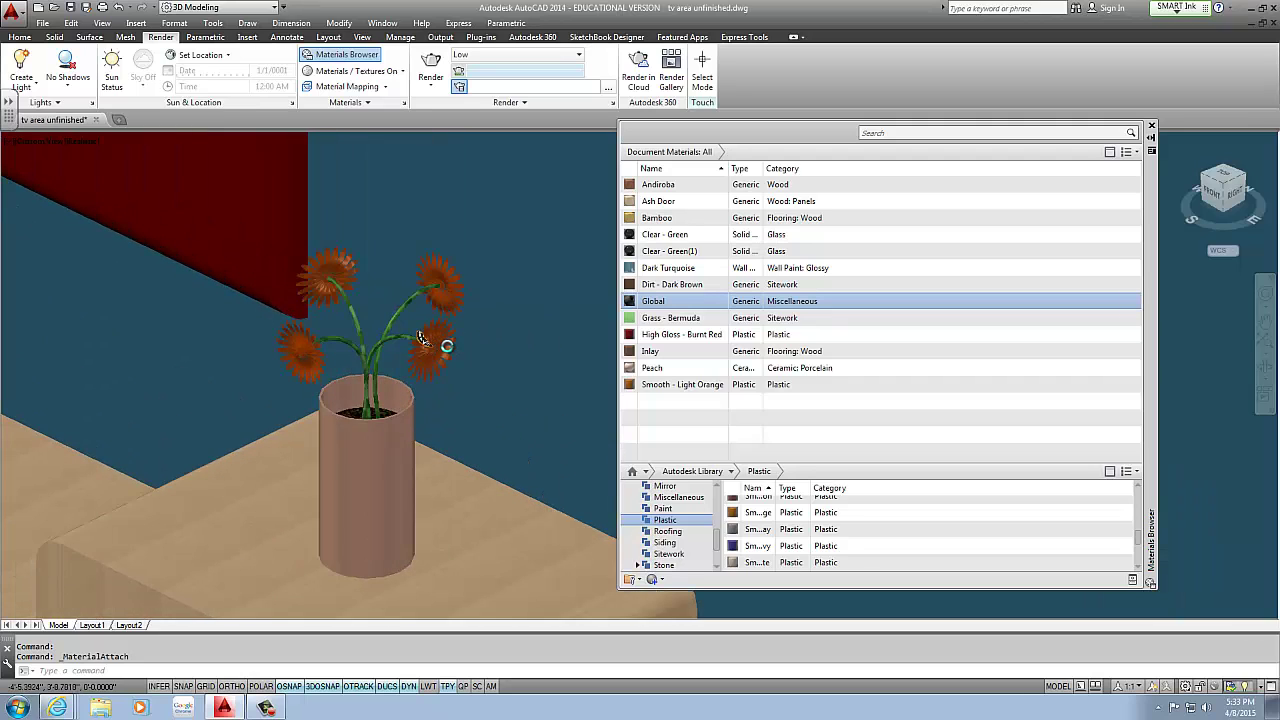
{"action": "scroll", "coordinate": [440, 318], "scroll_direction": "up", "scroll_amount": 3}
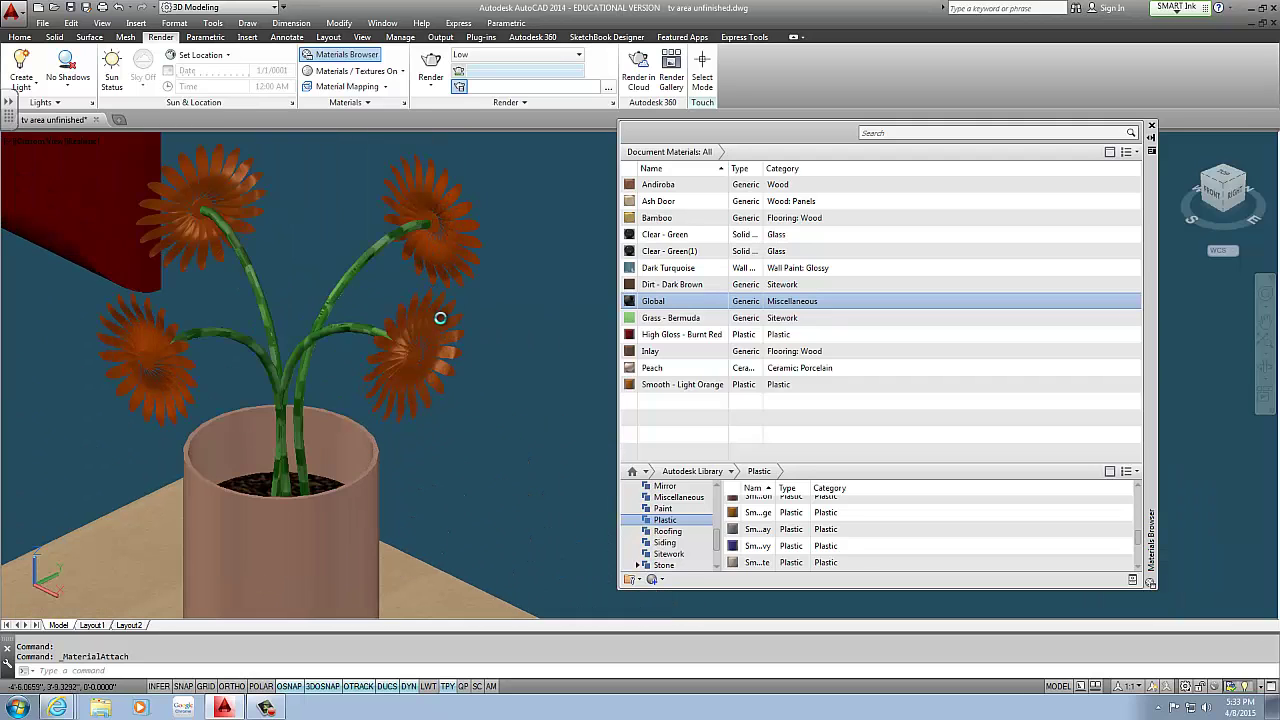
Step: Close the Materials Browser and frame the whole TV cabinet from a near-front angle for rendering
{"action": "left_click", "coordinate": [1152, 131]}
{"action": "scroll", "coordinate": [694, 303], "scroll_direction": "down", "scroll_amount": 8}
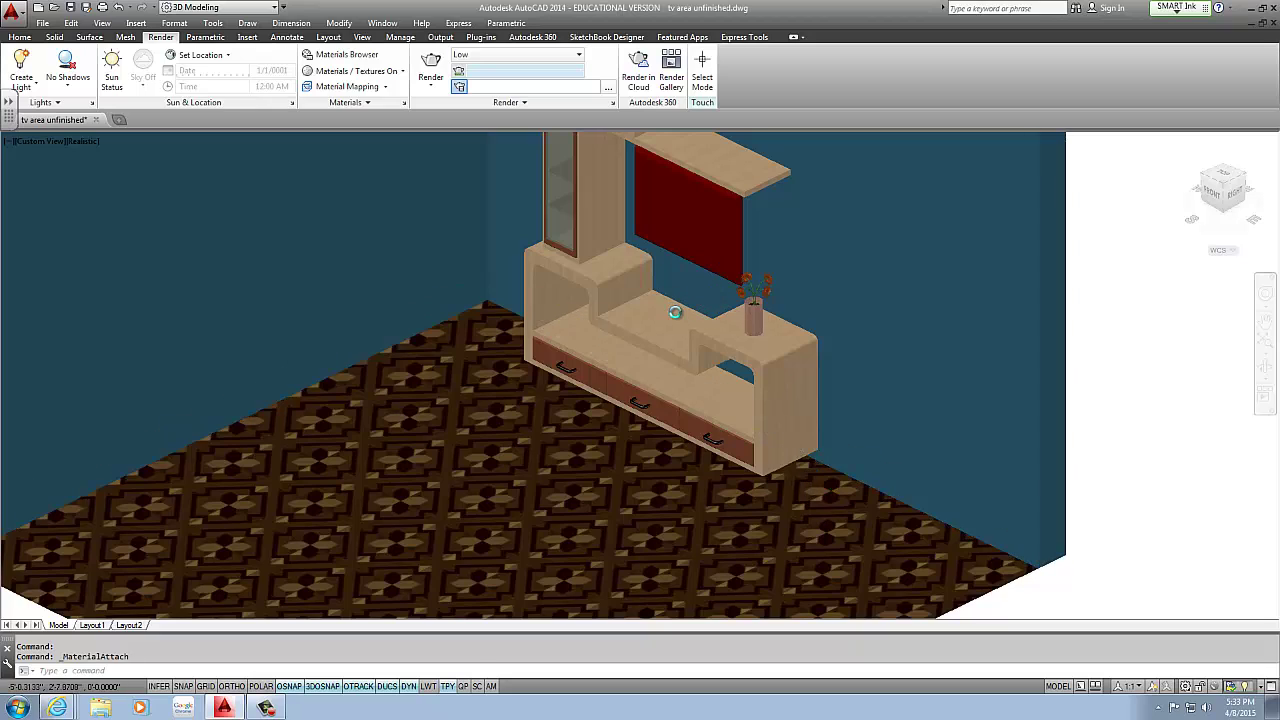
{"action": "scroll", "coordinate": [676, 318], "scroll_direction": "down", "scroll_amount": 2}
{"action": "scroll", "coordinate": [676, 318], "scroll_direction": "down", "scroll_amount": 2}
{"action": "scroll", "coordinate": [692, 317], "scroll_direction": "up", "scroll_amount": 3}
{"action": "middle_click_drag", "start_coordinate": [691, 318], "coordinate": [669, 345]}
{"action": "scroll", "coordinate": [596, 356], "scroll_direction": "up", "scroll_amount": 3}
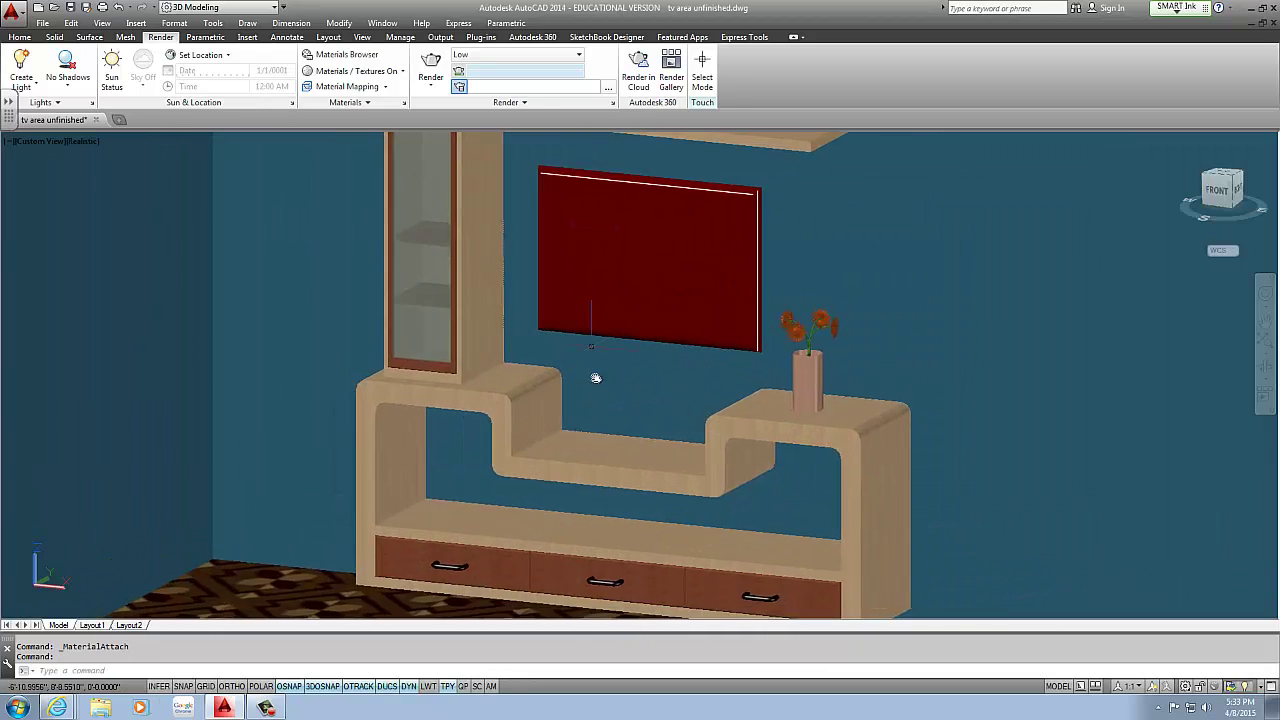
{"action": "middle_click_drag", "start_coordinate": [591, 335], "coordinate": [593, 374]}
{"action": "scroll", "coordinate": [592, 373], "scroll_direction": "down", "scroll_amount": 2}
{"action": "scroll", "coordinate": [578, 330], "scroll_direction": "up", "scroll_amount": 2}
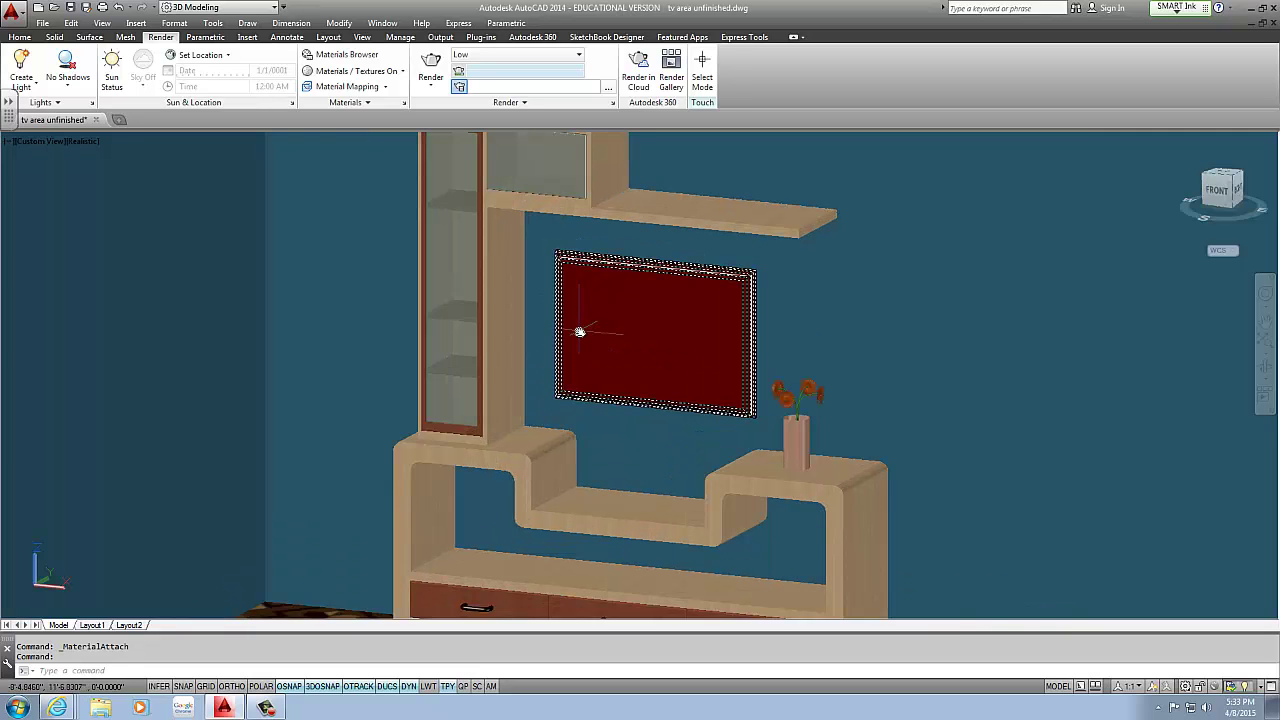
{"action": "scroll", "coordinate": [606, 343], "scroll_direction": "down", "scroll_amount": 2}
{"action": "scroll", "coordinate": [609, 337], "scroll_direction": "up", "scroll_amount": 2}
{"action": "mouse_move", "coordinate": [609, 337]}
{"action": "middle_mouse_down"}
{"action": "mouse_move", "coordinate": [590, 336]}
{"action": "mouse_move", "coordinate": [617, 329]}
{"action": "middle_mouse_up"}
{"action": "key", "text": "Escape"}
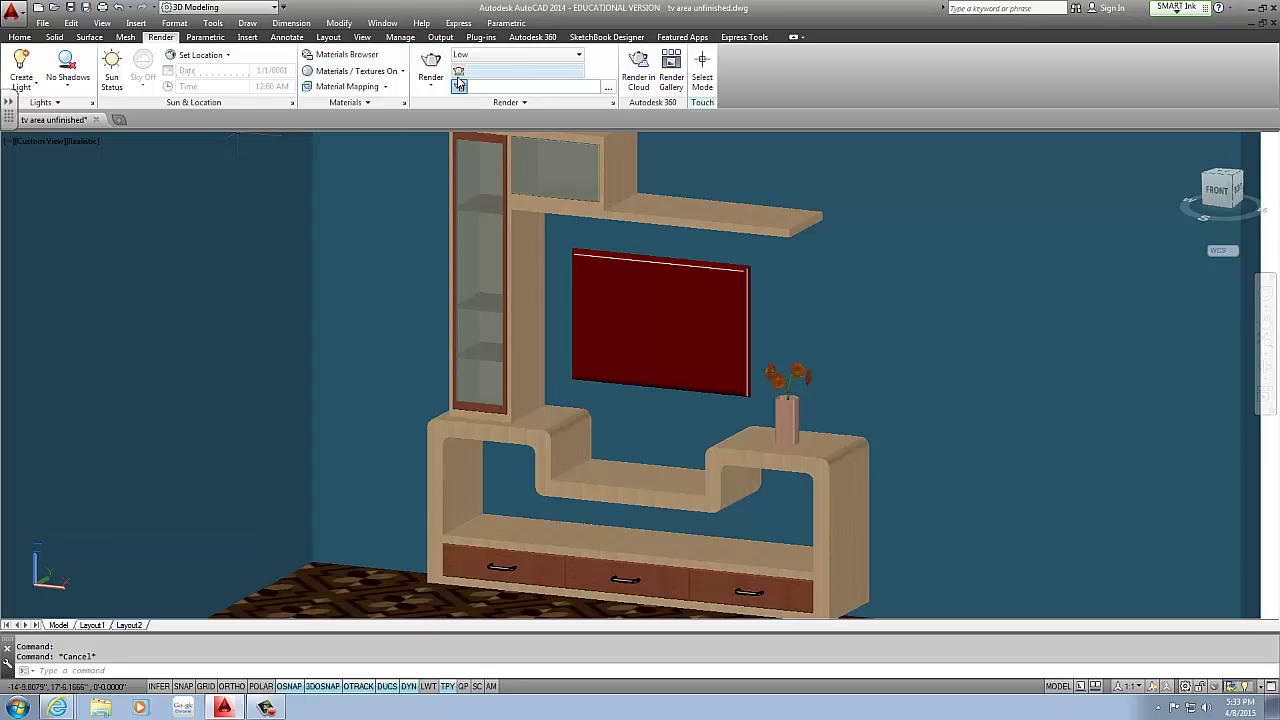
Step: Open the Advanced Render Settings and keep the procedure on View and the destination on Window
{"action": "left_click", "coordinate": [613, 104]}
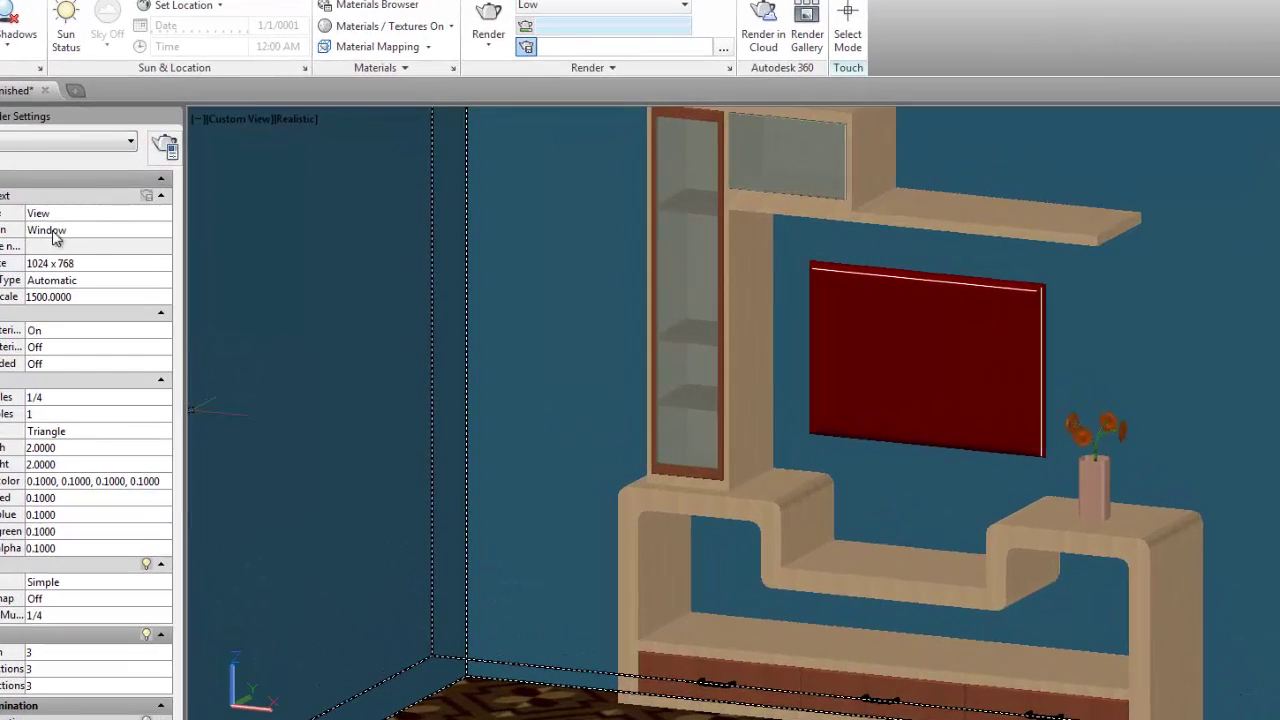
{"action": "left_click", "coordinate": [71, 217]}
{"action": "left_click", "coordinate": [84, 213]}
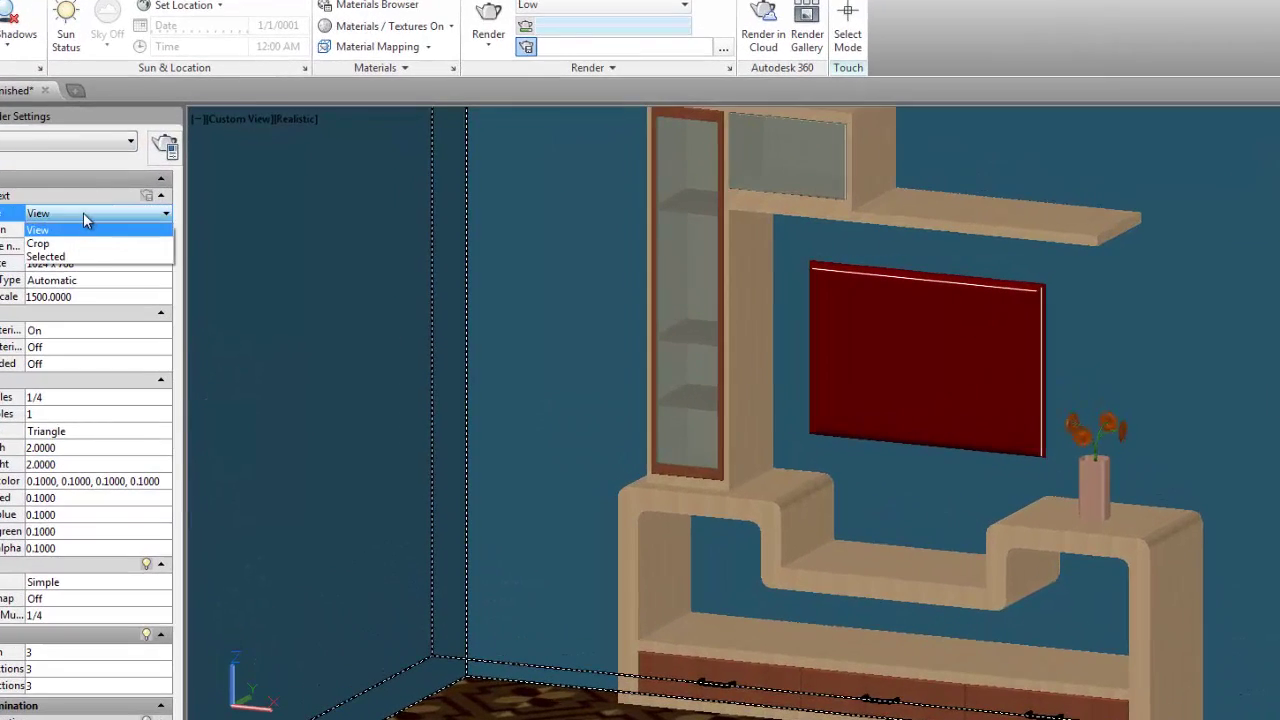
{"action": "left_click", "coordinate": [51, 230]}
{"action": "left_click", "coordinate": [58, 214]}
{"action": "left_click", "coordinate": [51, 230]}
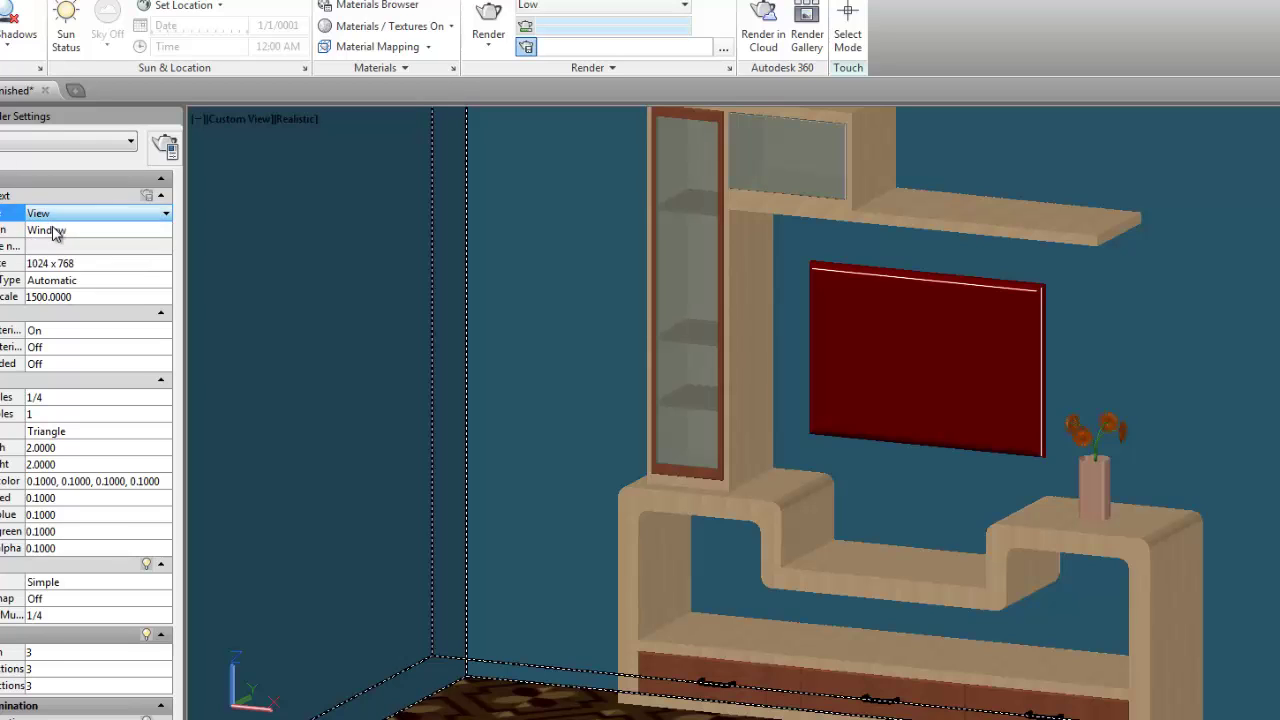
{"action": "left_click", "coordinate": [62, 231]}
{"action": "left_click", "coordinate": [100, 234]}
{"action": "left_click", "coordinate": [50, 246]}
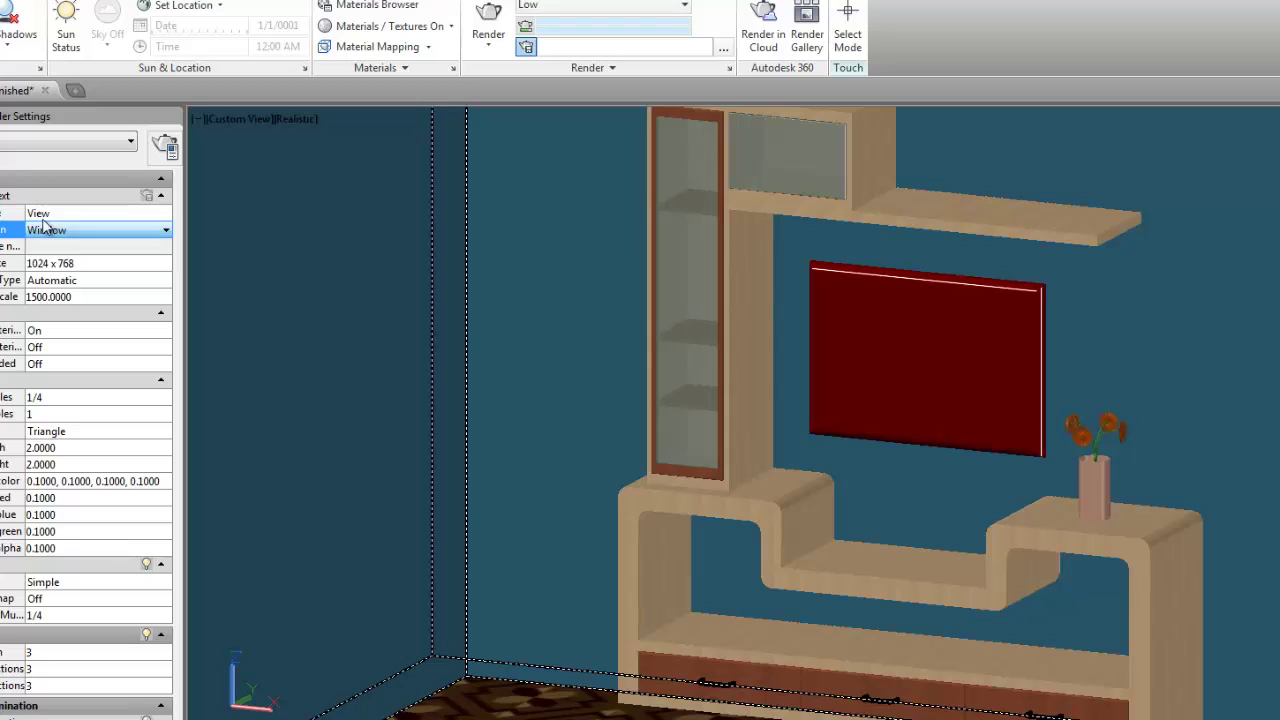
{"action": "left_click", "coordinate": [65, 216]}
{"action": "left_click", "coordinate": [60, 230]}
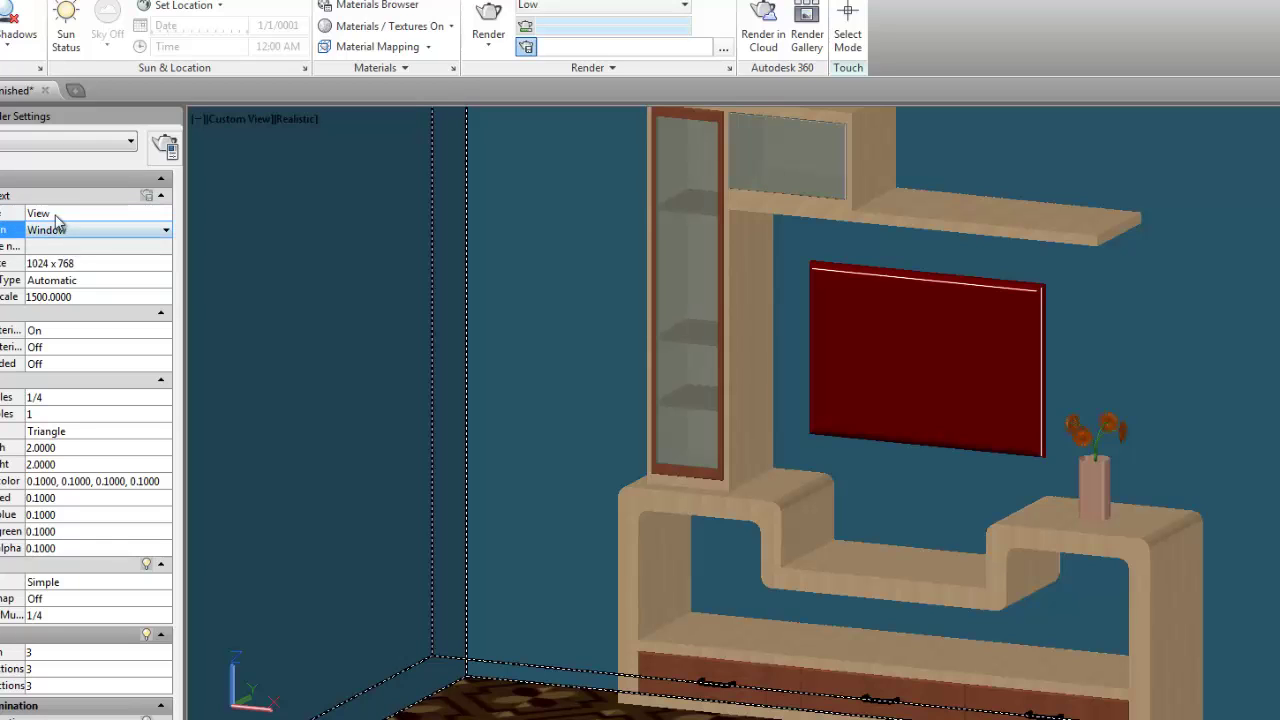
{"action": "left_click", "coordinate": [88, 232]}
{"action": "left_click", "coordinate": [55, 246]}
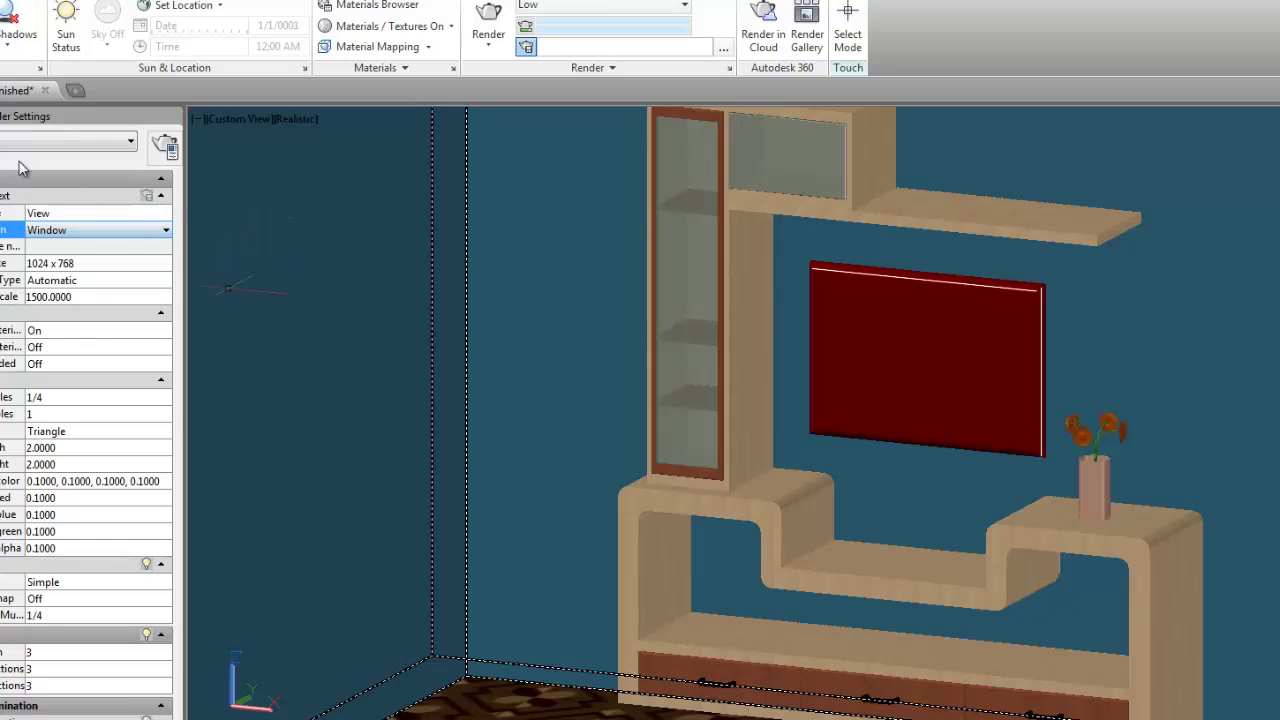
{"action": "left_click", "coordinate": [67, 236]}
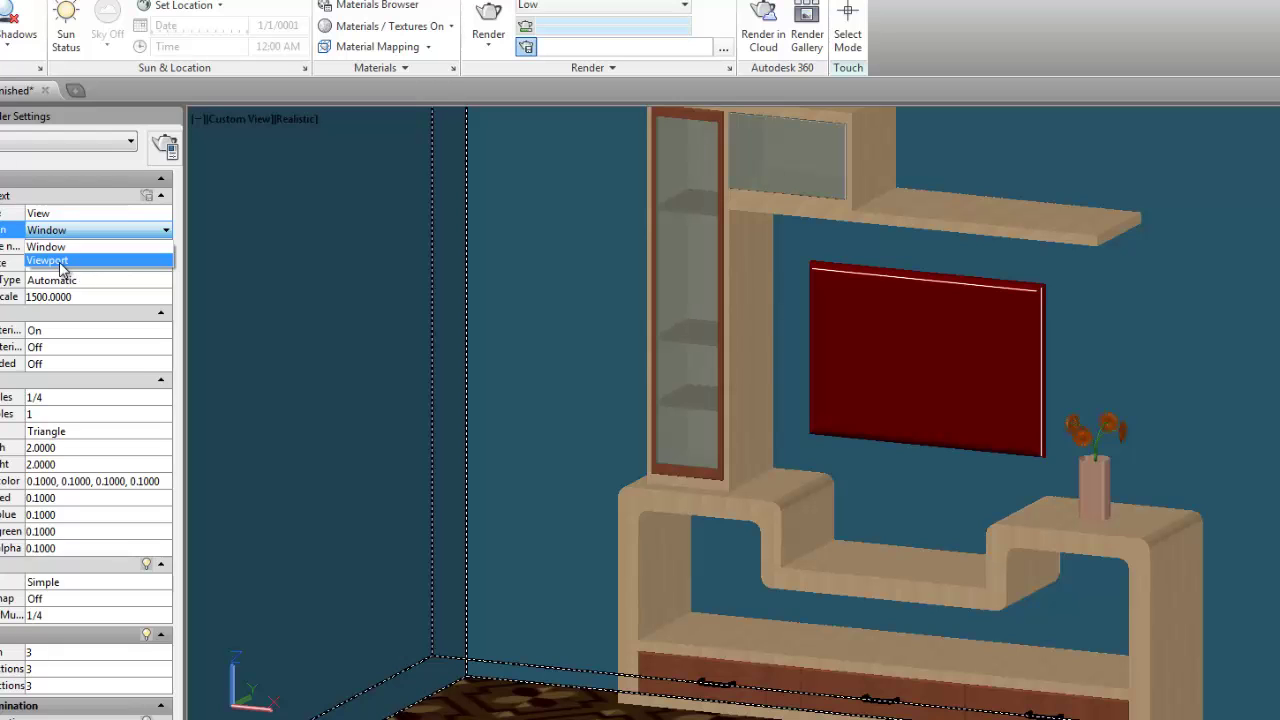
{"action": "left_click", "coordinate": [57, 231]}
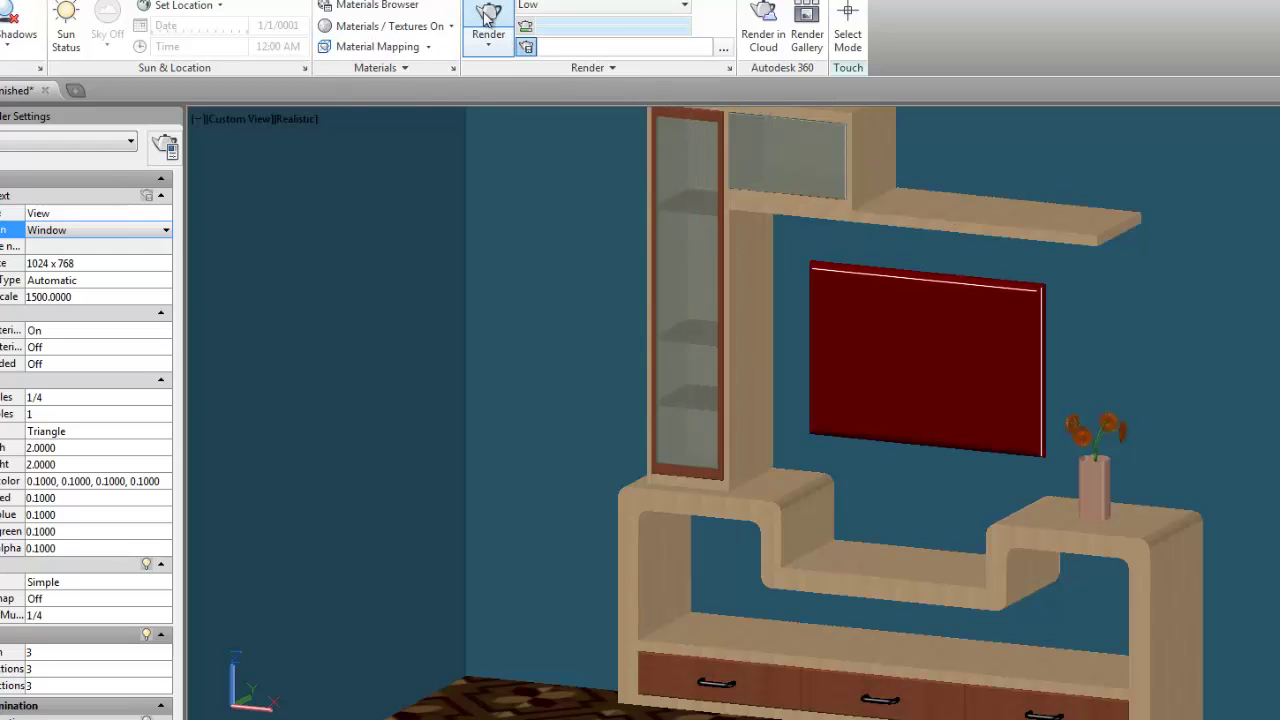
Step: Render the view with the Low preset, working without the Medium Images Library, and close the render window
{"action": "left_click", "coordinate": [487, 20]}
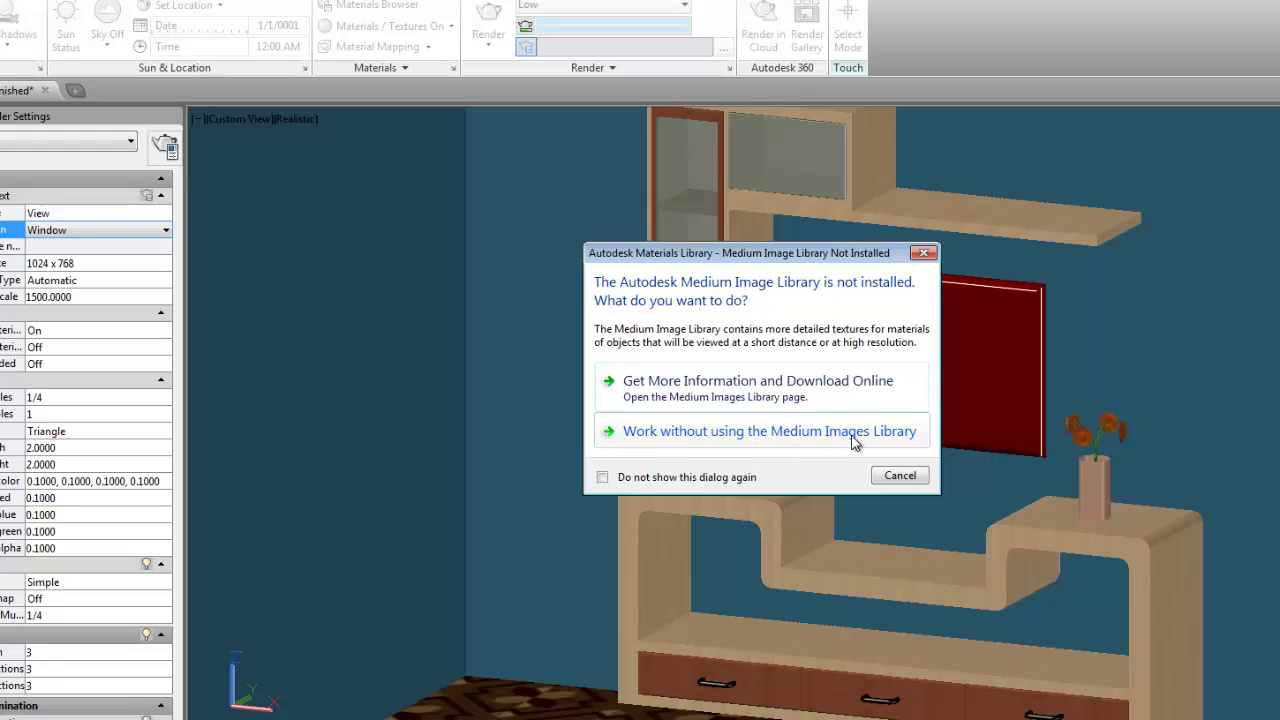
{"action": "left_click", "coordinate": [730, 431]}
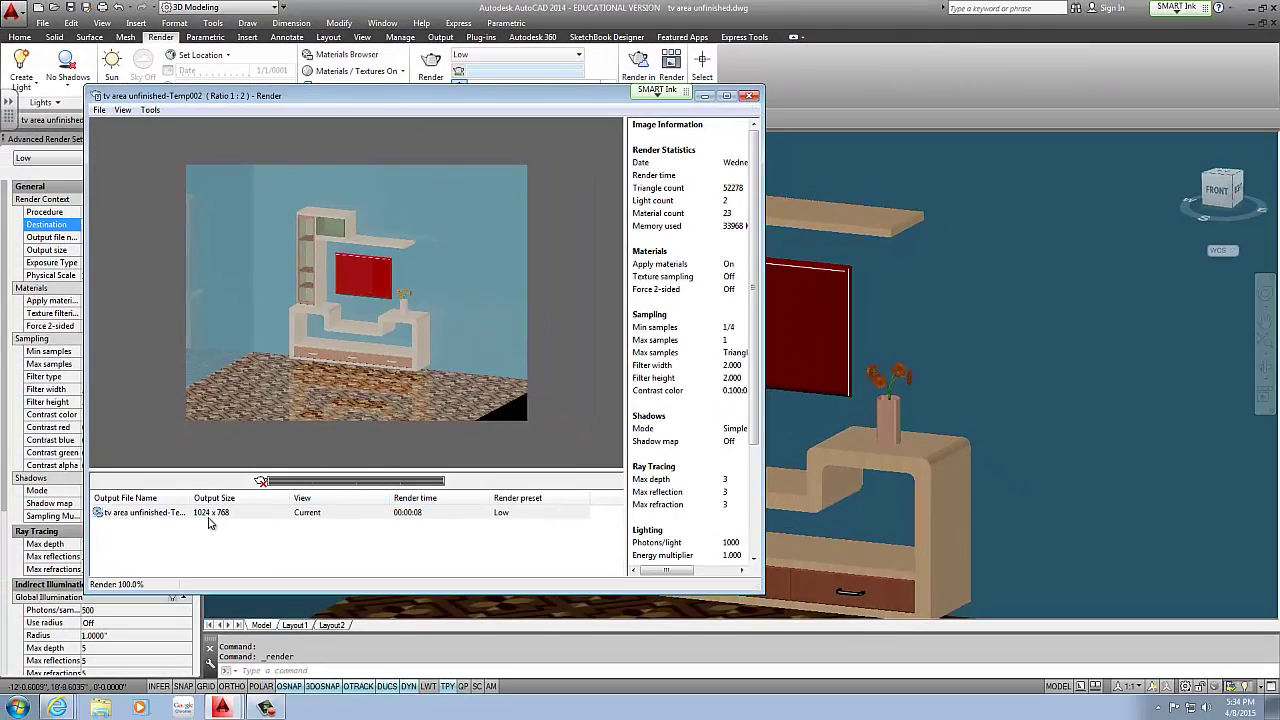
{"action": "left_click", "coordinate": [751, 95]}
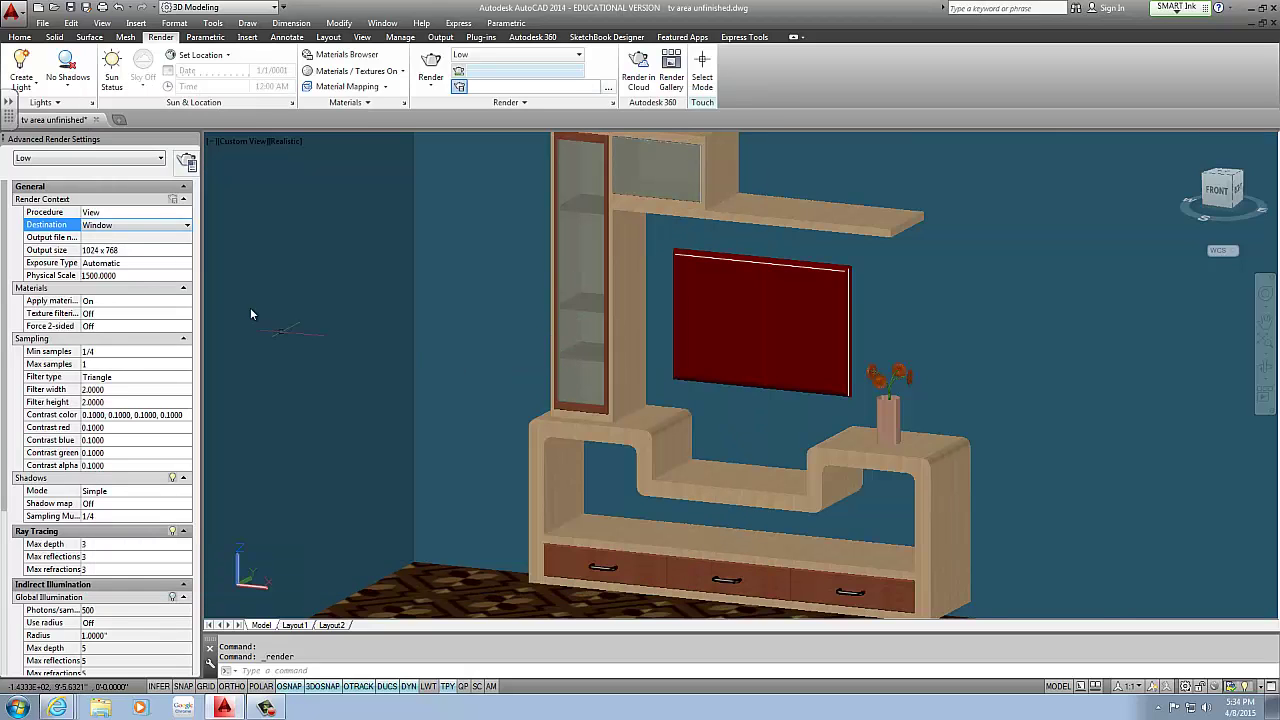
Step: Keep the output size at 1024 x 768, frame the TV cabinet more closely and set the render preset to High
{"action": "left_click", "coordinate": [128, 263]}
{"action": "left_click", "coordinate": [136, 250]}
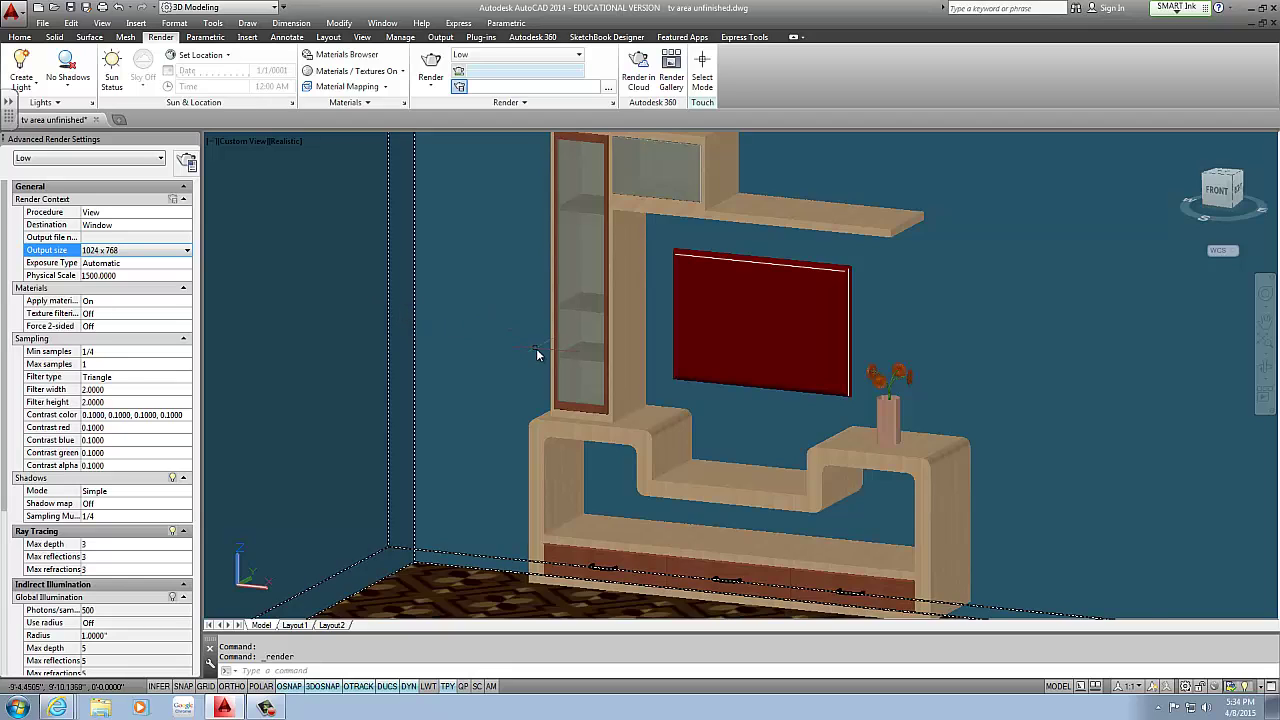
{"action": "scroll", "coordinate": [537, 330], "scroll_direction": "up", "scroll_amount": 1}
{"action": "scroll", "coordinate": [620, 366], "scroll_direction": "down", "scroll_amount": 2}
{"action": "scroll", "coordinate": [657, 372], "scroll_direction": "up", "scroll_amount": 2}
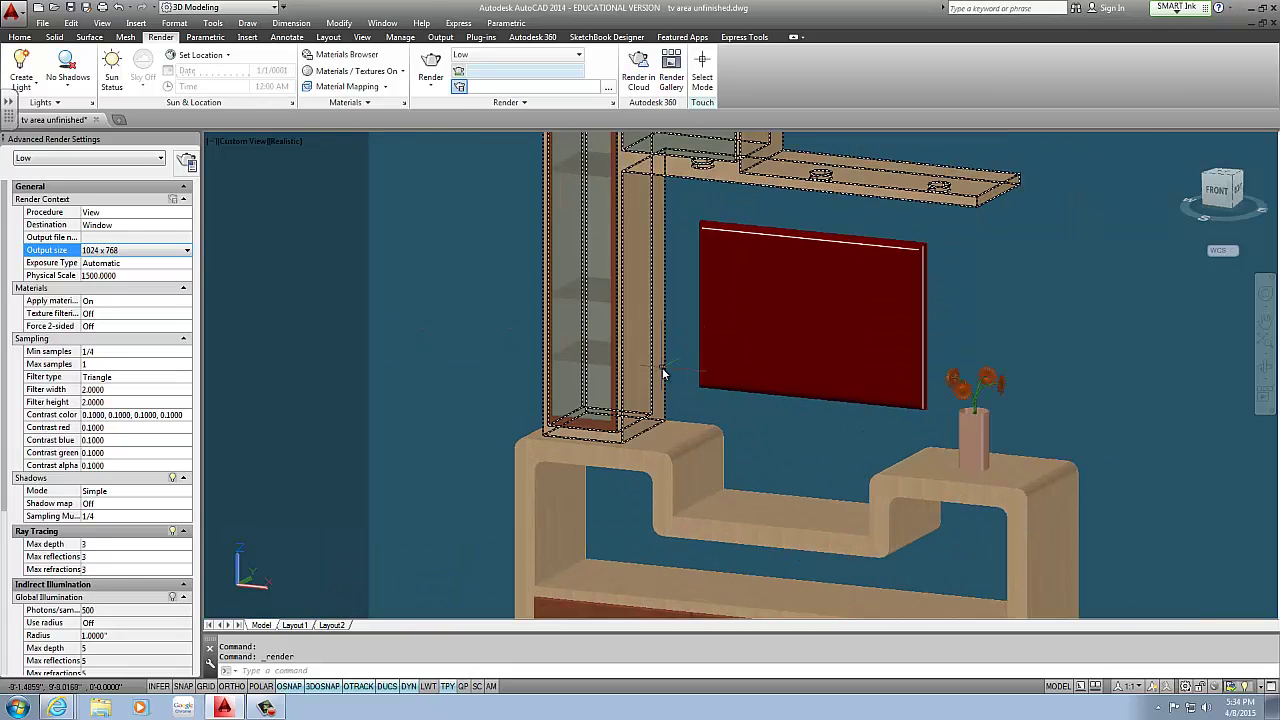
{"action": "left_click", "coordinate": [94, 161]}
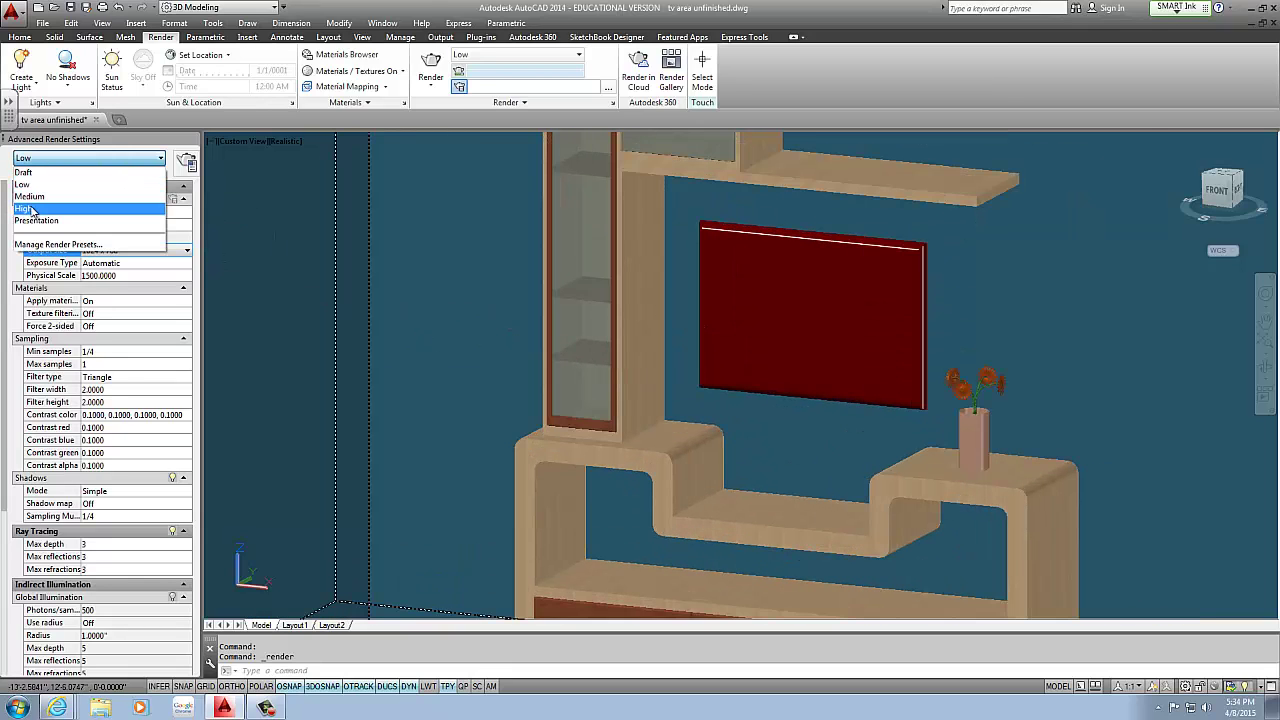
{"action": "left_click", "coordinate": [36, 196]}
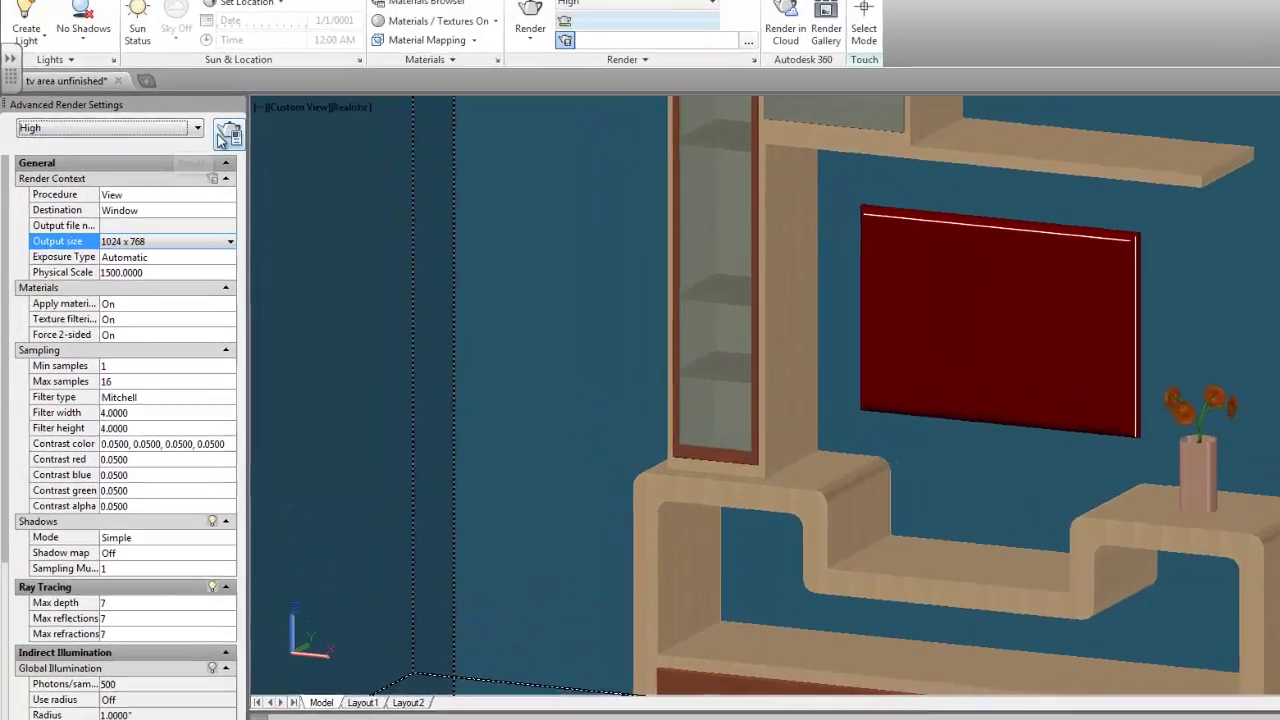
Step: Render the closer cabinet view without the Medium Images Library and compare it with the earlier Low preset render
{"action": "left_click", "coordinate": [187, 162]}
{"action": "left_click", "coordinate": [856, 418]}
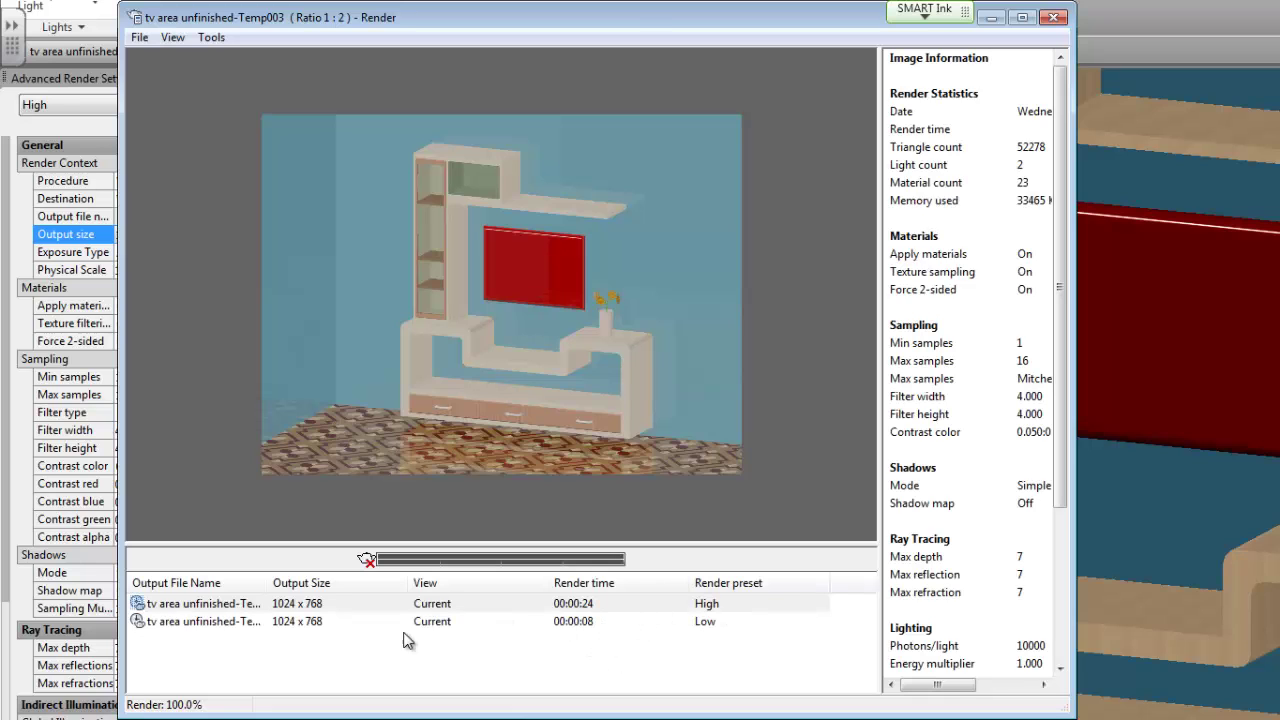
{"action": "left_click", "coordinate": [437, 622]}
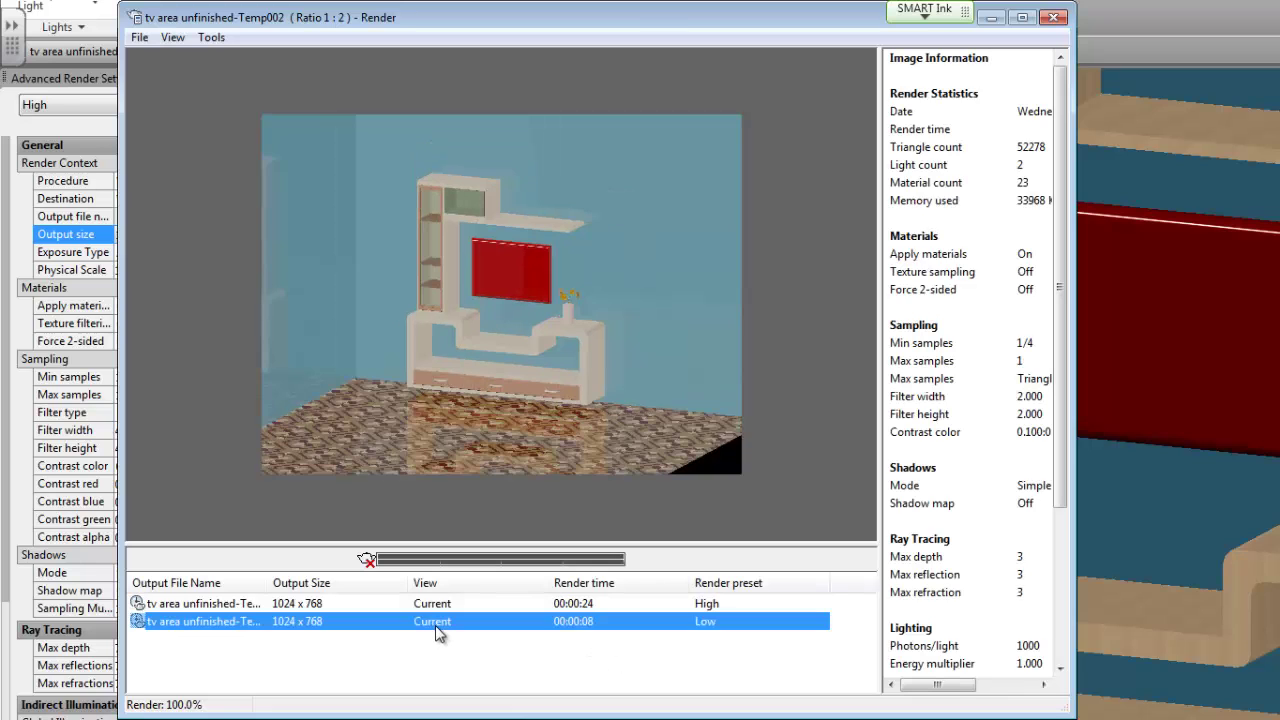
{"action": "left_click", "coordinate": [343, 606]}
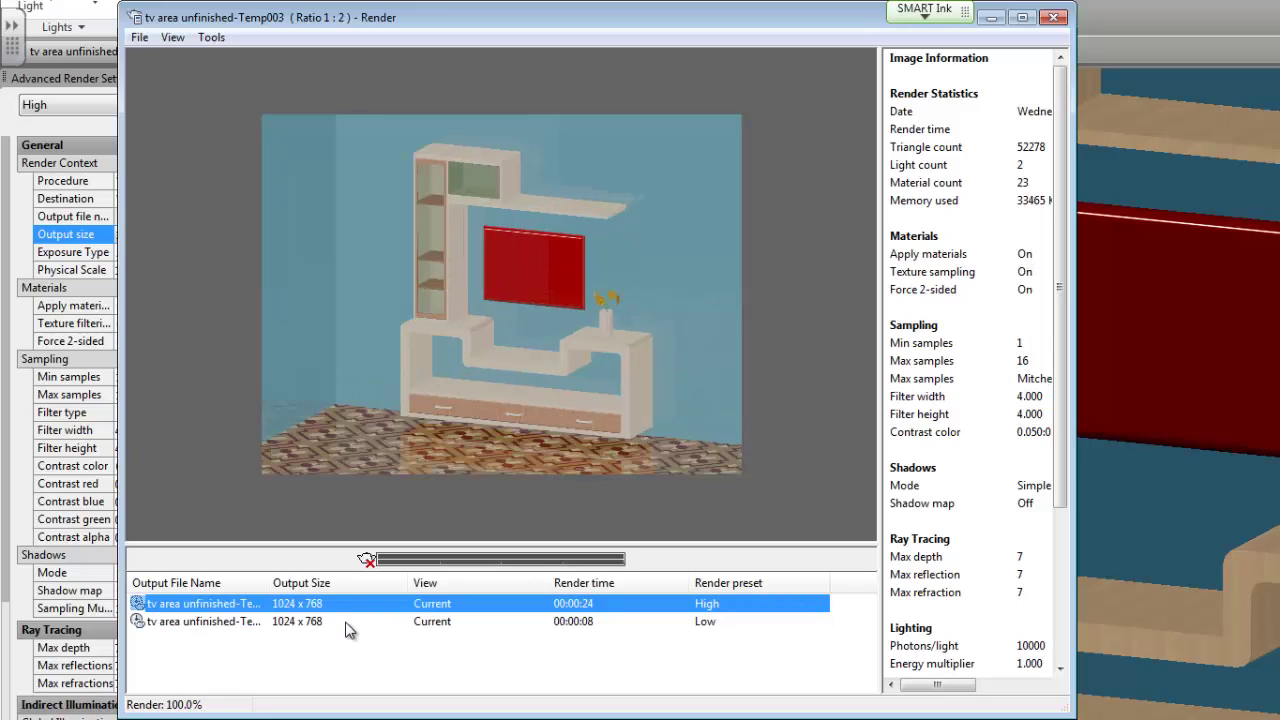
Step: Compare the finished High and Low preset renders by switching between them in the render history, then return to the drawing
{"action": "left_click", "coordinate": [348, 624]}
{"action": "left_click", "coordinate": [354, 606]}
{"action": "left_click", "coordinate": [358, 621]}
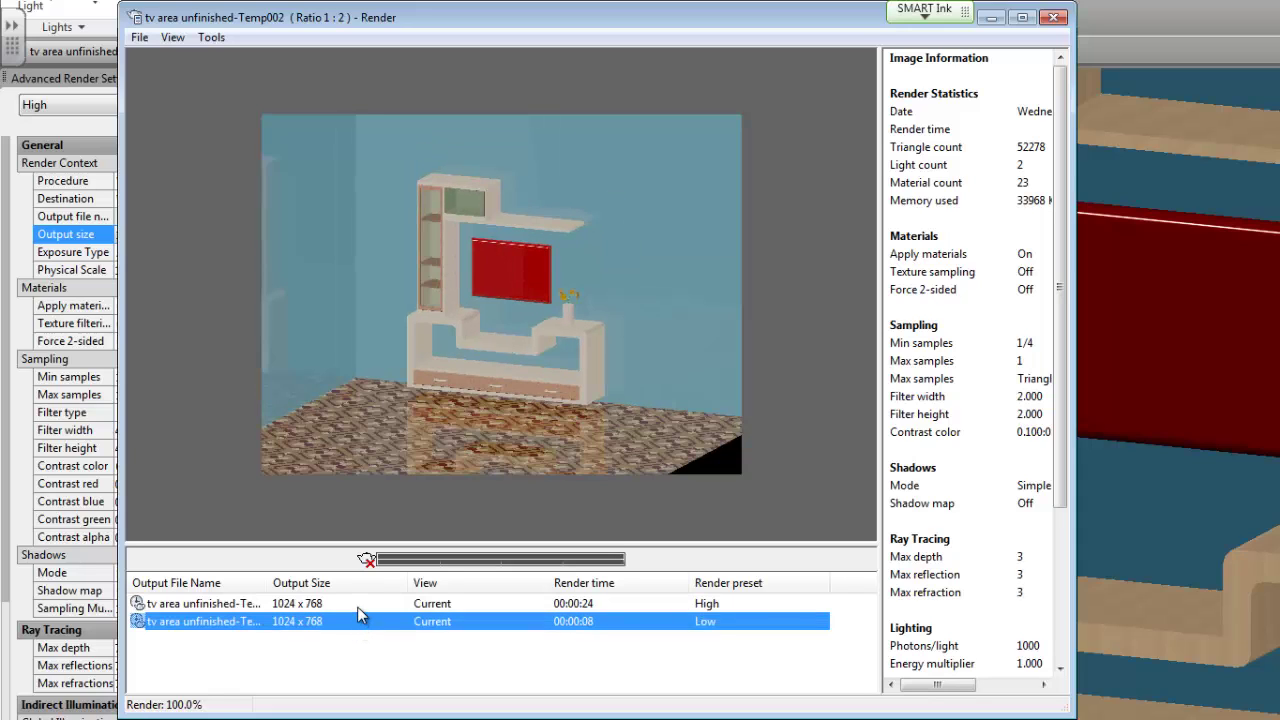
{"action": "left_click", "coordinate": [357, 604]}
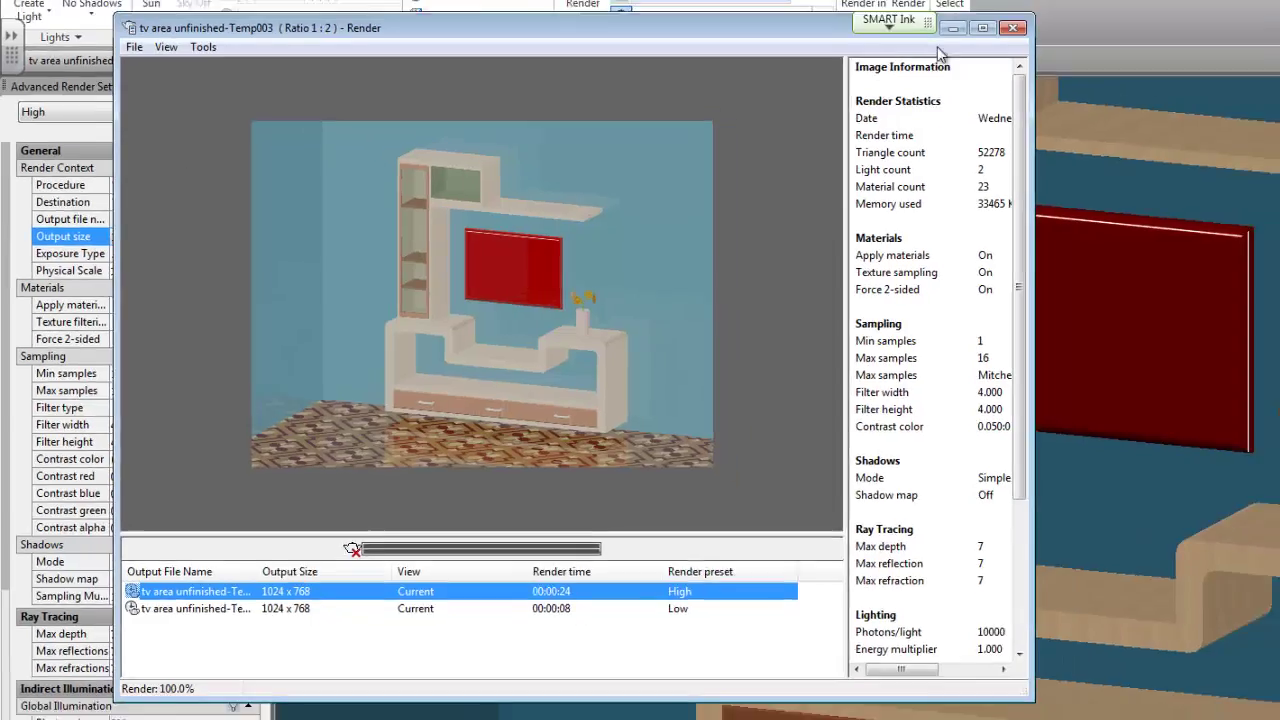
{"action": "left_click", "coordinate": [1085, 228]}
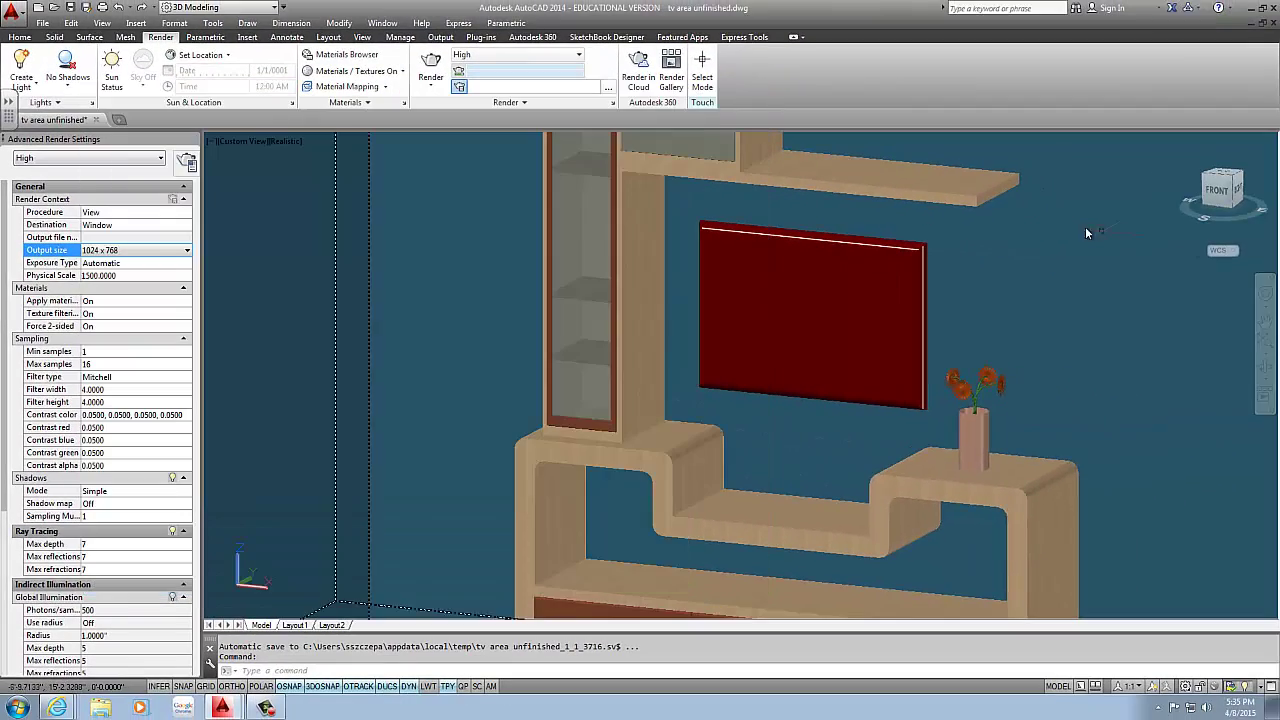
Step: Set the render preset to Presentation and render the same cabinet view at 1024 x 768
{"action": "left_click", "coordinate": [60, 158]}
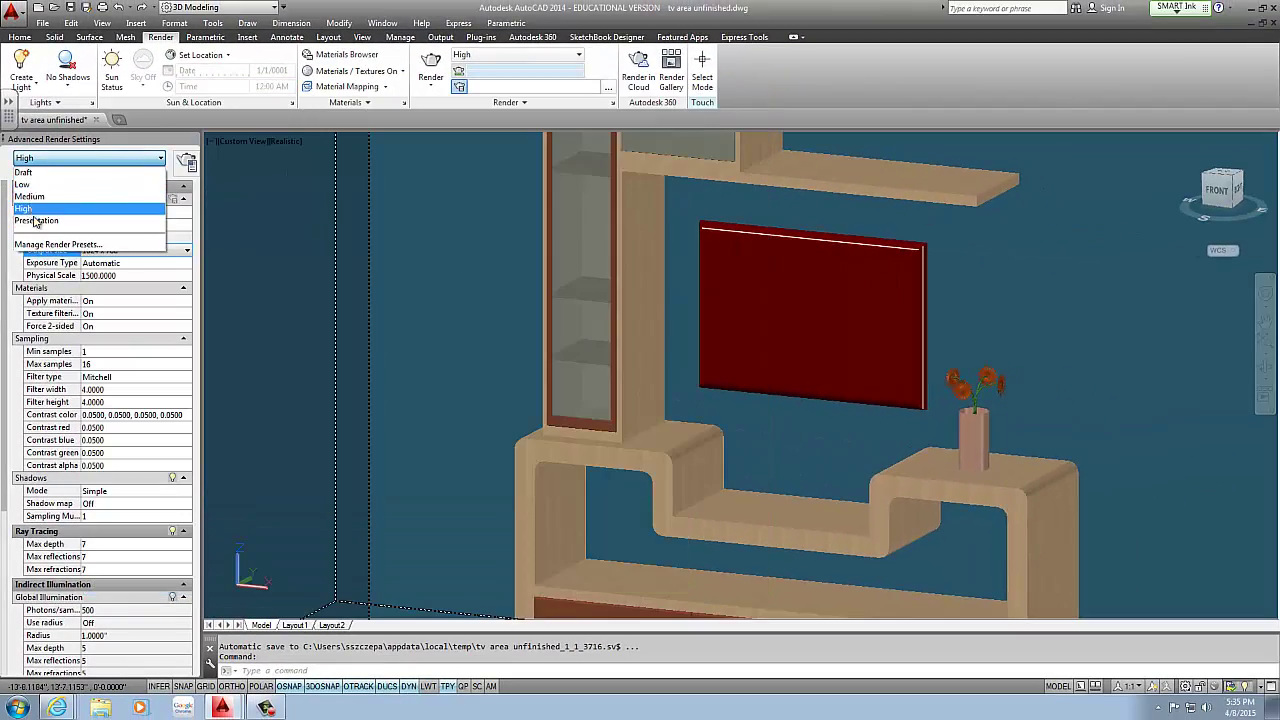
{"action": "left_click", "coordinate": [35, 220]}
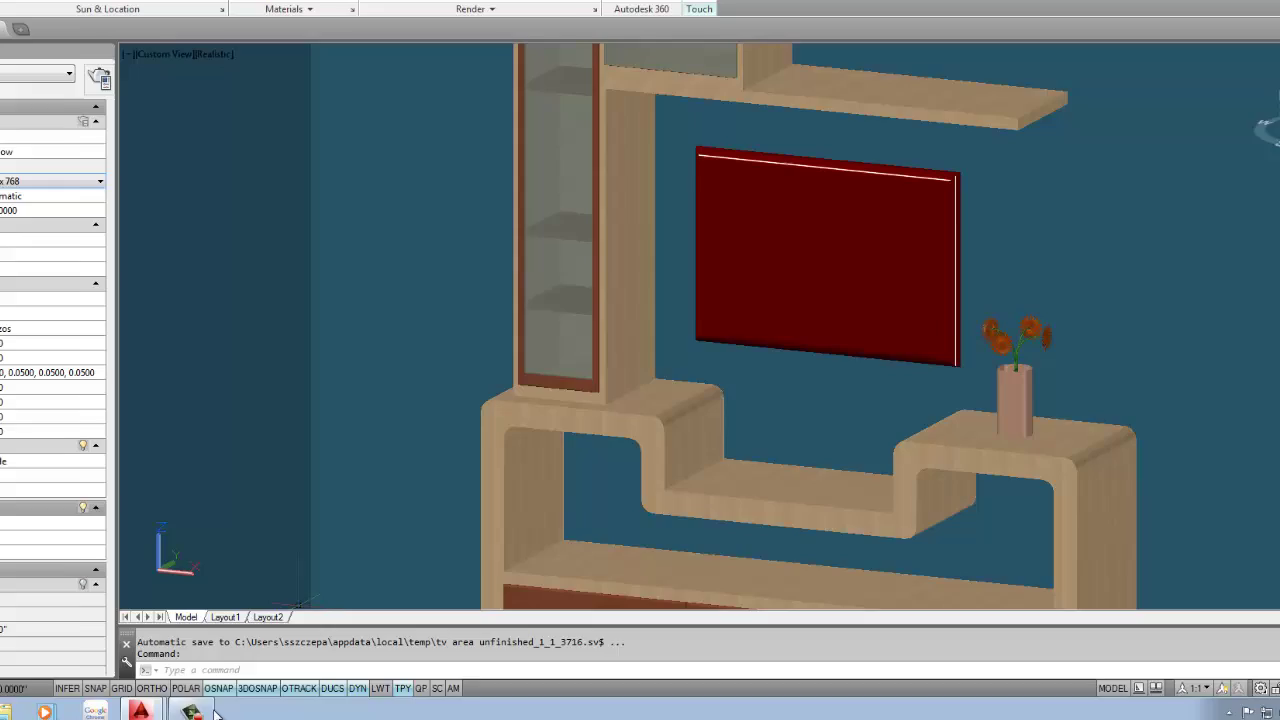
{"action": "left_click", "coordinate": [207, 711]}
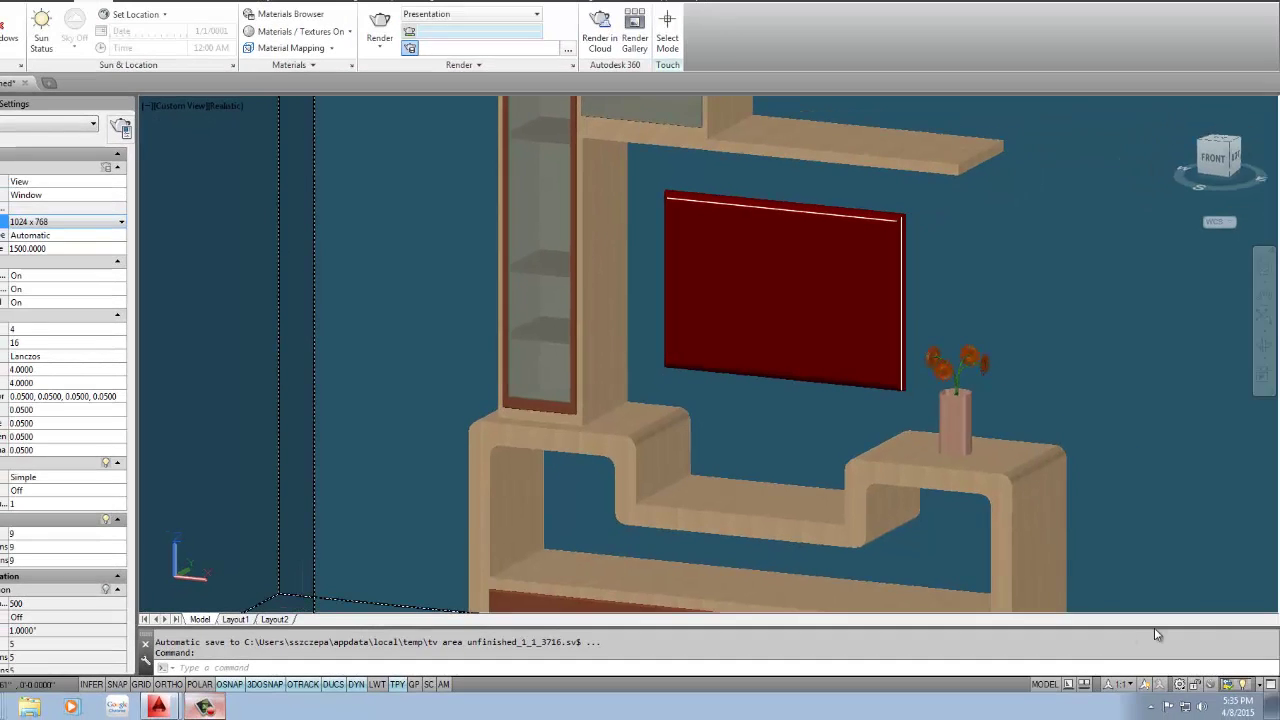
{"action": "left_click", "coordinate": [1219, 667]}
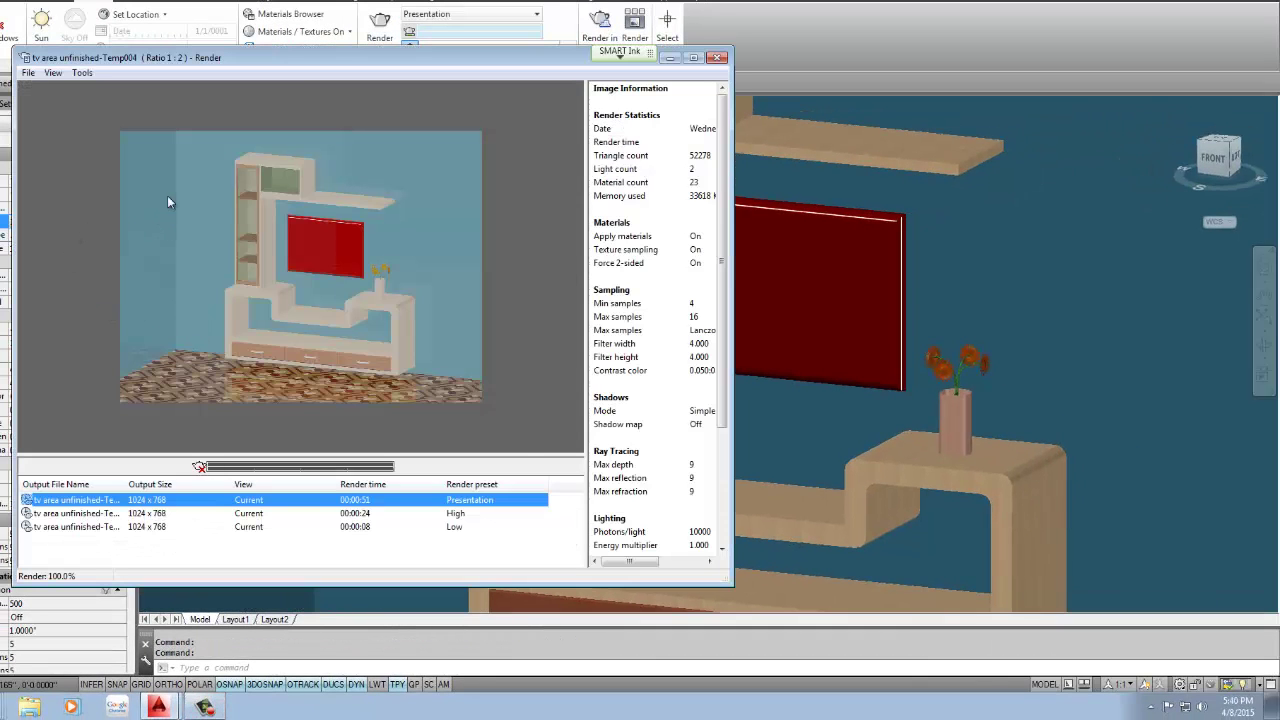
Step: Compare the Presentation, High and Low preset renders in the render history
{"action": "left_click", "coordinate": [380, 514]}
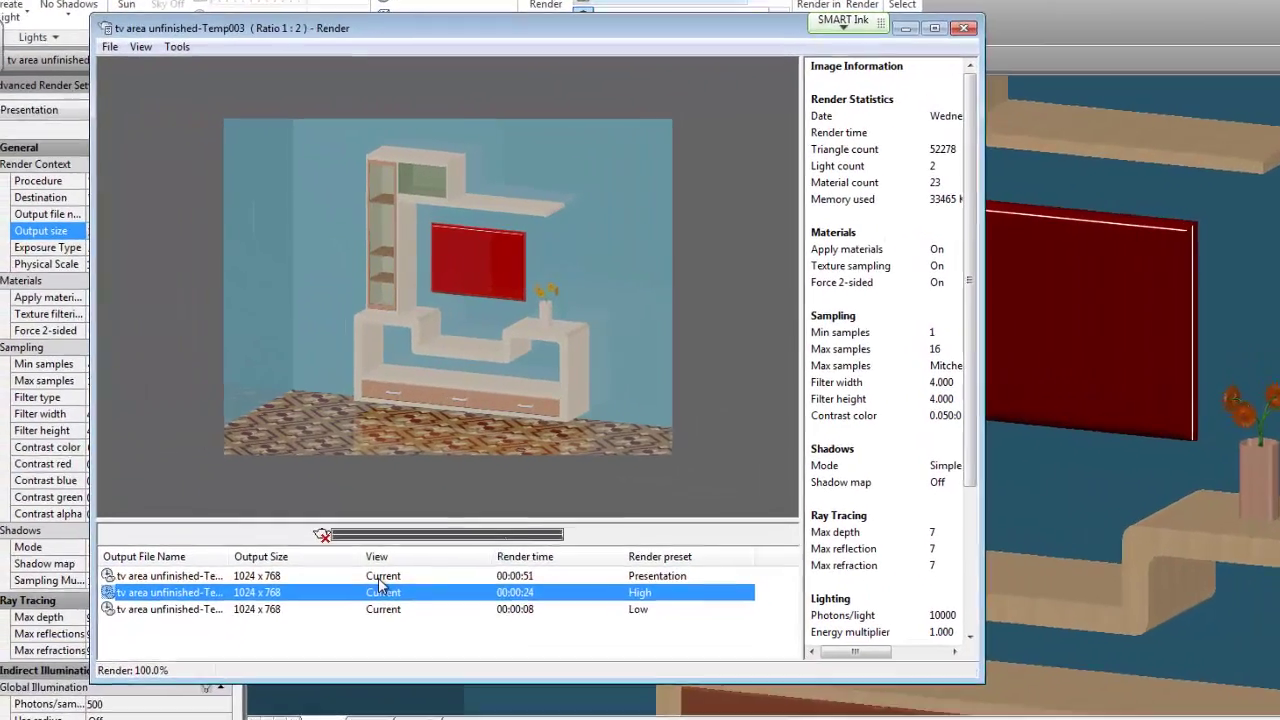
{"action": "left_click", "coordinate": [379, 578]}
{"action": "left_click", "coordinate": [374, 593]}
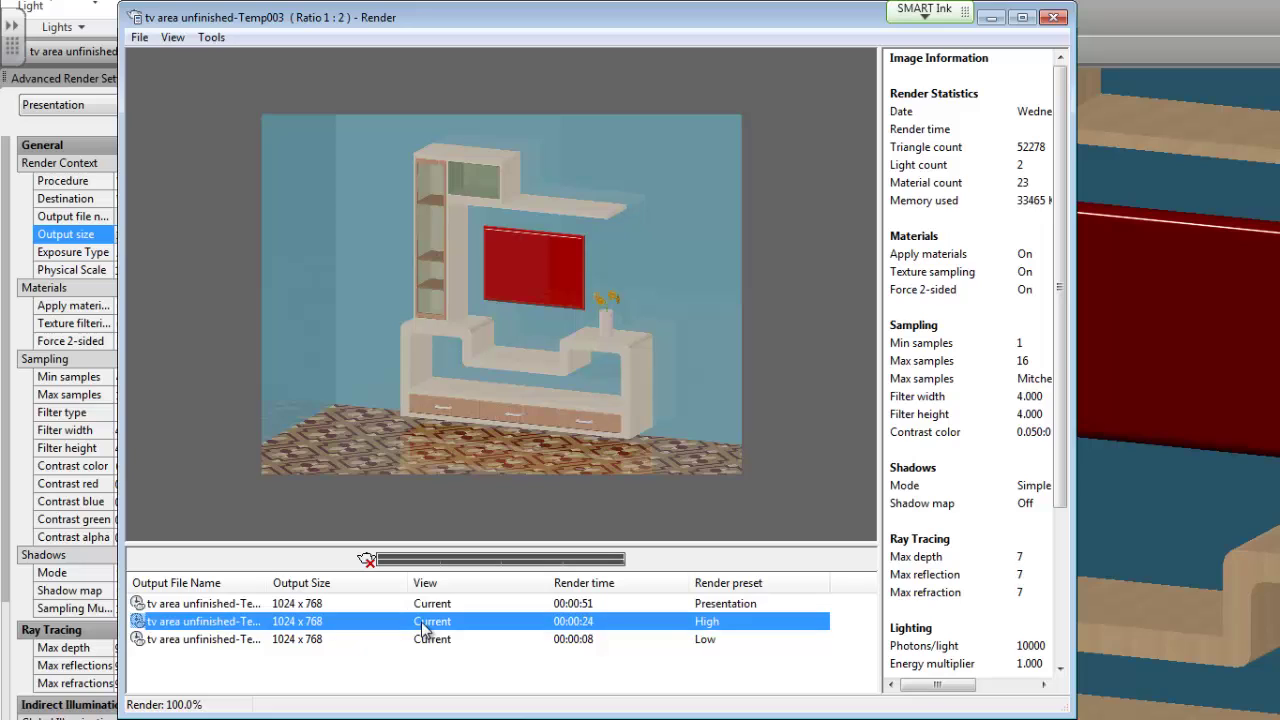
{"action": "left_click", "coordinate": [424, 641]}
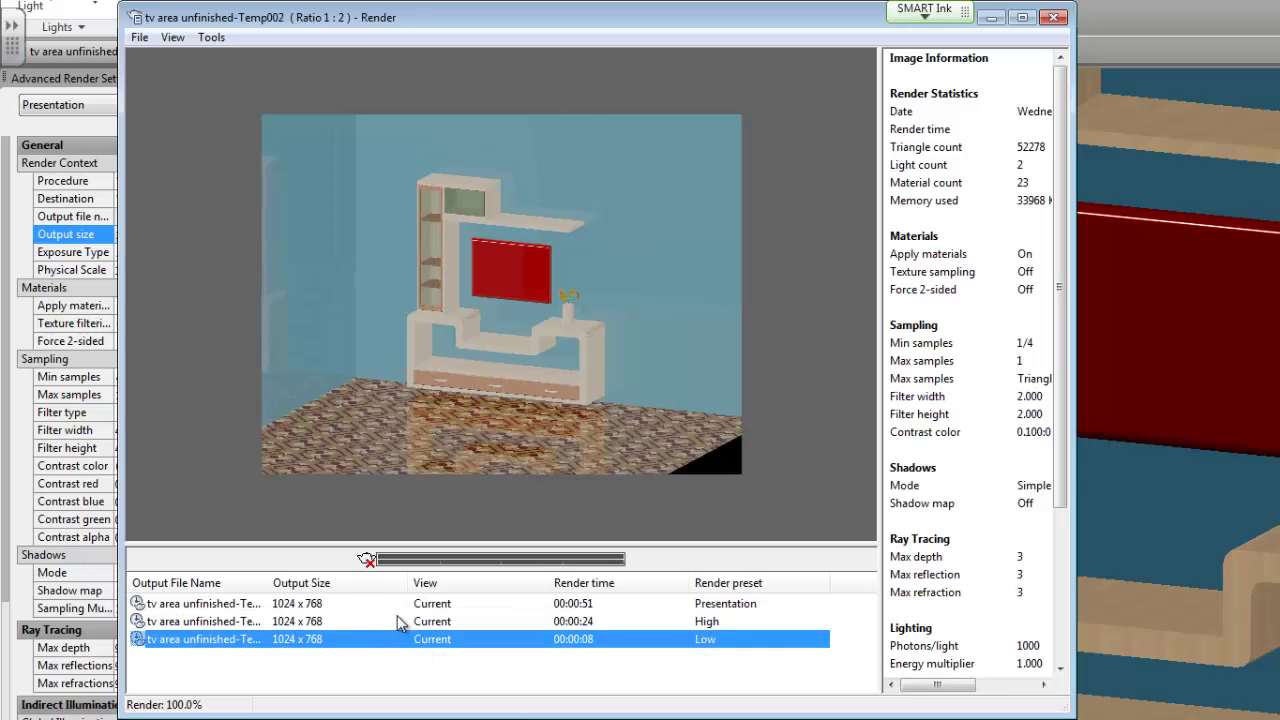
{"action": "left_click", "coordinate": [410, 620]}
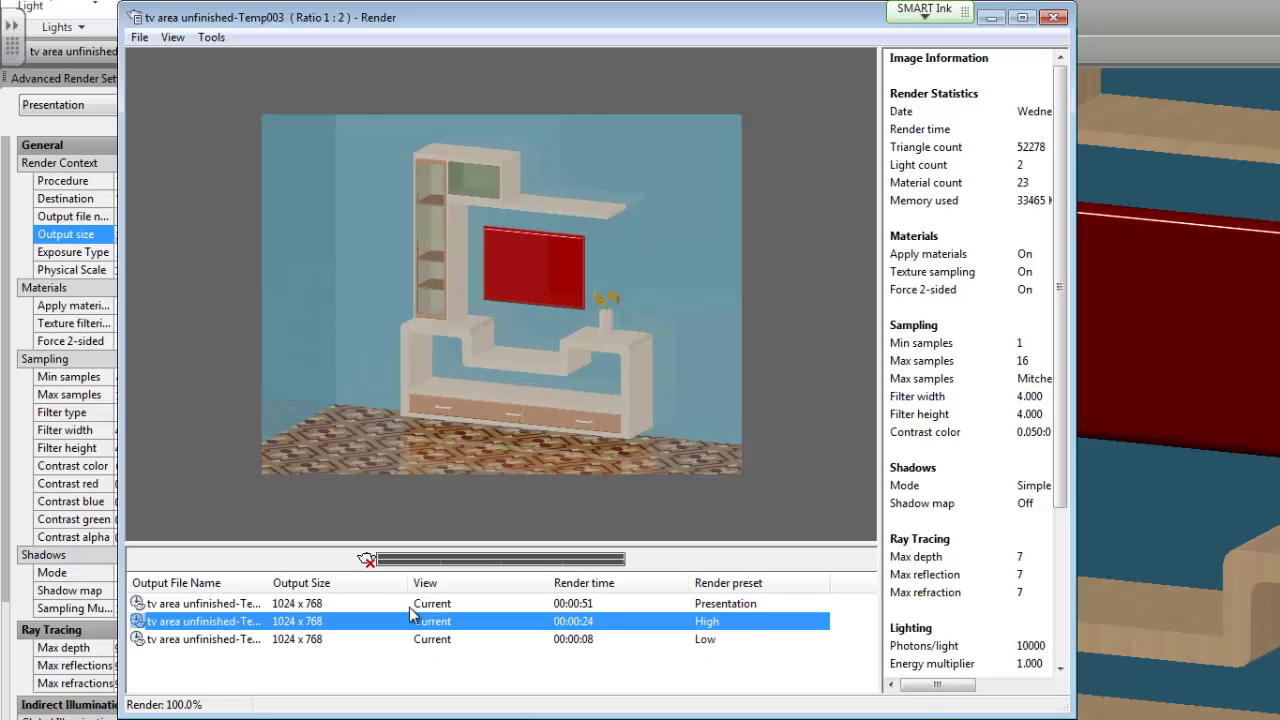
{"action": "left_click", "coordinate": [412, 603]}
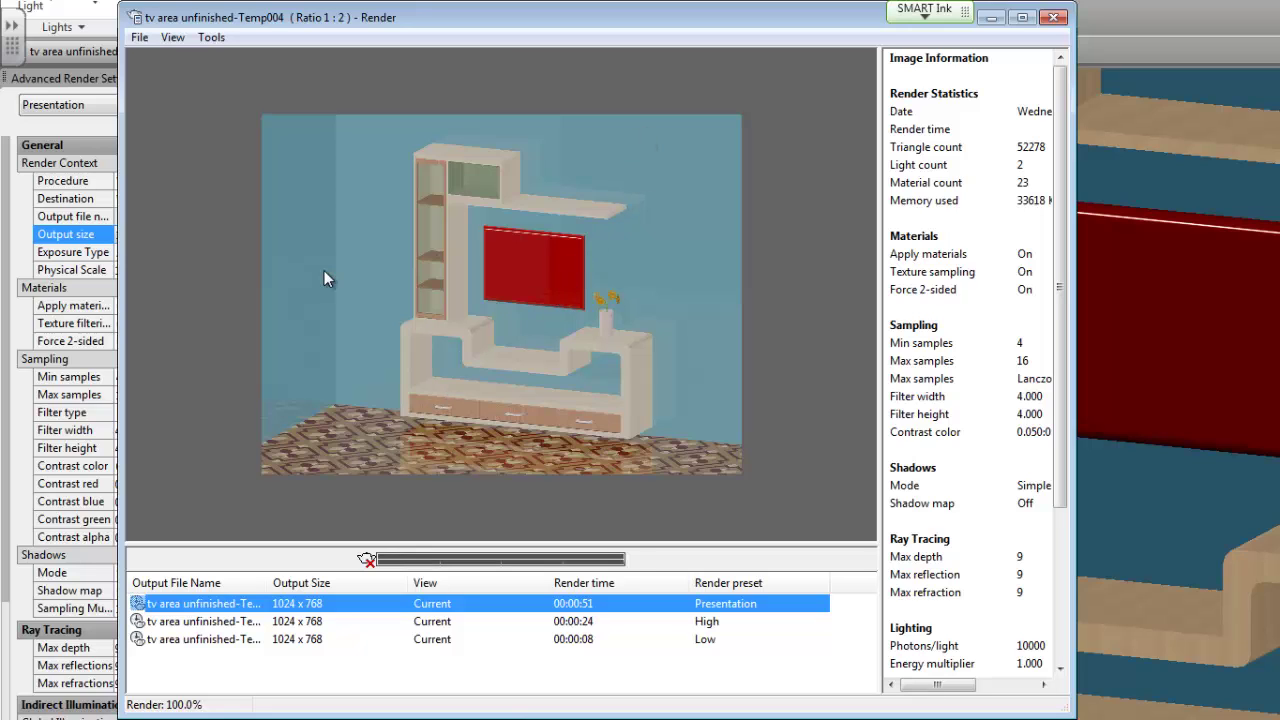
Step: Examine the glass cabinet shelves and wood texture close up in the Presentation render
{"action": "scroll", "coordinate": [426, 276], "scroll_direction": "up", "scroll_amount": 2}
{"action": "scroll", "coordinate": [437, 276], "scroll_direction": "down", "scroll_amount": 1}
{"action": "scroll", "coordinate": [436, 276], "scroll_direction": "up", "scroll_amount": 1}
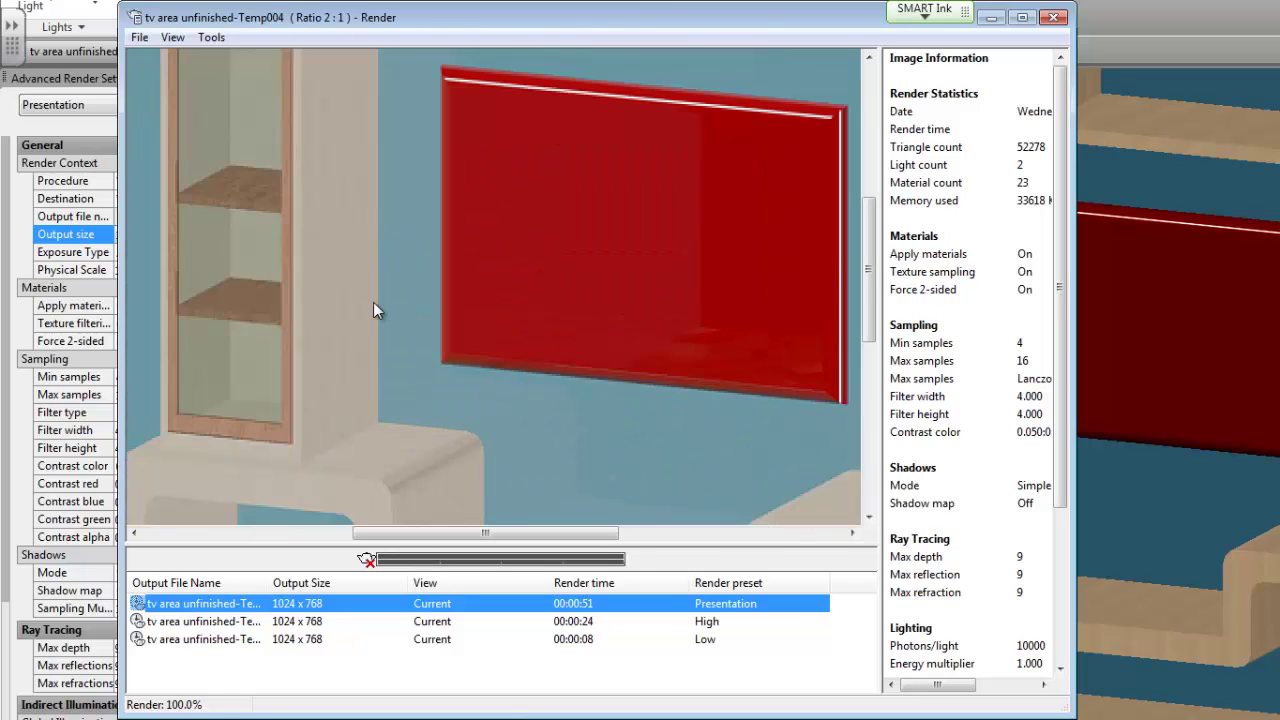
{"action": "scroll", "coordinate": [325, 332], "scroll_direction": "up", "scroll_amount": 1}
{"action": "left_click_drag", "start_coordinate": [451, 533], "coordinate": [385, 533]}
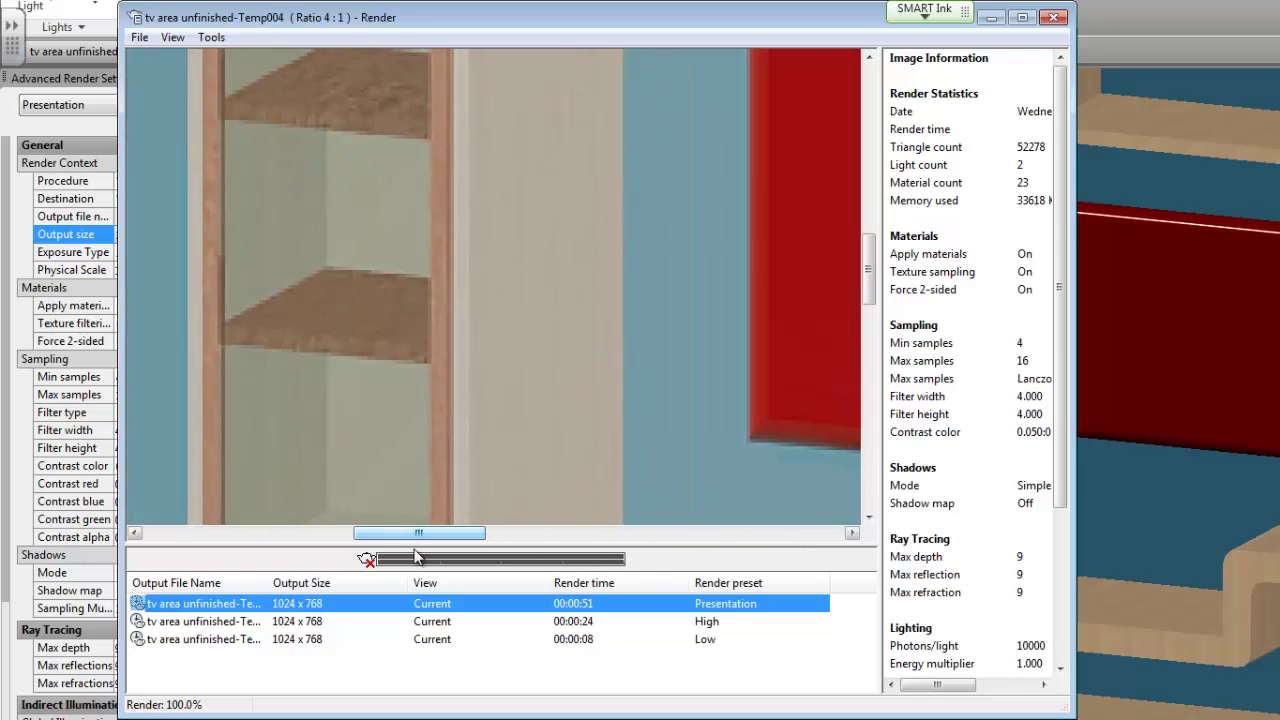
Step: Examine the same cabinet details close up in the High preset render and close the render window
{"action": "left_click", "coordinate": [395, 621]}
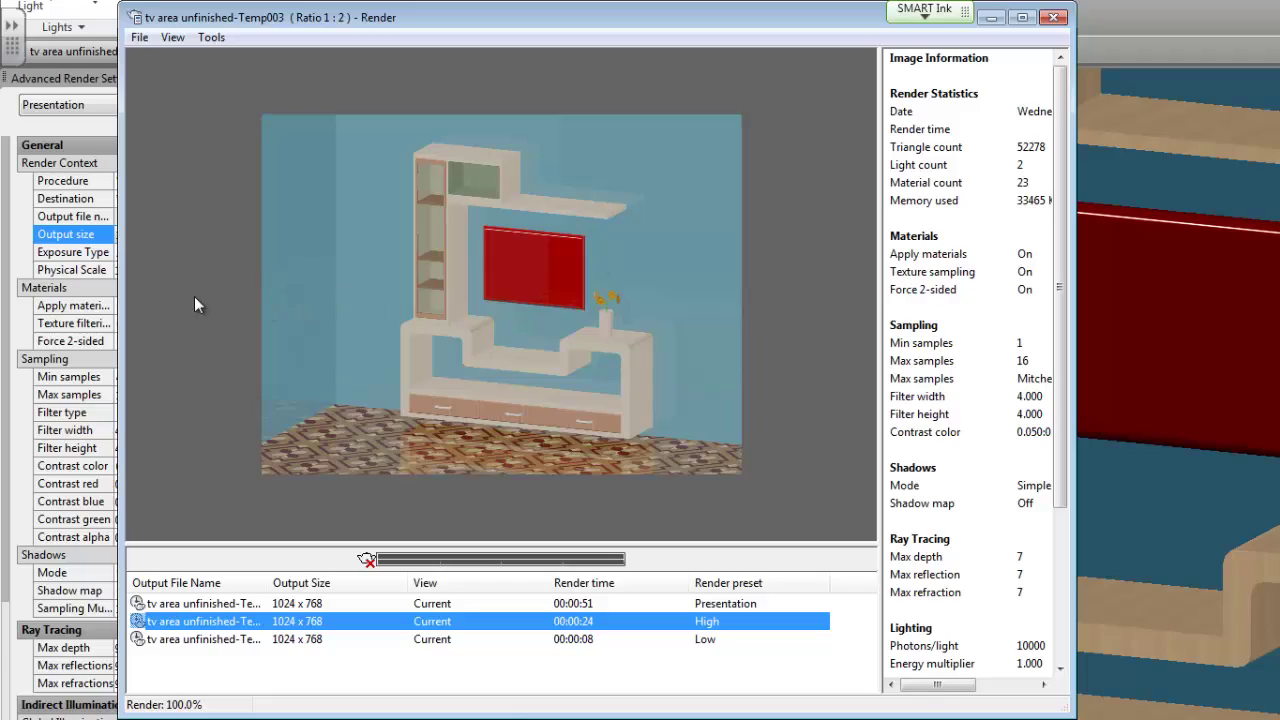
{"action": "scroll", "coordinate": [443, 313], "scroll_direction": "up", "scroll_amount": 3}
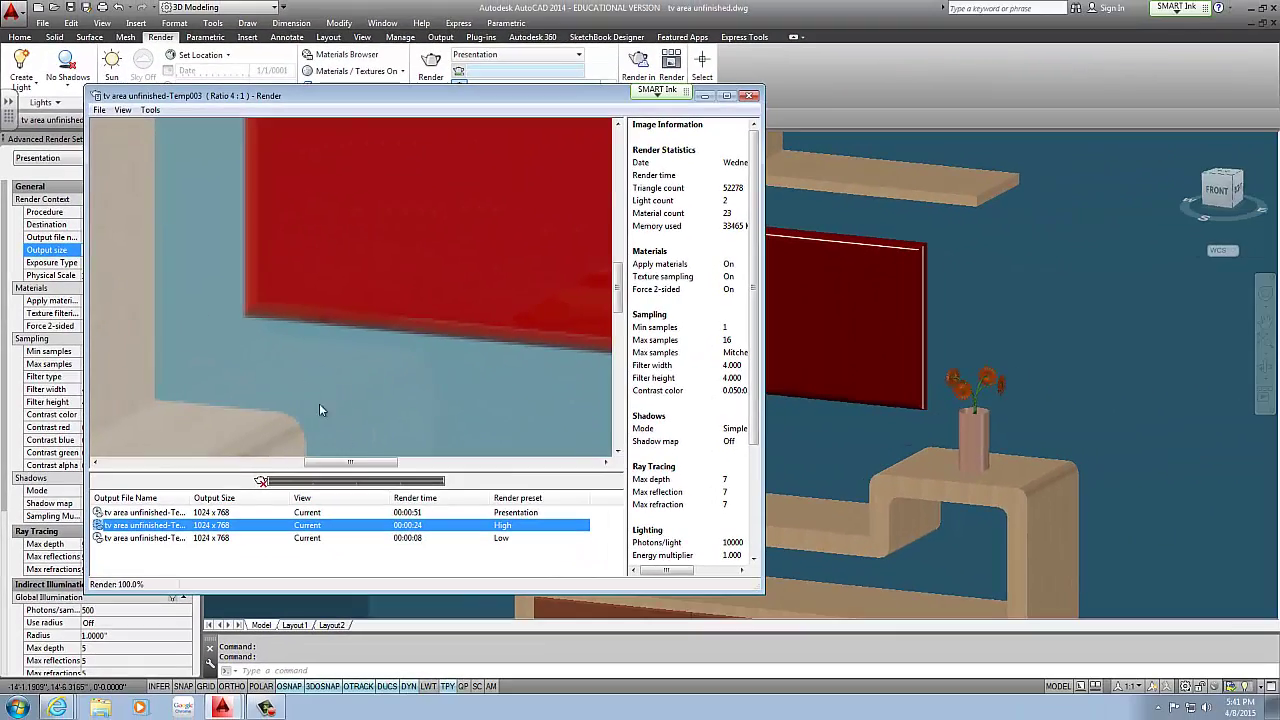
{"action": "left_click_drag", "start_coordinate": [364, 466], "coordinate": [314, 466]}
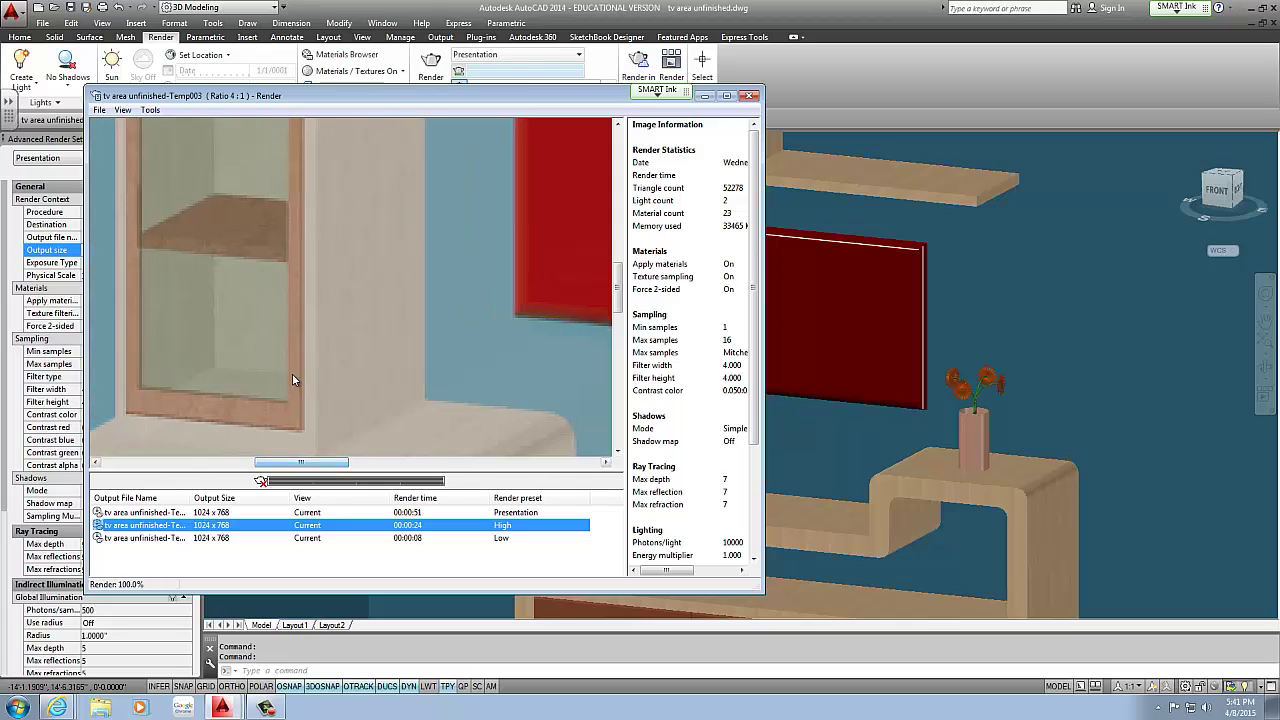
{"action": "scroll", "coordinate": [292, 380], "scroll_direction": "down", "scroll_amount": 4}
{"action": "scroll", "coordinate": [300, 373], "scroll_direction": "up", "scroll_amount": 2}
{"action": "scroll", "coordinate": [310, 367], "scroll_direction": "down", "scroll_amount": 1}
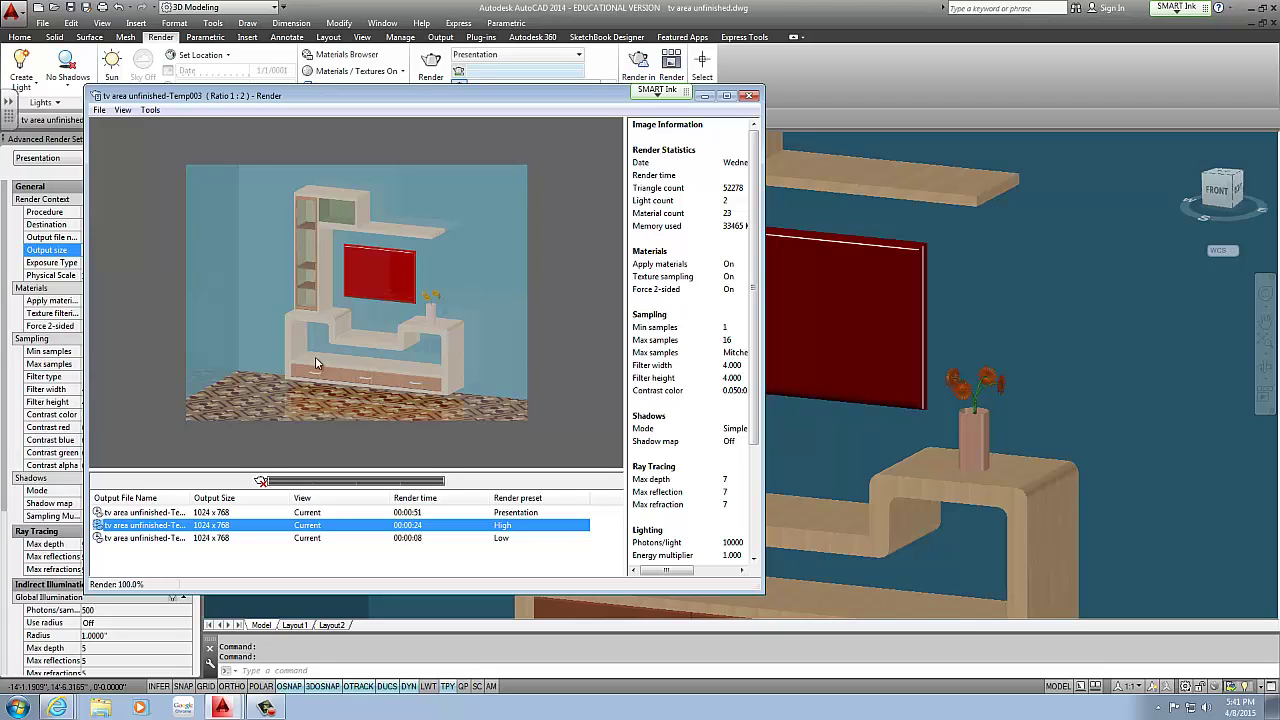
{"action": "left_click", "coordinate": [750, 95]}
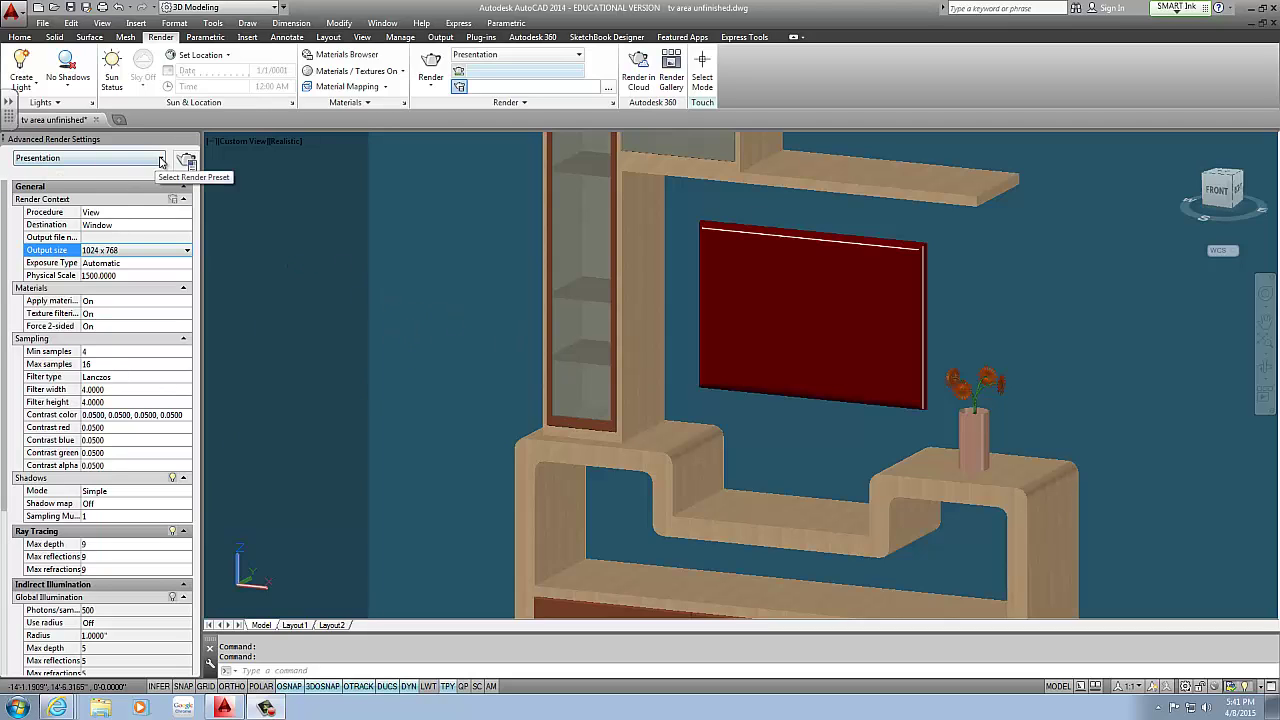
Step: Create a custom render preset named MY SETUP as a copy of the current Presentation settings in the Render Presets Manager
{"action": "left_click", "coordinate": [161, 160]}
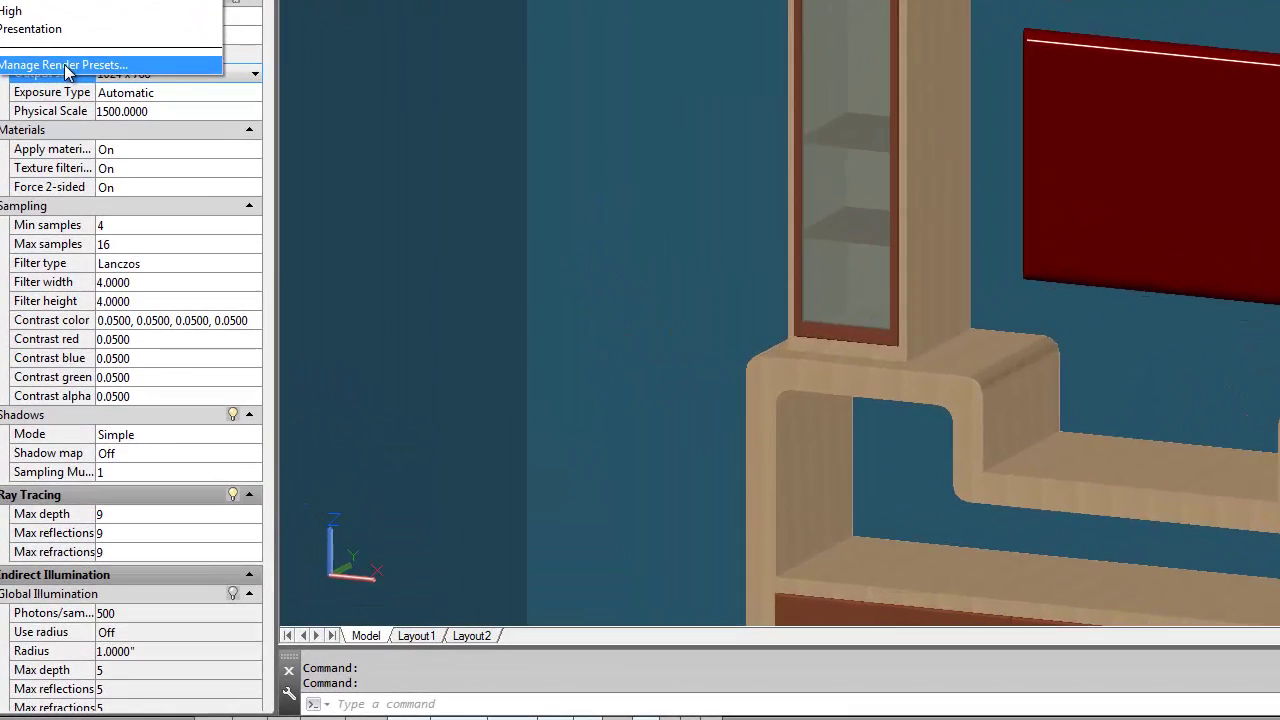
{"action": "left_click", "coordinate": [66, 66]}
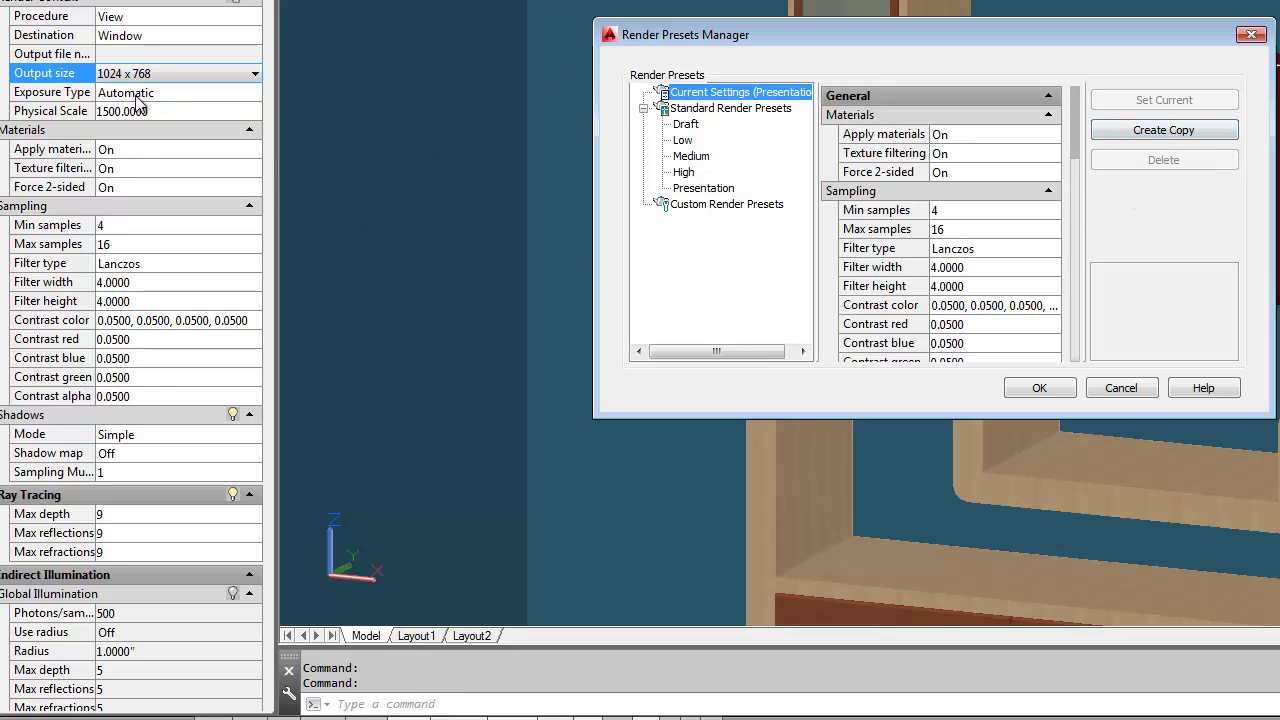
{"action": "left_click", "coordinate": [1164, 132]}
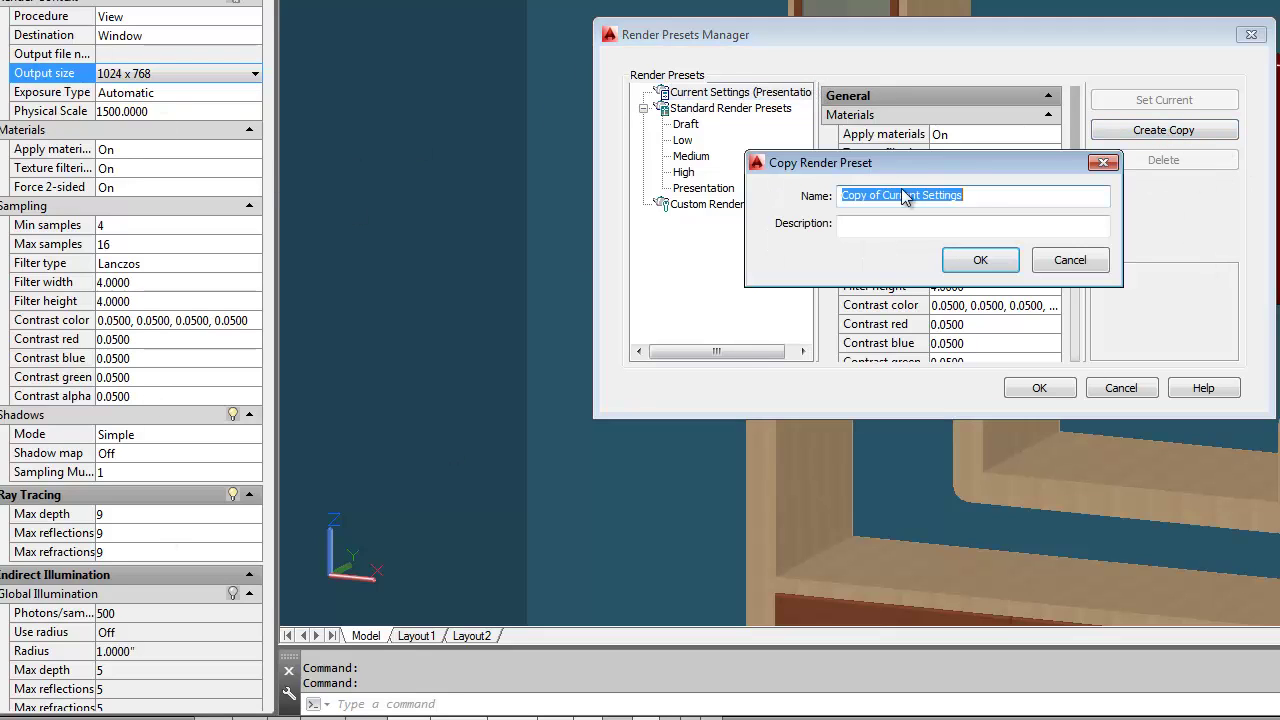
{"action": "left_click_drag", "start_coordinate": [980, 195], "coordinate": [657, 198]}
{"action": "type", "text": "tv"}
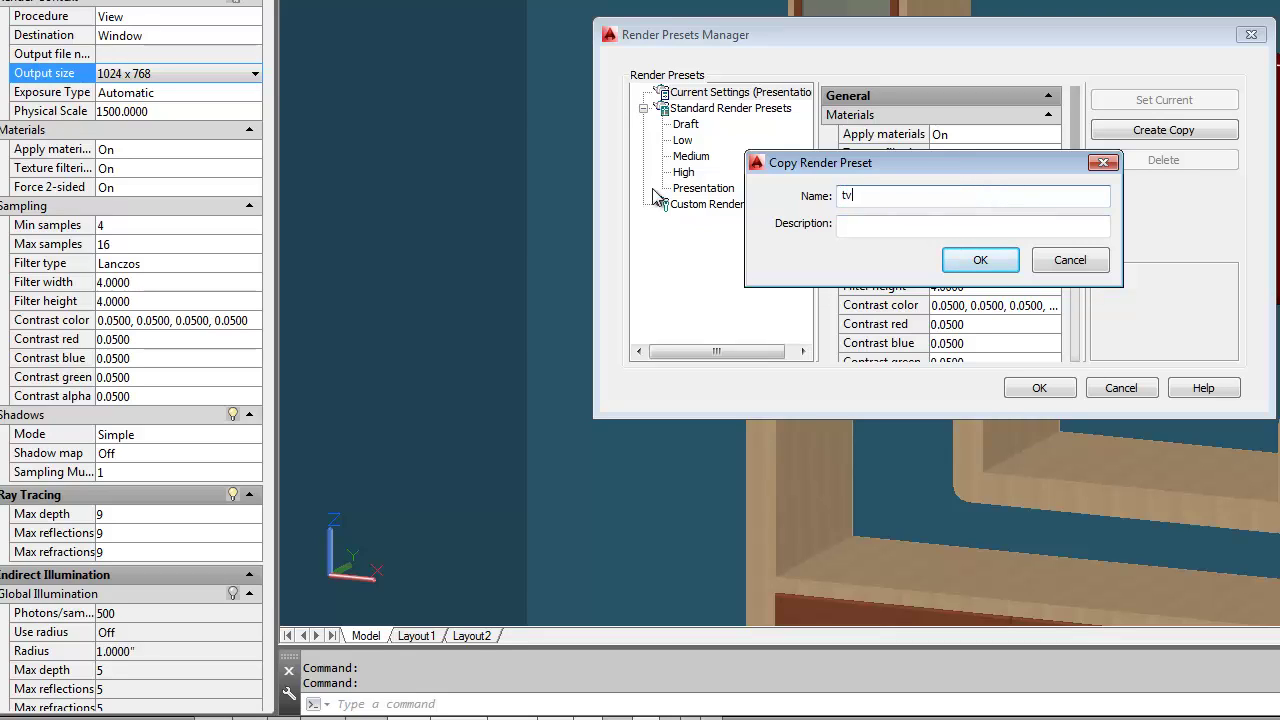
{"action": "type", "text": "Y FAVORITE"}
{"action": "left_click_drag", "start_coordinate": [920, 200], "coordinate": [776, 200]}
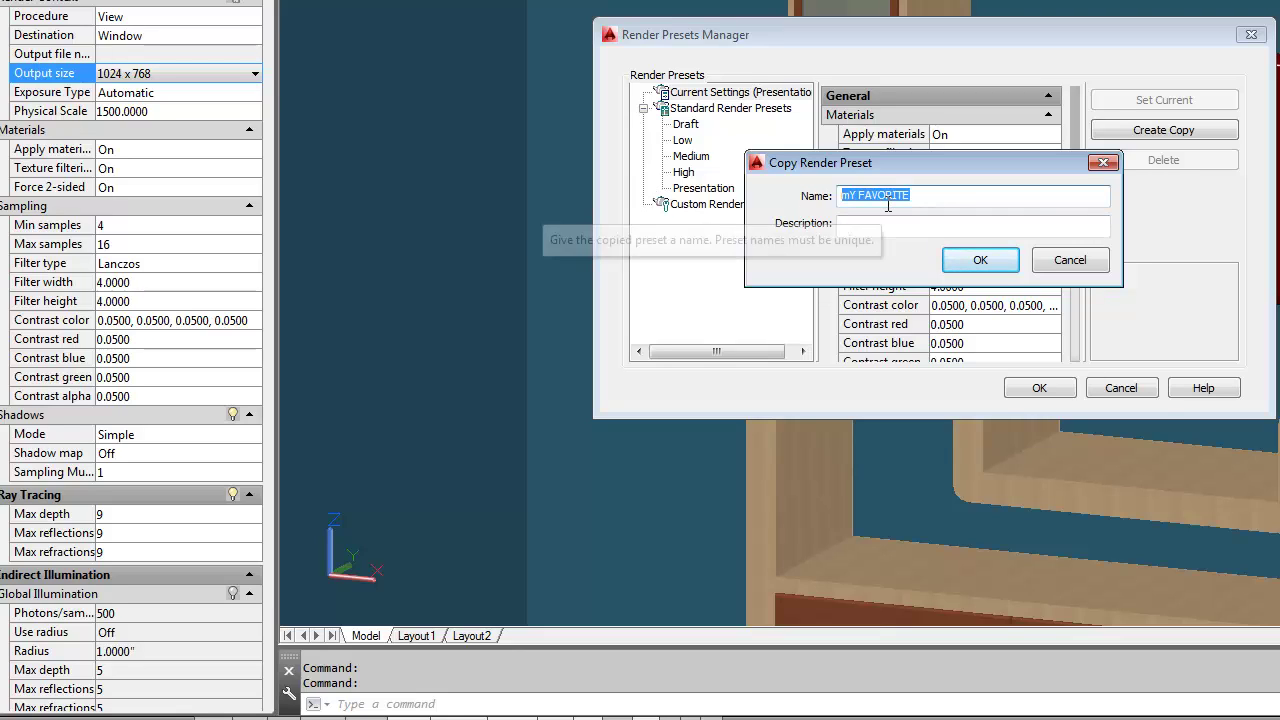
{"action": "type", "text": "MY S"}
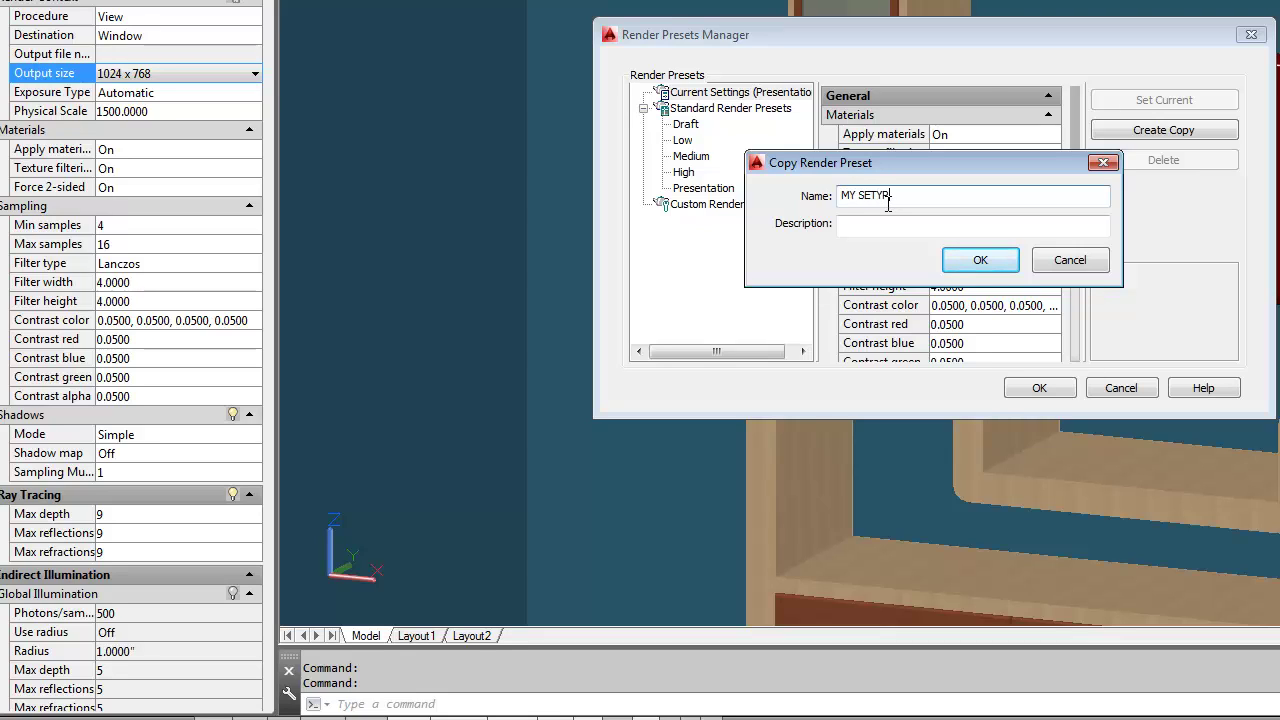
{"action": "type", "text": "ETUP"}
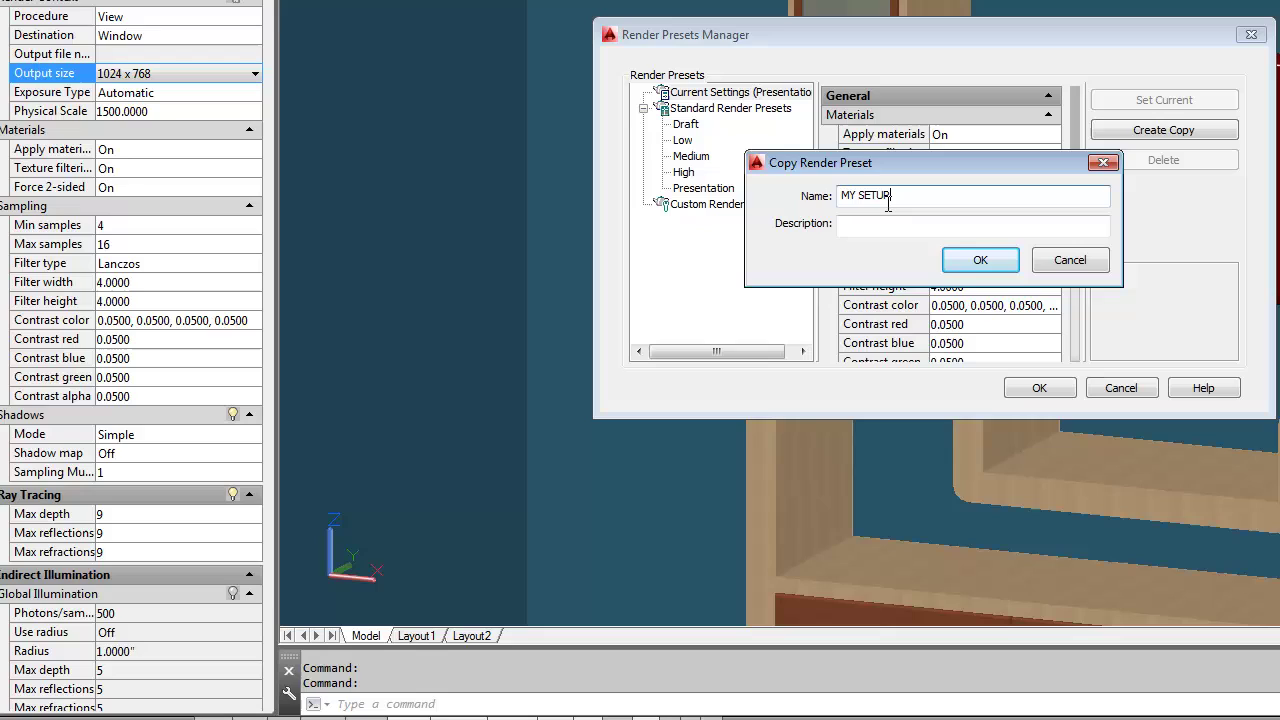
{"action": "left_click", "coordinate": [966, 263]}
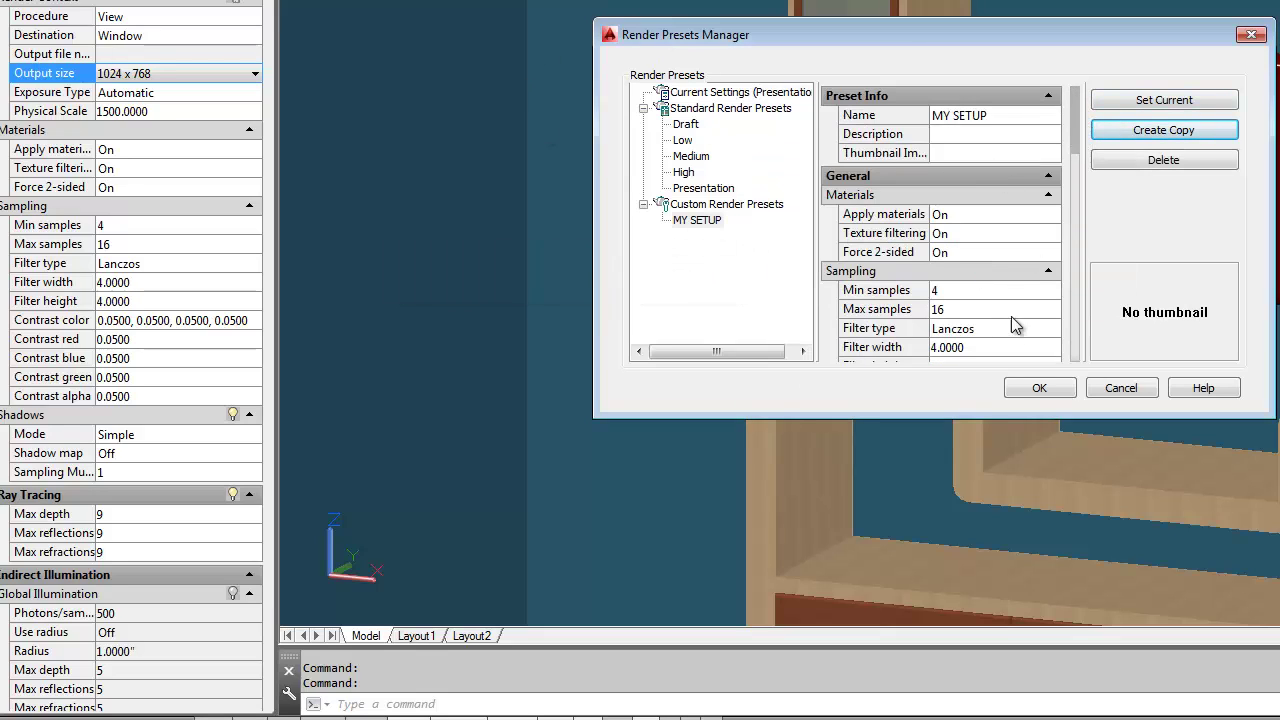
Step: Widen the Render Presets Manager and review the MY SETUP preset's materials, sampling, light and diagnostic settings
{"action": "left_click_drag", "start_coordinate": [1073, 118], "coordinate": [1076, 148]}
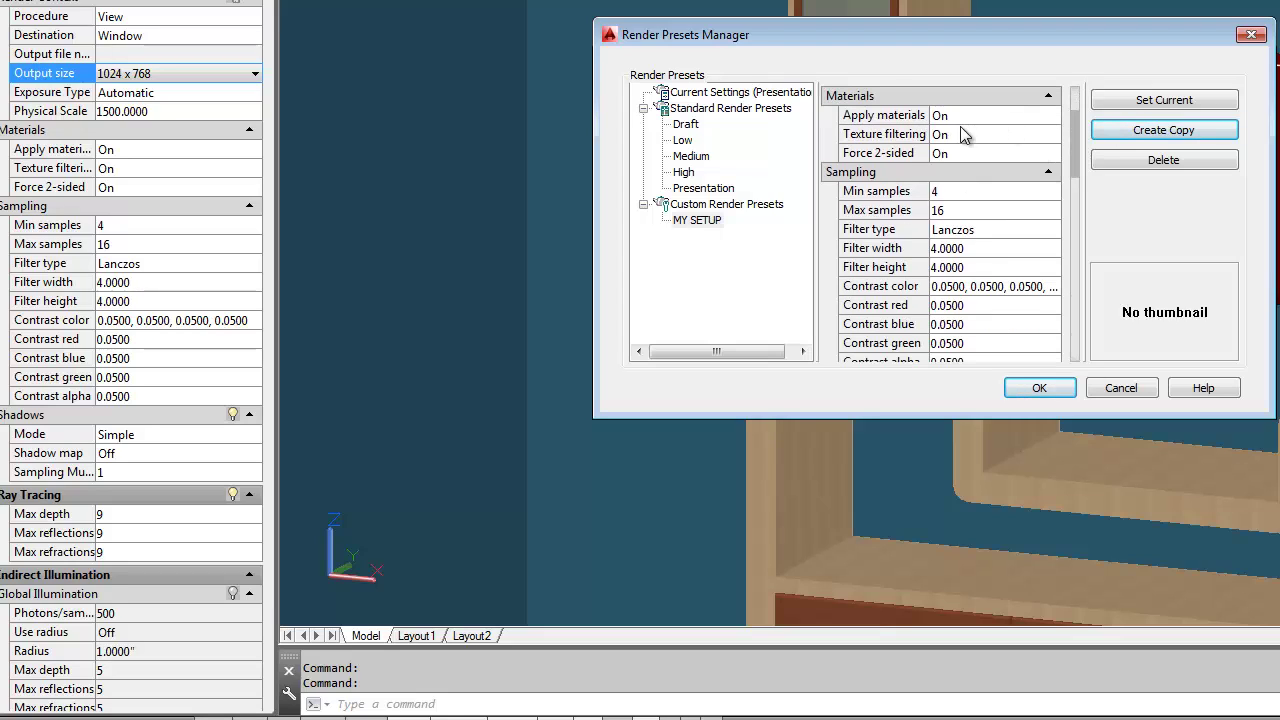
{"action": "mouse_move", "coordinate": [1070, 148]}
{"action": "left_mouse_down"}
{"action": "mouse_move", "coordinate": [1073, 108]}
{"action": "mouse_move", "coordinate": [1070, 175]}
{"action": "mouse_move", "coordinate": [1073, 152]}
{"action": "left_mouse_up"}
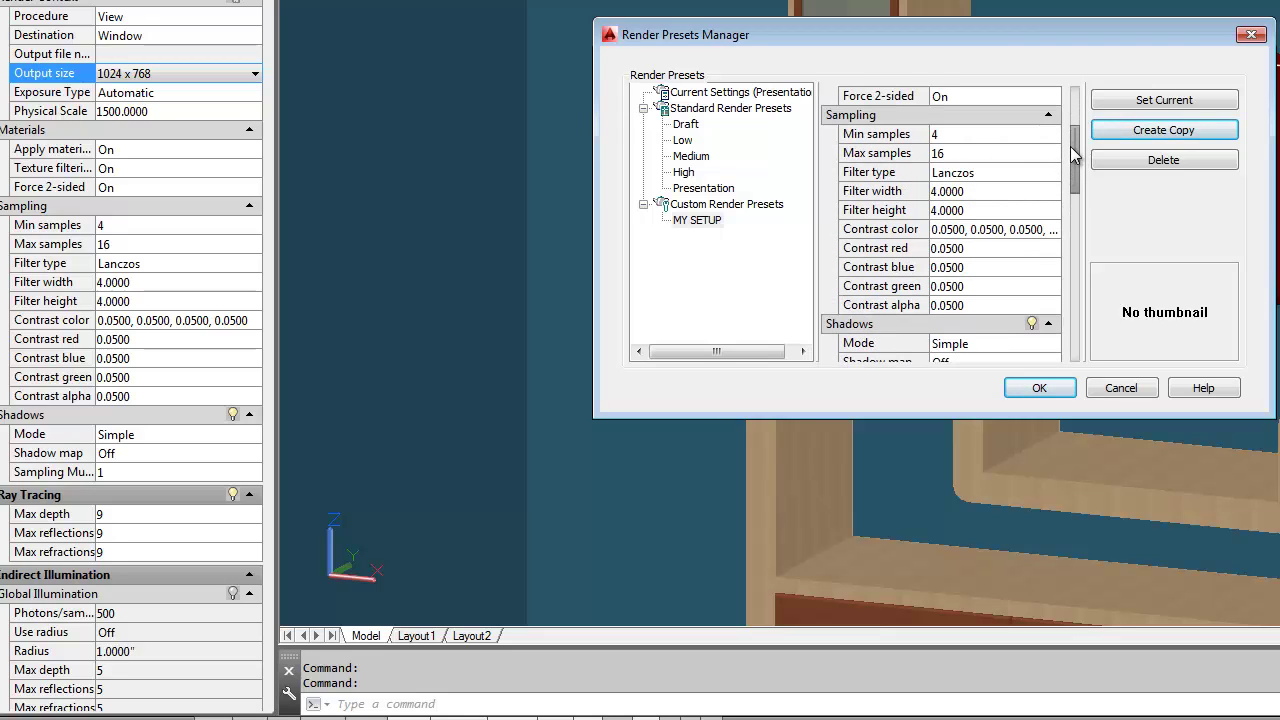
{"action": "left_click_drag", "start_coordinate": [594, 168], "coordinate": [330, 160]}
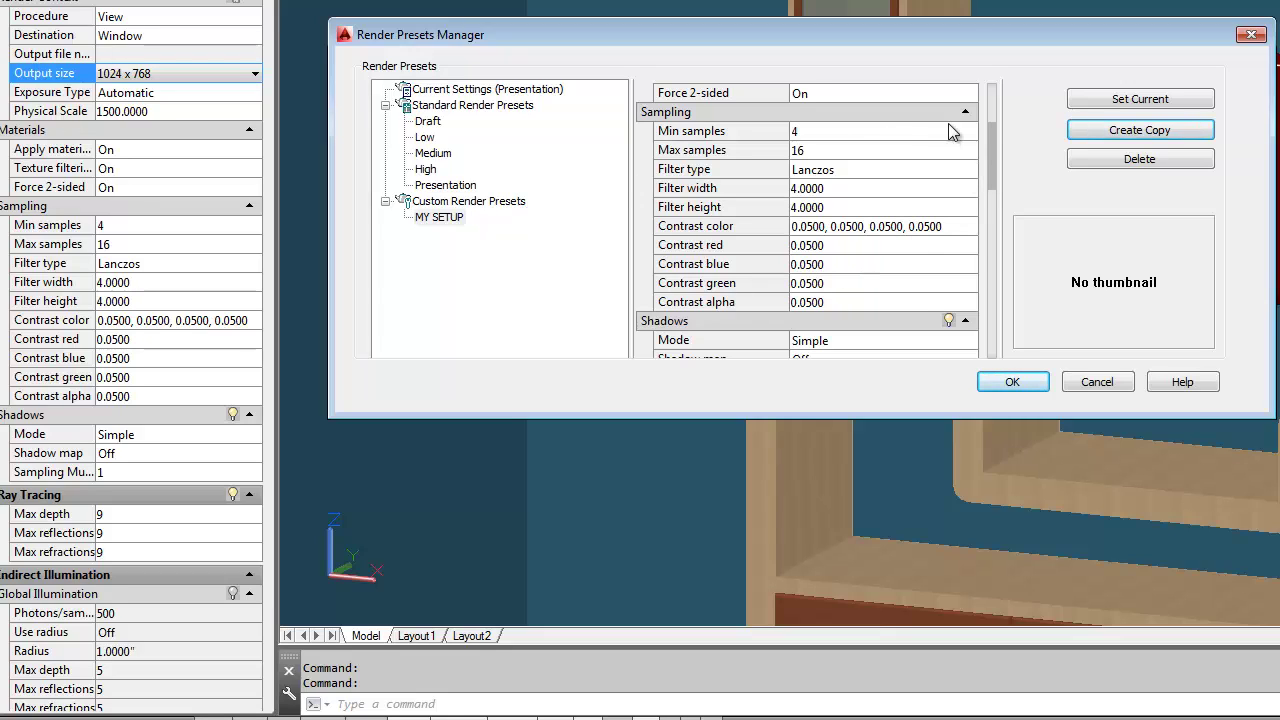
{"action": "left_click_drag", "start_coordinate": [994, 133], "coordinate": [986, 328]}
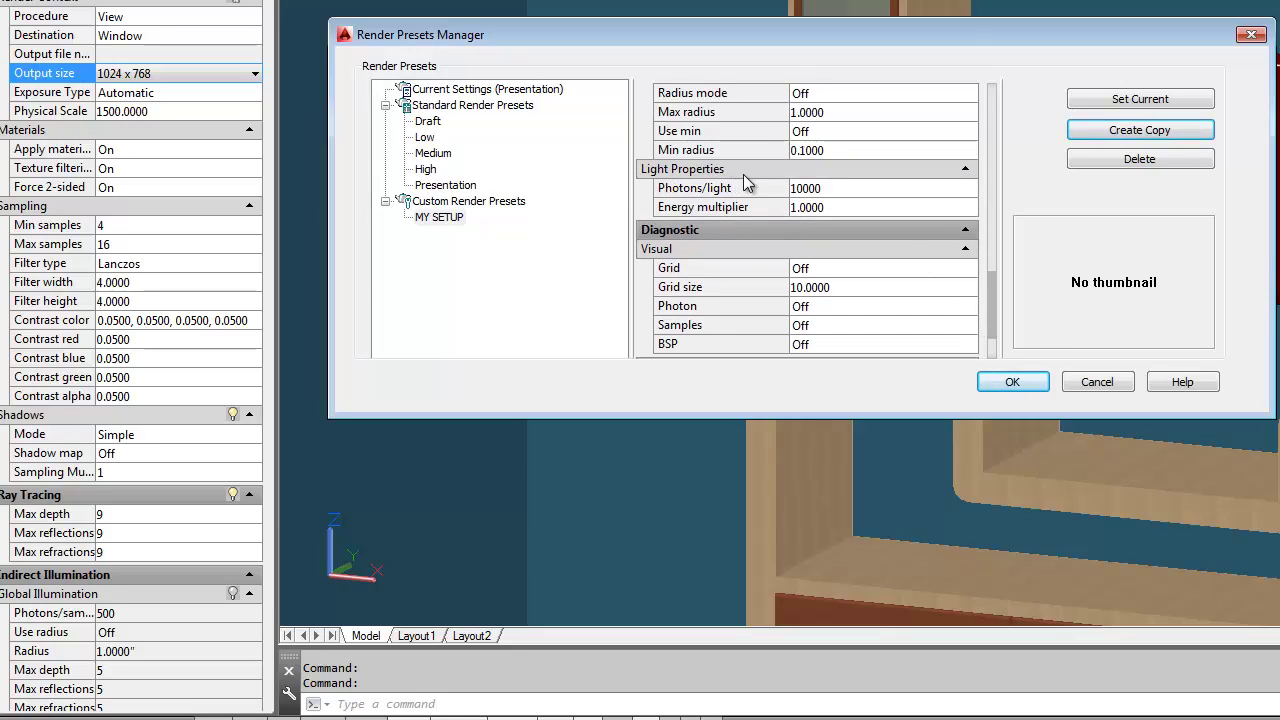
{"action": "scroll", "coordinate": [992, 290], "scroll_direction": "up", "scroll_amount": 1}
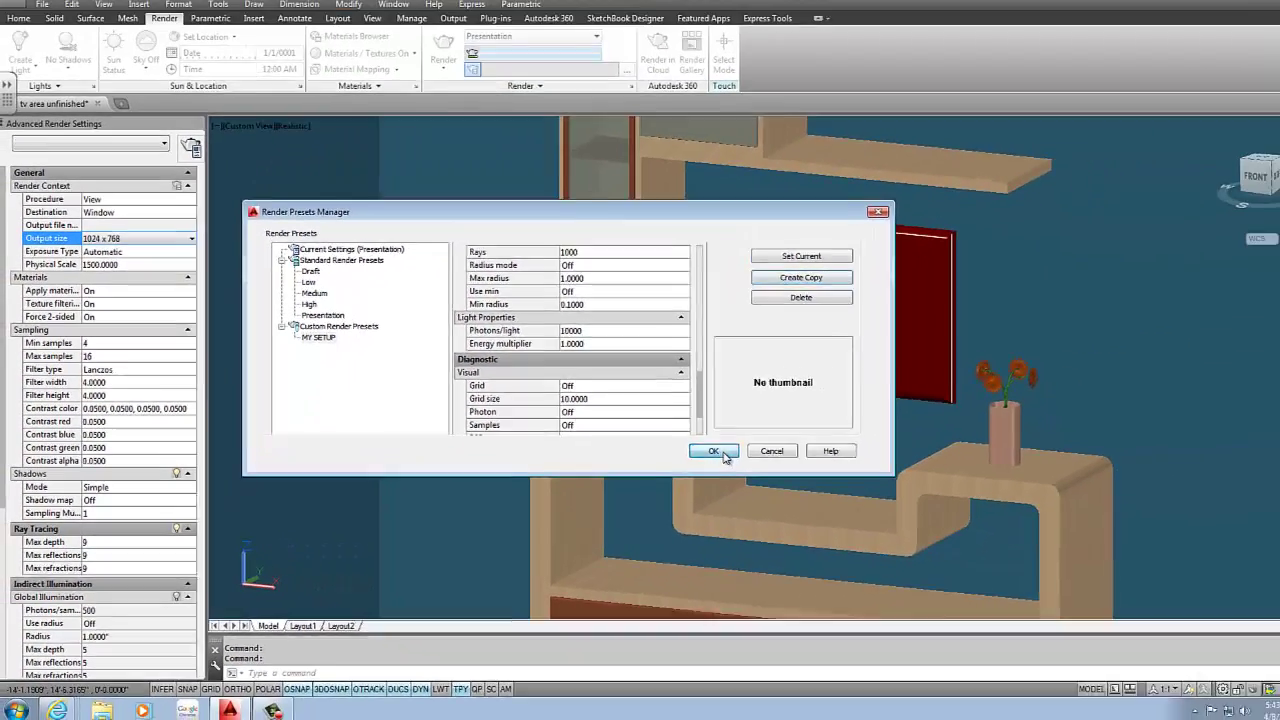
Step: Save the custom preset and make MY SETUP the active render preset
{"action": "left_click", "coordinate": [1017, 384]}
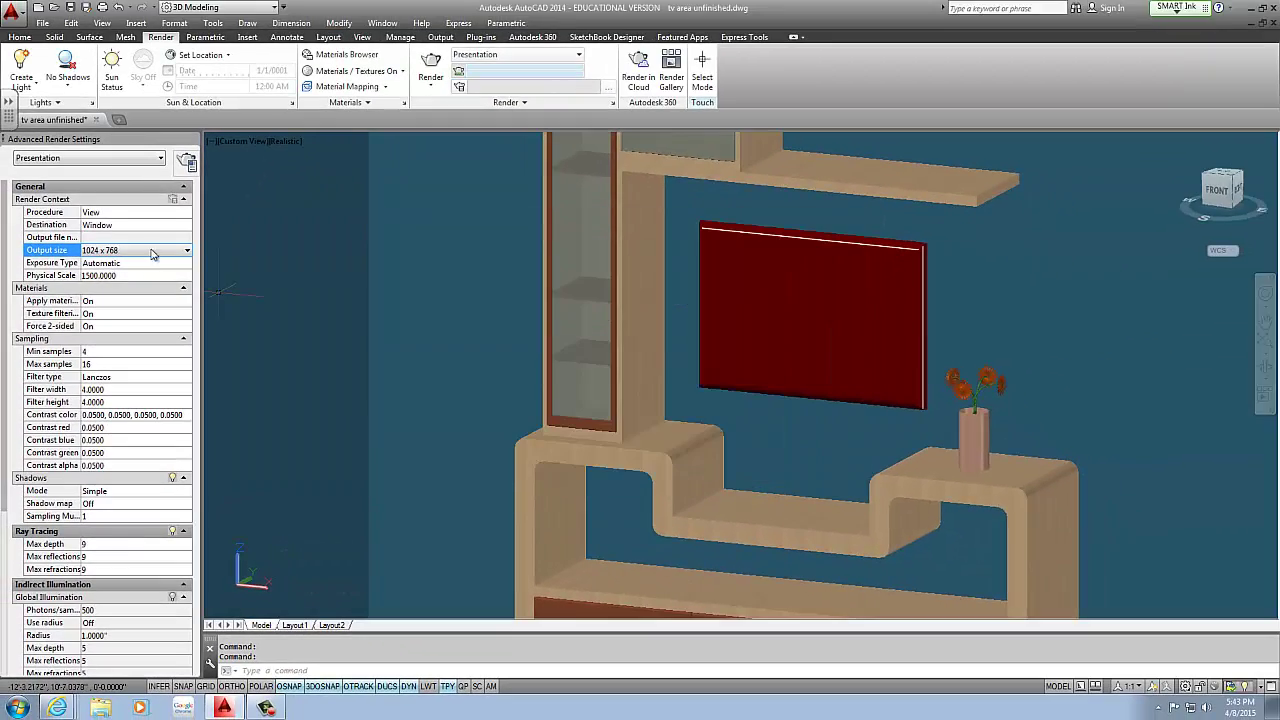
{"action": "left_click", "coordinate": [64, 158]}
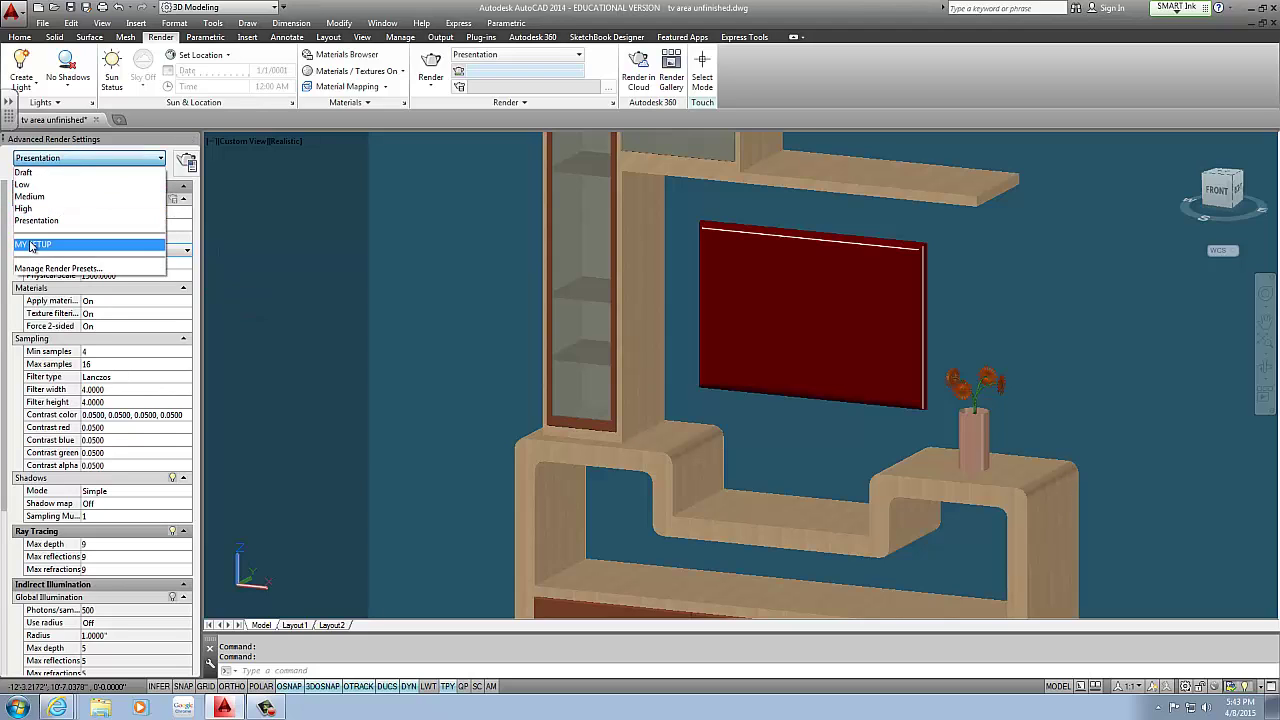
{"action": "left_click", "coordinate": [105, 246]}
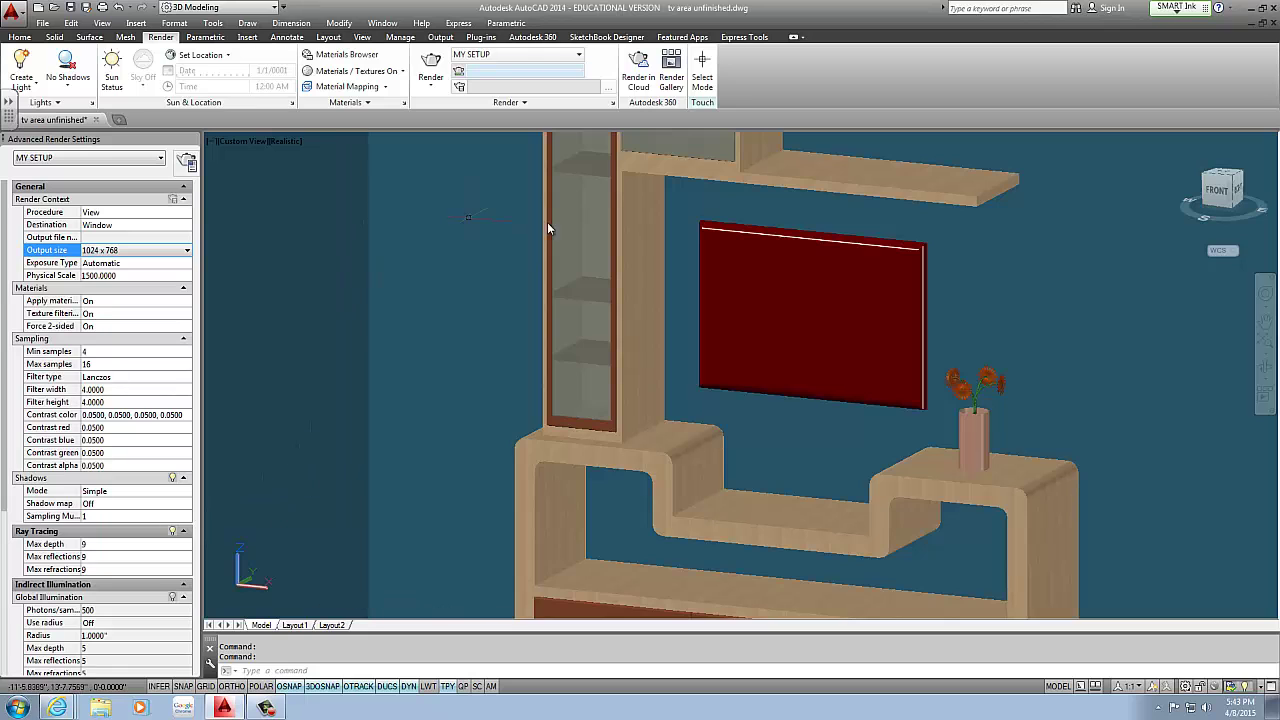
Step: Turn off Apply materials in the MY SETUP preset's advanced render settings
{"action": "scroll", "coordinate": [547, 228], "scroll_direction": "down", "scroll_amount": 3}
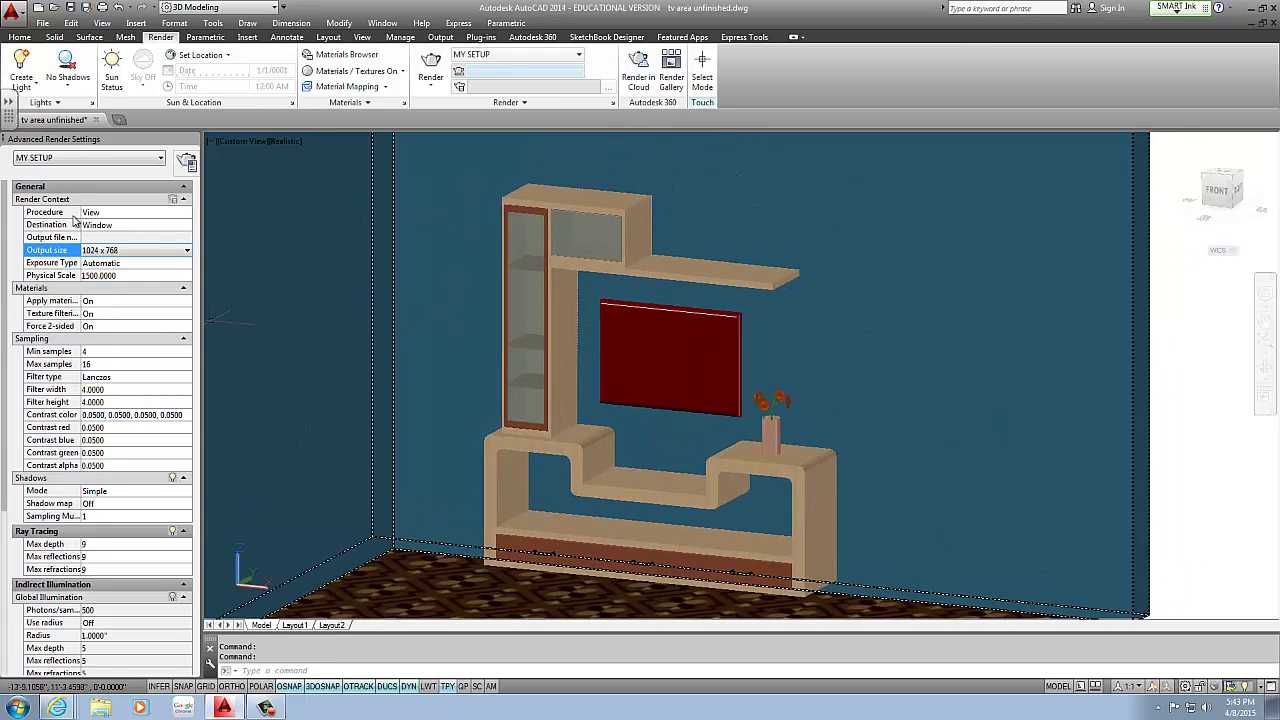
{"action": "scroll", "coordinate": [640, 445], "scroll_direction": "up", "scroll_amount": 3}
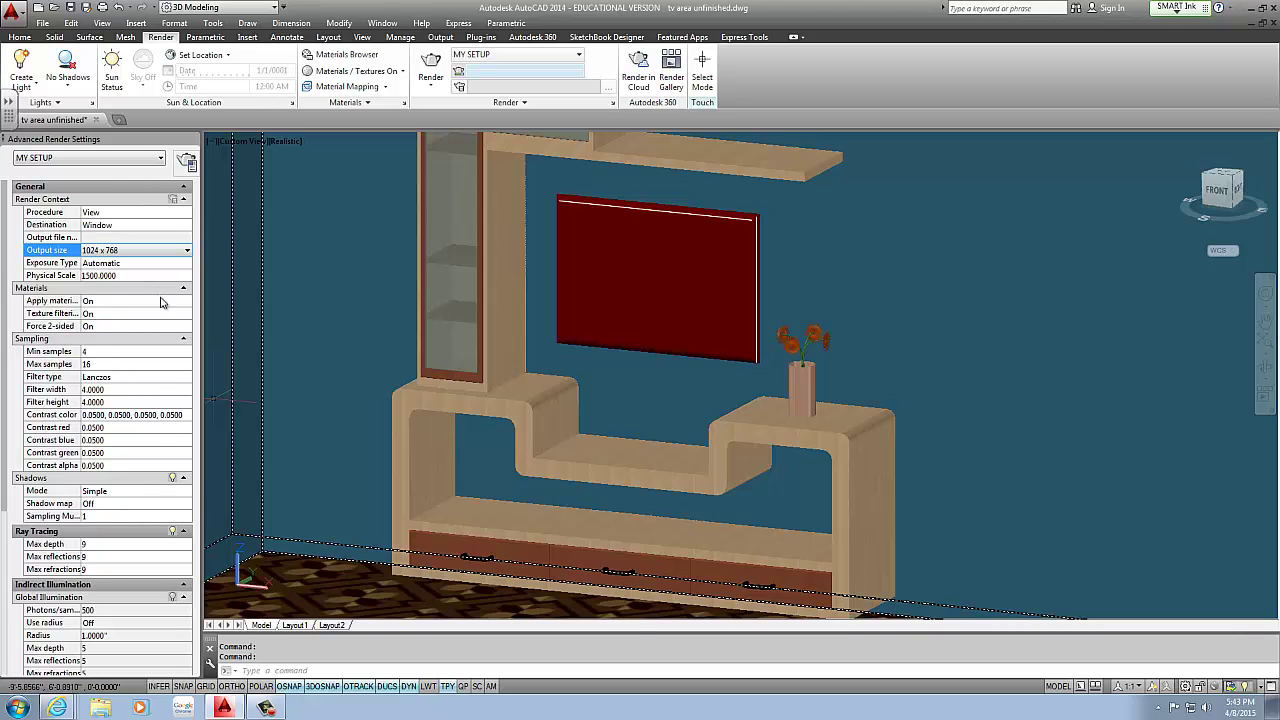
{"action": "left_click", "coordinate": [130, 305]}
{"action": "left_click", "coordinate": [158, 305]}
{"action": "left_click", "coordinate": [120, 322]}
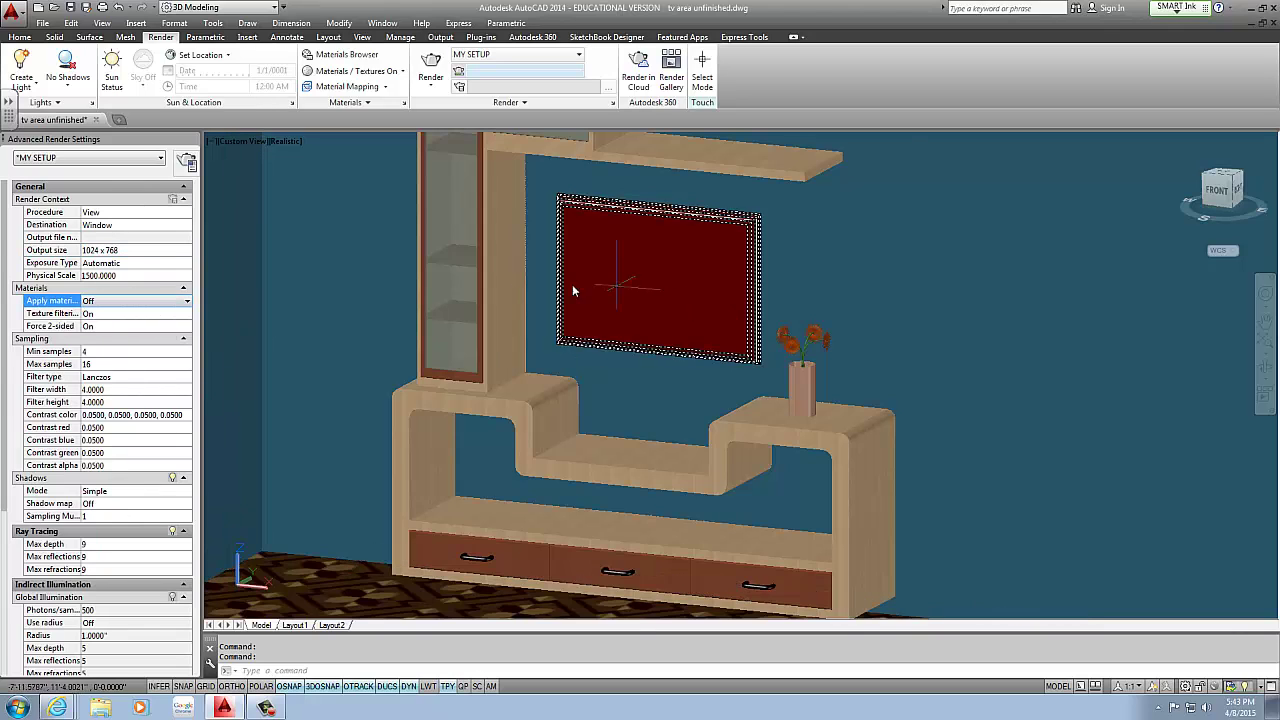
Step: Render the TV area with the modified MY SETUP preset and close the render window
{"action": "left_click", "coordinate": [150, 263]}
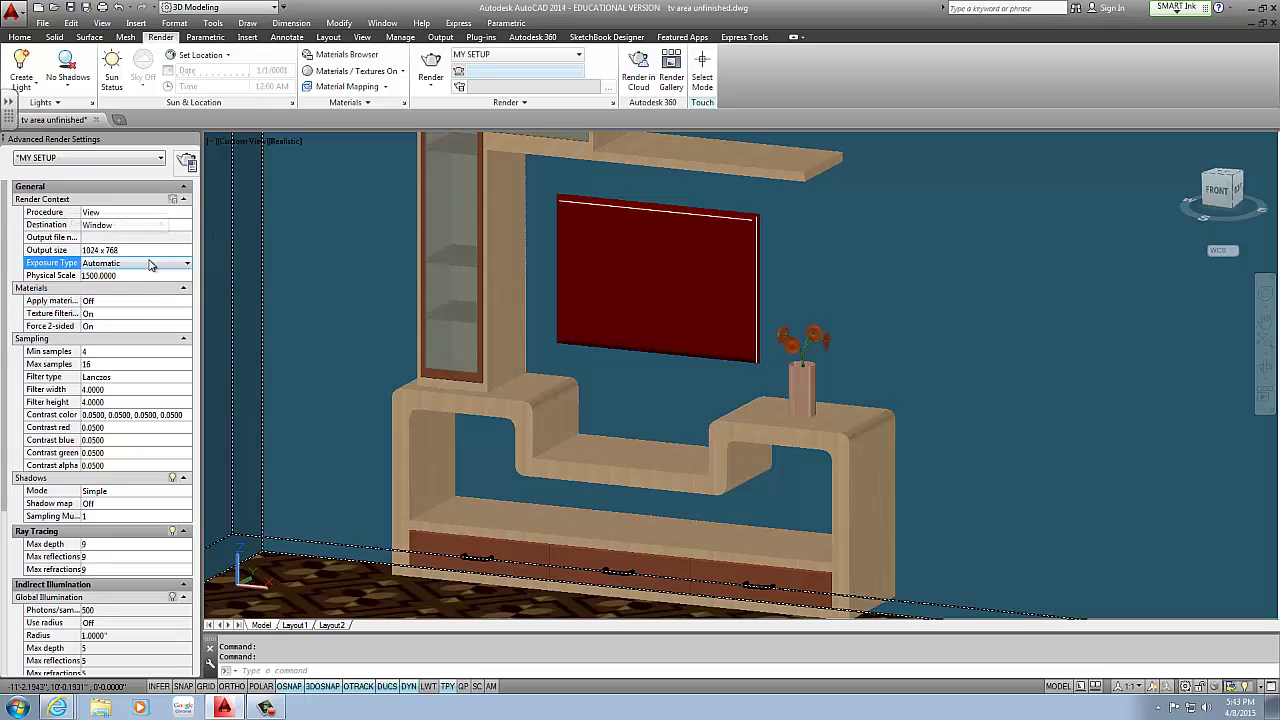
{"action": "left_click", "coordinate": [134, 365]}
{"action": "left_click", "coordinate": [124, 424]}
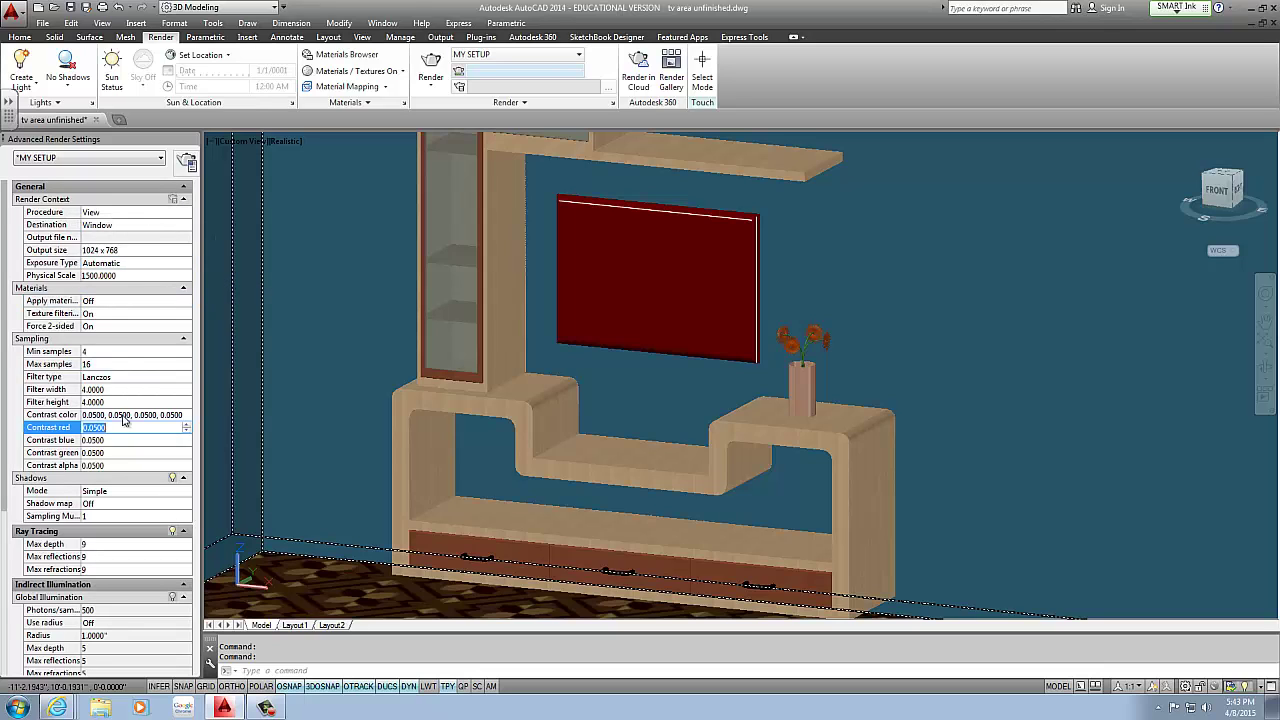
{"action": "left_click", "coordinate": [185, 200]}
{"action": "left_click", "coordinate": [185, 200]}
{"action": "left_click", "coordinate": [189, 161]}
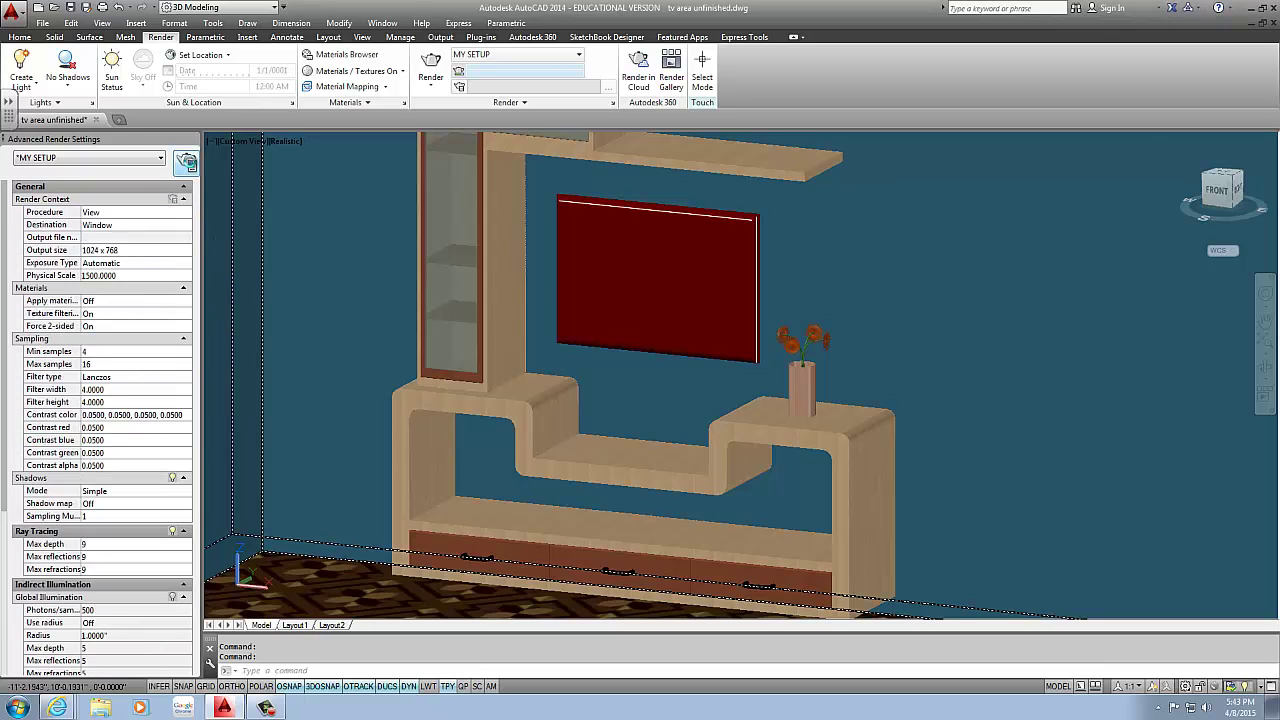
{"action": "left_click", "coordinate": [615, 378]}
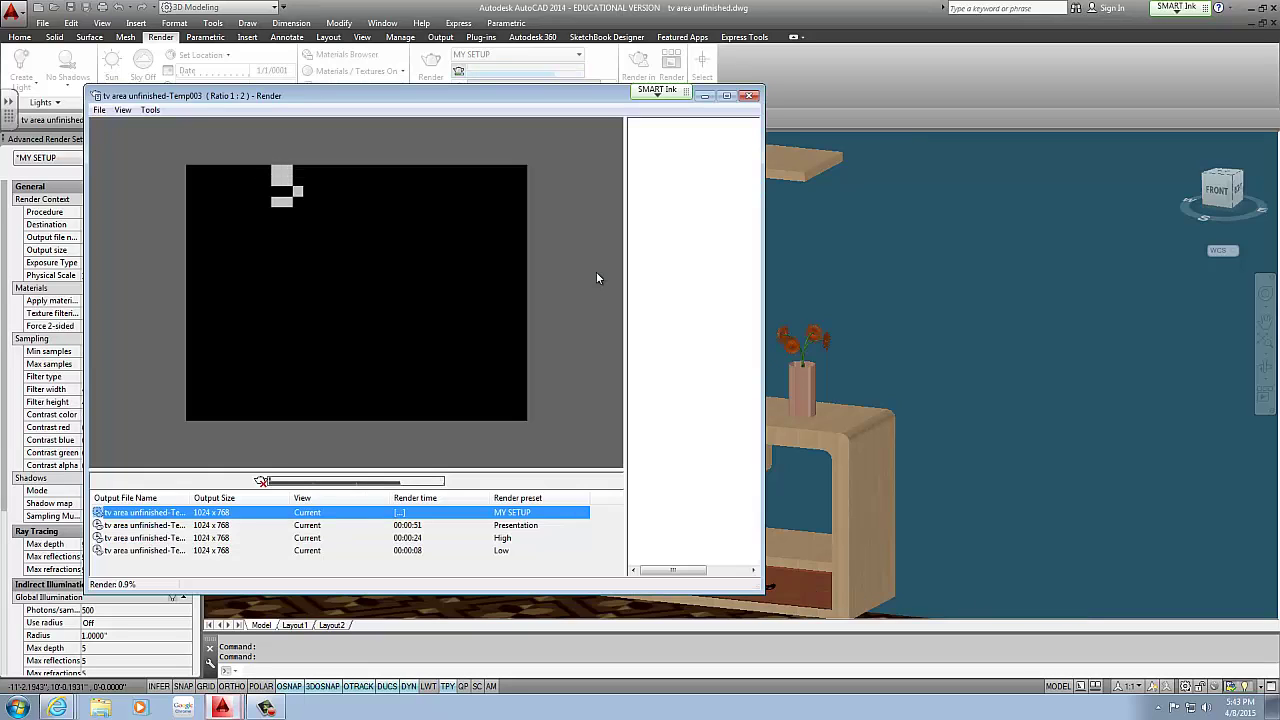
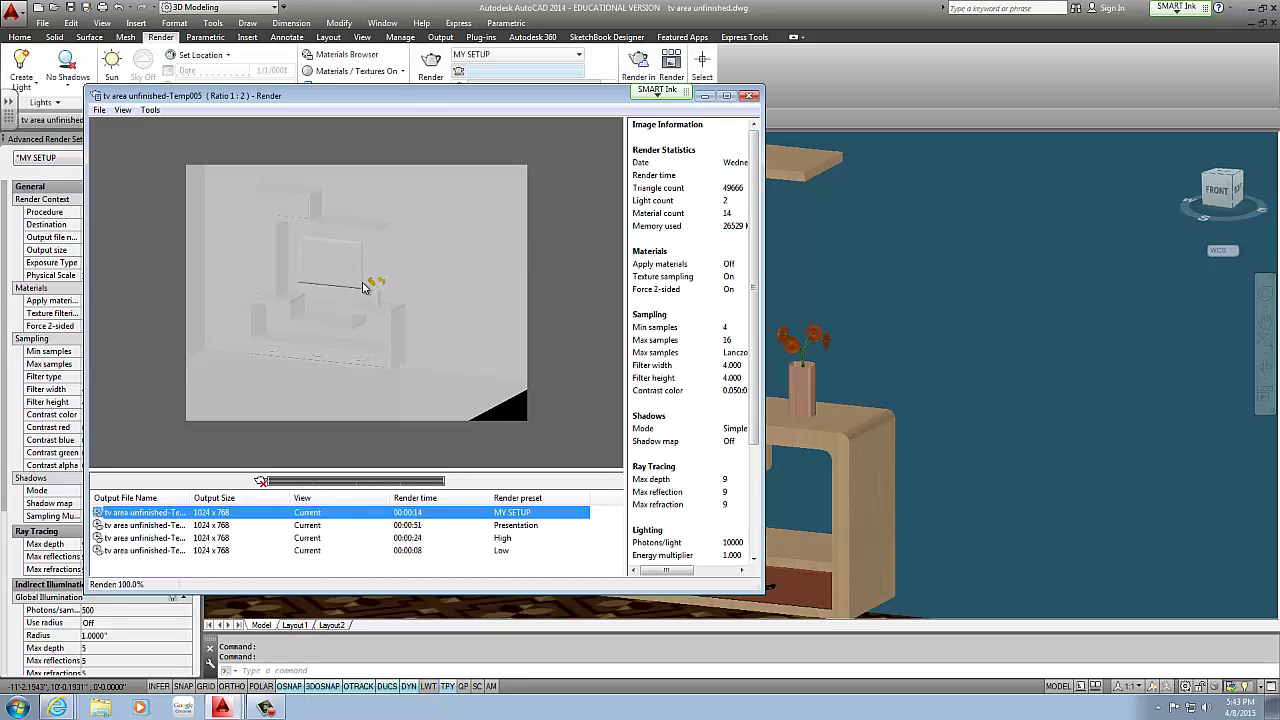
{"action": "left_click", "coordinate": [753, 97]}
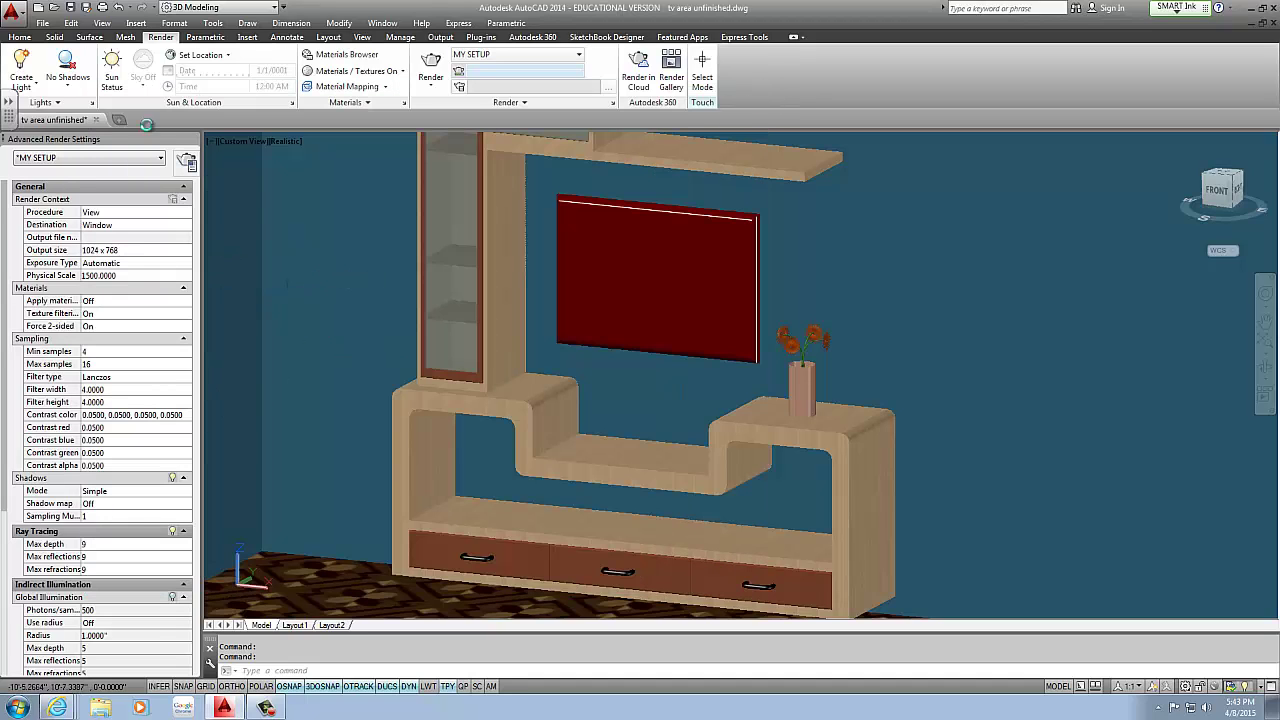
Step: Switch the render preset through Medium, High and Presentation to compare their sampling and ray tracing settings
{"action": "left_click", "coordinate": [143, 160]}
{"action": "left_click", "coordinate": [34, 186]}
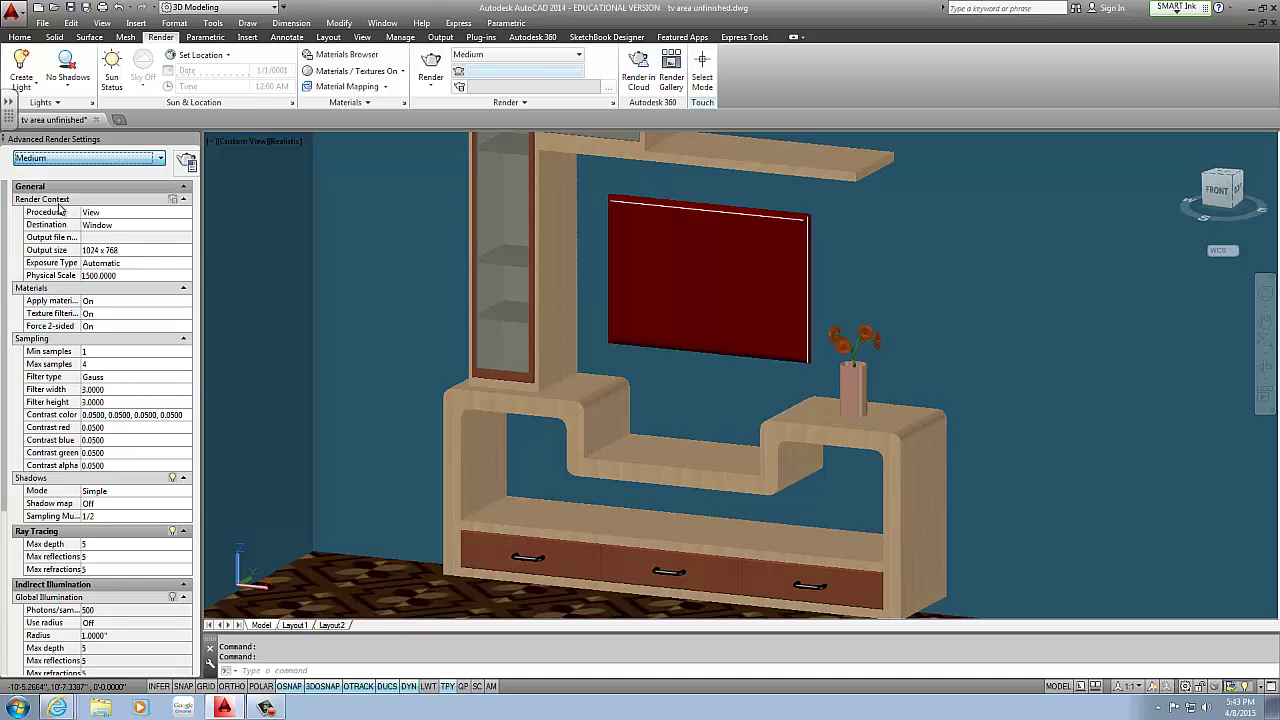
{"action": "left_click", "coordinate": [265, 707]}
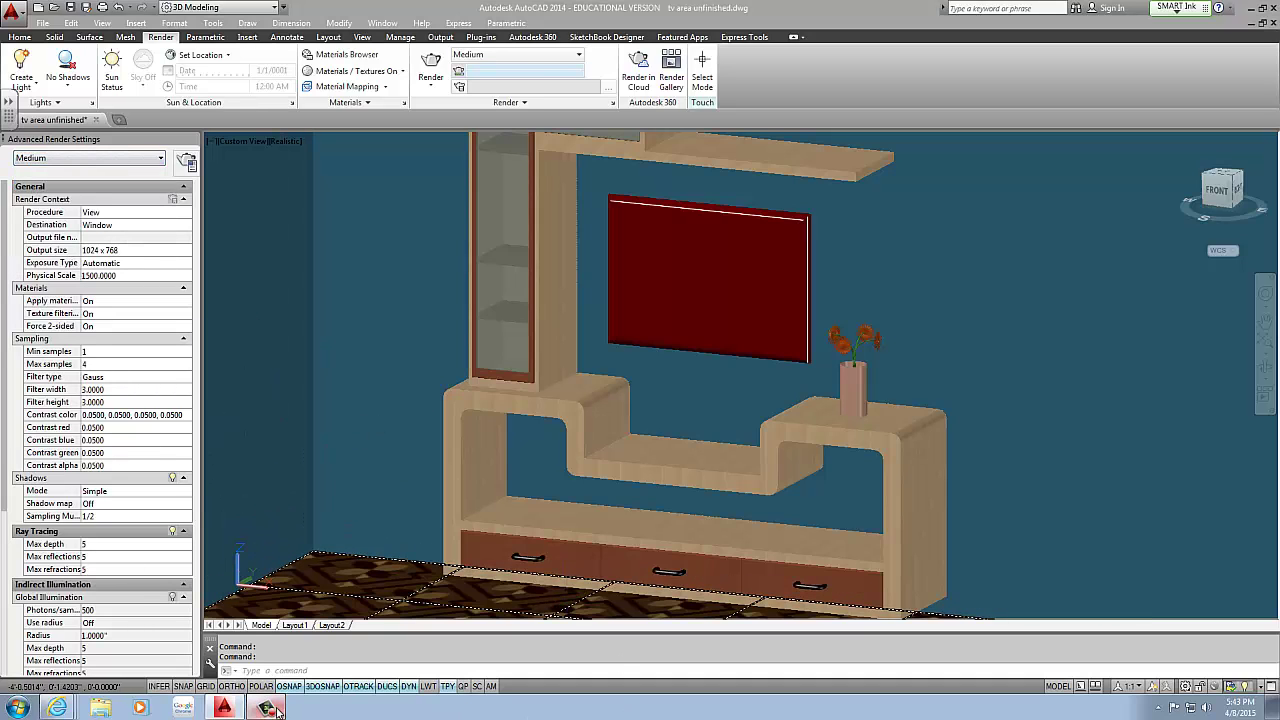
{"action": "left_click", "coordinate": [265, 707]}
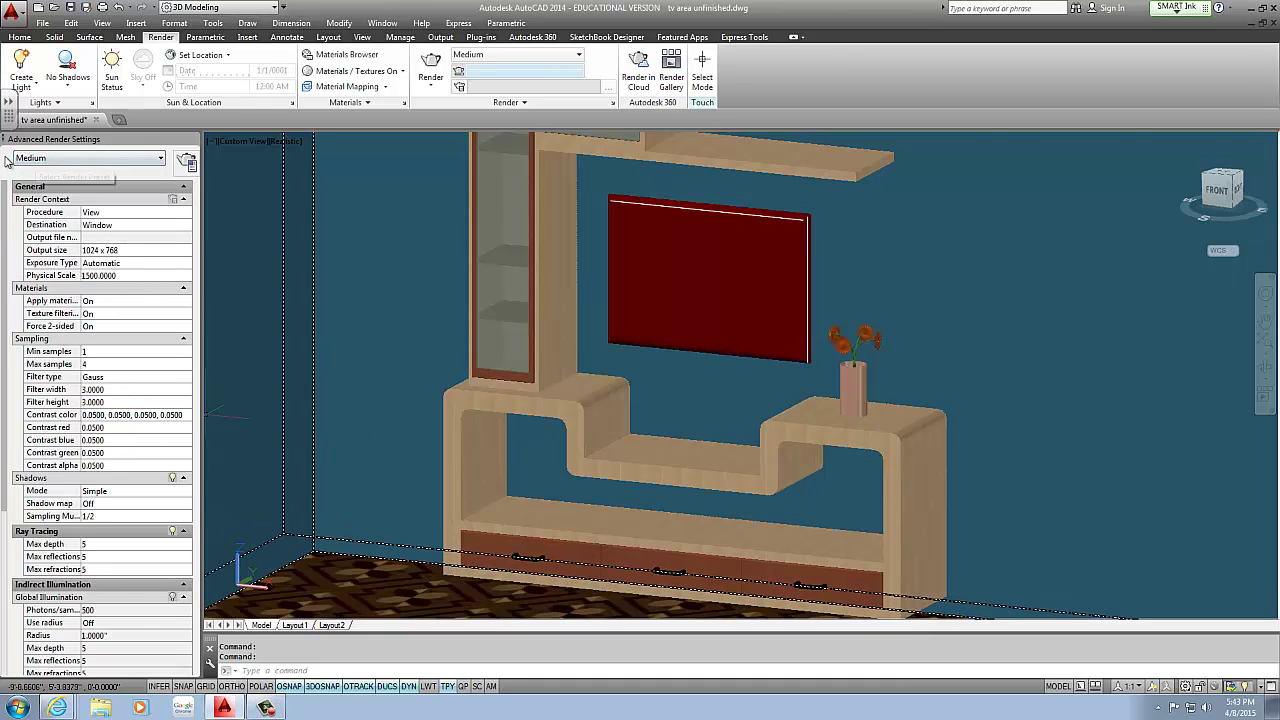
{"action": "left_click", "coordinate": [48, 160]}
{"action": "left_click", "coordinate": [34, 199]}
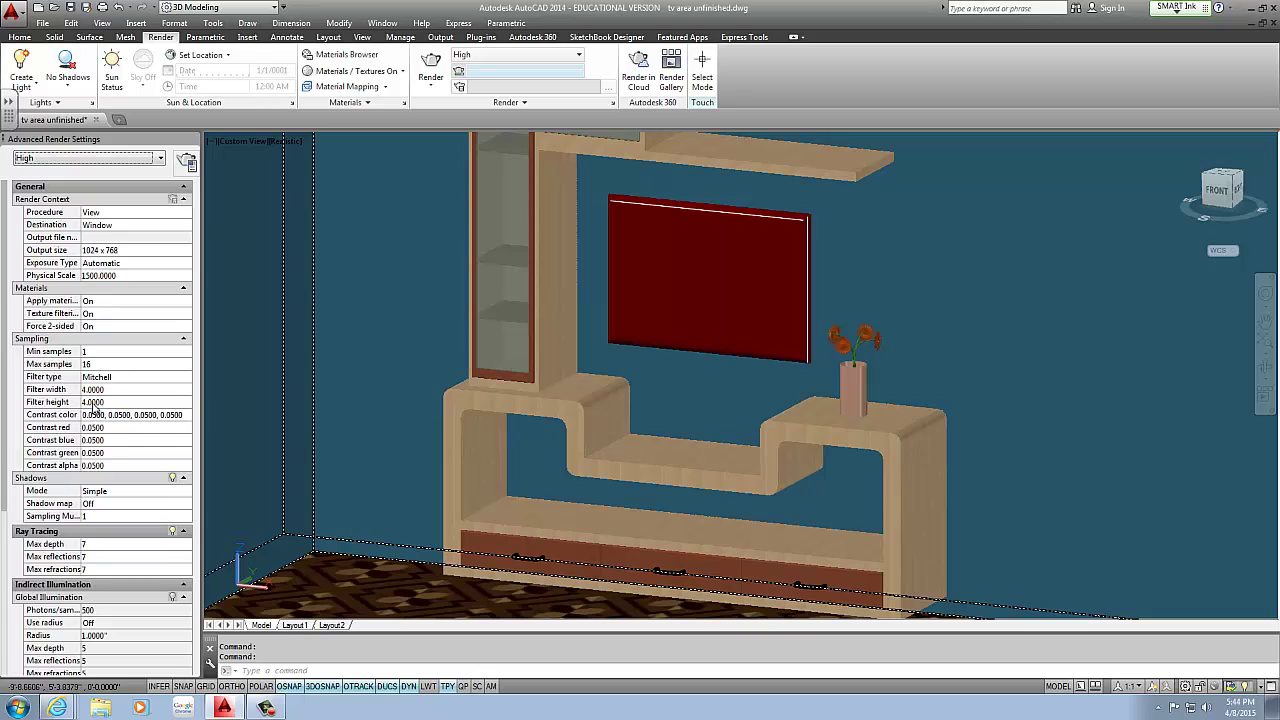
{"action": "left_click", "coordinate": [81, 160]}
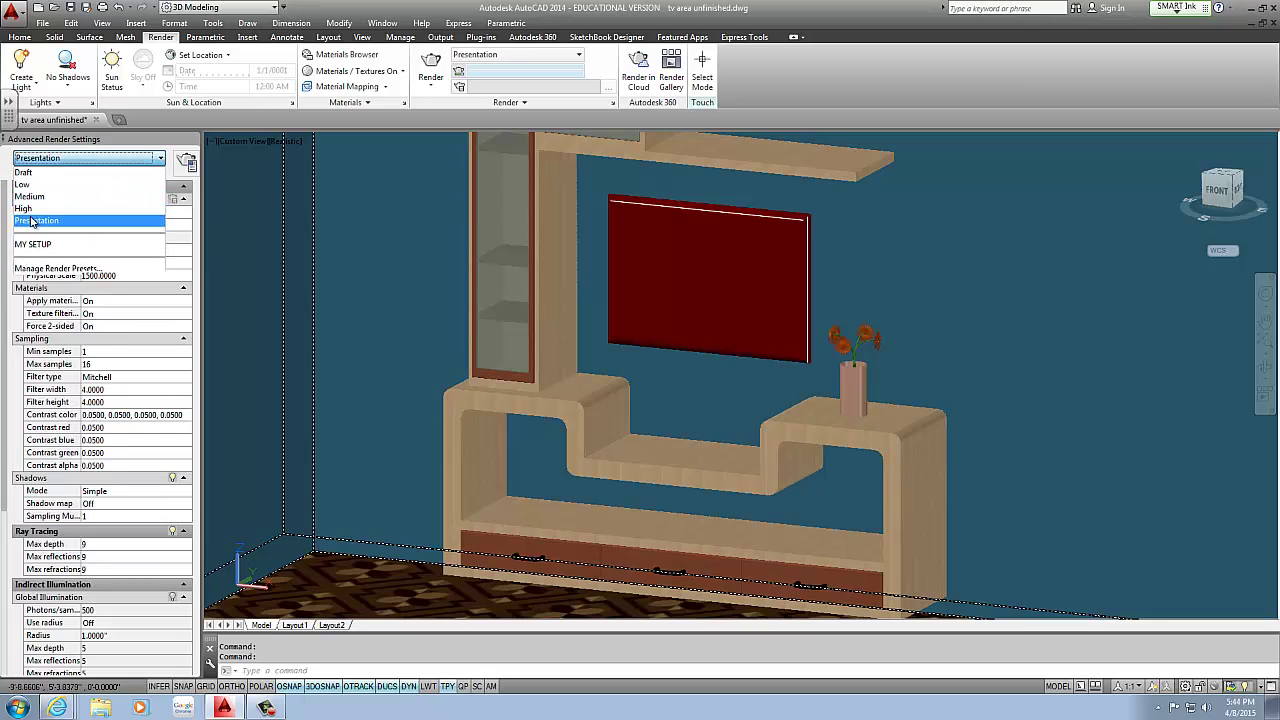
{"action": "left_click", "coordinate": [40, 220]}
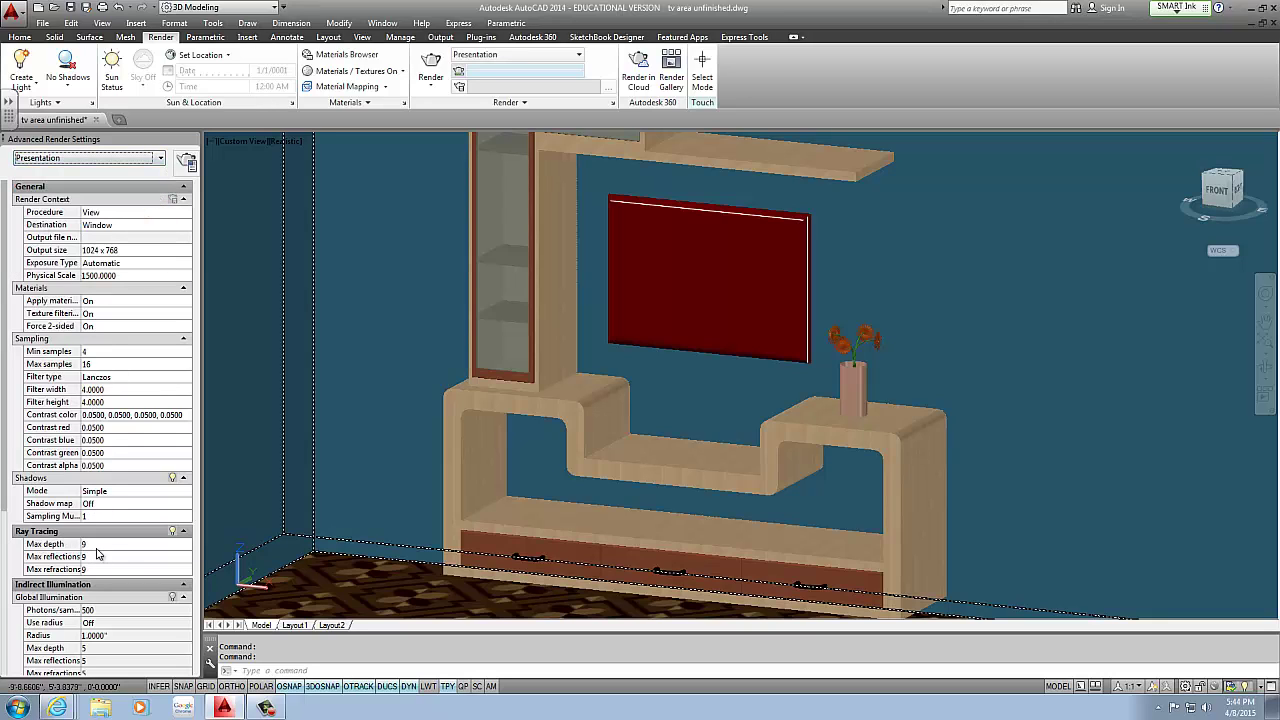
Step: Check the Low preset's settings, make Draft the active render preset and close the Advanced Render Settings palette
{"action": "left_click", "coordinate": [117, 163]}
{"action": "left_click", "coordinate": [40, 185]}
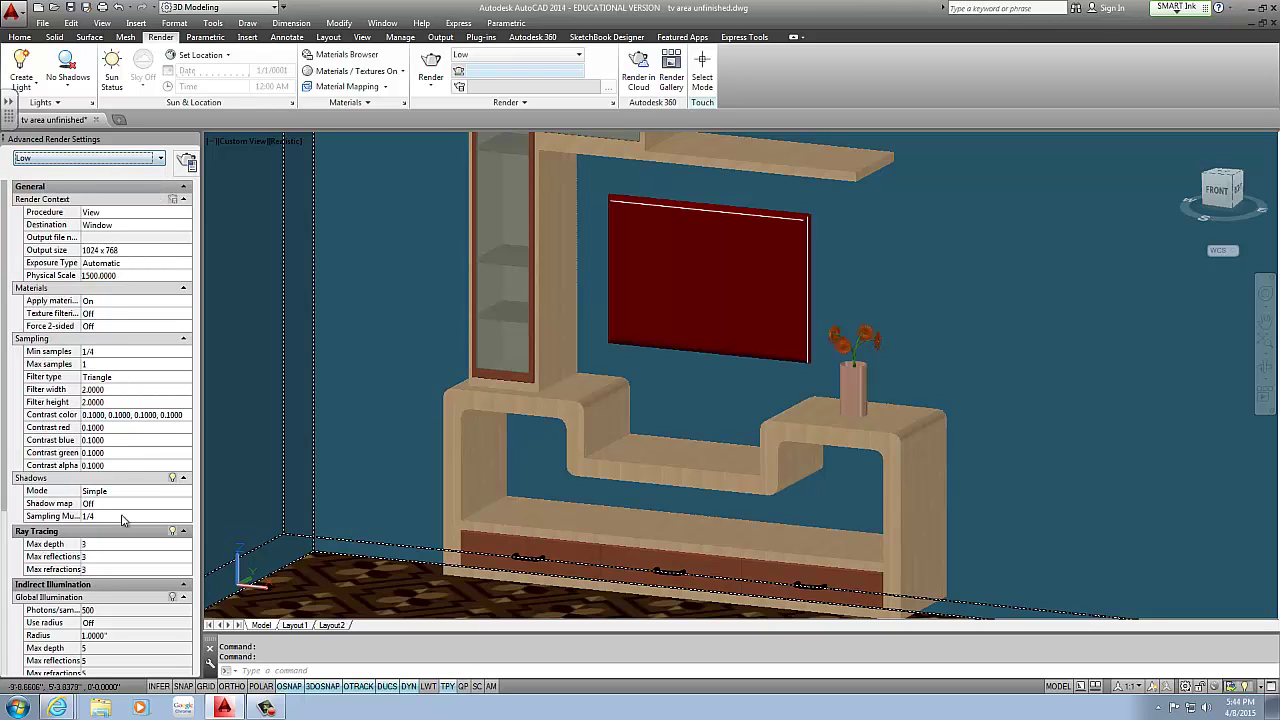
{"action": "left_click", "coordinate": [71, 160]}
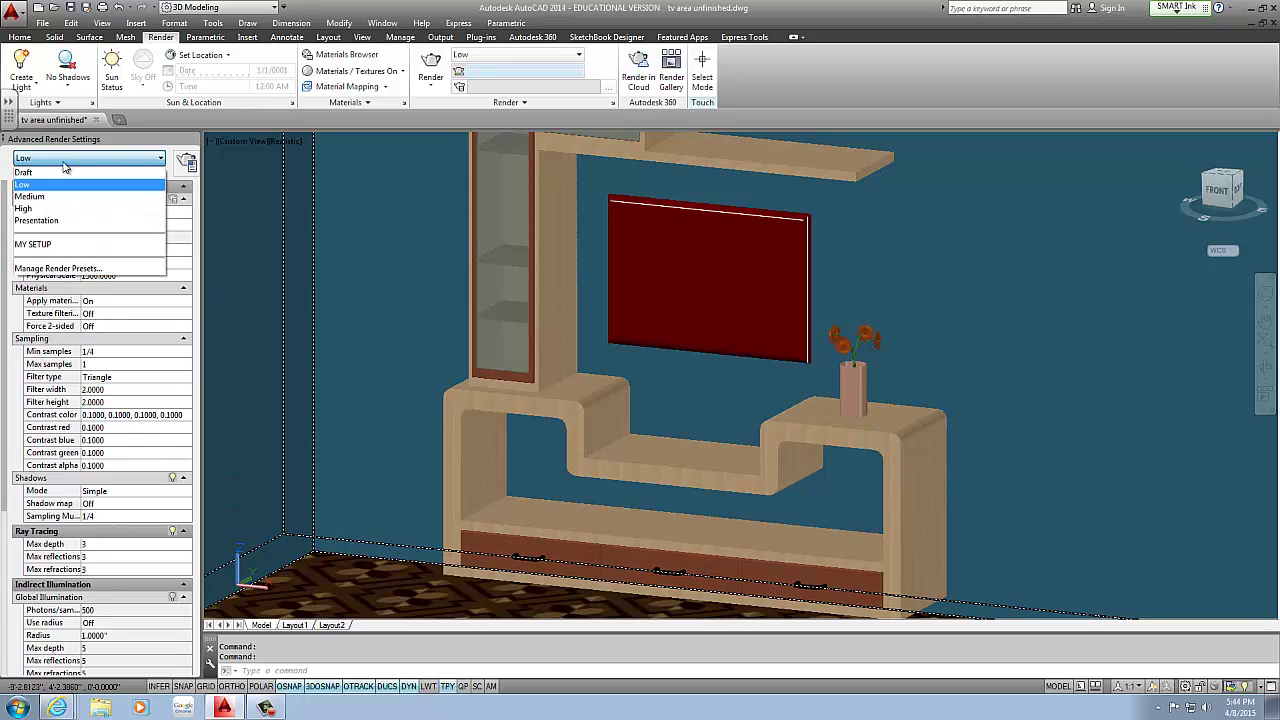
{"action": "left_click", "coordinate": [38, 172]}
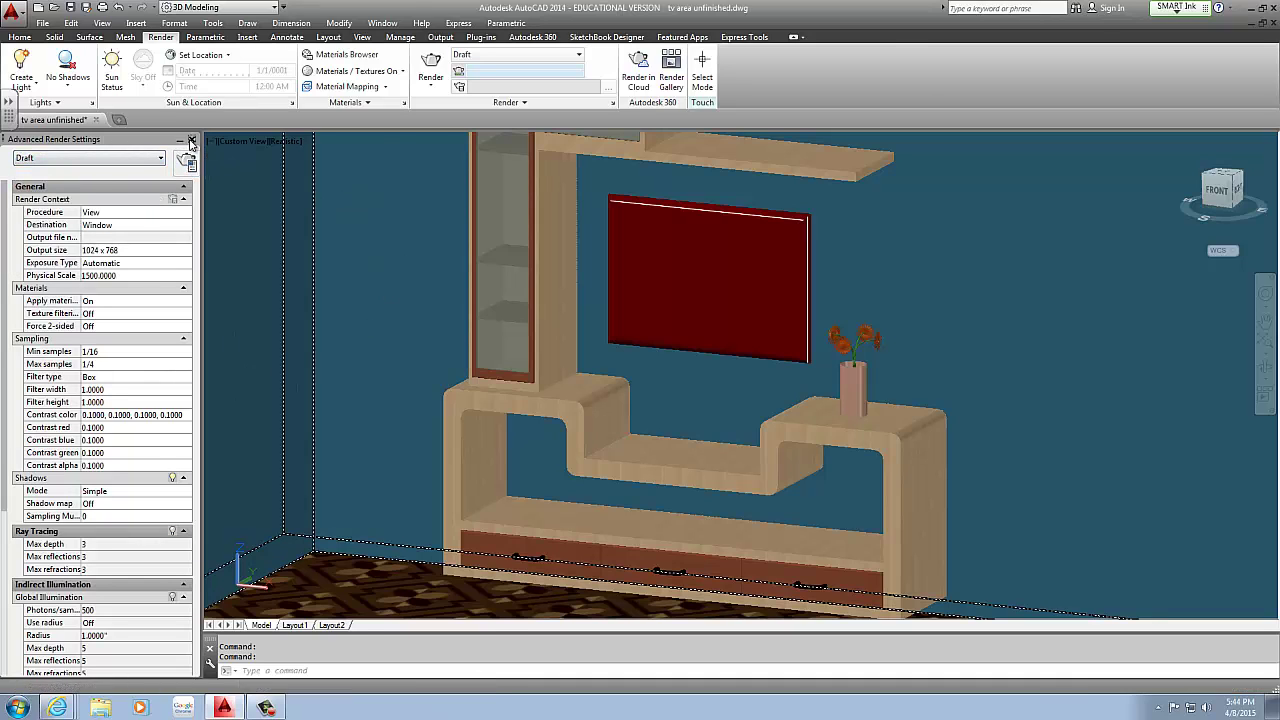
{"action": "left_click", "coordinate": [180, 142]}
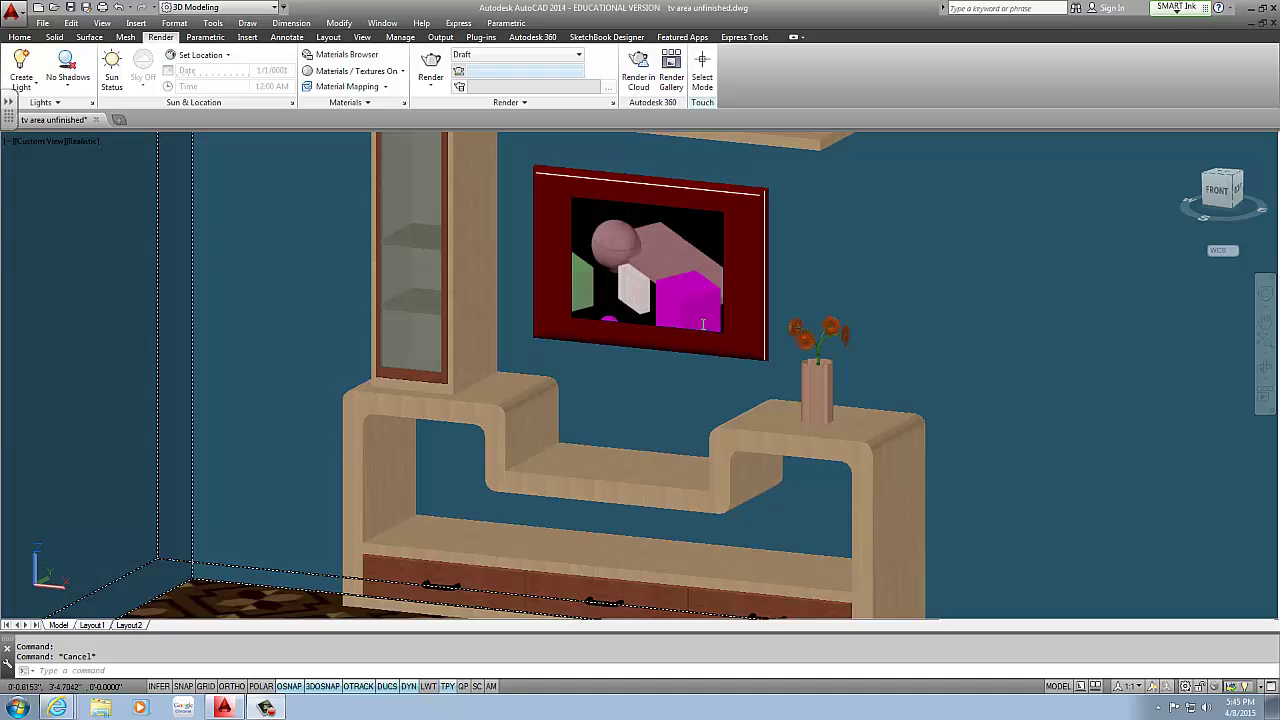
Step: Select the picture on the TV screen and delete it
{"action": "left_click", "coordinate": [634, 242]}
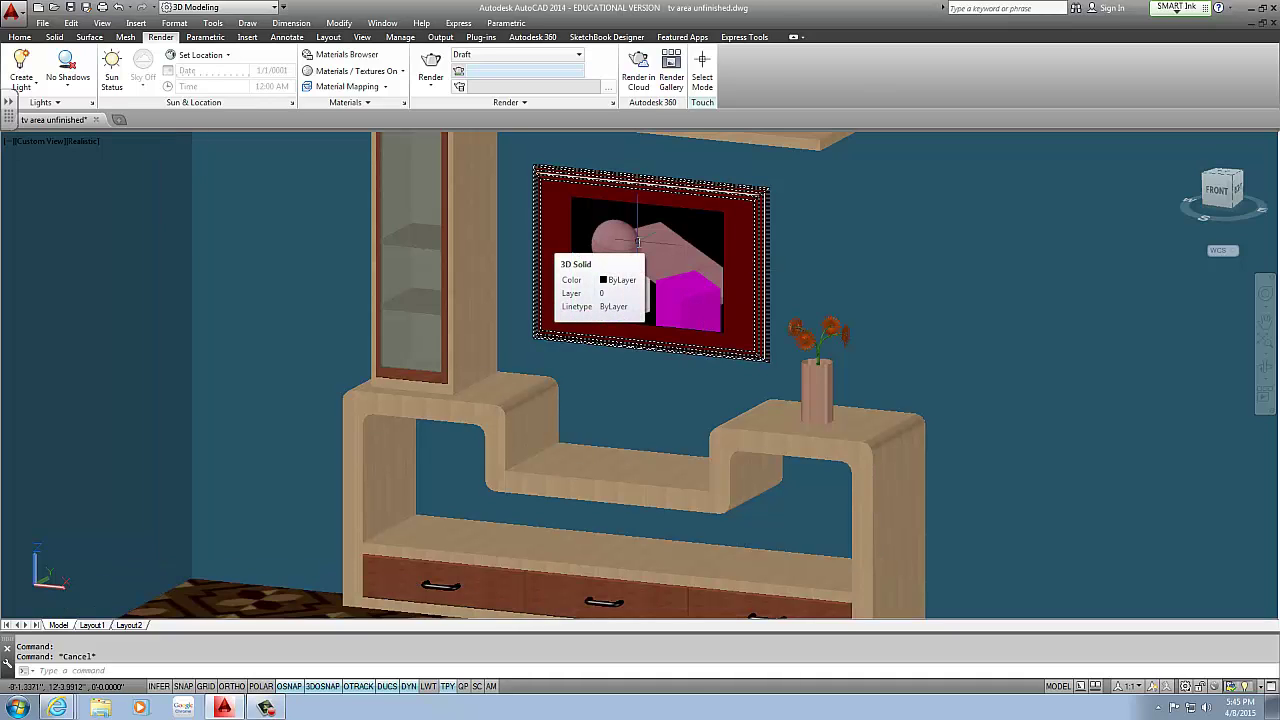
{"action": "key", "text": "Escape"}
{"action": "scroll", "coordinate": [557, 238], "scroll_direction": "up", "scroll_amount": 2}
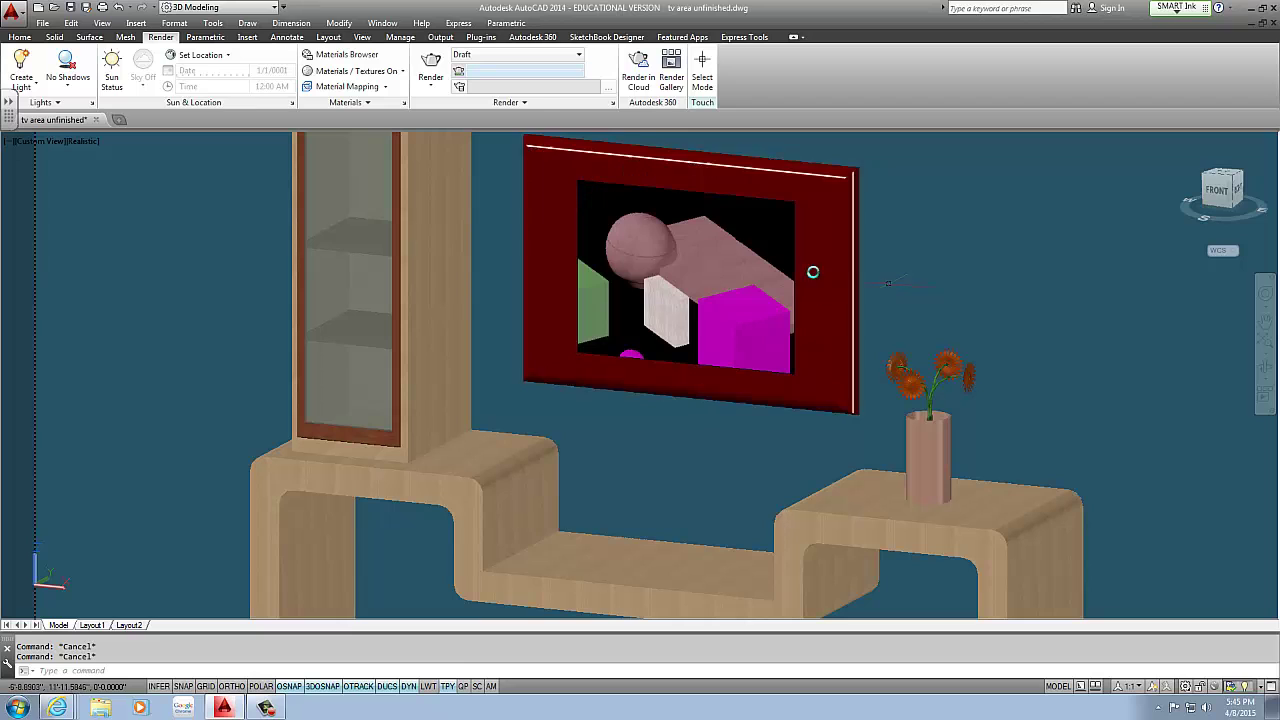
{"action": "middle_click_drag", "start_coordinate": [711, 282], "coordinate": [554, 312]}
{"action": "left_click", "coordinate": [623, 233]}
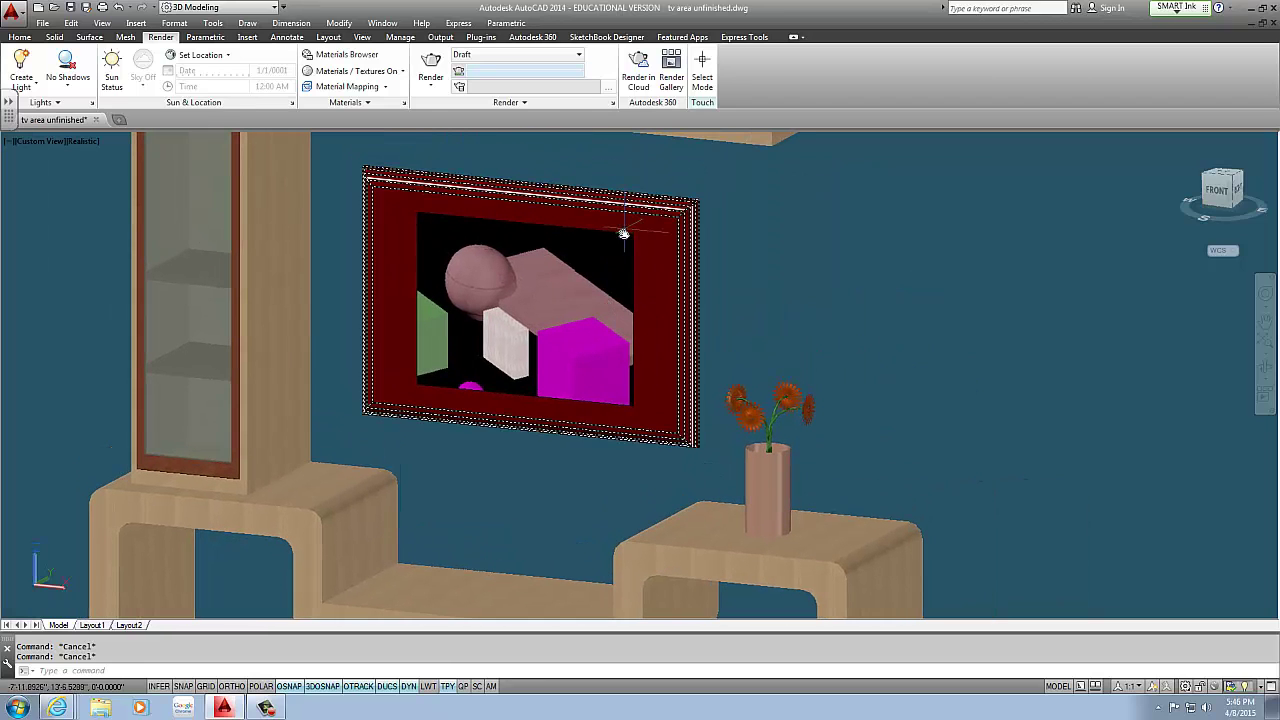
{"action": "key", "text": "Delete"}
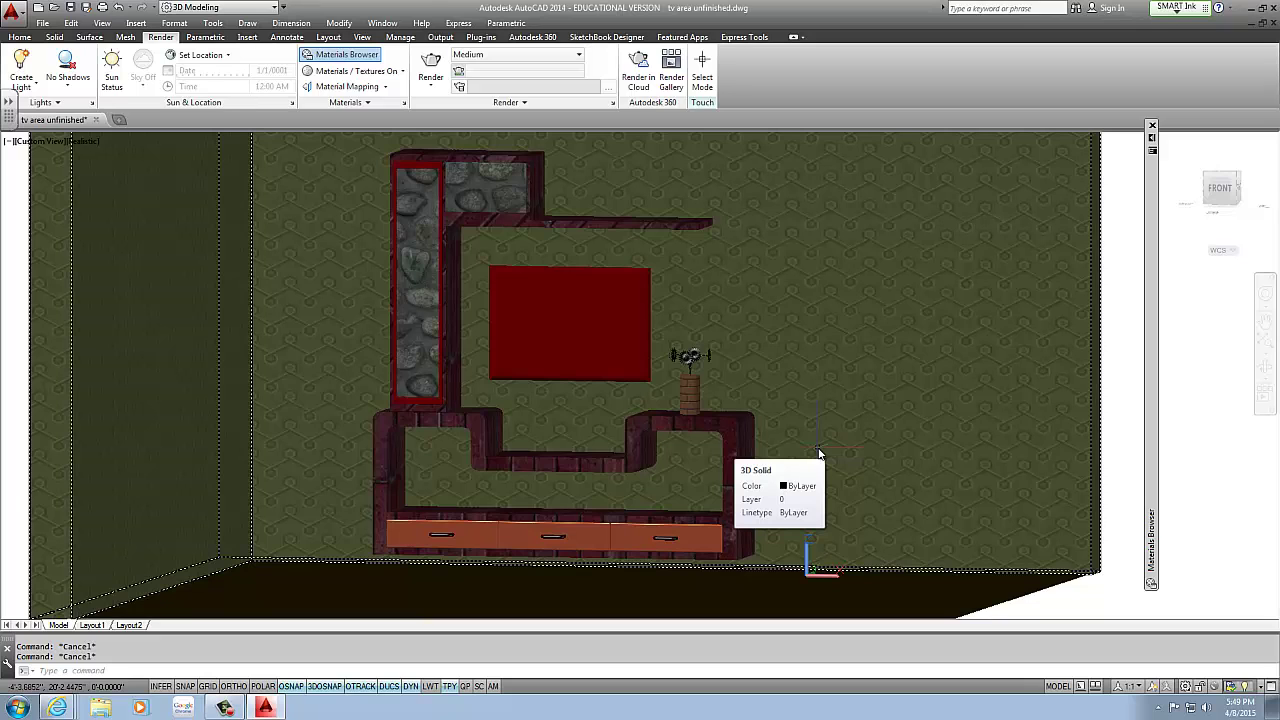
Step: Attach image file 1 from the Desktop as a raster reference with insertion point and scale specified on-screen
{"action": "mouse_move", "coordinate": [741, 256]}
{"action": "middle_mouse_down"}
{"action": "mouse_move", "coordinate": [664, 271]}
{"action": "mouse_move", "coordinate": [698, 247]}
{"action": "middle_mouse_up"}
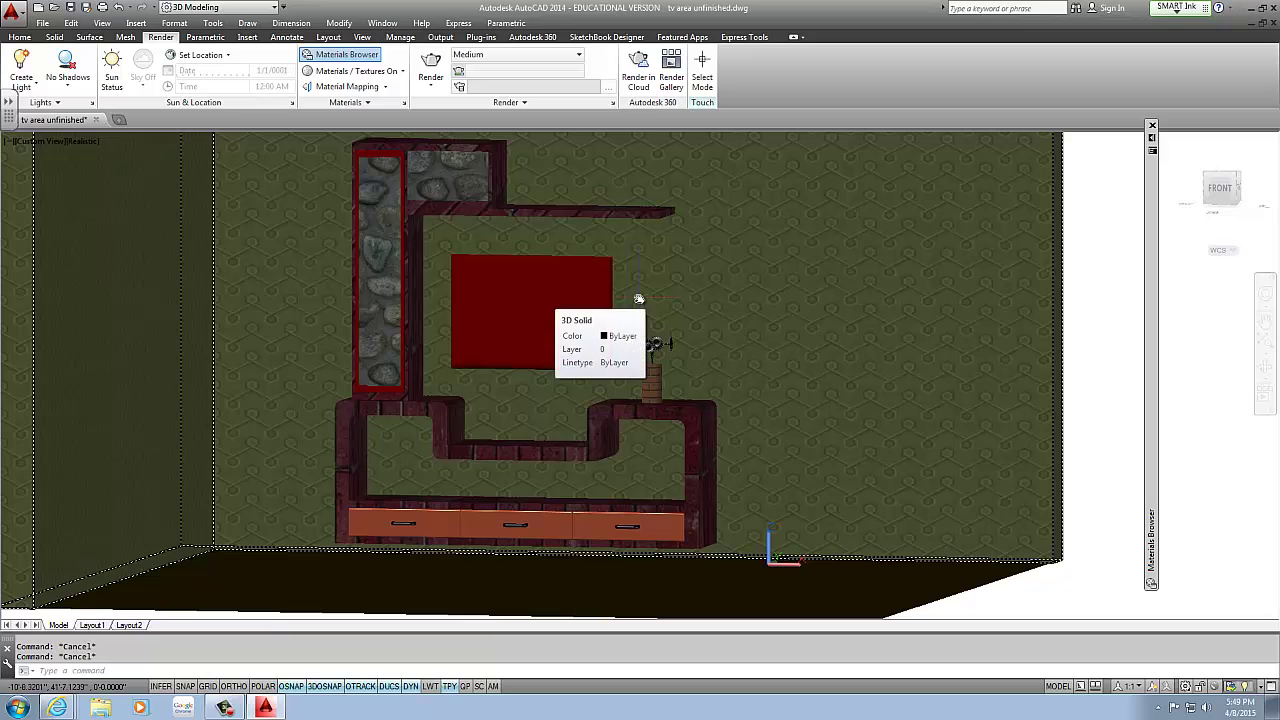
{"action": "middle_click_drag", "start_coordinate": [532, 230], "coordinate": [600, 271]}
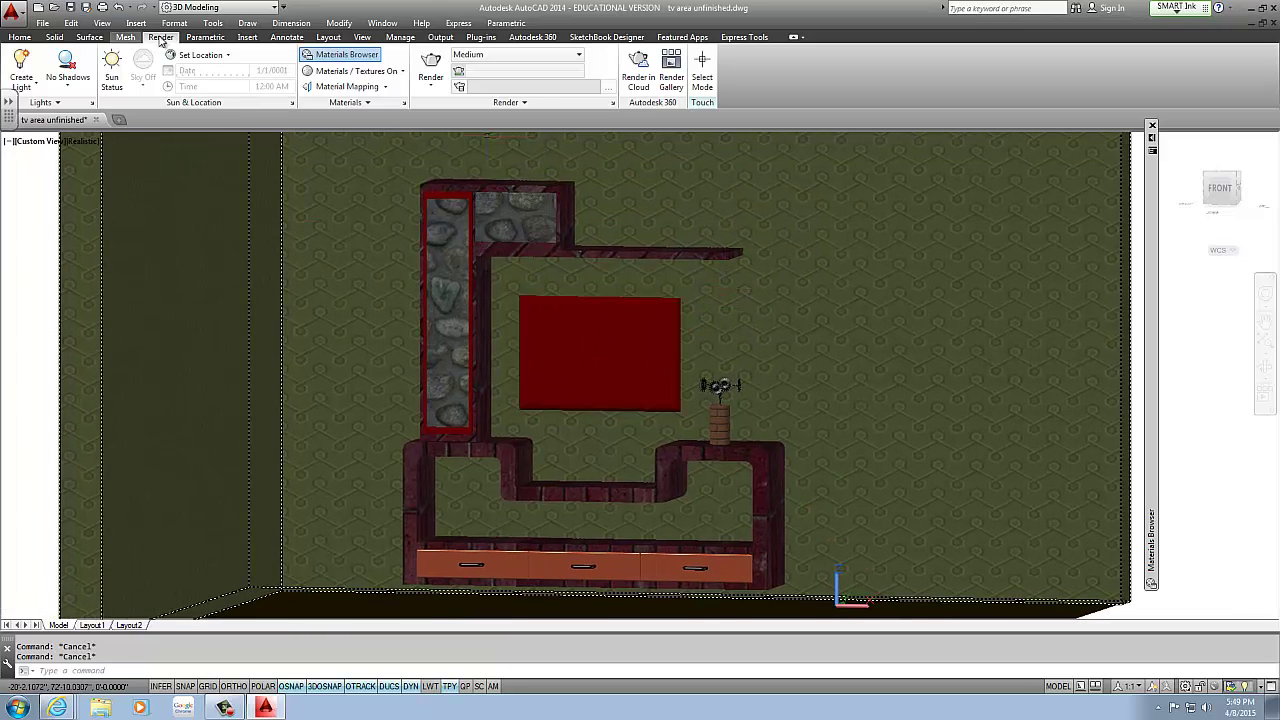
{"action": "left_click", "coordinate": [136, 23]}
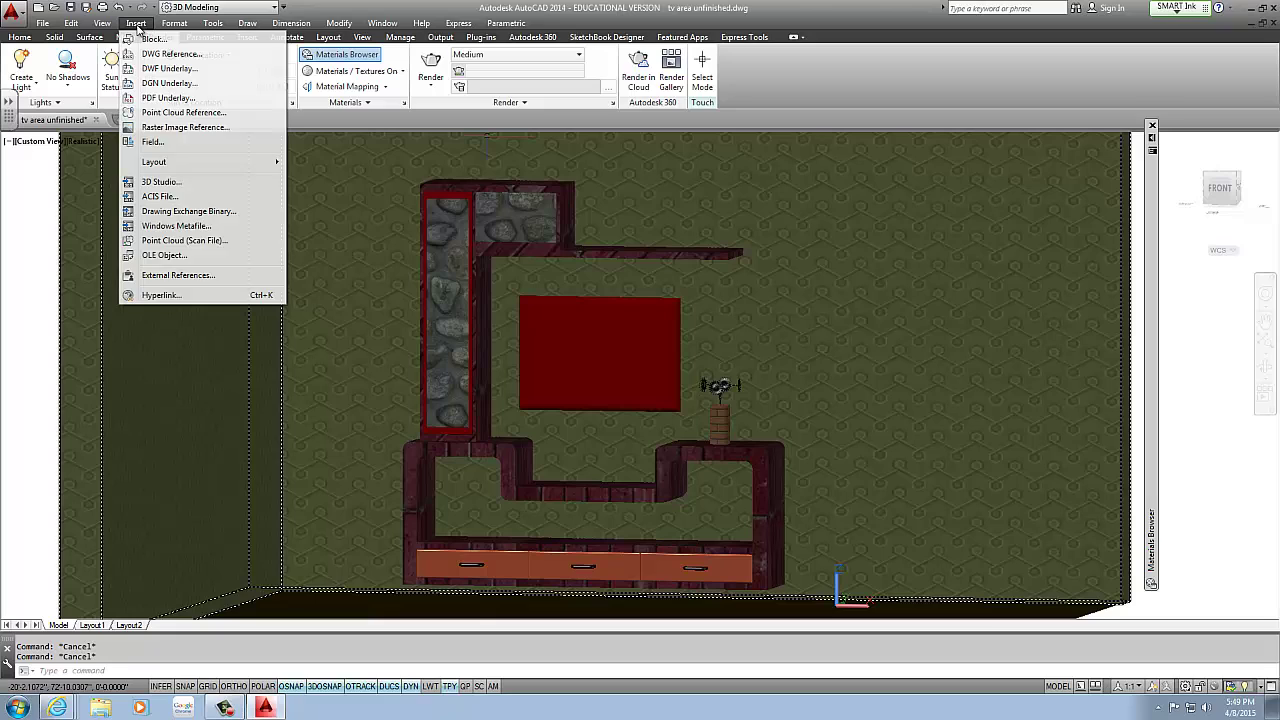
{"action": "left_click", "coordinate": [186, 128]}
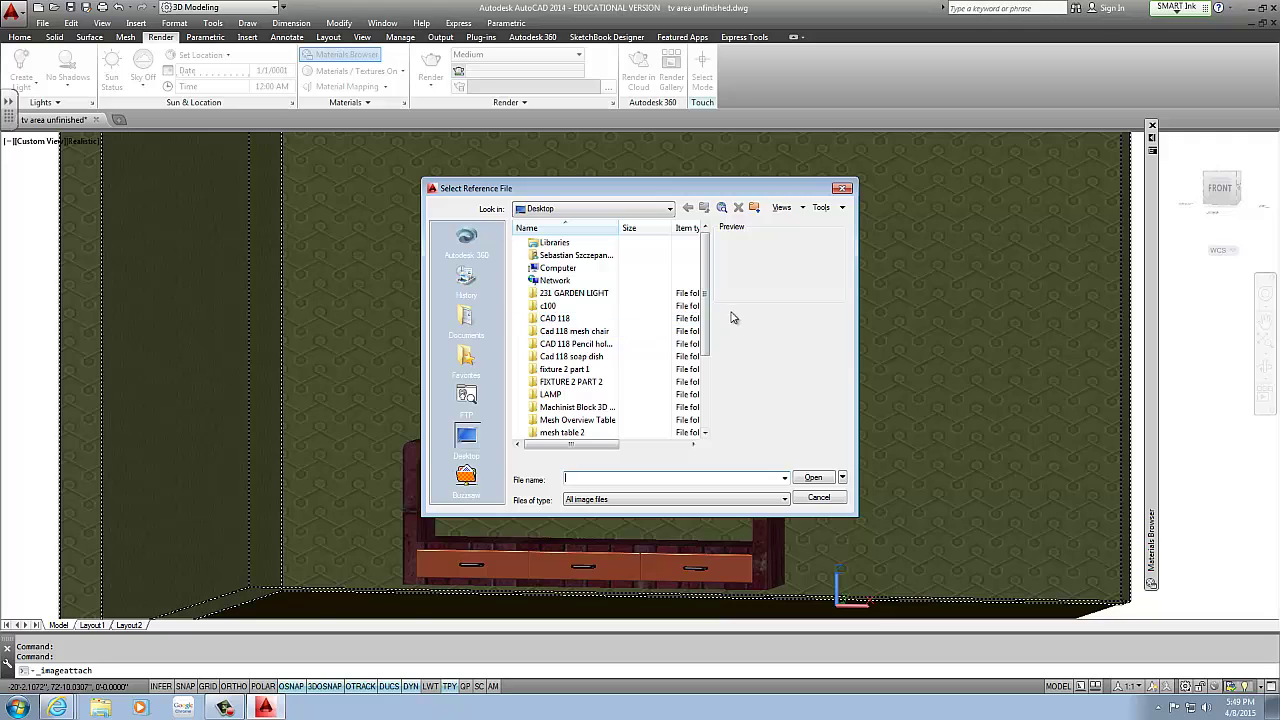
{"action": "scroll", "coordinate": [706, 266], "scroll_direction": "down", "scroll_amount": 3}
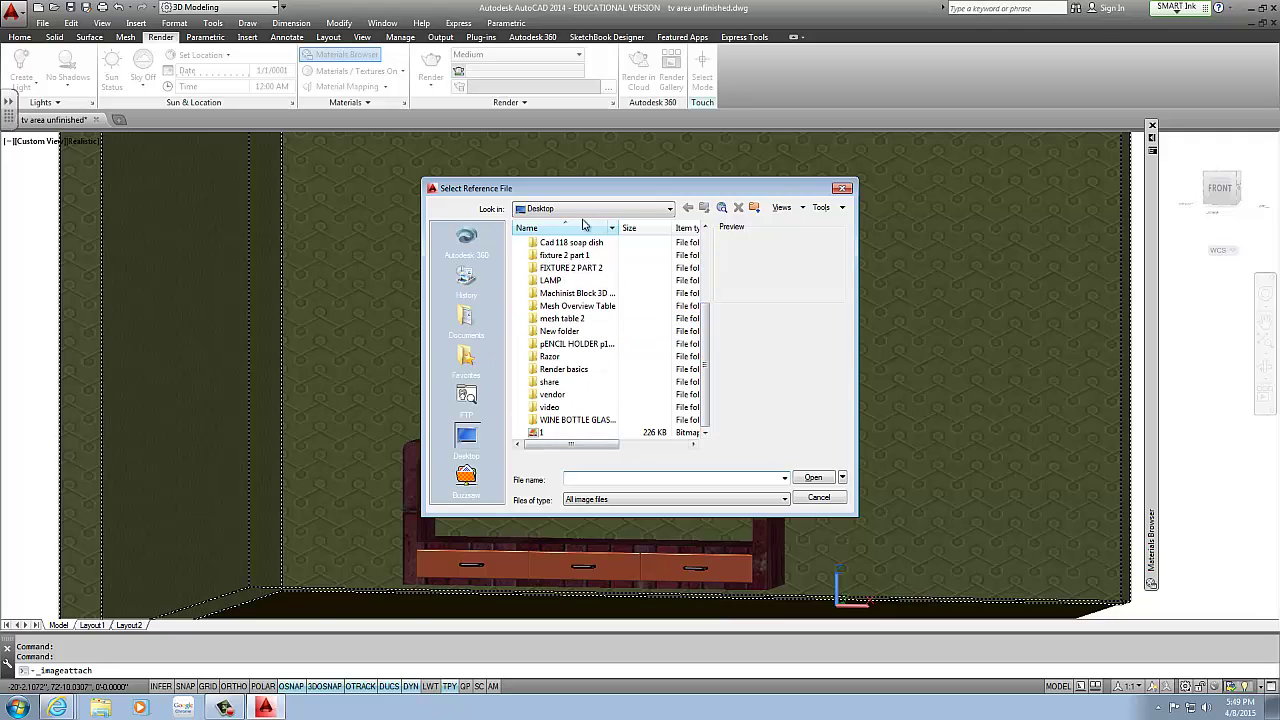
{"action": "left_click", "coordinate": [537, 434]}
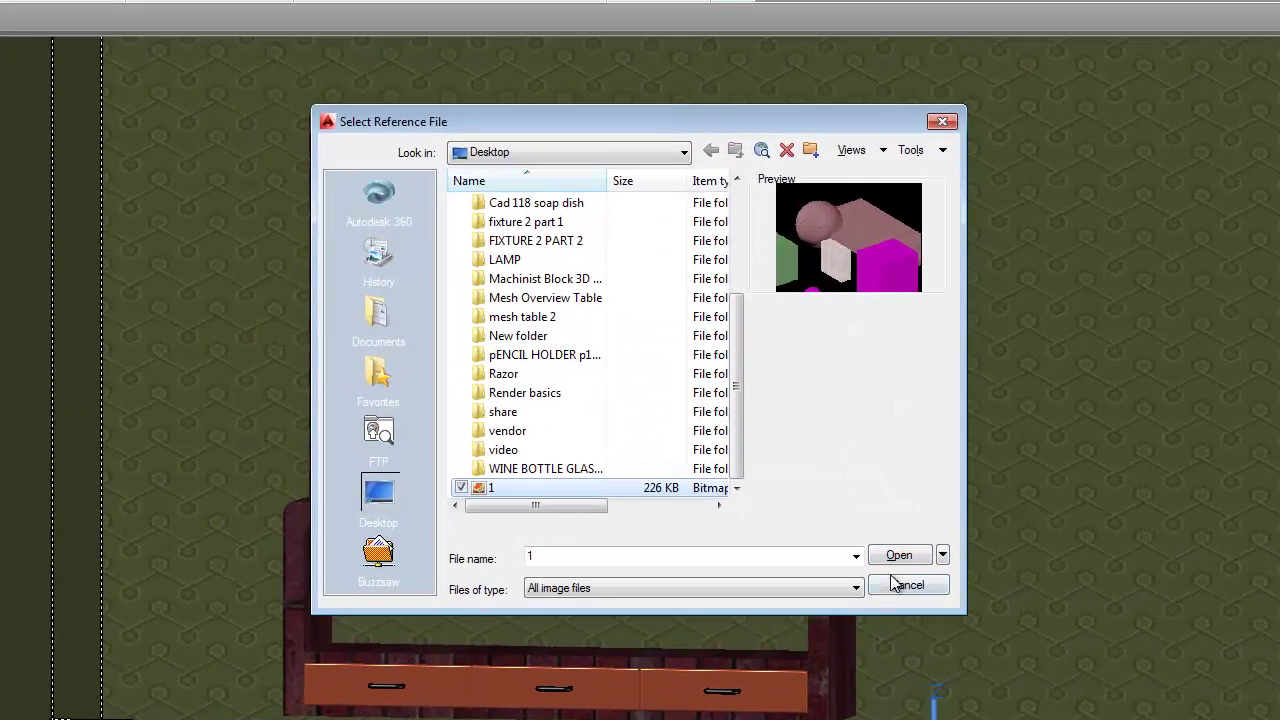
{"action": "left_click", "coordinate": [899, 555]}
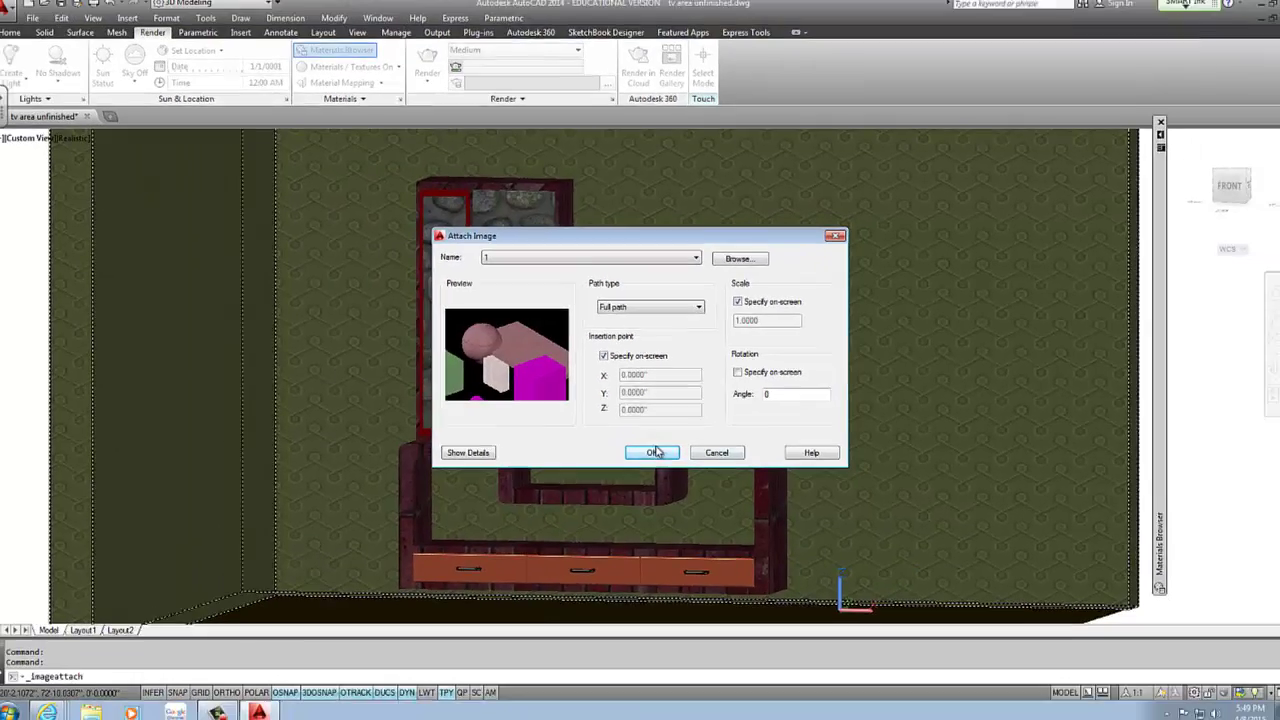
{"action": "left_click", "coordinate": [657, 514]}
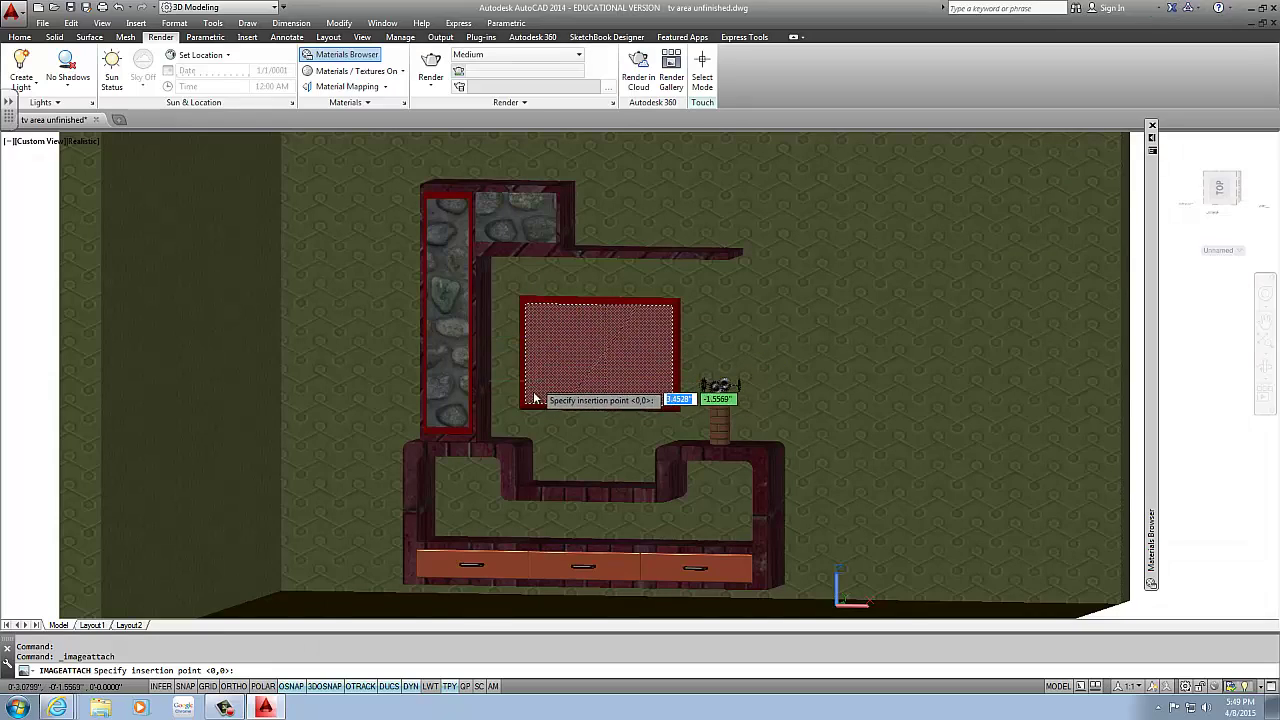
Step: Place the image at the TV screen's lower-left corner and scale it to the screen's upper-right corner
{"action": "scroll", "coordinate": [538, 386], "scroll_direction": "up", "scroll_amount": 1}
{"action": "scroll", "coordinate": [571, 366], "scroll_direction": "up", "scroll_amount": 1}
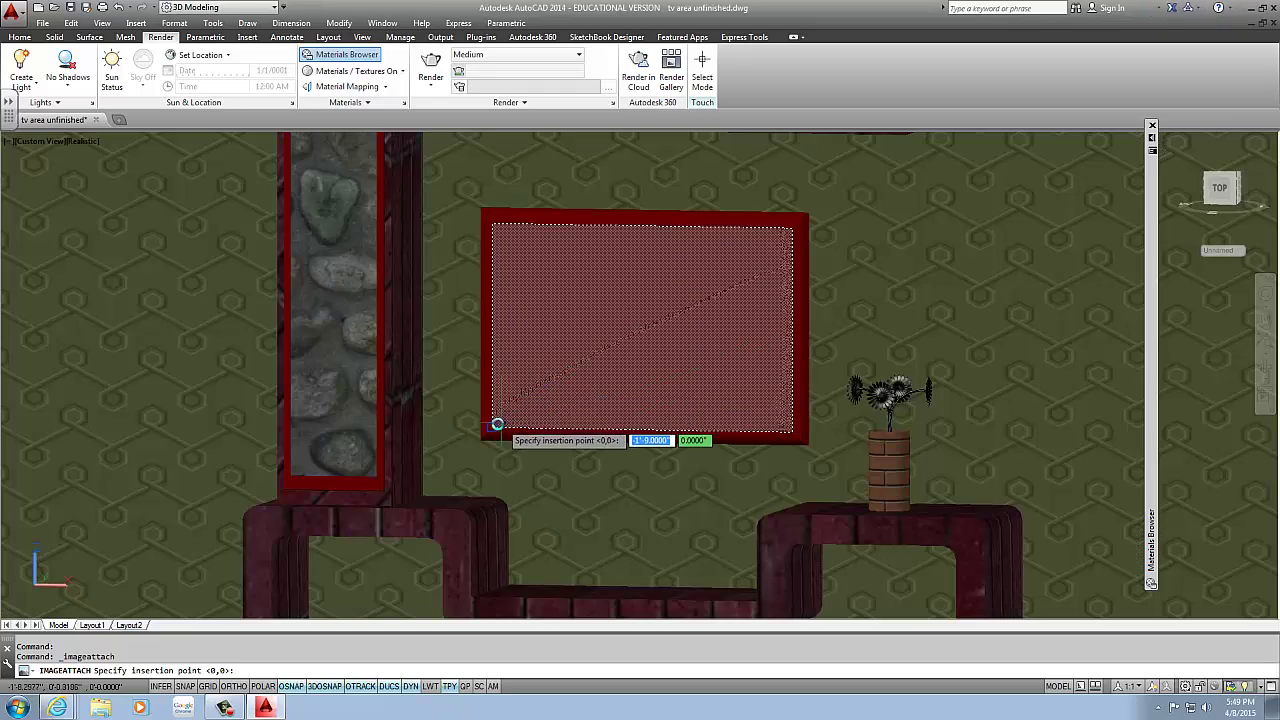
{"action": "left_click", "coordinate": [497, 426]}
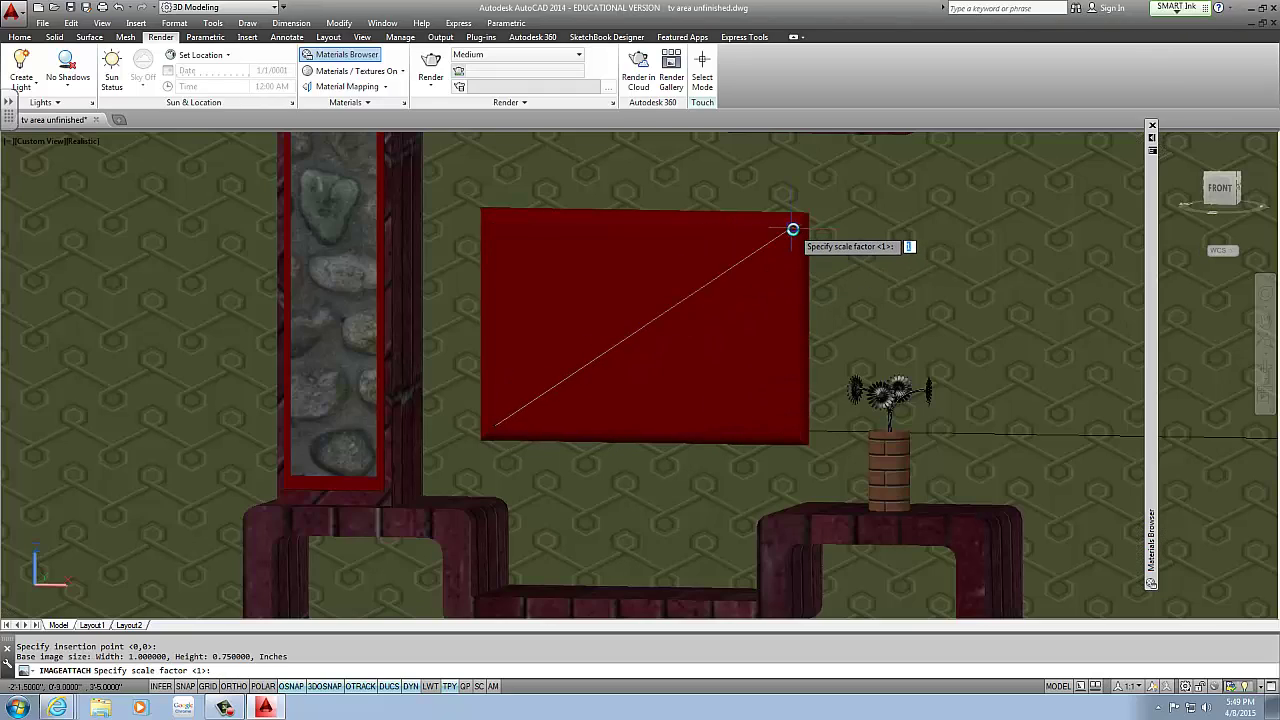
{"action": "left_click", "coordinate": [795, 227]}
Step: Undo the last image attachment on the TV screen
{"action": "scroll", "coordinate": [830, 425], "scroll_direction": "up", "scroll_amount": 2}
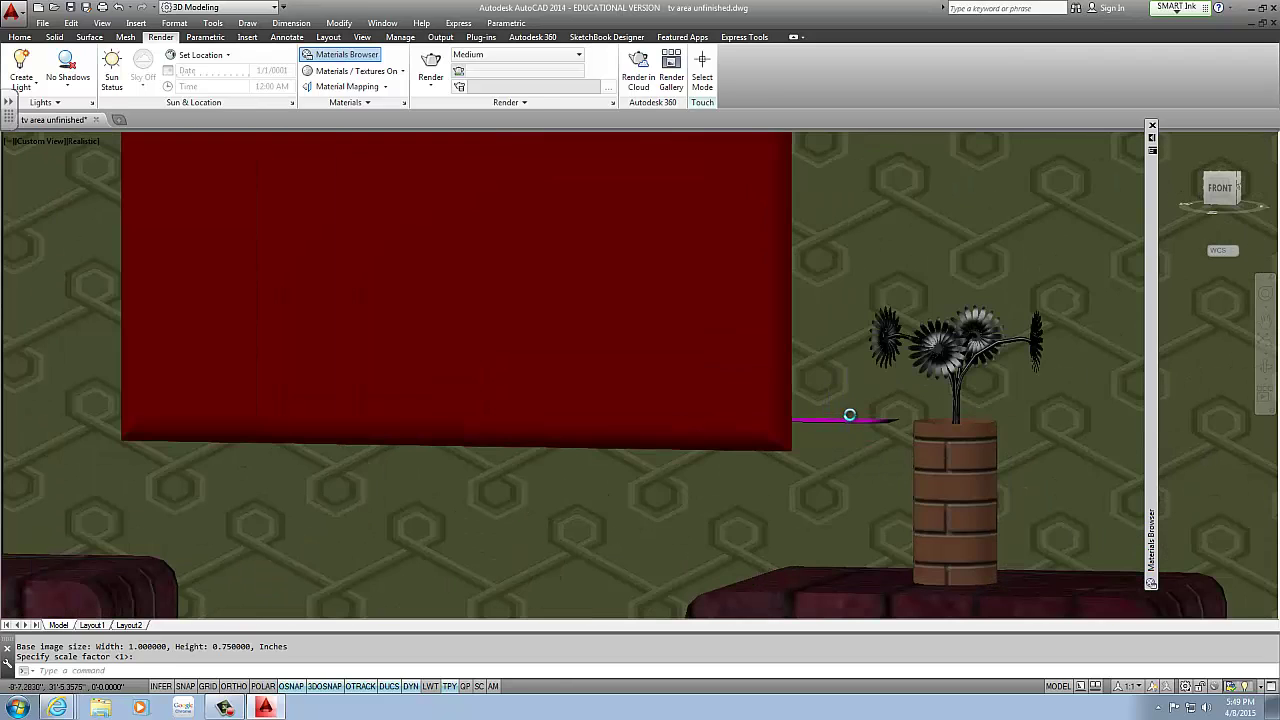
{"action": "middle_click_drag", "start_coordinate": [839, 434], "coordinate": [736, 452], "text": "shift"}
{"action": "type", "text": "Y"}
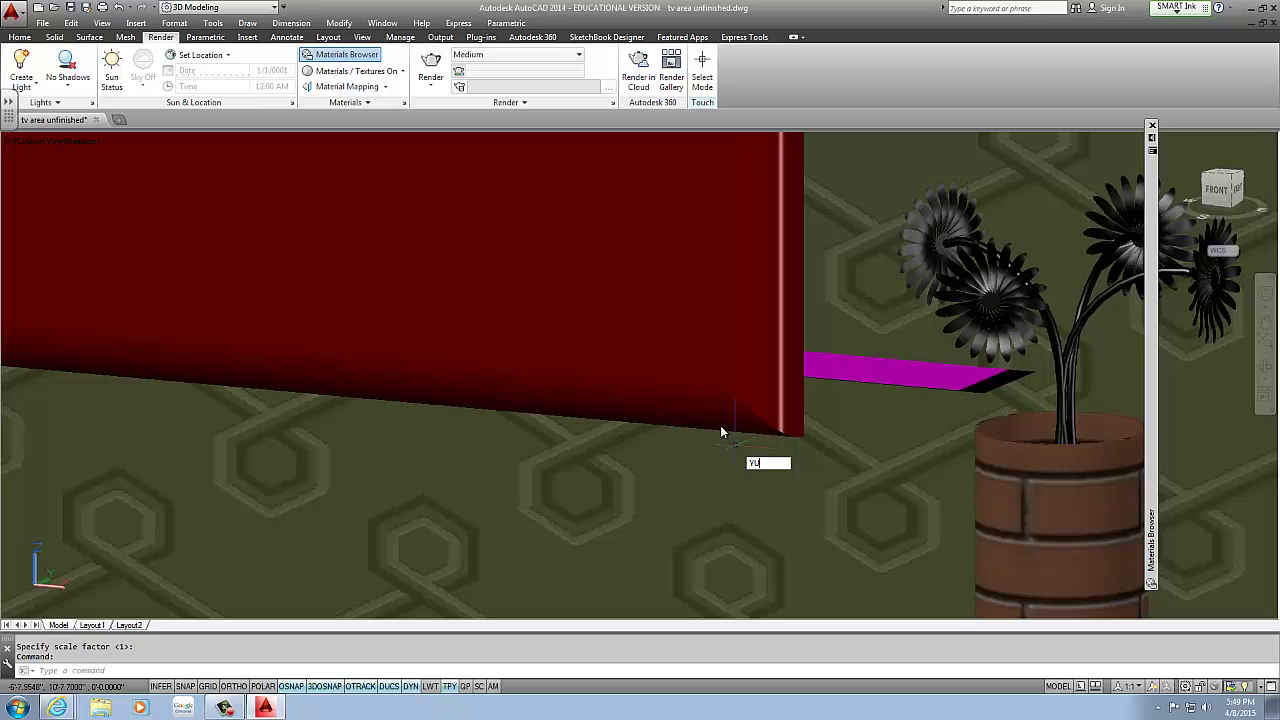
{"action": "type", "text": "U"}
{"action": "key", "text": "Return"}
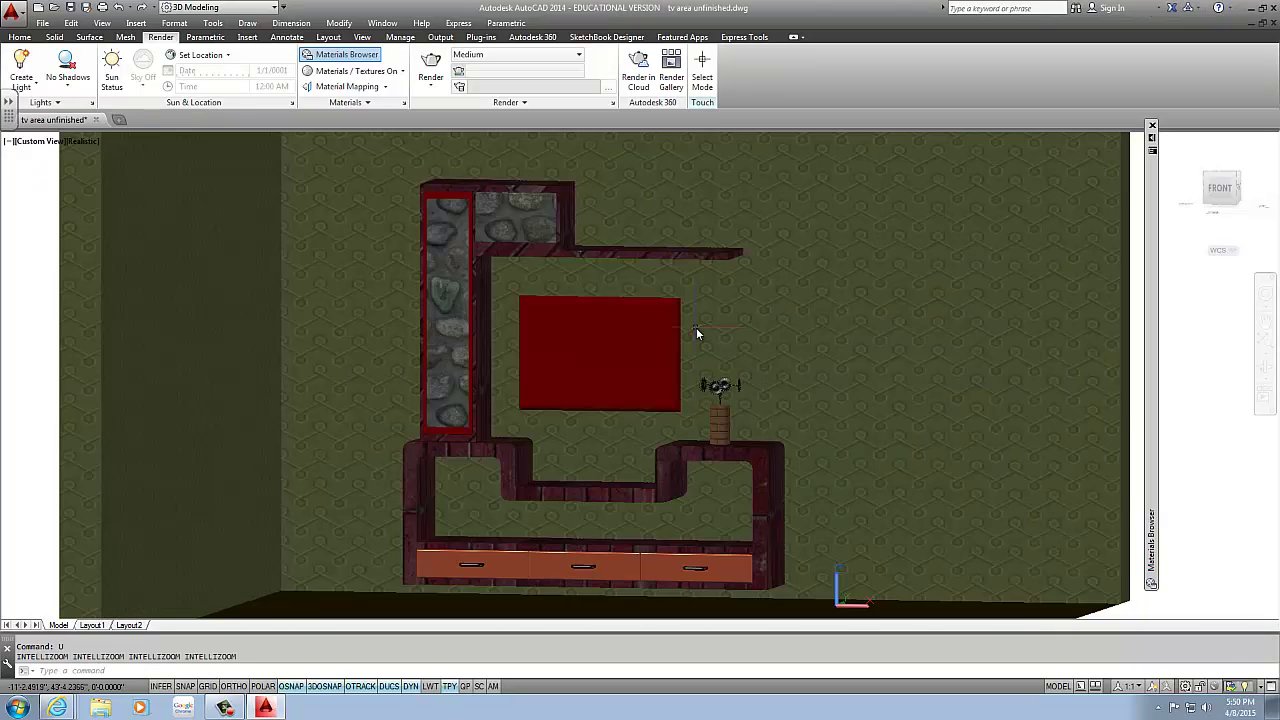
{"action": "type", "text": "U"}
{"action": "key", "text": "Return"}
{"action": "scroll", "coordinate": [576, 345], "scroll_direction": "up", "scroll_amount": 4}
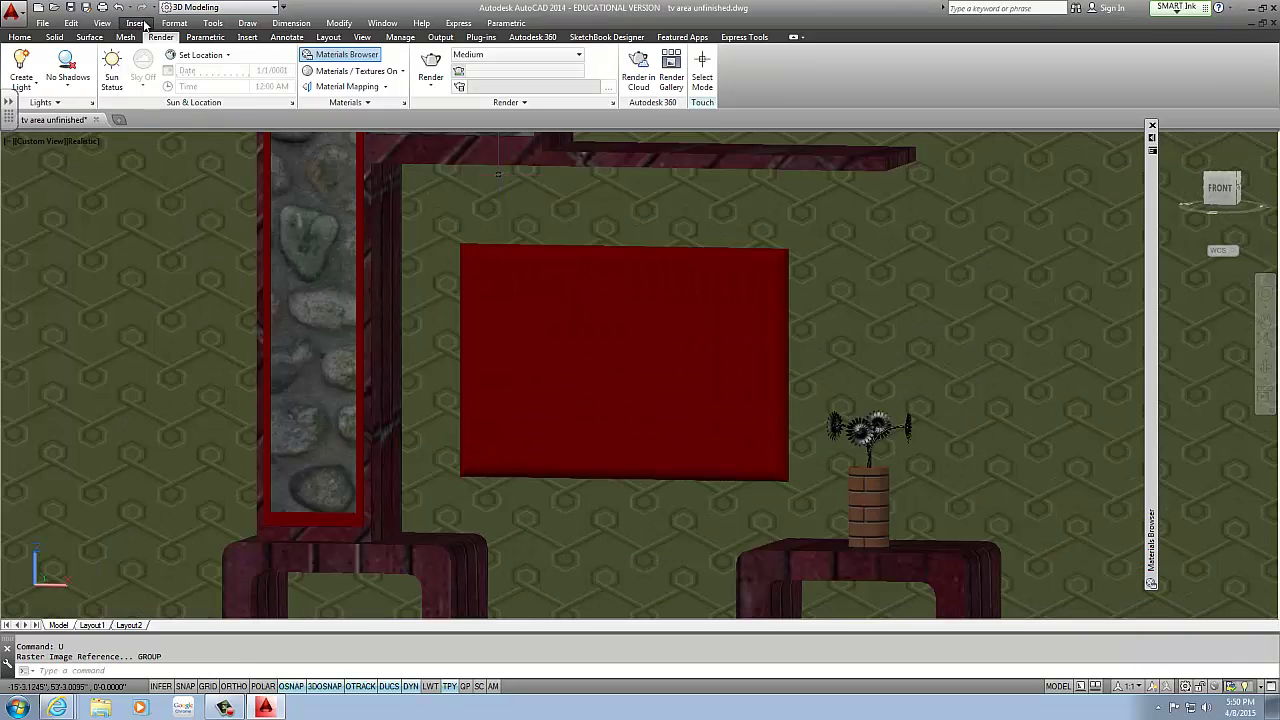
Step: Attach image file 1 from the Desktop again as a raster image reference
{"action": "left_click", "coordinate": [138, 23]}
{"action": "left_click", "coordinate": [160, 128]}
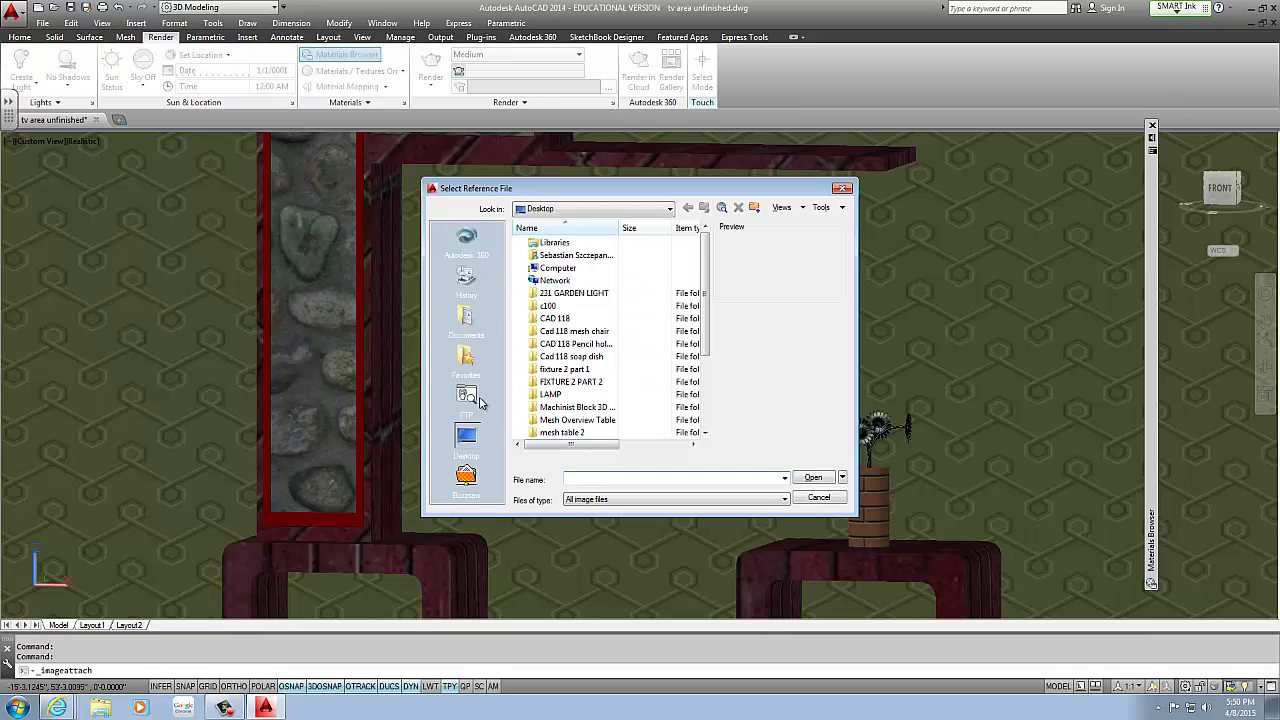
{"action": "scroll", "coordinate": [709, 318], "scroll_direction": "down", "scroll_amount": 3}
{"action": "left_click", "coordinate": [564, 434]}
{"action": "left_click", "coordinate": [813, 477]}
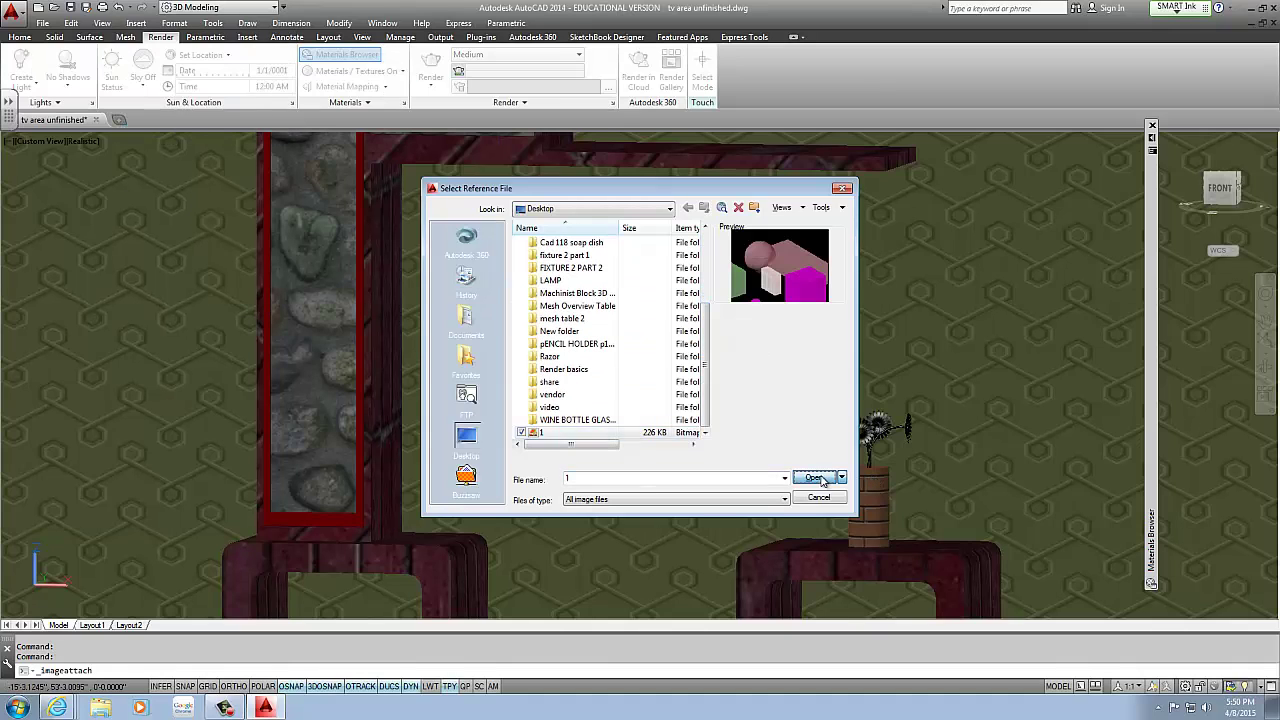
{"action": "left_click", "coordinate": [651, 451]}
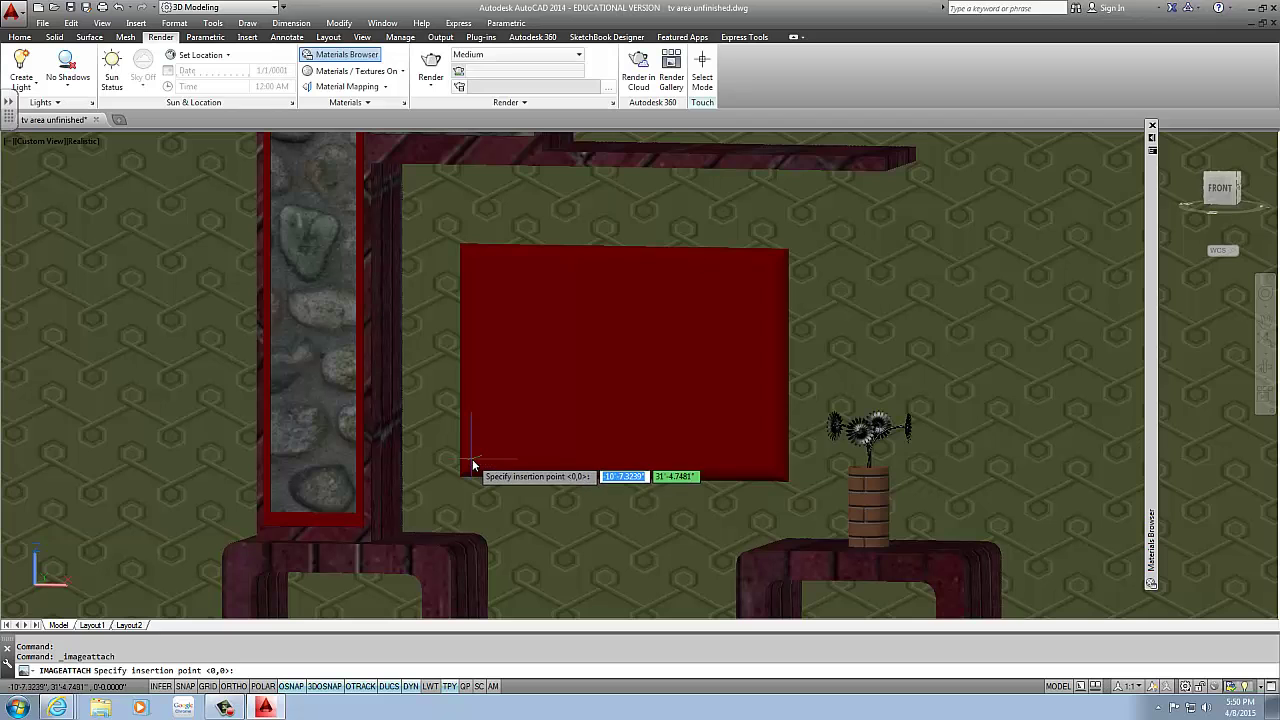
Step: Insert the image at the centre of the TV screen with a scale factor of 3
{"action": "left_click", "coordinate": [620, 363]}
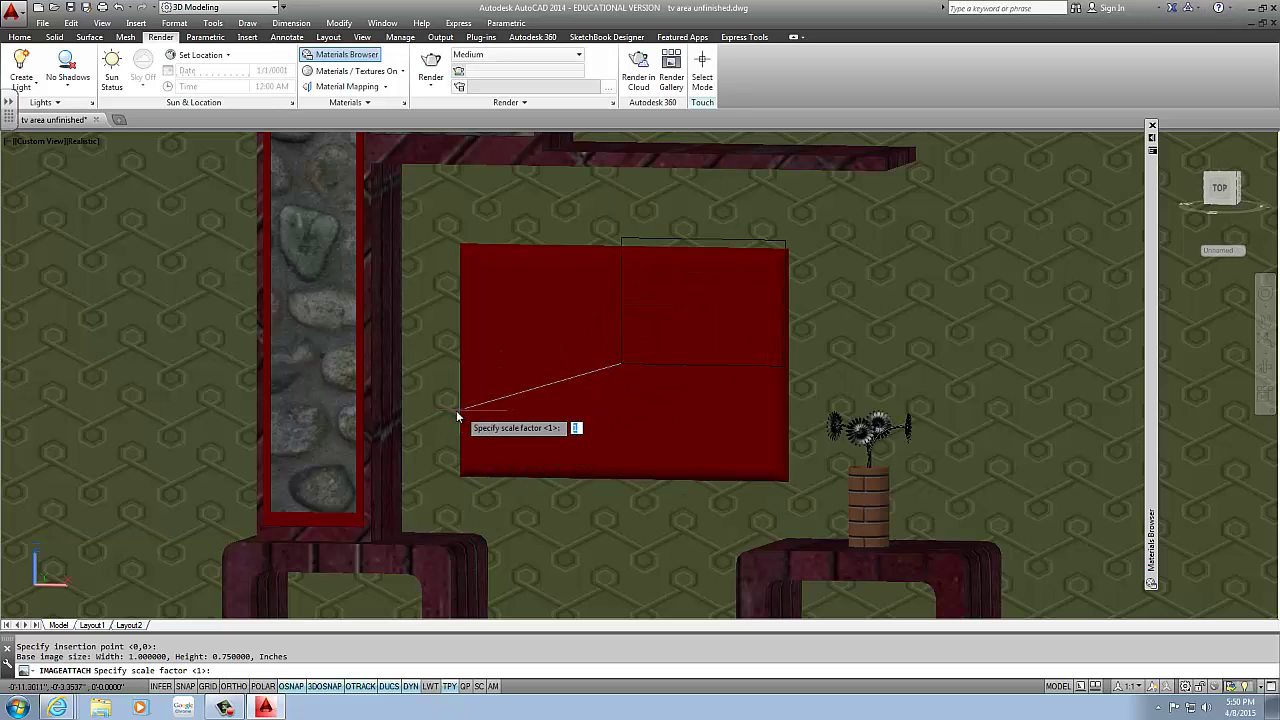
{"action": "left_click", "coordinate": [486, 409]}
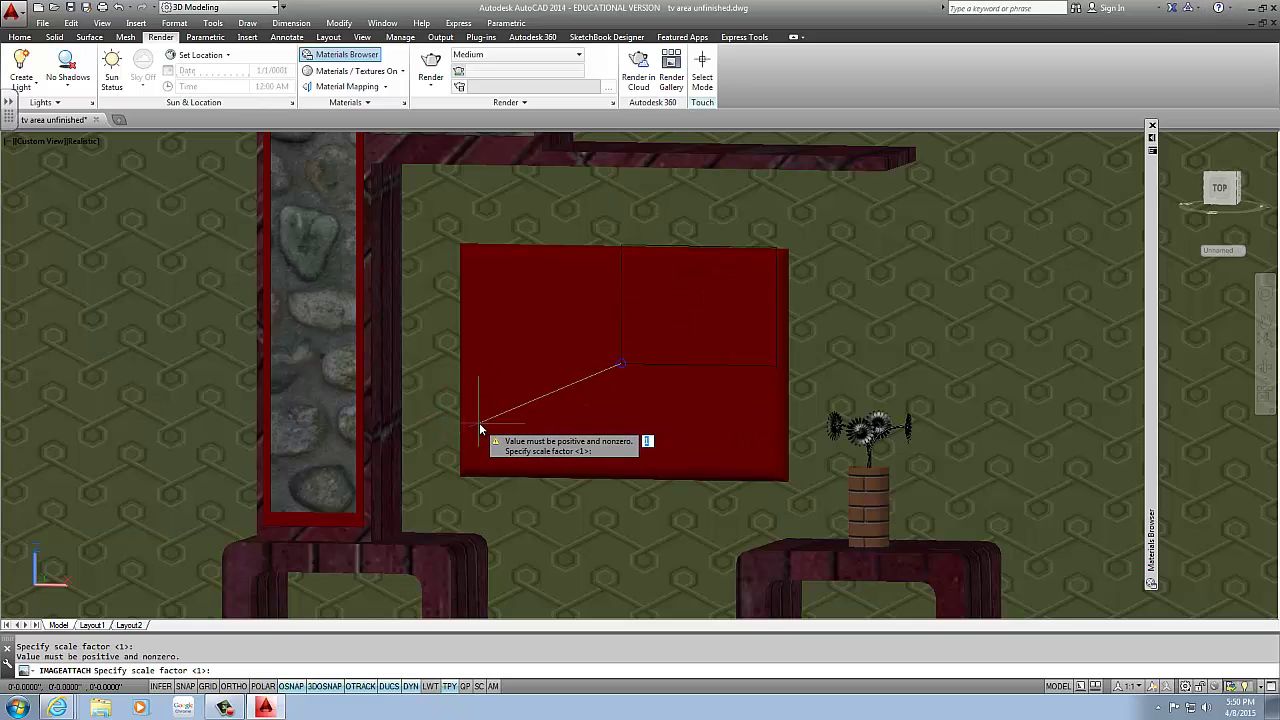
{"action": "type", "text": "3"}
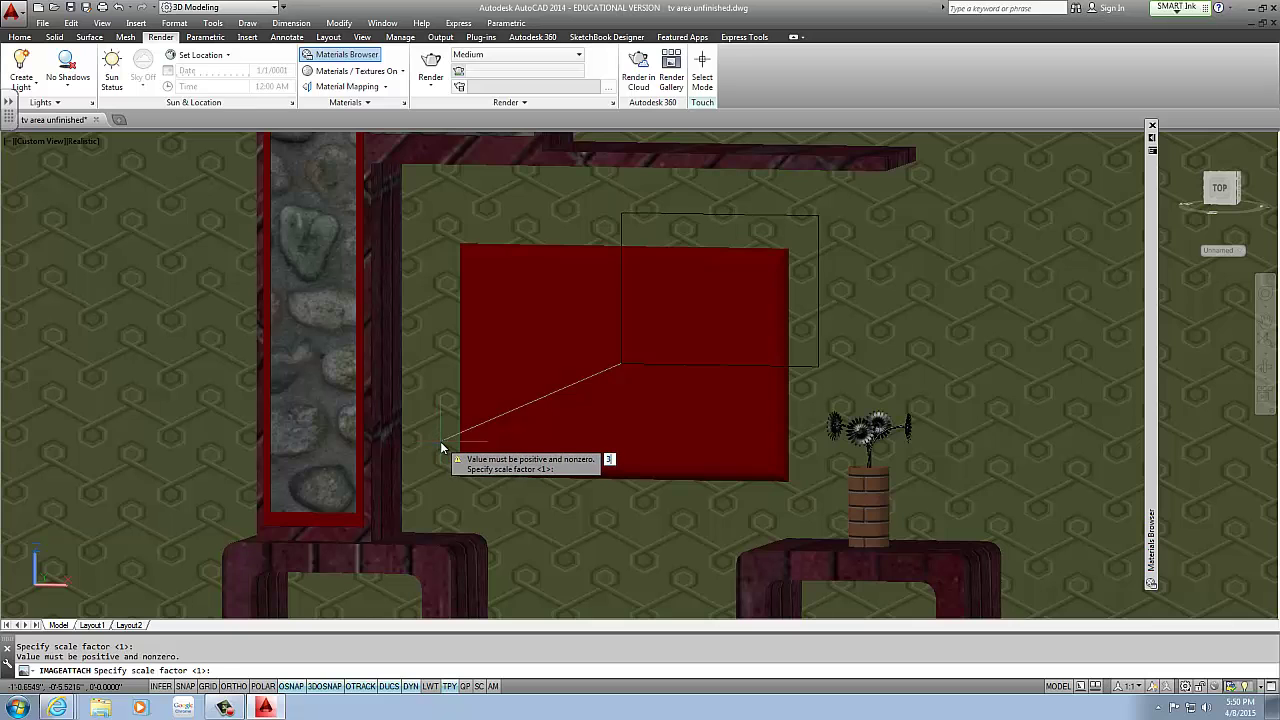
{"action": "key", "text": "Return"}
{"action": "scroll", "coordinate": [645, 352], "scroll_direction": "up", "scroll_amount": 1}
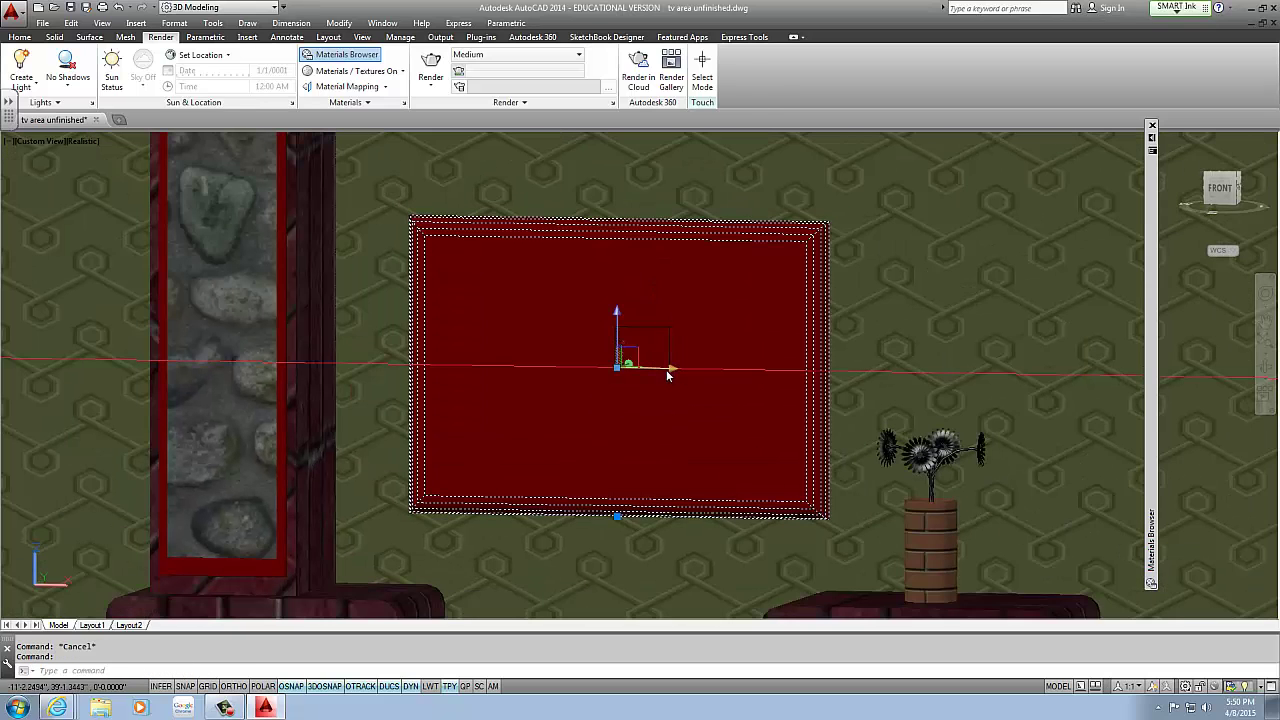
Step: Hide the red TV screen object so that only the small image stays in front of the wall
{"action": "key", "text": "Escape"}
{"action": "left_click", "coordinate": [668, 333]}
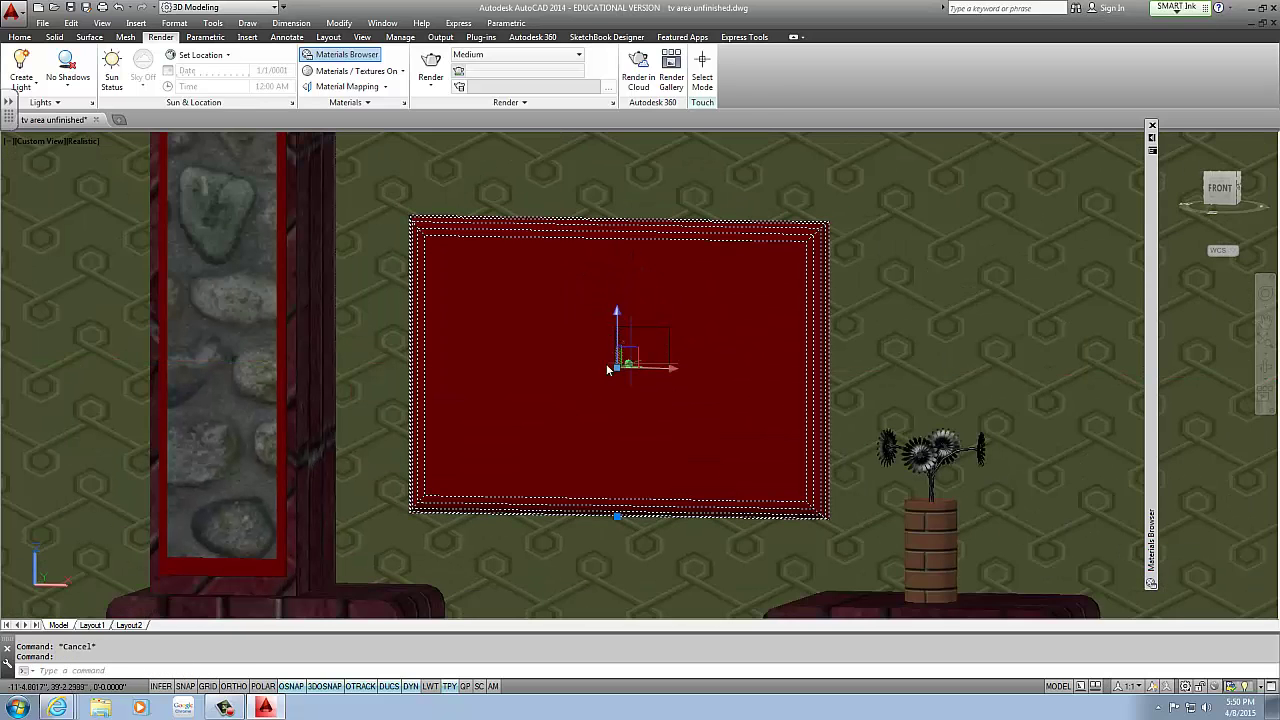
{"action": "key", "text": "Escape"}
{"action": "middle_click_drag", "start_coordinate": [694, 294], "coordinate": [660, 294]}
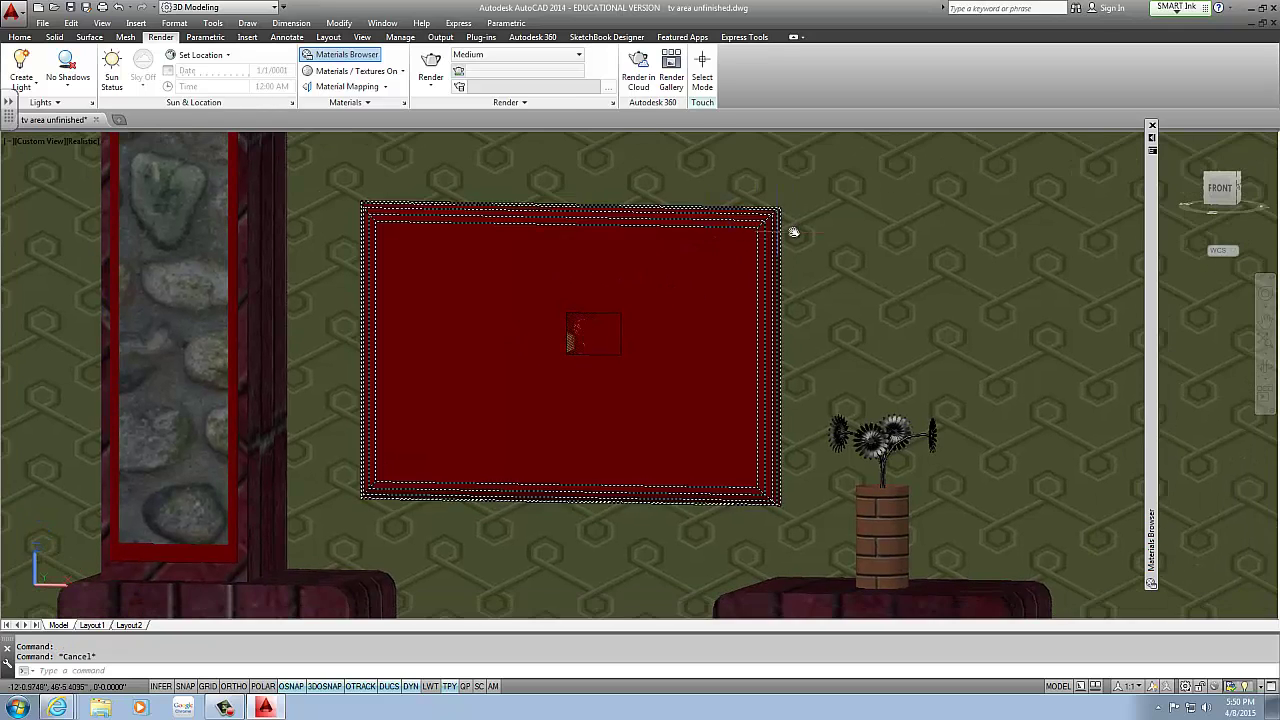
{"action": "middle_click_drag", "start_coordinate": [791, 231], "coordinate": [656, 308]}
{"action": "scroll", "coordinate": [619, 279], "scroll_direction": "down", "scroll_amount": 2}
{"action": "scroll", "coordinate": [464, 345], "scroll_direction": "up", "scroll_amount": 3}
{"action": "left_click", "coordinate": [578, 293]}
{"action": "right_click", "coordinate": [679, 308]}
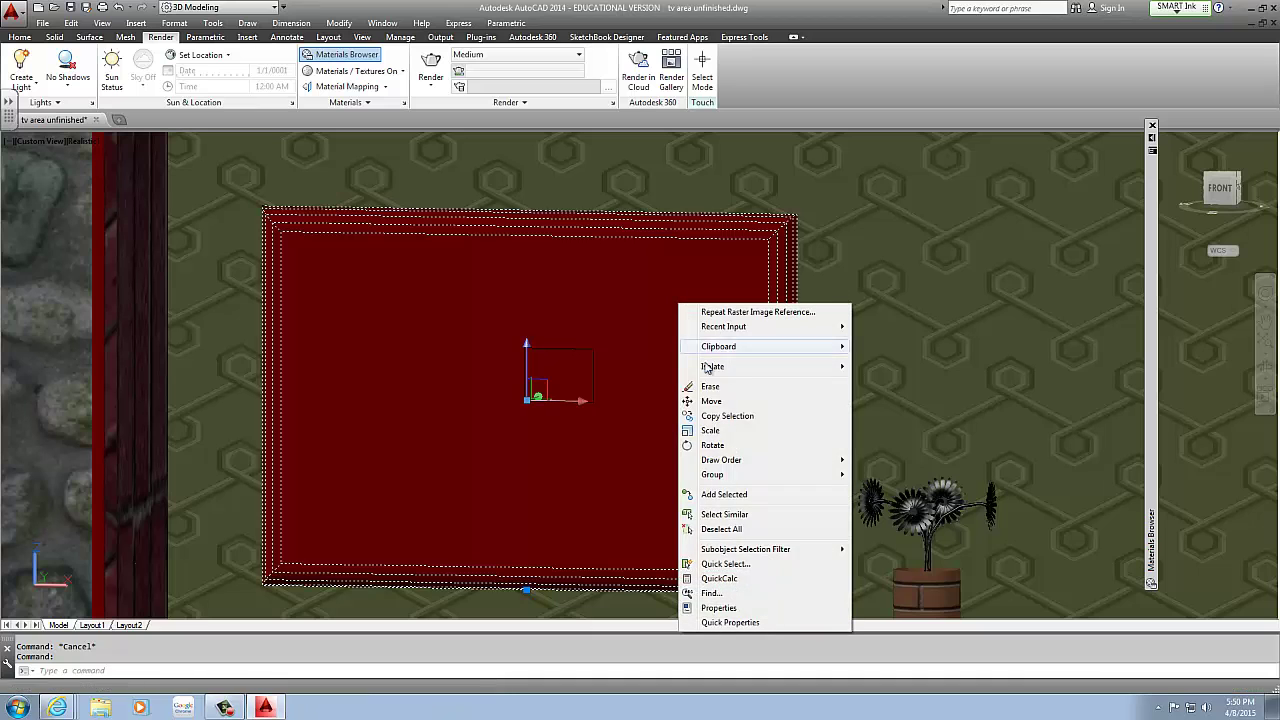
{"action": "mouse_move", "coordinate": [700, 363]}
{"action": "left_click", "coordinate": [595, 383]}
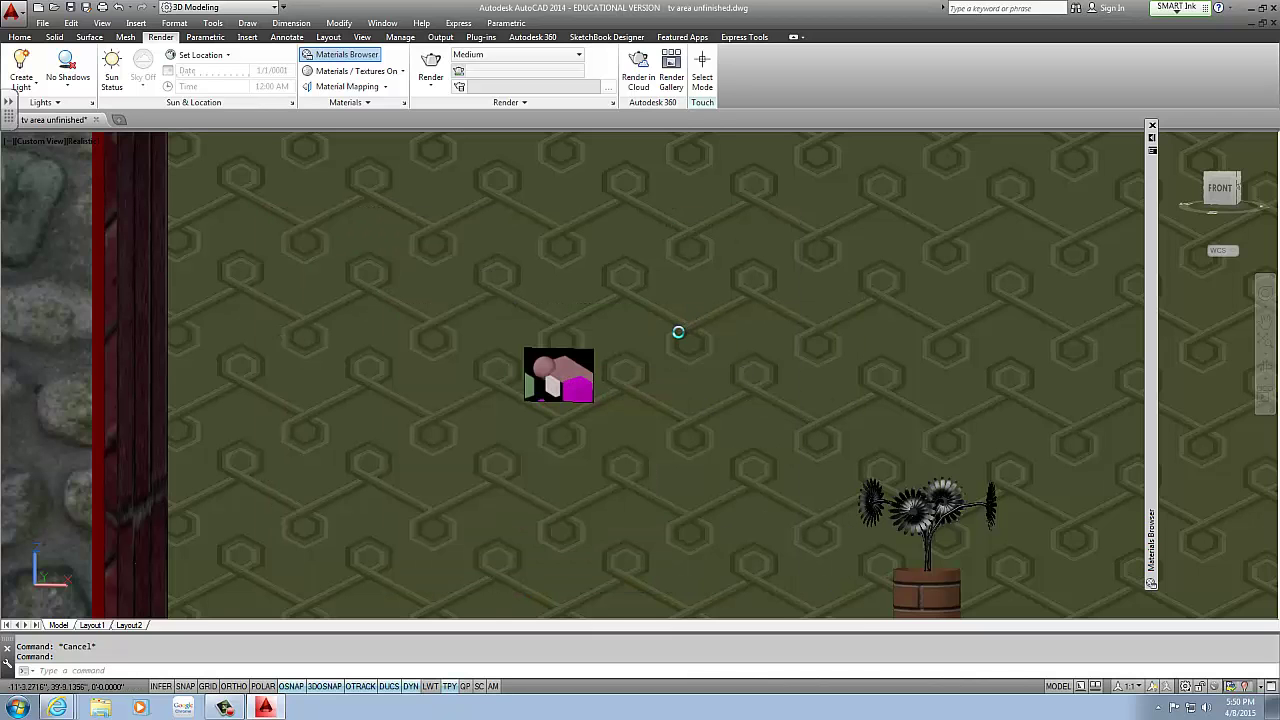
Step: Hide the patterned wall behind the small image
{"action": "left_click", "coordinate": [650, 315]}
{"action": "right_click", "coordinate": [650, 313]}
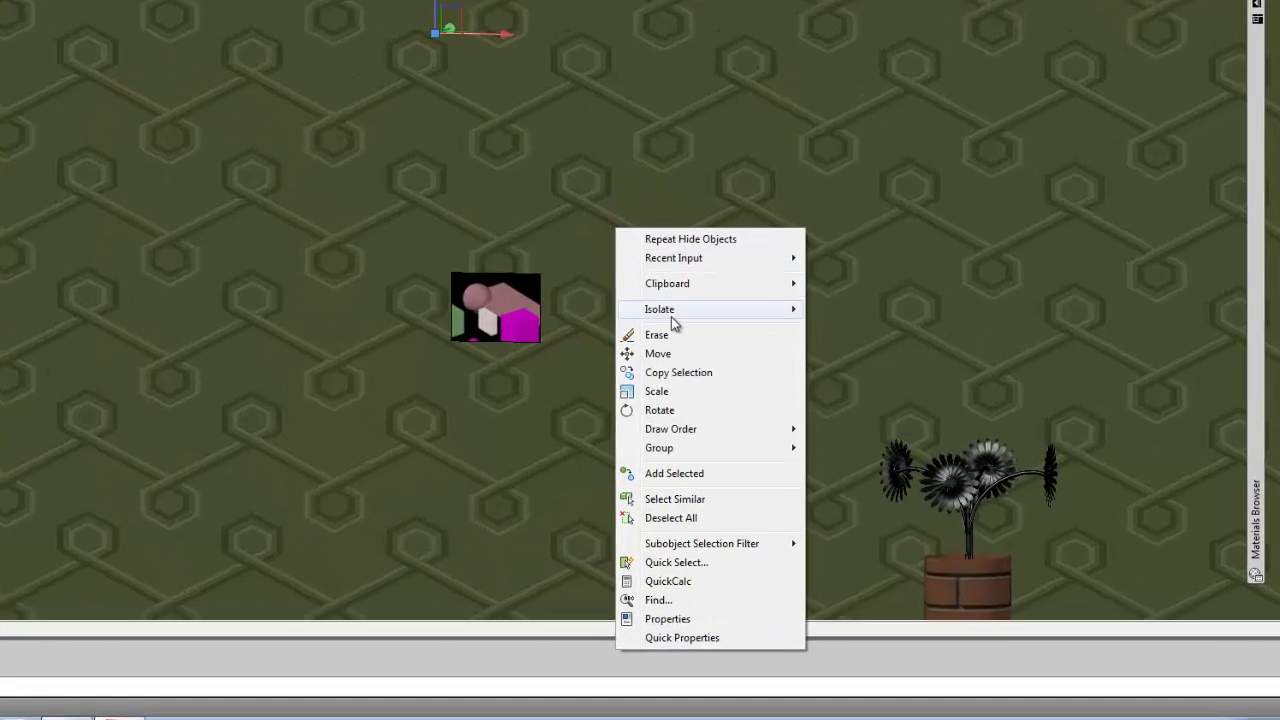
{"action": "mouse_move", "coordinate": [696, 379]}
{"action": "left_click", "coordinate": [476, 280]}
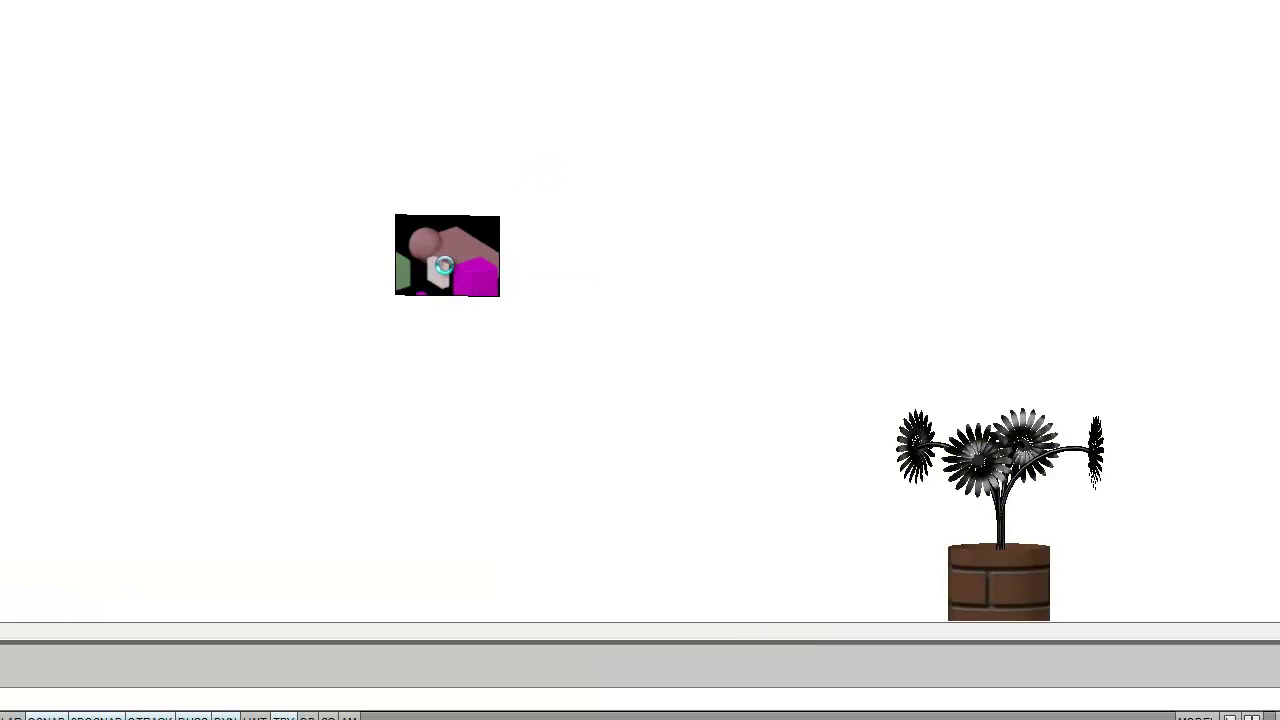
Step: Stretch the image's upper-right corner outward to enlarge it to about four and a half times its size
{"action": "left_click", "coordinate": [472, 250]}
{"action": "left_click", "coordinate": [499, 215]}
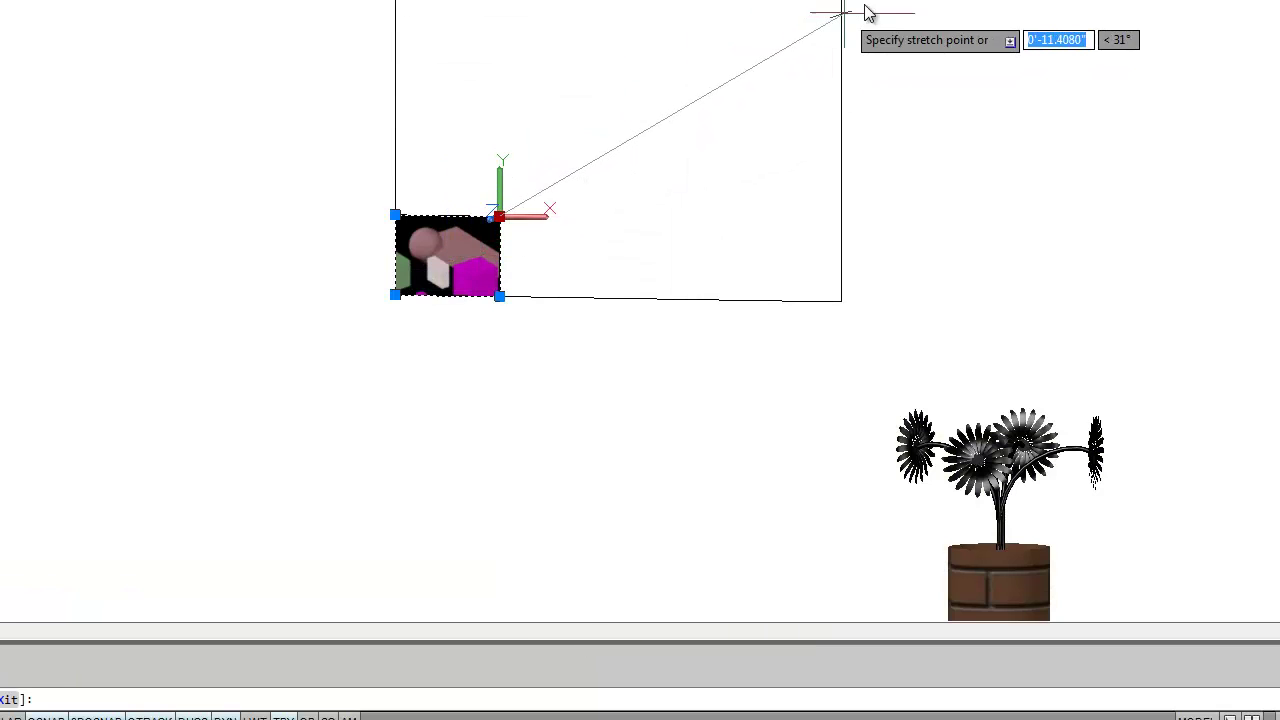
{"action": "left_click", "coordinate": [862, 12]}
{"action": "key", "text": "Escape"}
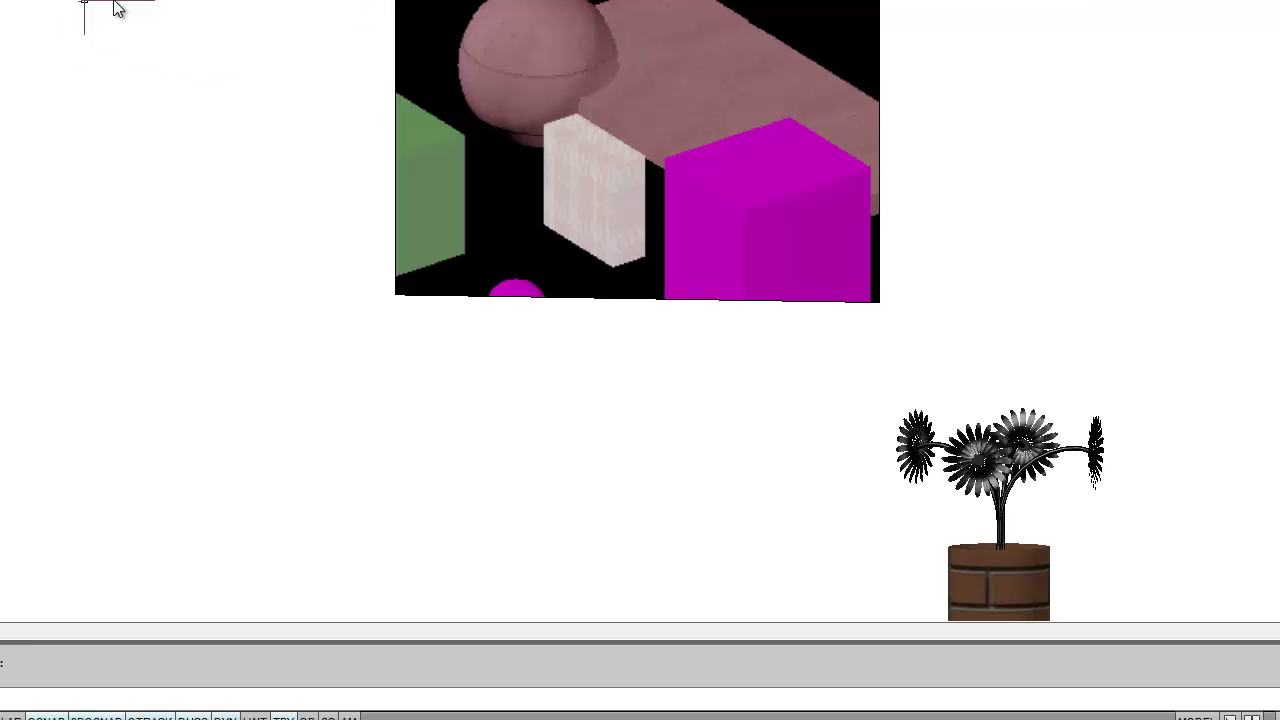
Step: End the object isolation to bring back the hidden TV screen and wall
{"action": "right_click", "coordinate": [178, 68]}
{"action": "mouse_move", "coordinate": [238, 160]}
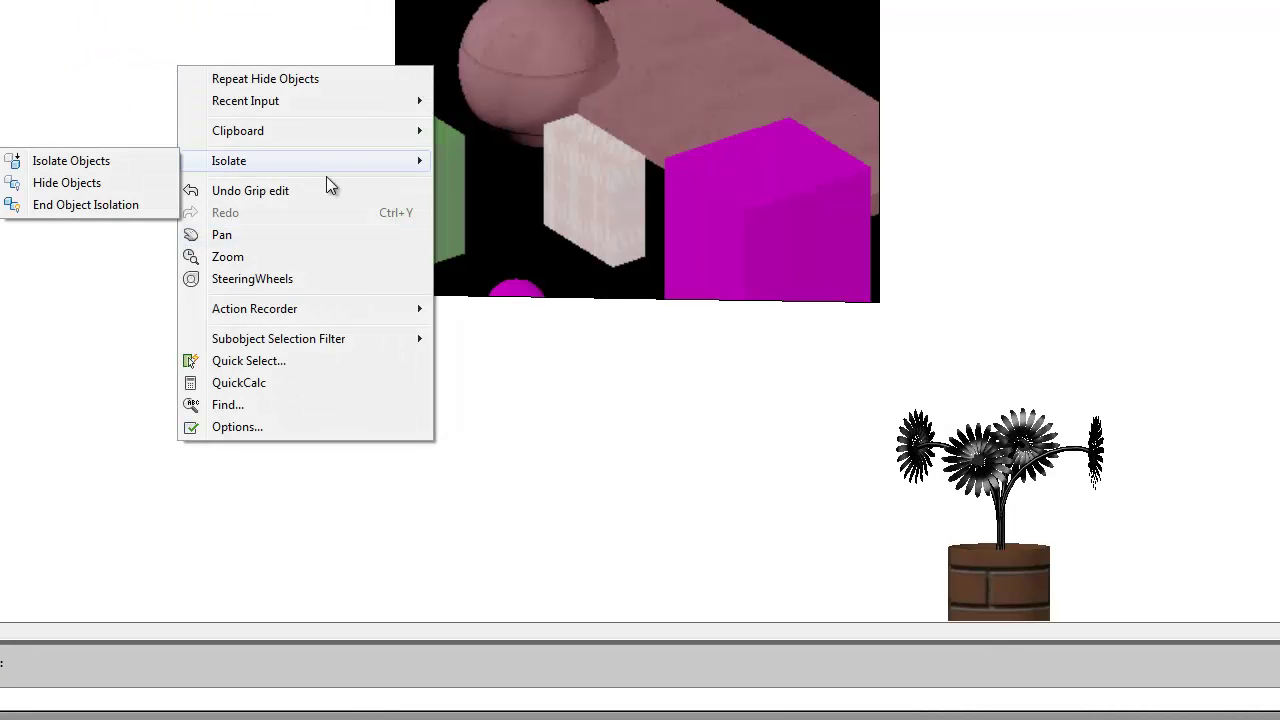
{"action": "left_click", "coordinate": [64, 205]}
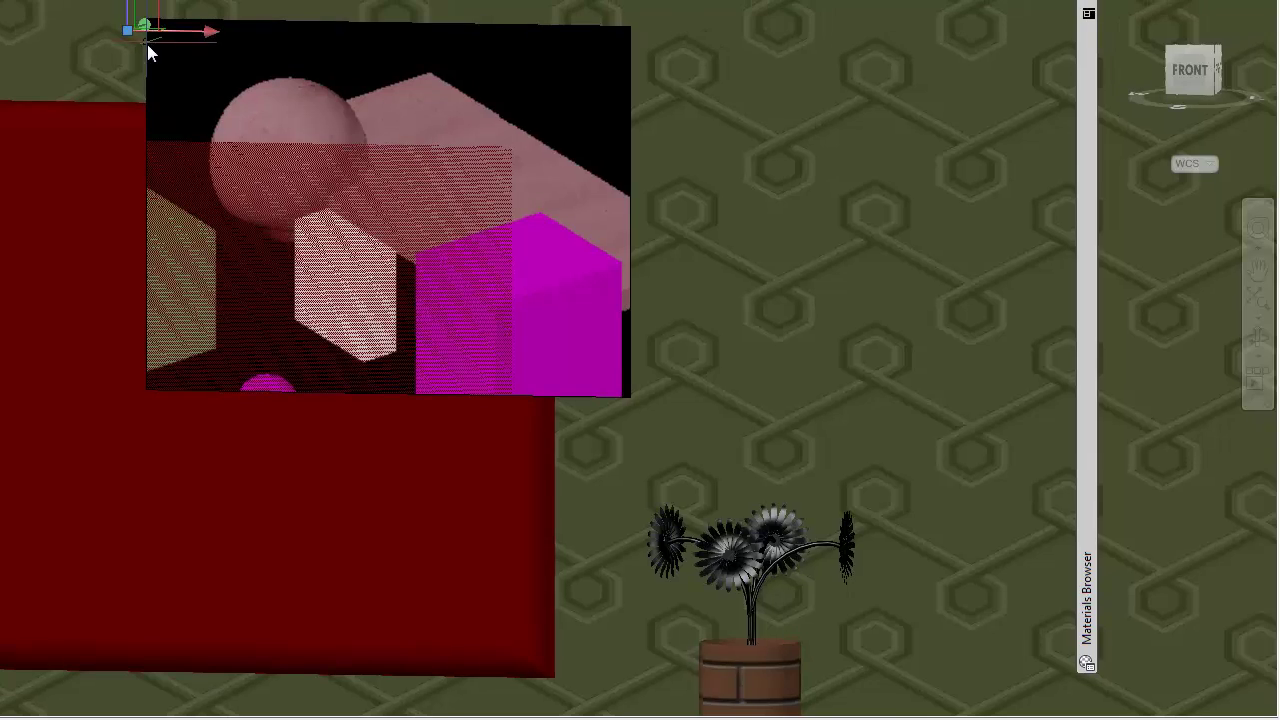
Step: Move the enlarged image left along the X axis and down along the Z axis to centre it on the TV screen
{"action": "scroll", "coordinate": [236, 106], "scroll_direction": "down", "scroll_amount": 2}
{"action": "middle_click_drag", "start_coordinate": [236, 106], "coordinate": [245, 85]}
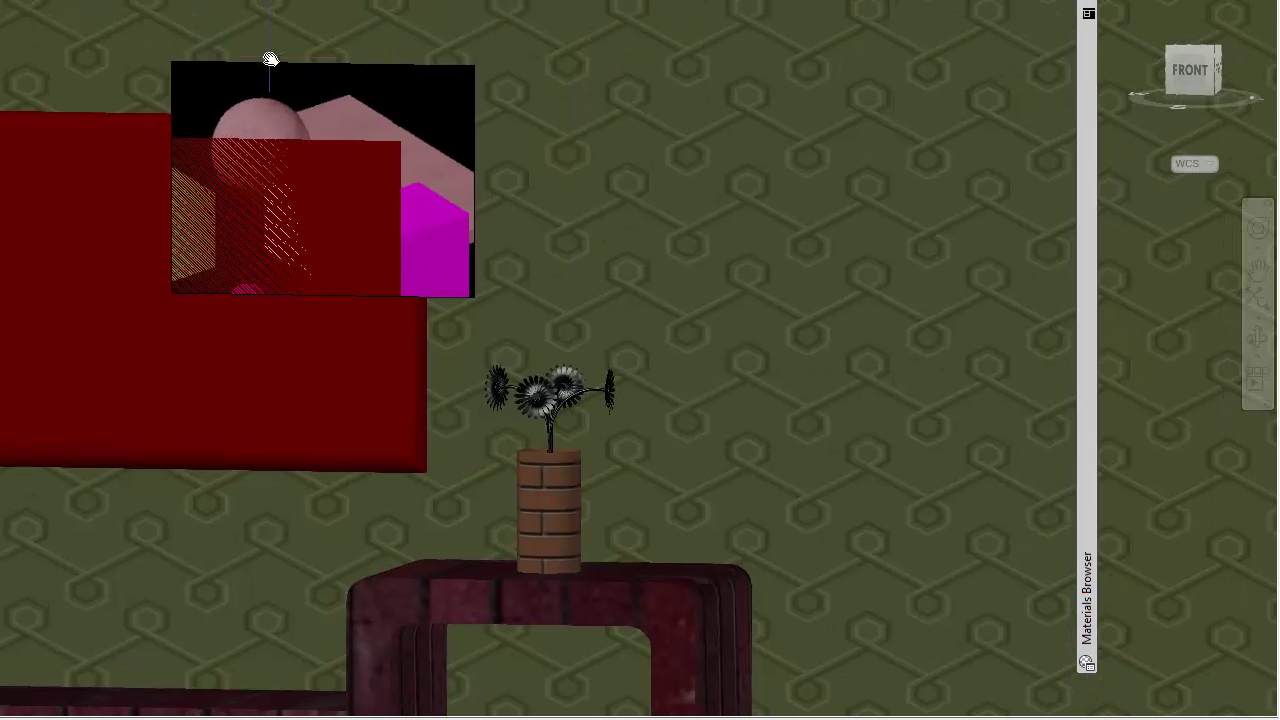
{"action": "left_click", "coordinate": [265, 68]}
{"action": "left_click", "coordinate": [402, 182]}
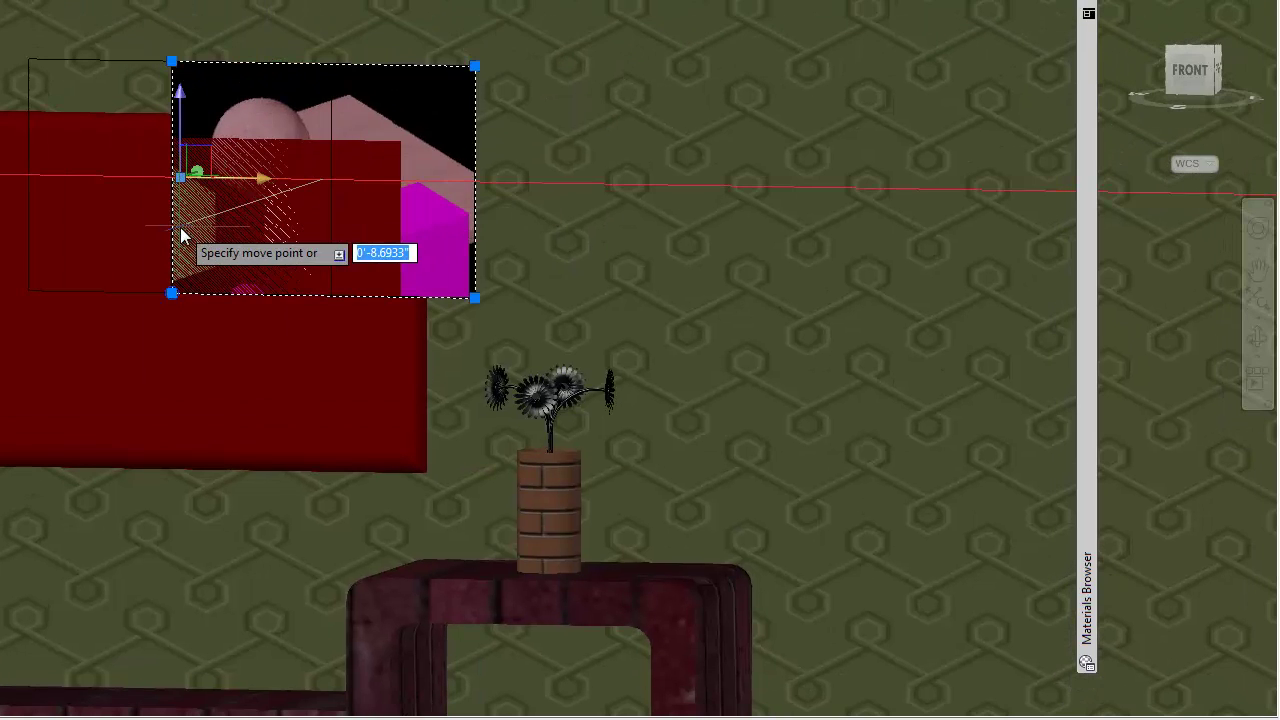
{"action": "left_click", "coordinate": [146, 232]}
{"action": "left_click", "coordinate": [177, 95]}
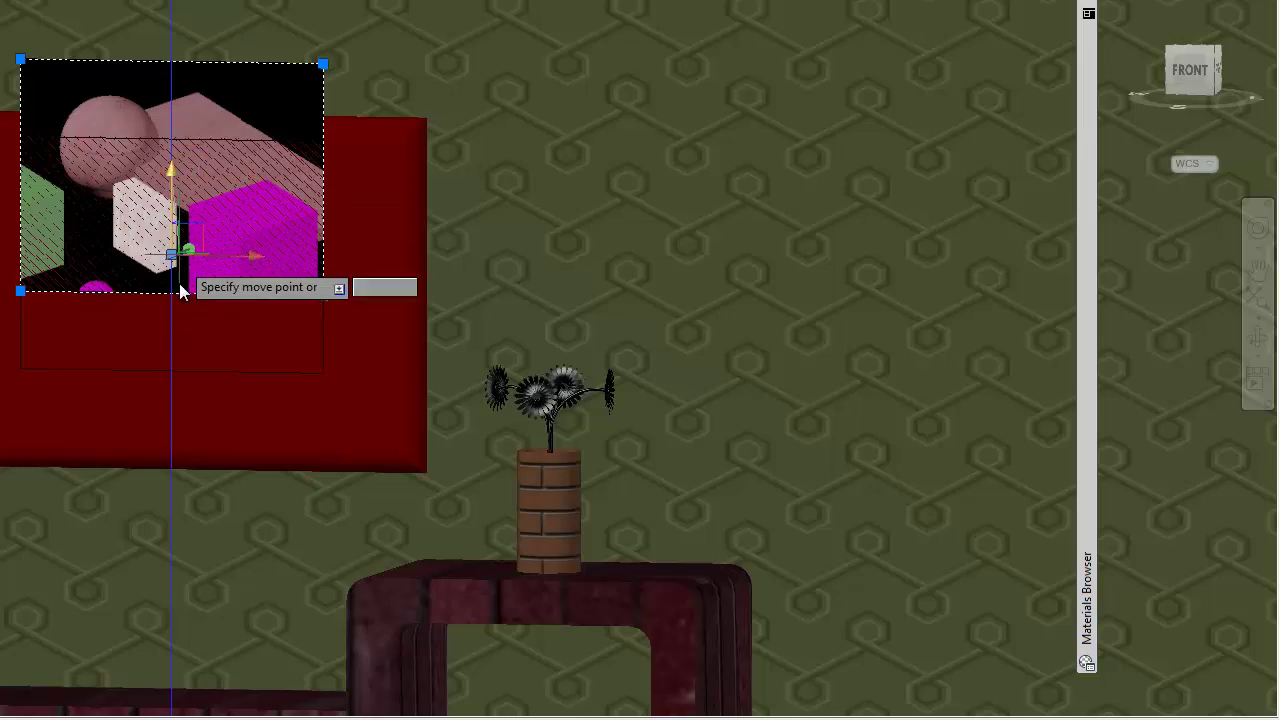
{"action": "left_click", "coordinate": [178, 290]}
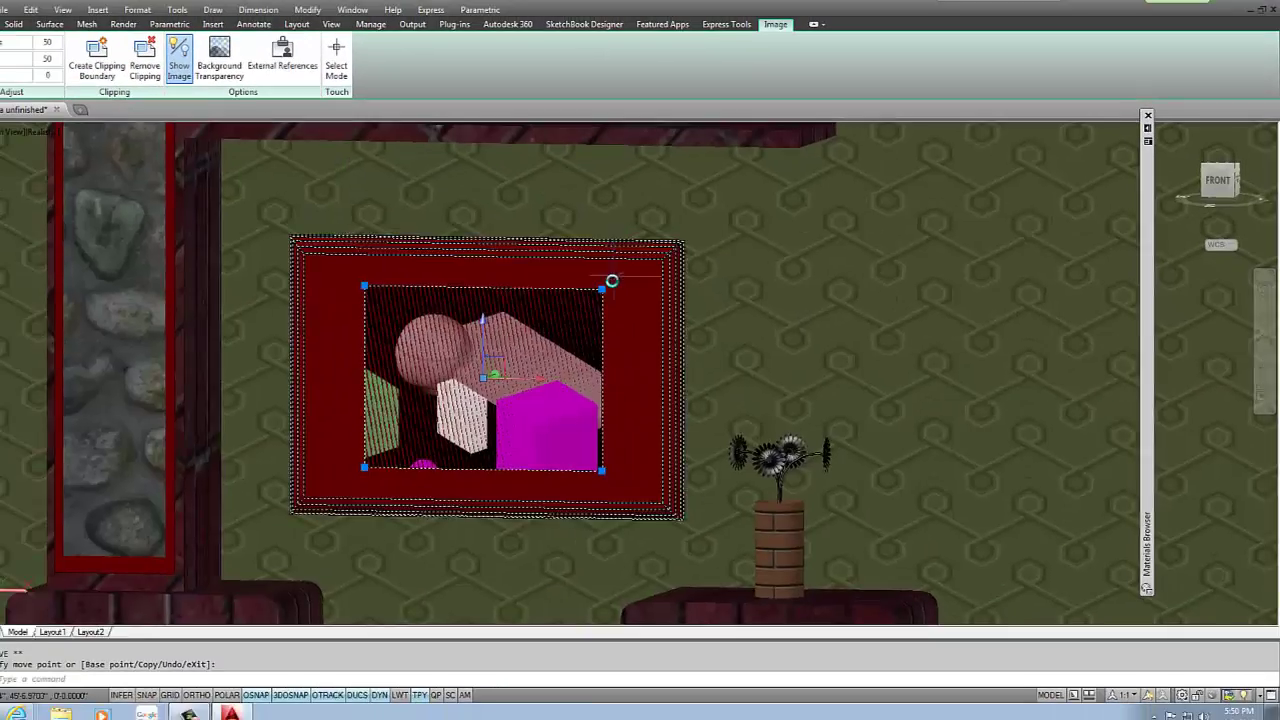
Step: Try to stretch the image's upper-right corner towards the TV screen's upper-right corner
{"action": "scroll", "coordinate": [612, 290], "scroll_direction": "up", "scroll_amount": 5}
{"action": "left_click", "coordinate": [612, 295]}
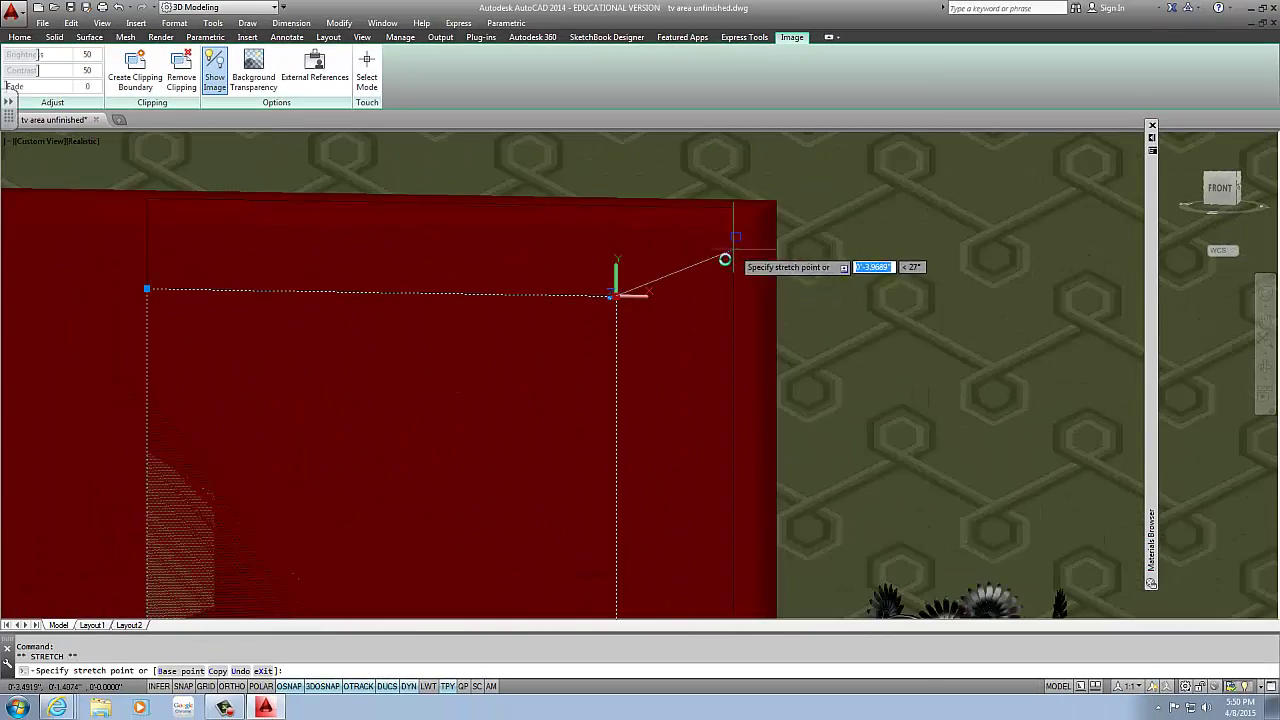
{"action": "left_click", "coordinate": [660, 265]}
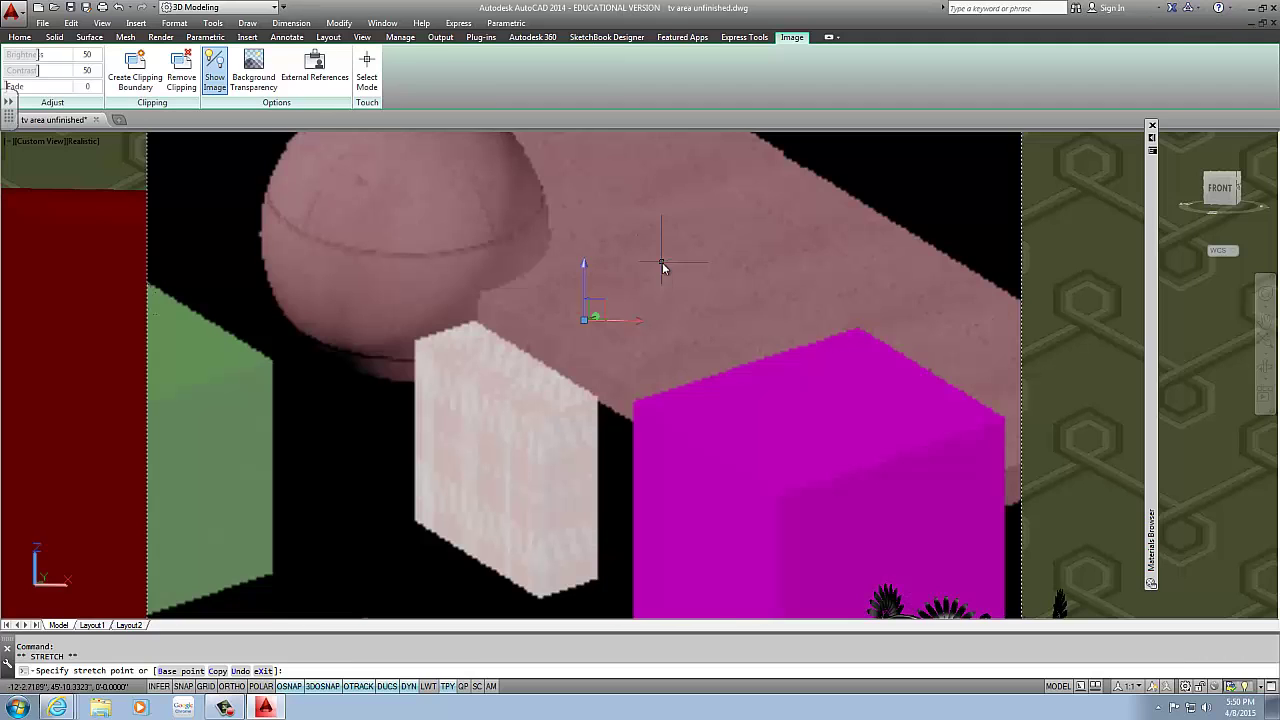
{"action": "key", "text": "Escape"}
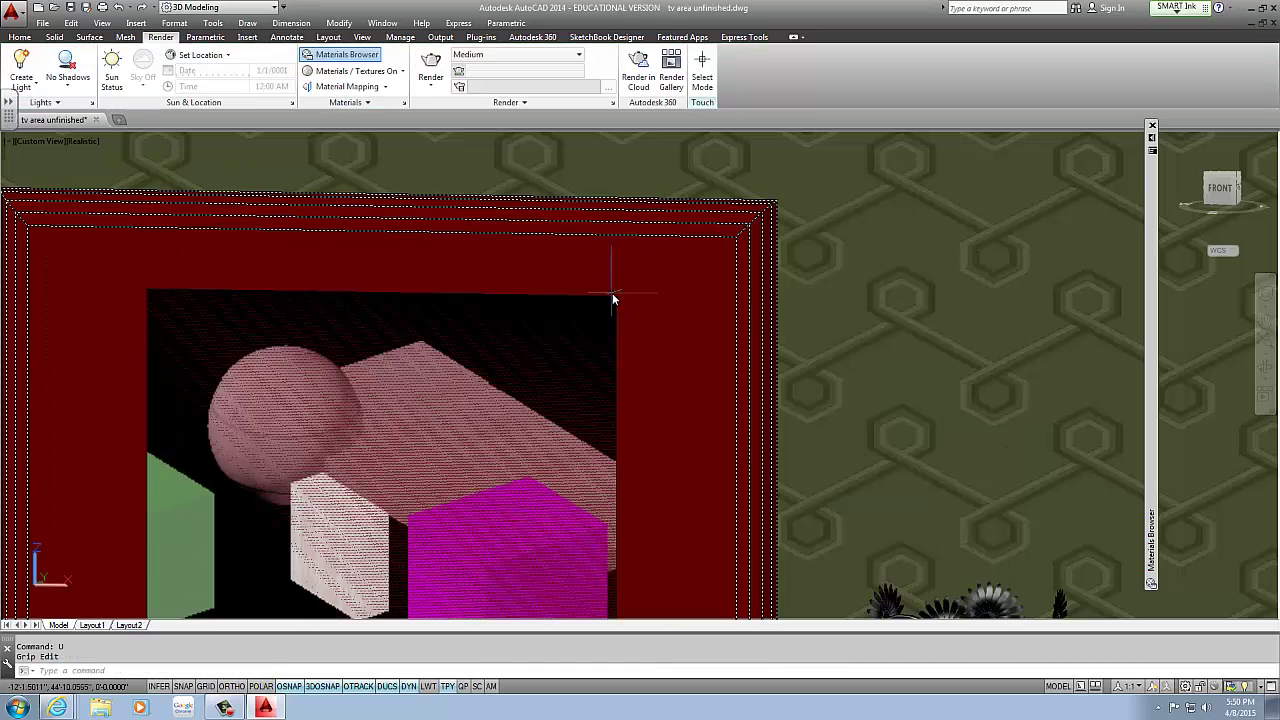
{"action": "key", "text": "Escape"}
Step: Try to select the image on the TV screen, clearing any selection of the TV or wall
{"action": "scroll", "coordinate": [503, 366], "scroll_direction": "down", "scroll_amount": 5}
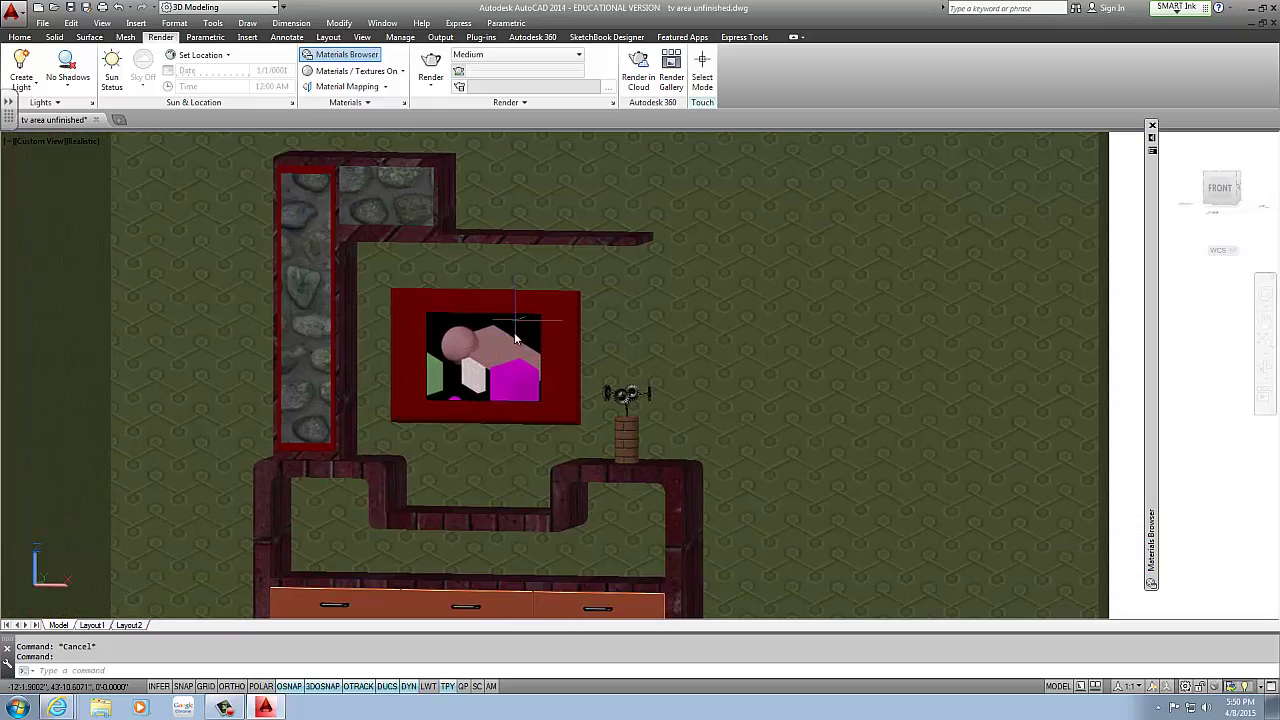
{"action": "left_click", "coordinate": [437, 407]}
{"action": "key", "text": "Escape"}
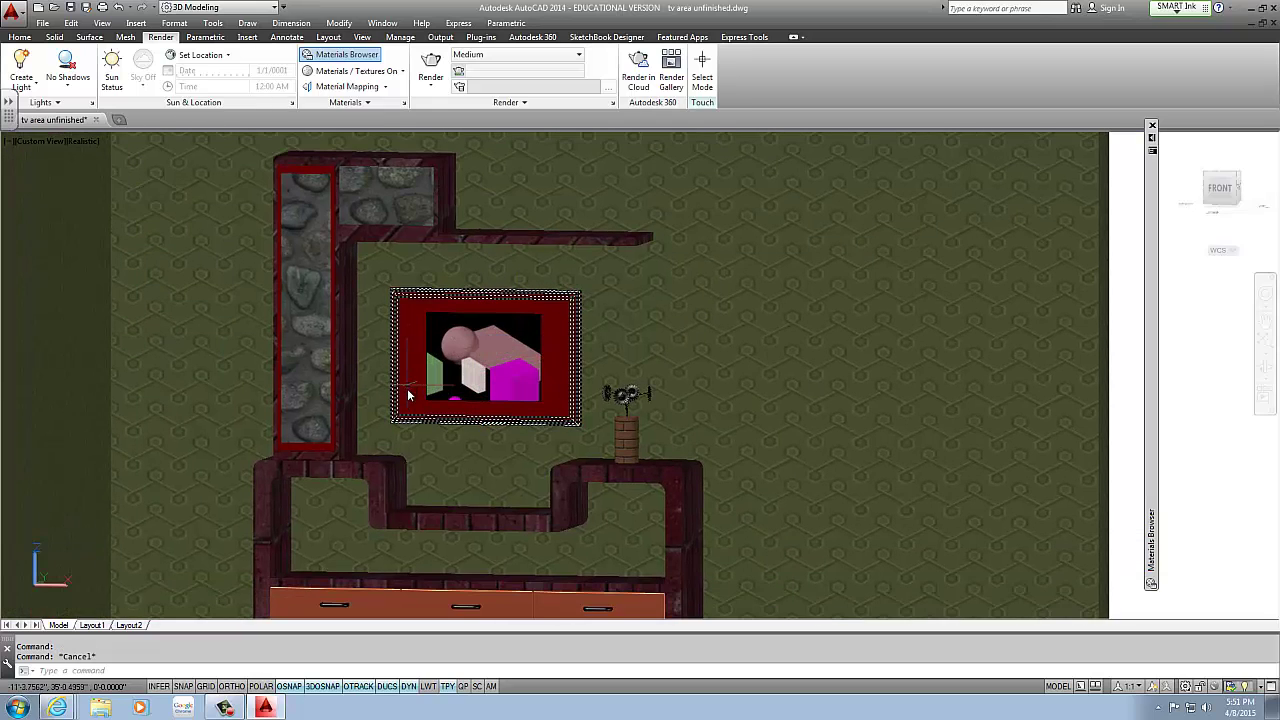
{"action": "scroll", "coordinate": [420, 470], "scroll_direction": "down", "scroll_amount": 5}
{"action": "scroll", "coordinate": [604, 371], "scroll_direction": "up", "scroll_amount": 4}
{"action": "left_click", "coordinate": [842, 321]}
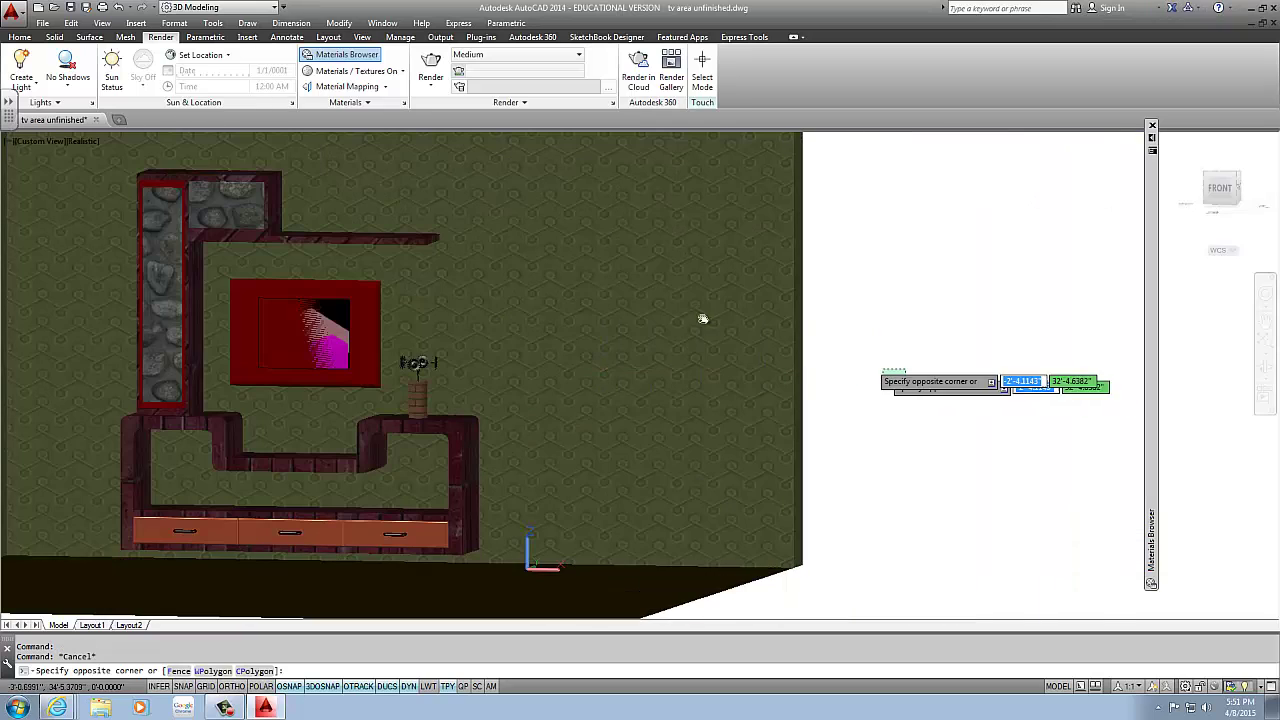
{"action": "key", "text": "Escape"}
{"action": "left_click", "coordinate": [855, 261]}
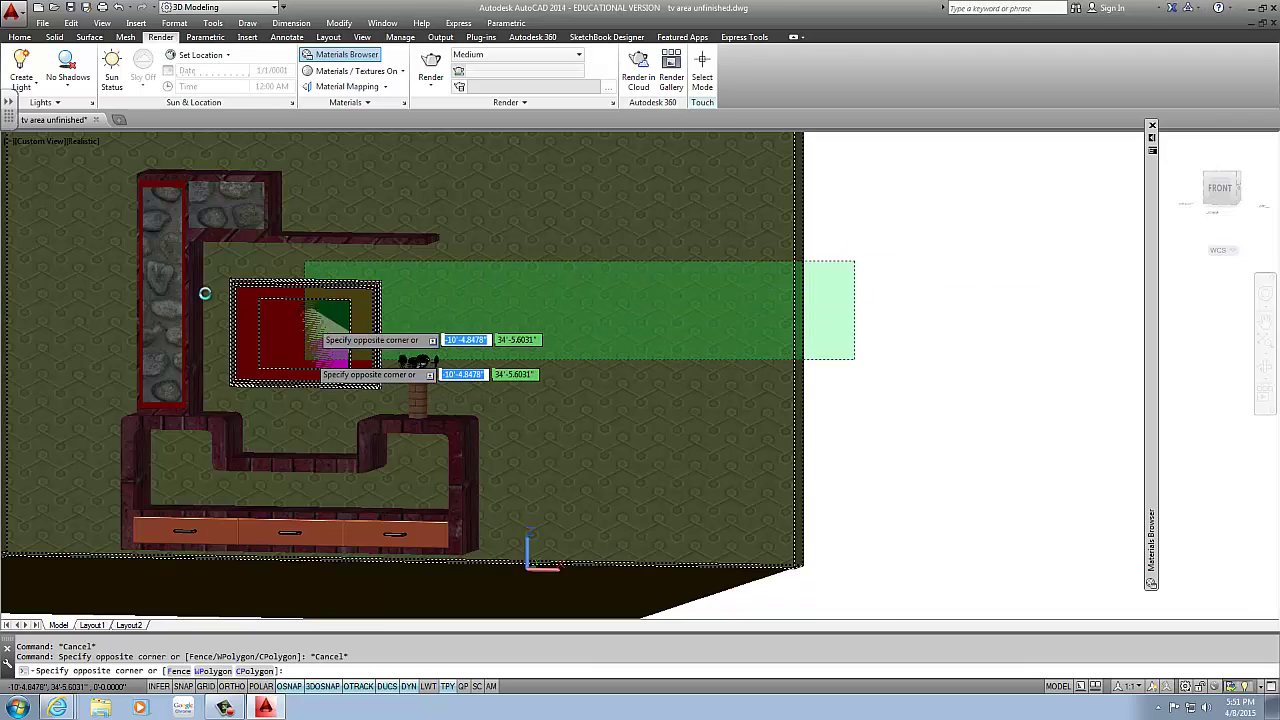
{"action": "key", "text": "Escape"}
{"action": "key", "text": "Escape"}
{"action": "middle_click_drag", "start_coordinate": [259, 301], "coordinate": [363, 340]}
{"action": "left_click", "coordinate": [331, 312]}
{"action": "key", "text": "Escape"}
{"action": "key", "text": "Escape"}
{"action": "scroll", "coordinate": [349, 335], "scroll_direction": "down", "scroll_amount": 1}
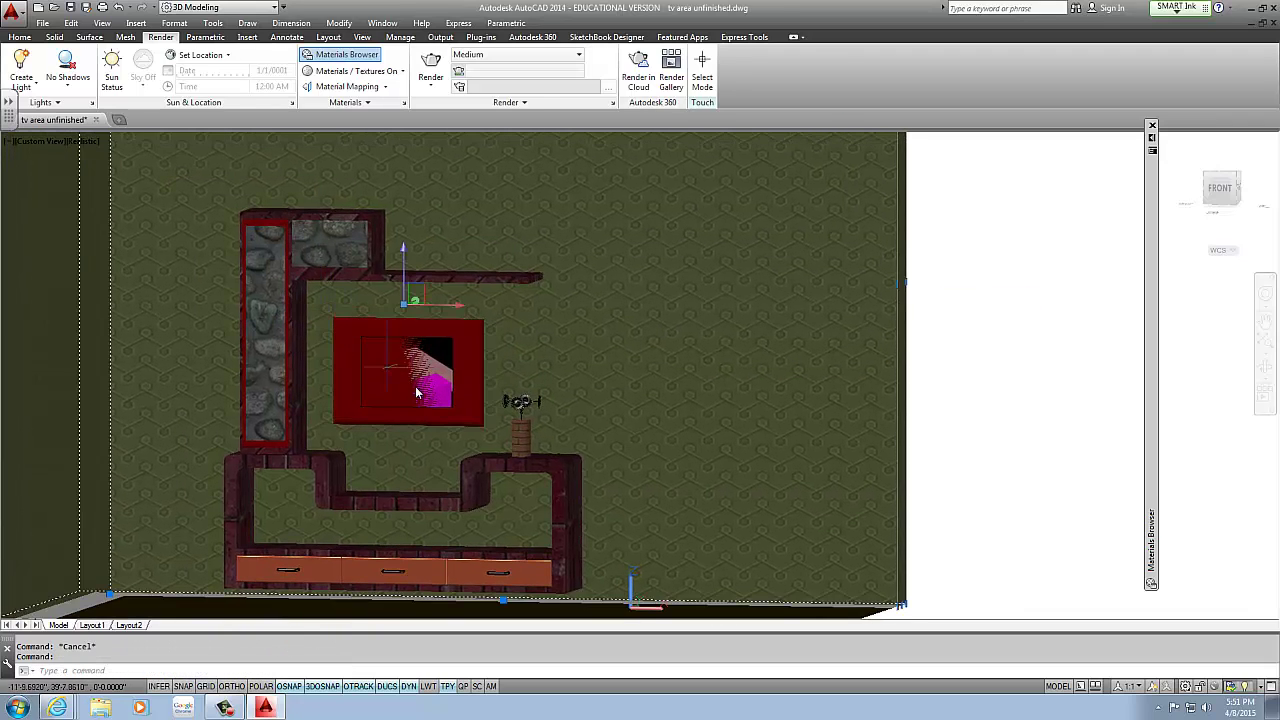
Step: Try to enlarge the image on the TV screen by stretching its upper-right corner, and undo the grip edit
{"action": "scroll", "coordinate": [360, 306], "scroll_direction": "up", "scroll_amount": 3}
{"action": "scroll", "coordinate": [378, 234], "scroll_direction": "down", "scroll_amount": 5}
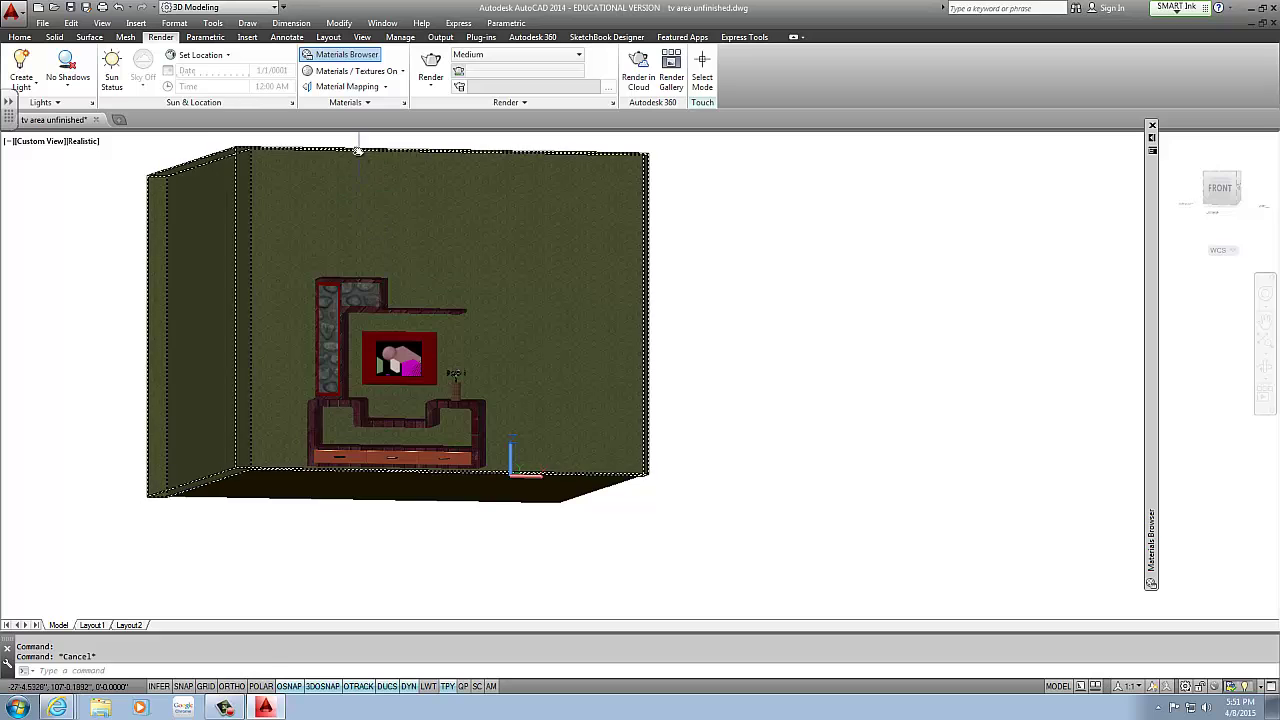
{"action": "left_click", "coordinate": [355, 137]}
{"action": "left_click", "coordinate": [412, 378]}
{"action": "scroll", "coordinate": [412, 378], "scroll_direction": "up", "scroll_amount": 4}
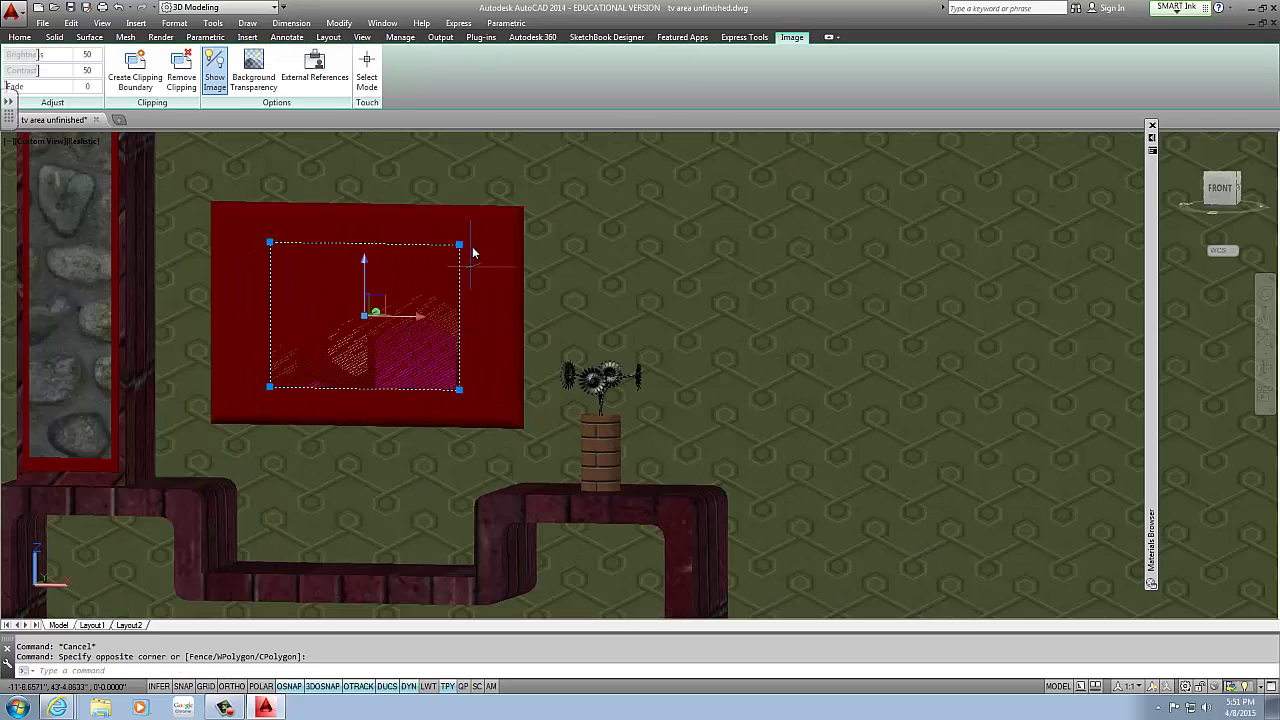
{"action": "left_click", "coordinate": [465, 243]}
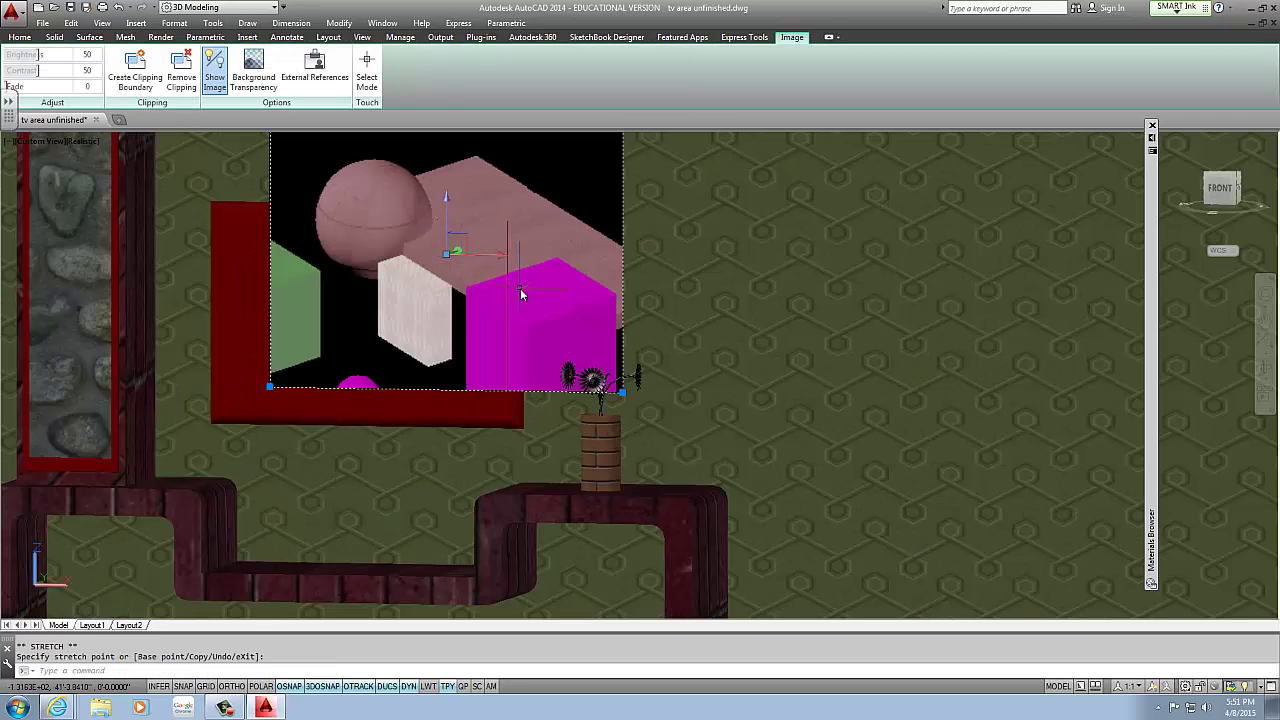
{"action": "key", "text": "Escape"}
{"action": "type", "text": "u"}
{"action": "key", "text": "Return"}
{"action": "scroll", "coordinate": [378, 316], "scroll_direction": "up", "scroll_amount": 2}
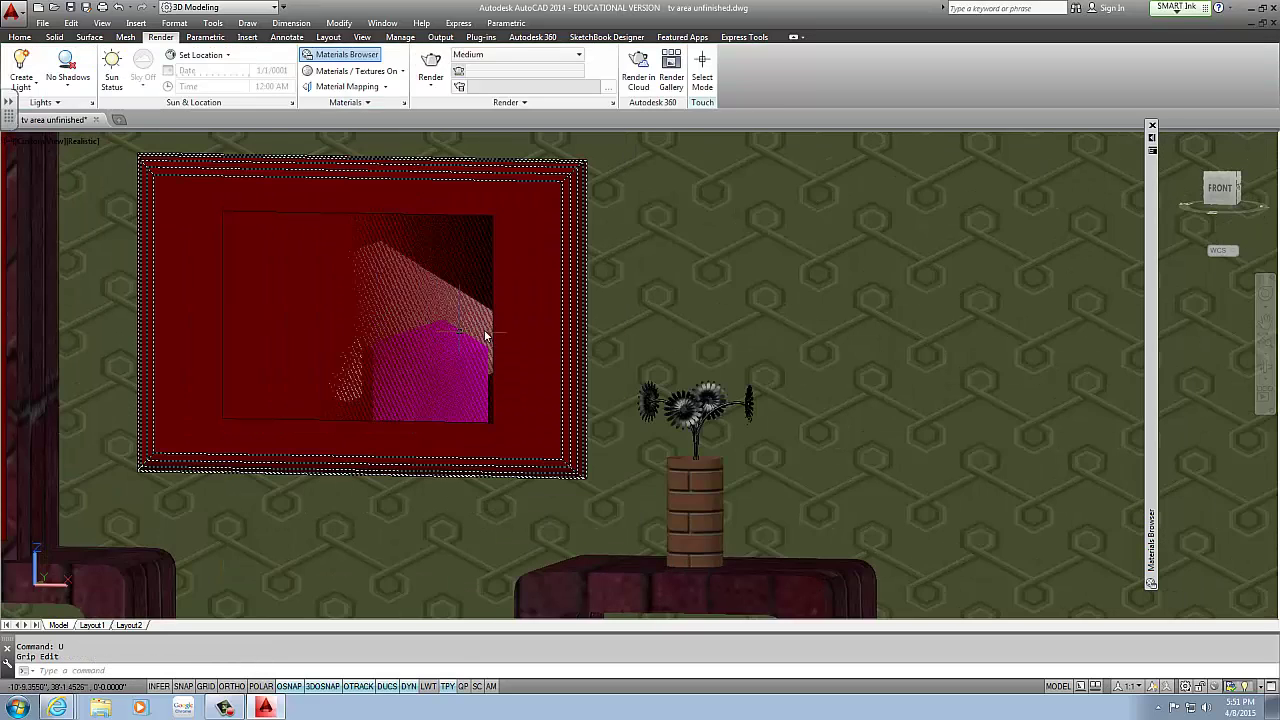
{"action": "key", "text": "Escape"}
{"action": "key", "text": "Escape"}
{"action": "scroll", "coordinate": [377, 299], "scroll_direction": "down", "scroll_amount": 6}
{"action": "scroll", "coordinate": [383, 383], "scroll_direction": "up", "scroll_amount": 2}
{"action": "scroll", "coordinate": [383, 382], "scroll_direction": "up", "scroll_amount": 2}
{"action": "left_click", "coordinate": [369, 480]}
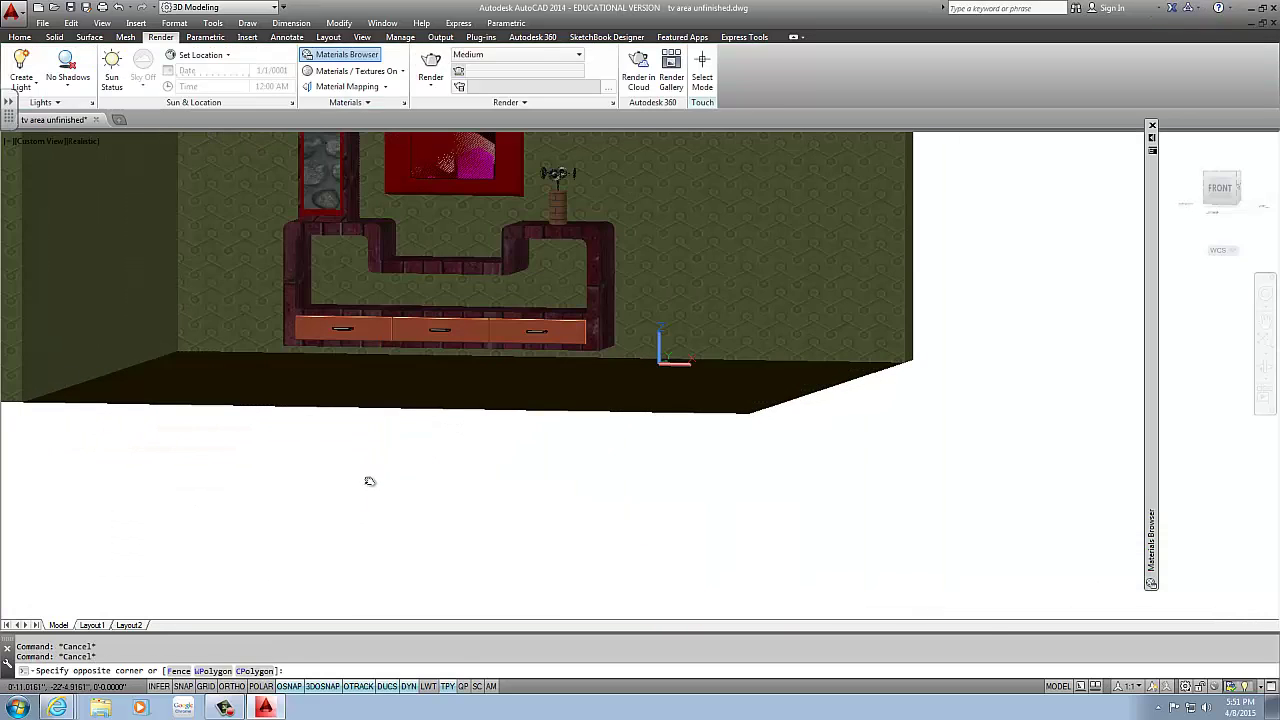
{"action": "left_click", "coordinate": [372, 479]}
{"action": "key", "text": "Escape"}
{"action": "scroll", "coordinate": [432, 436], "scroll_direction": "down", "scroll_amount": 3}
{"action": "middle_click_drag", "start_coordinate": [436, 256], "coordinate": [437, 434]}
Step: Select the image on the TV screen and move it .125 along the Y axis so it sits in front of the screen
{"action": "left_click", "coordinate": [383, 137]}
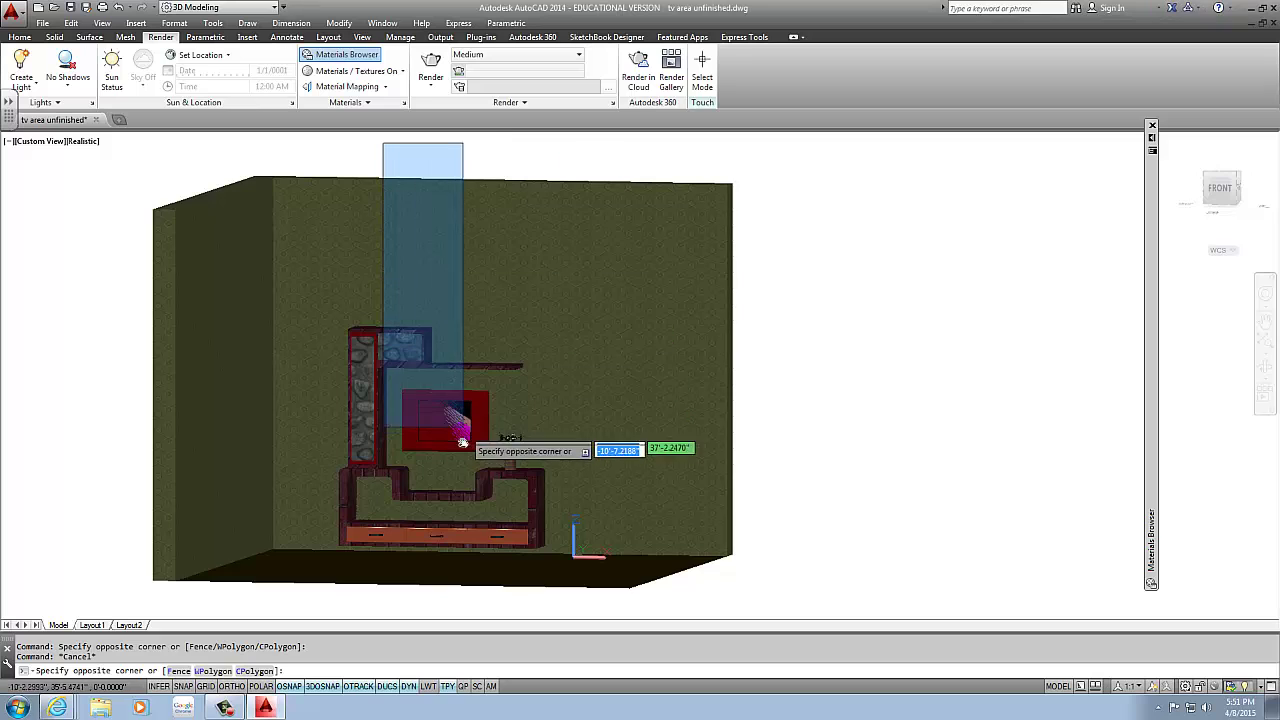
{"action": "left_click", "coordinate": [483, 452]}
{"action": "scroll", "coordinate": [483, 452], "scroll_direction": "up", "scroll_amount": 3}
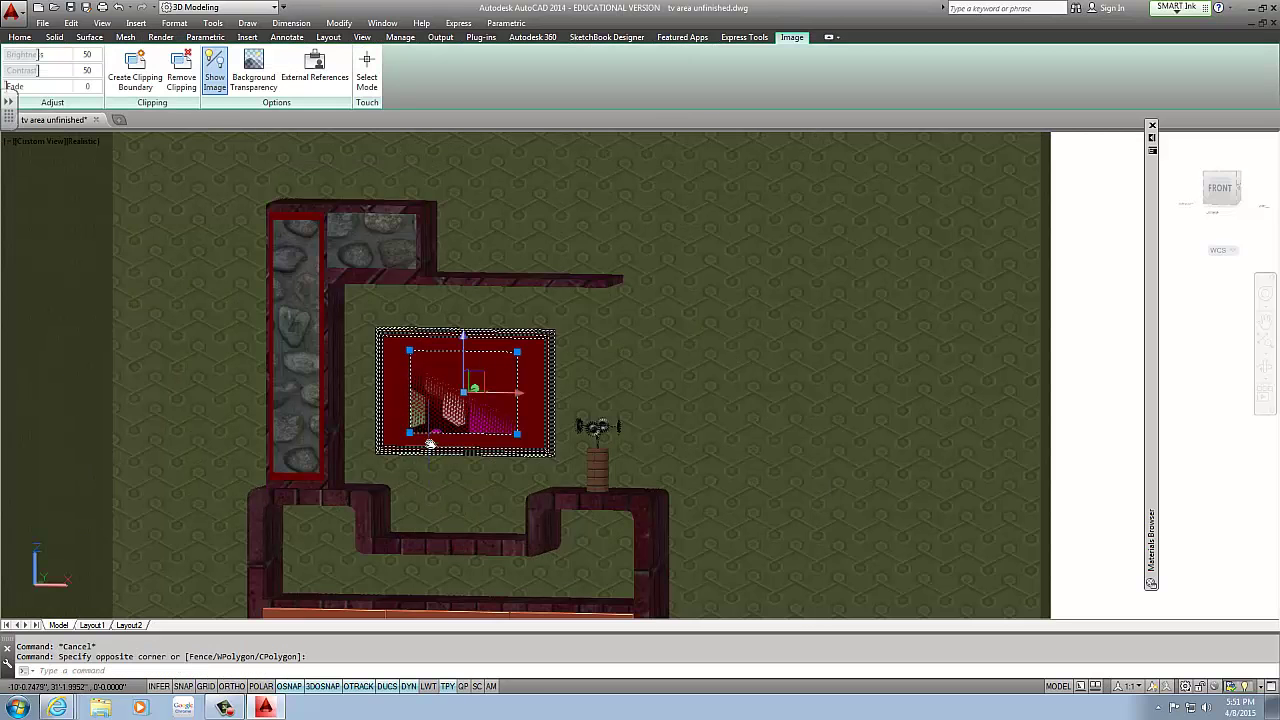
{"action": "middle_click_drag", "start_coordinate": [483, 399], "coordinate": [313, 472], "text": "shift"}
{"action": "scroll", "coordinate": [482, 396], "scroll_direction": "up", "scroll_amount": 2}
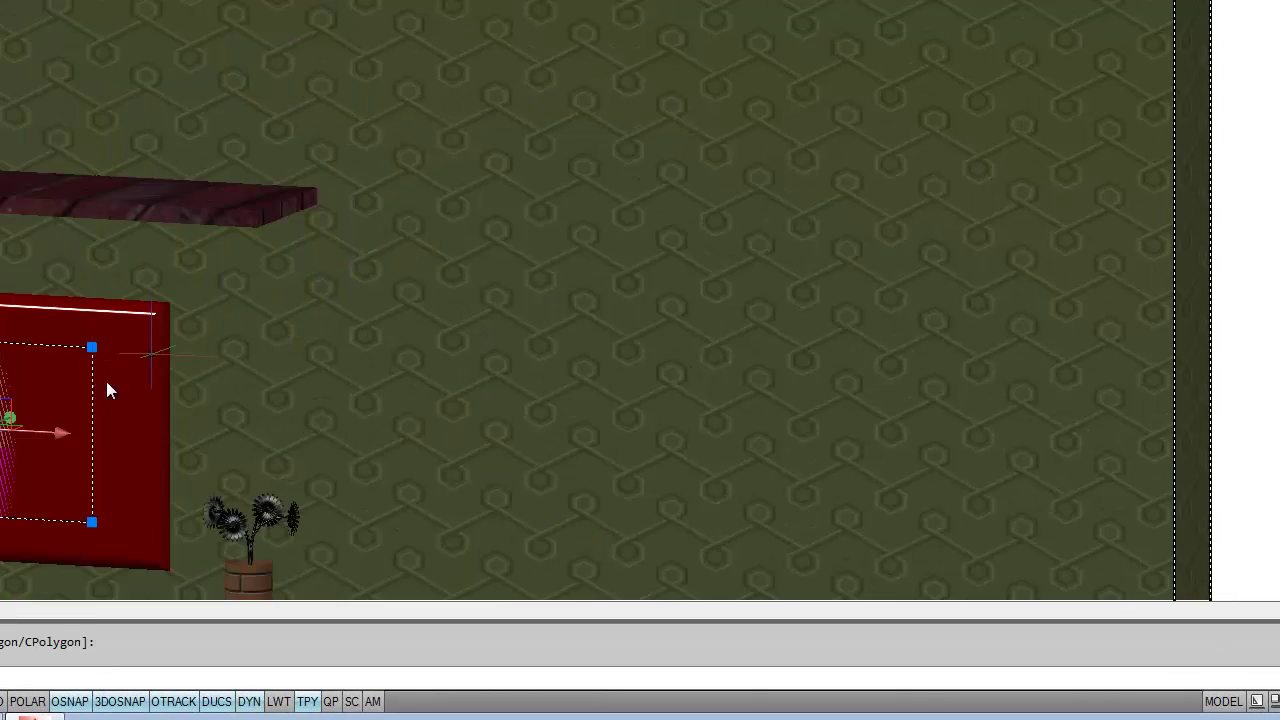
{"action": "left_click", "coordinate": [8, 420]}
{"action": "type", "text": ".125"}
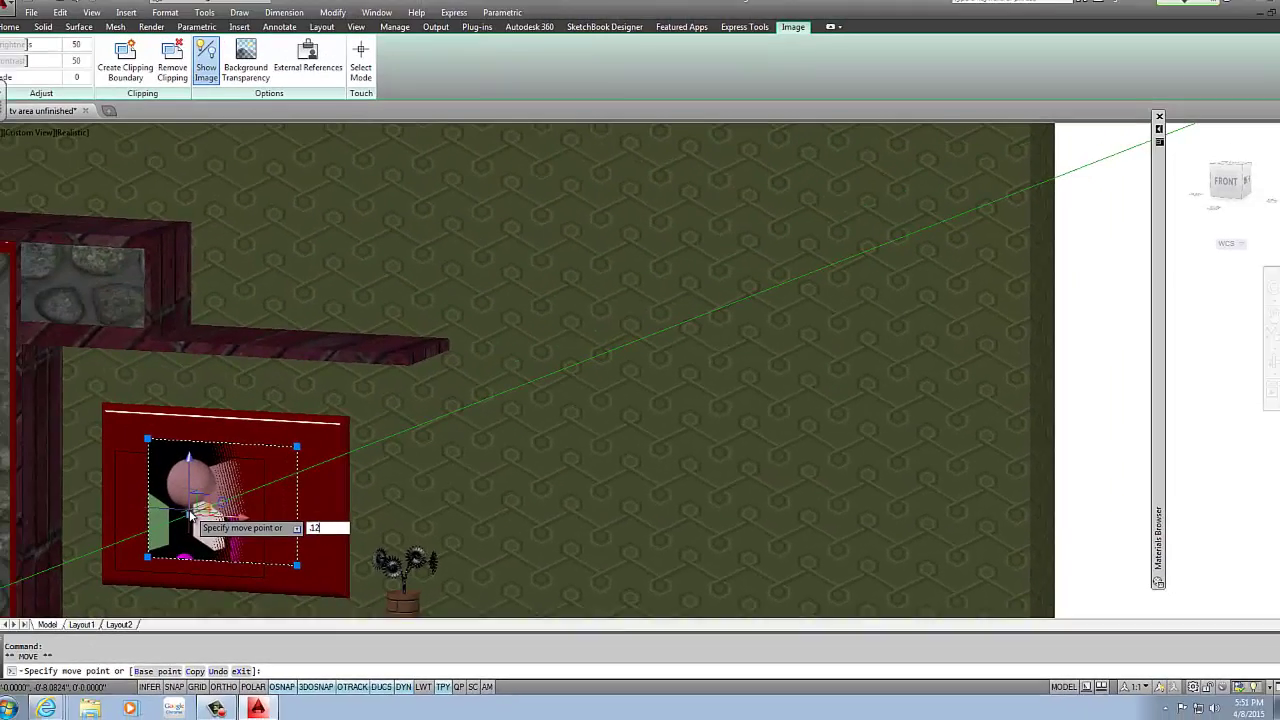
{"action": "key", "text": "Return"}
{"action": "key", "text": "Escape"}
{"action": "key", "text": "Escape"}
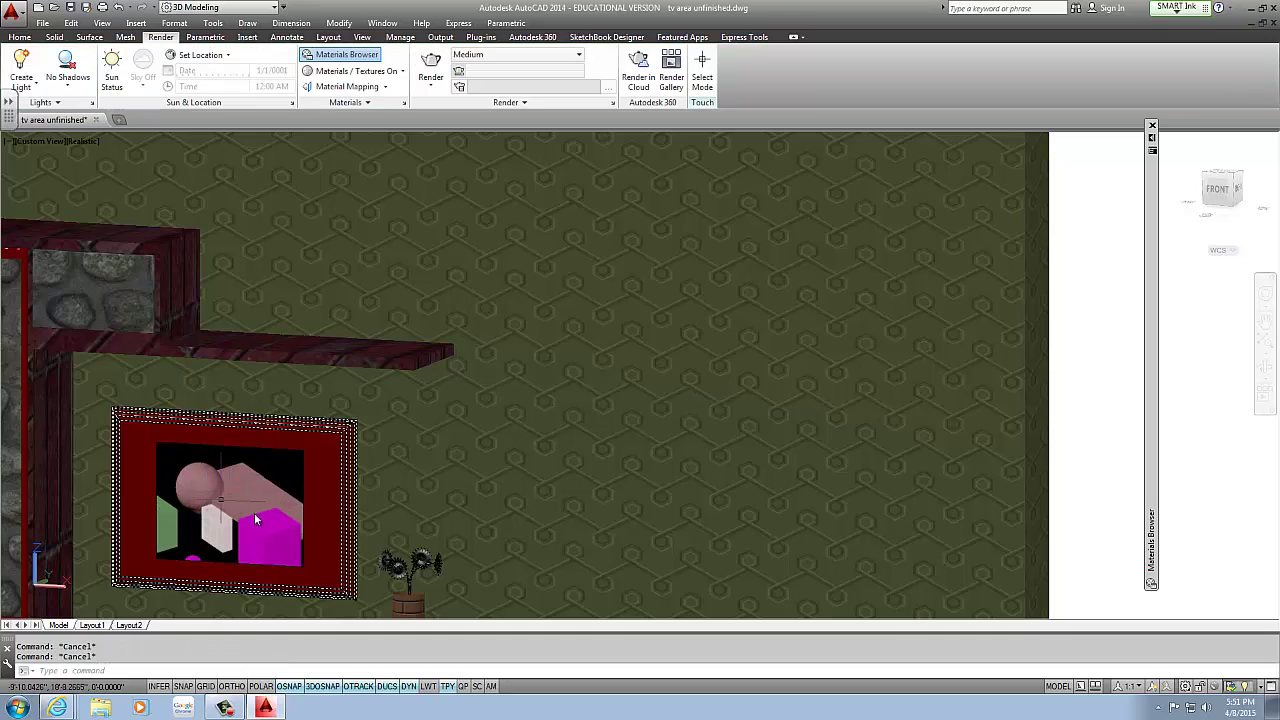
Step: Examine the image's placement on the TV screen from different angles and distances
{"action": "scroll", "coordinate": [314, 532], "scroll_direction": "down", "scroll_amount": 3}
{"action": "middle_click_drag", "start_coordinate": [314, 520], "coordinate": [529, 368]}
{"action": "scroll", "coordinate": [487, 396], "scroll_direction": "up", "scroll_amount": 5}
{"action": "scroll", "coordinate": [512, 428], "scroll_direction": "down", "scroll_amount": 2}
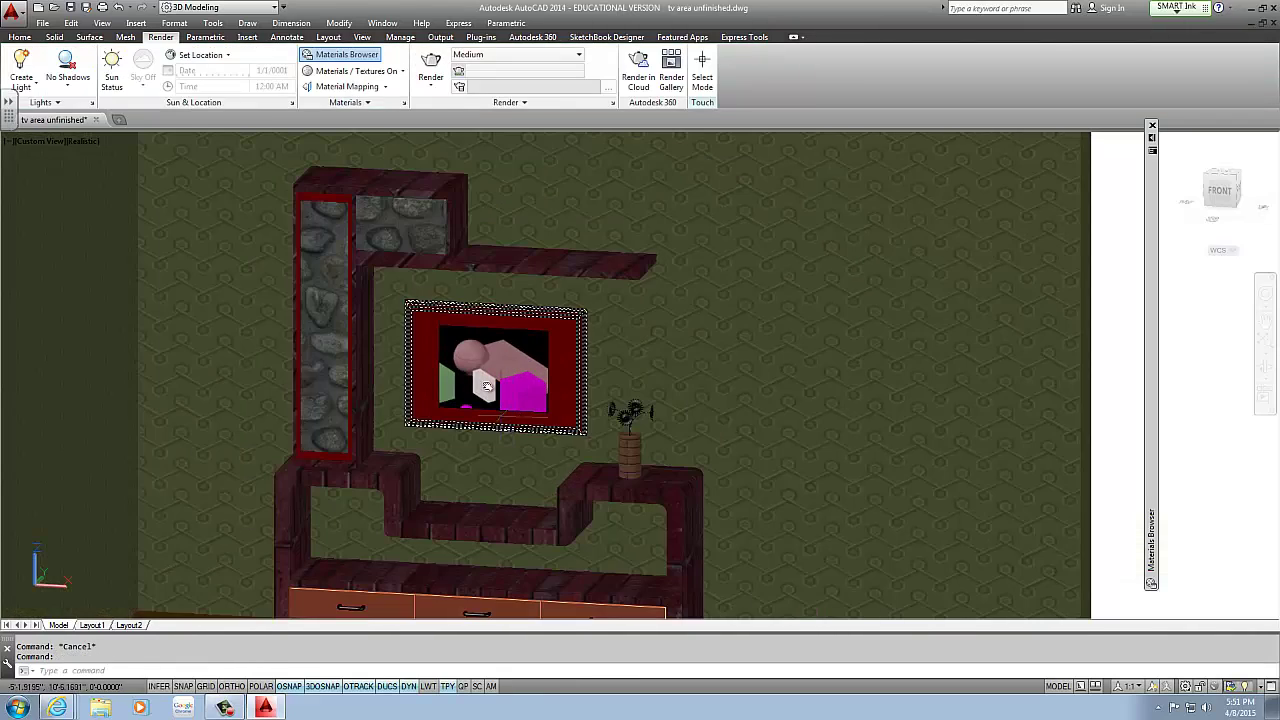
{"action": "mouse_move", "coordinate": [495, 452]}
{"action": "middle_mouse_down", "text": "shift"}
{"action": "mouse_move", "coordinate": [523, 424]}
{"action": "mouse_move", "coordinate": [497, 357]}
{"action": "mouse_move", "coordinate": [512, 455]}
{"action": "mouse_move", "coordinate": [492, 455]}
{"action": "middle_mouse_up", "text": "shift"}
{"action": "scroll", "coordinate": [551, 363], "scroll_direction": "up", "scroll_amount": 3}
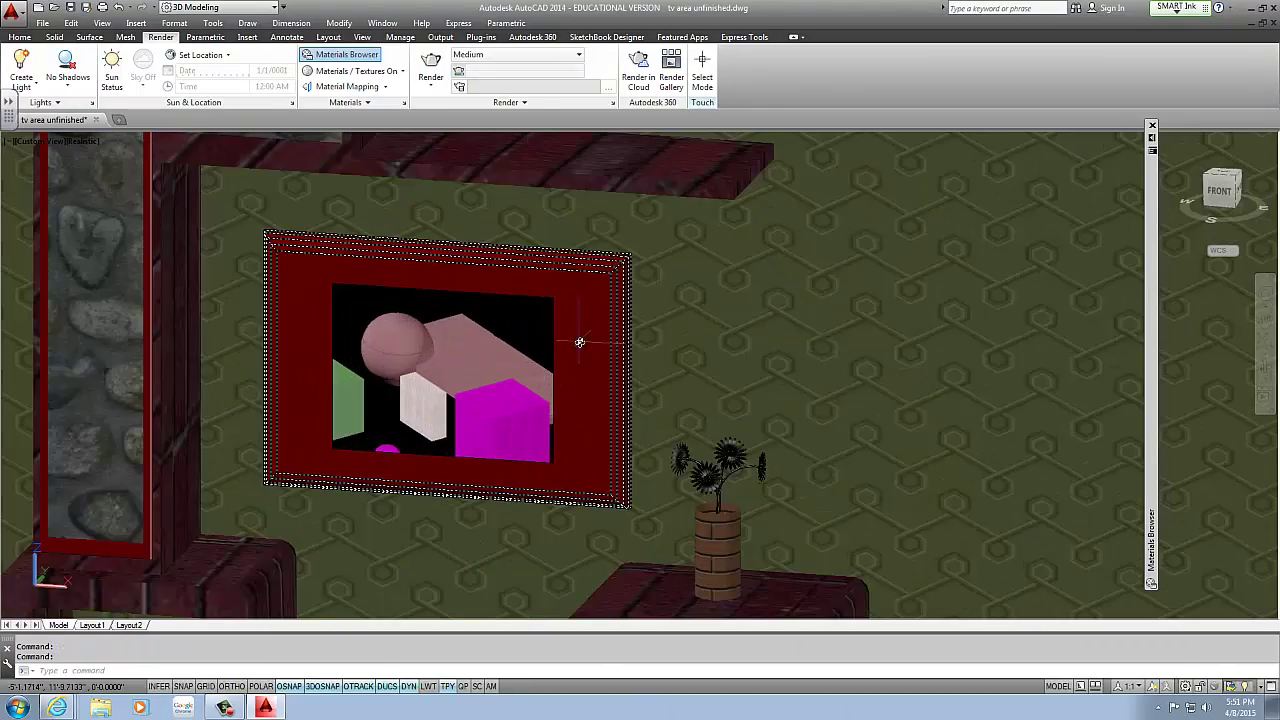
{"action": "scroll", "coordinate": [562, 343], "scroll_direction": "down", "scroll_amount": 2}
{"action": "middle_click_drag", "start_coordinate": [591, 339], "coordinate": [605, 256]}
{"action": "scroll", "coordinate": [500, 343], "scroll_direction": "down", "scroll_amount": 3}
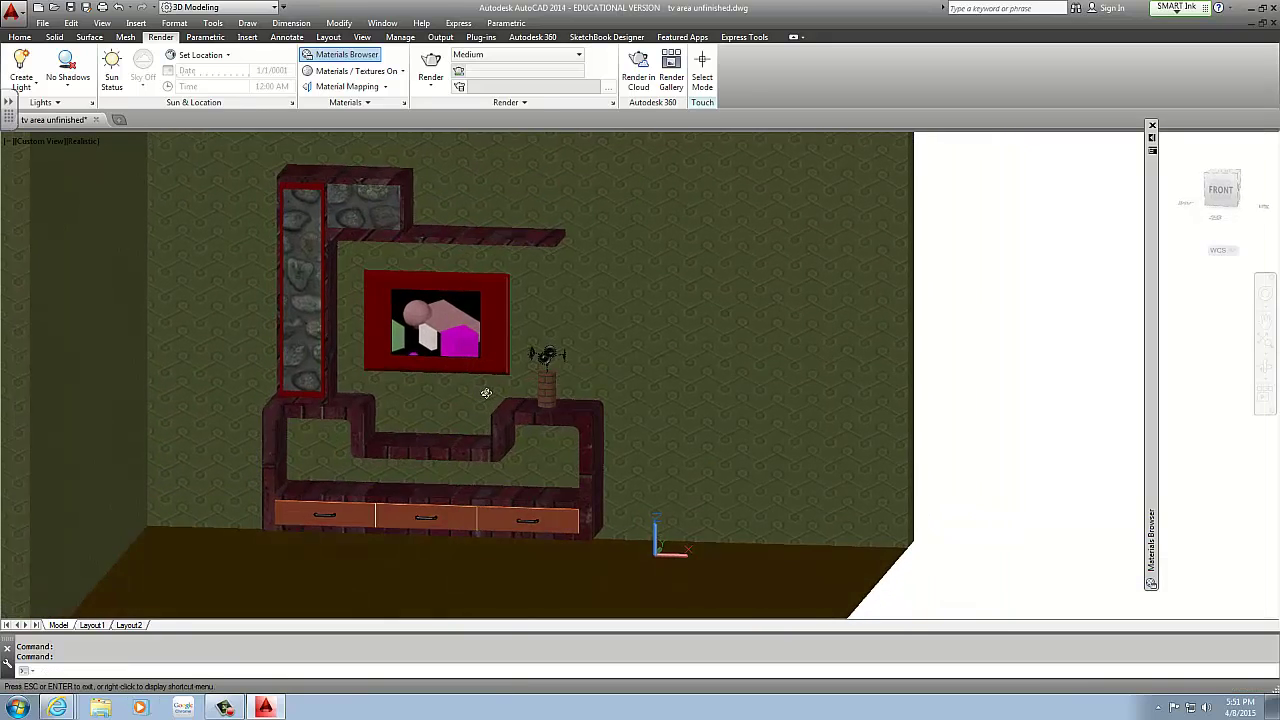
Step: Render a close view of the TV with its image, the flower vase and the cabinet below
{"action": "middle_click_drag", "start_coordinate": [470, 395], "coordinate": [542, 301]}
{"action": "scroll", "coordinate": [557, 358], "scroll_direction": "up", "scroll_amount": 3}
{"action": "scroll", "coordinate": [548, 361], "scroll_direction": "up", "scroll_amount": 2}
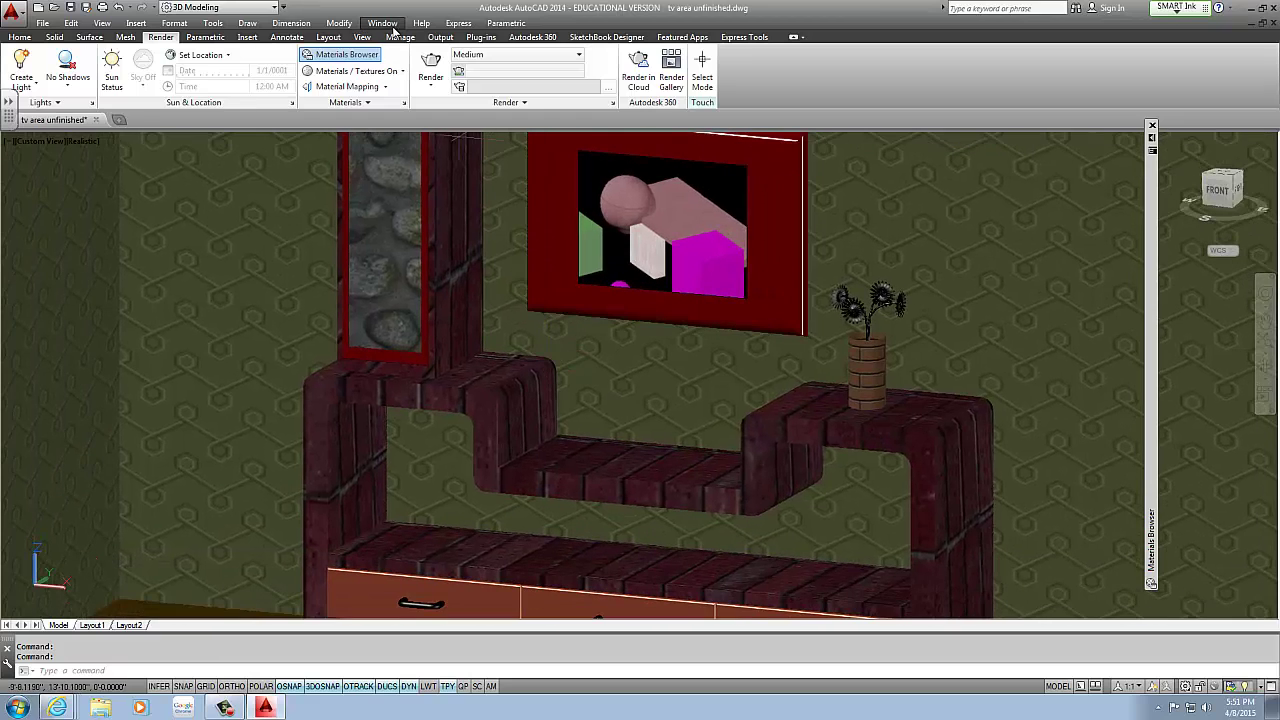
{"action": "left_click", "coordinate": [431, 65]}
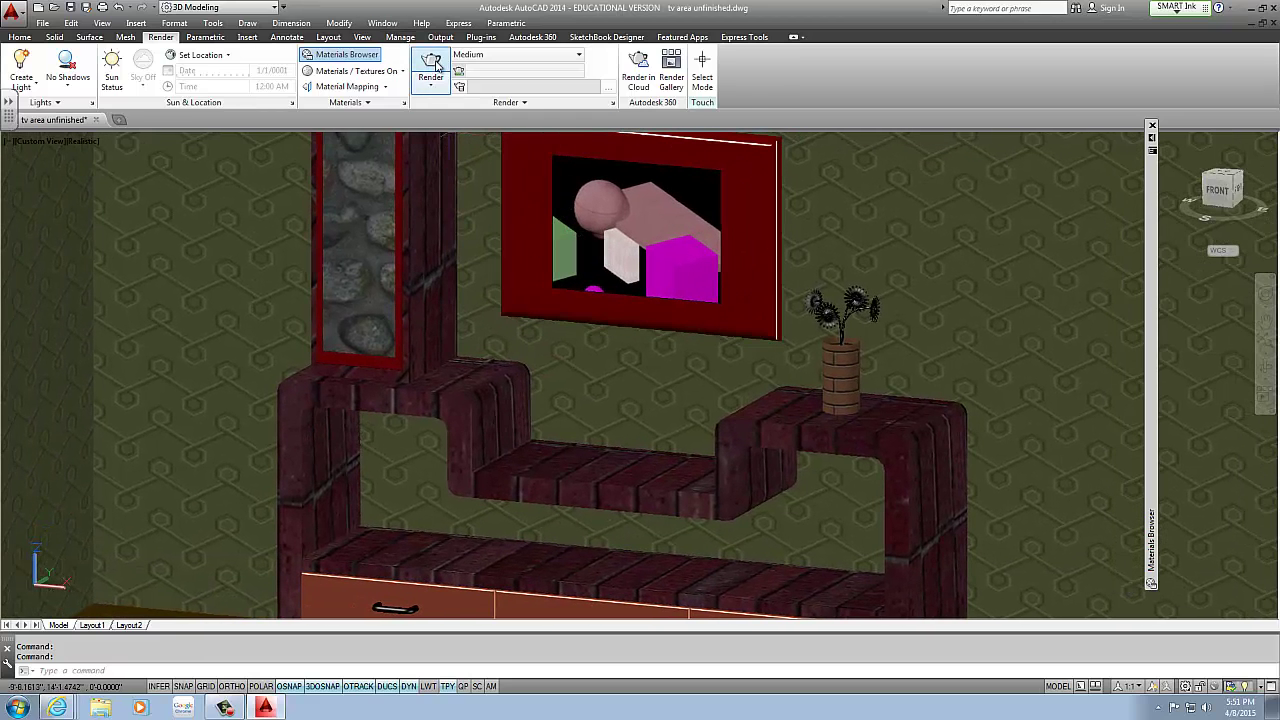
{"action": "left_click", "coordinate": [607, 377]}
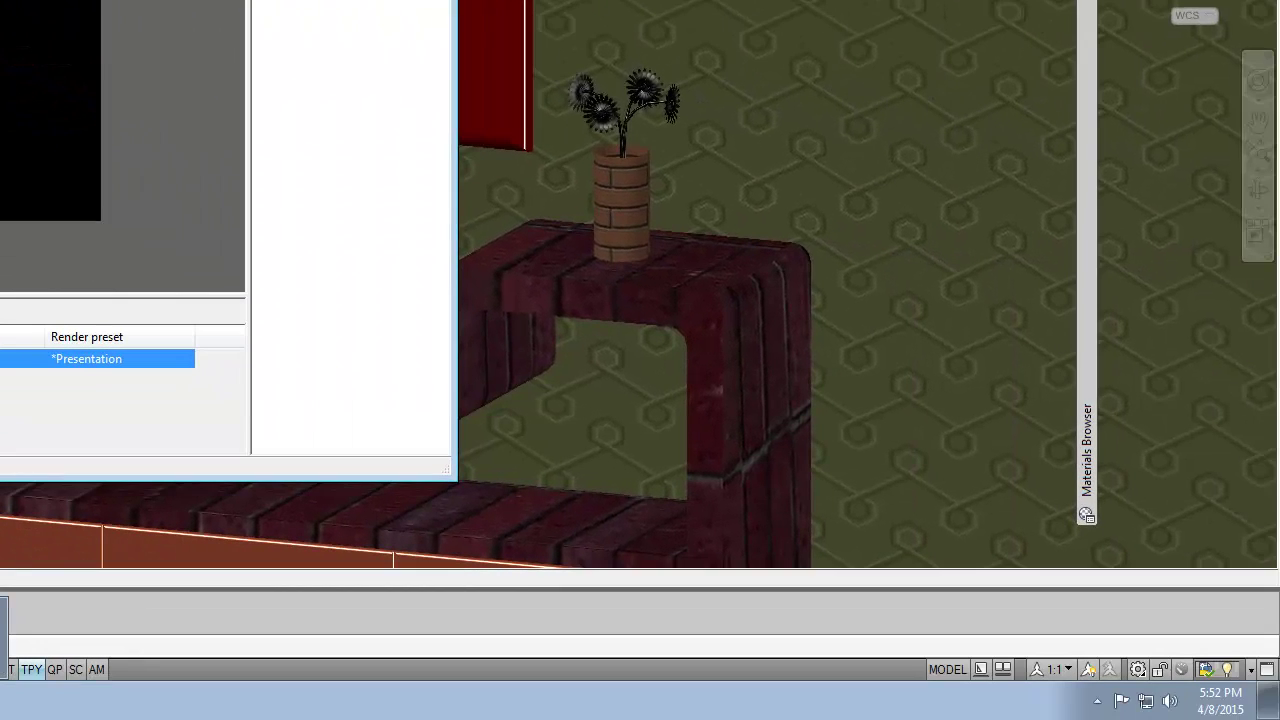
{"action": "left_click", "coordinate": [4, 638]}
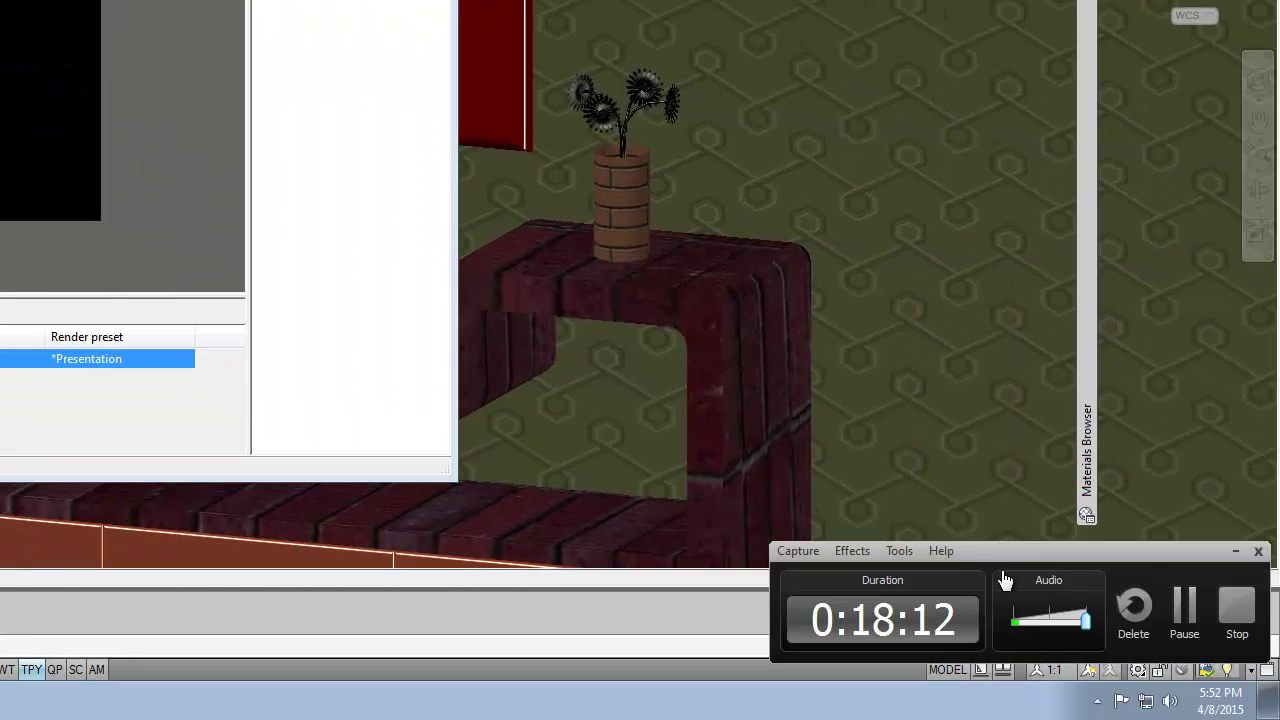